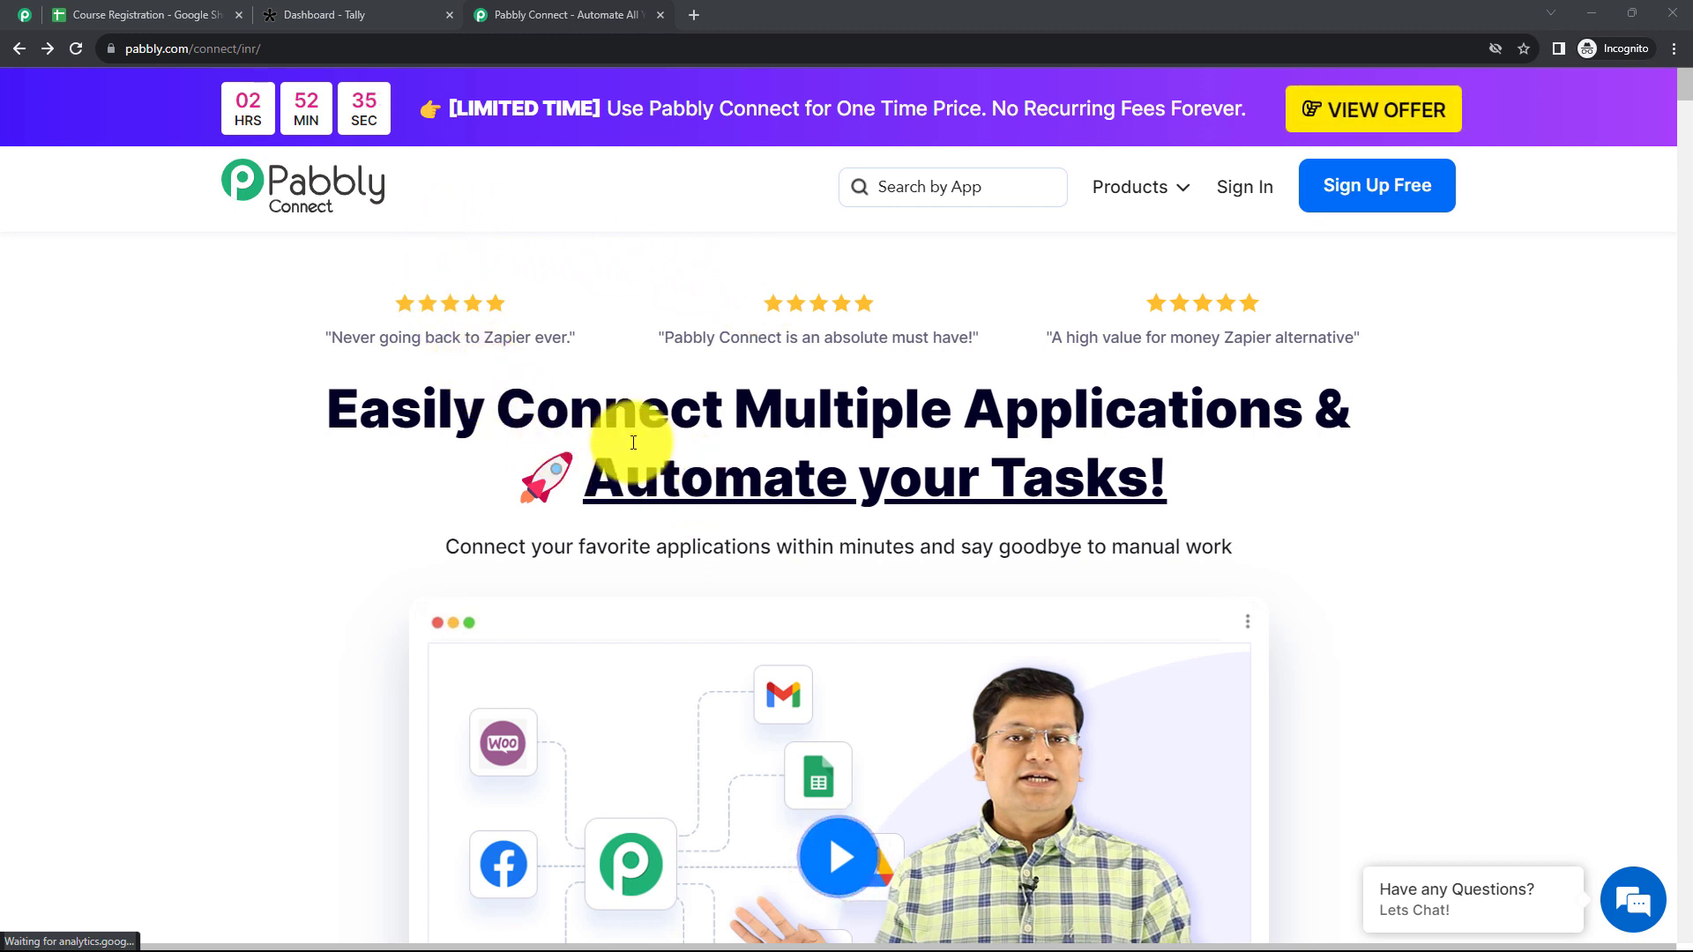
Step: Sign in to Pabbly and open the Pabbly Connect dashboard from the list of all apps
drag(284, 48, 121, 57)
click(704, 289)
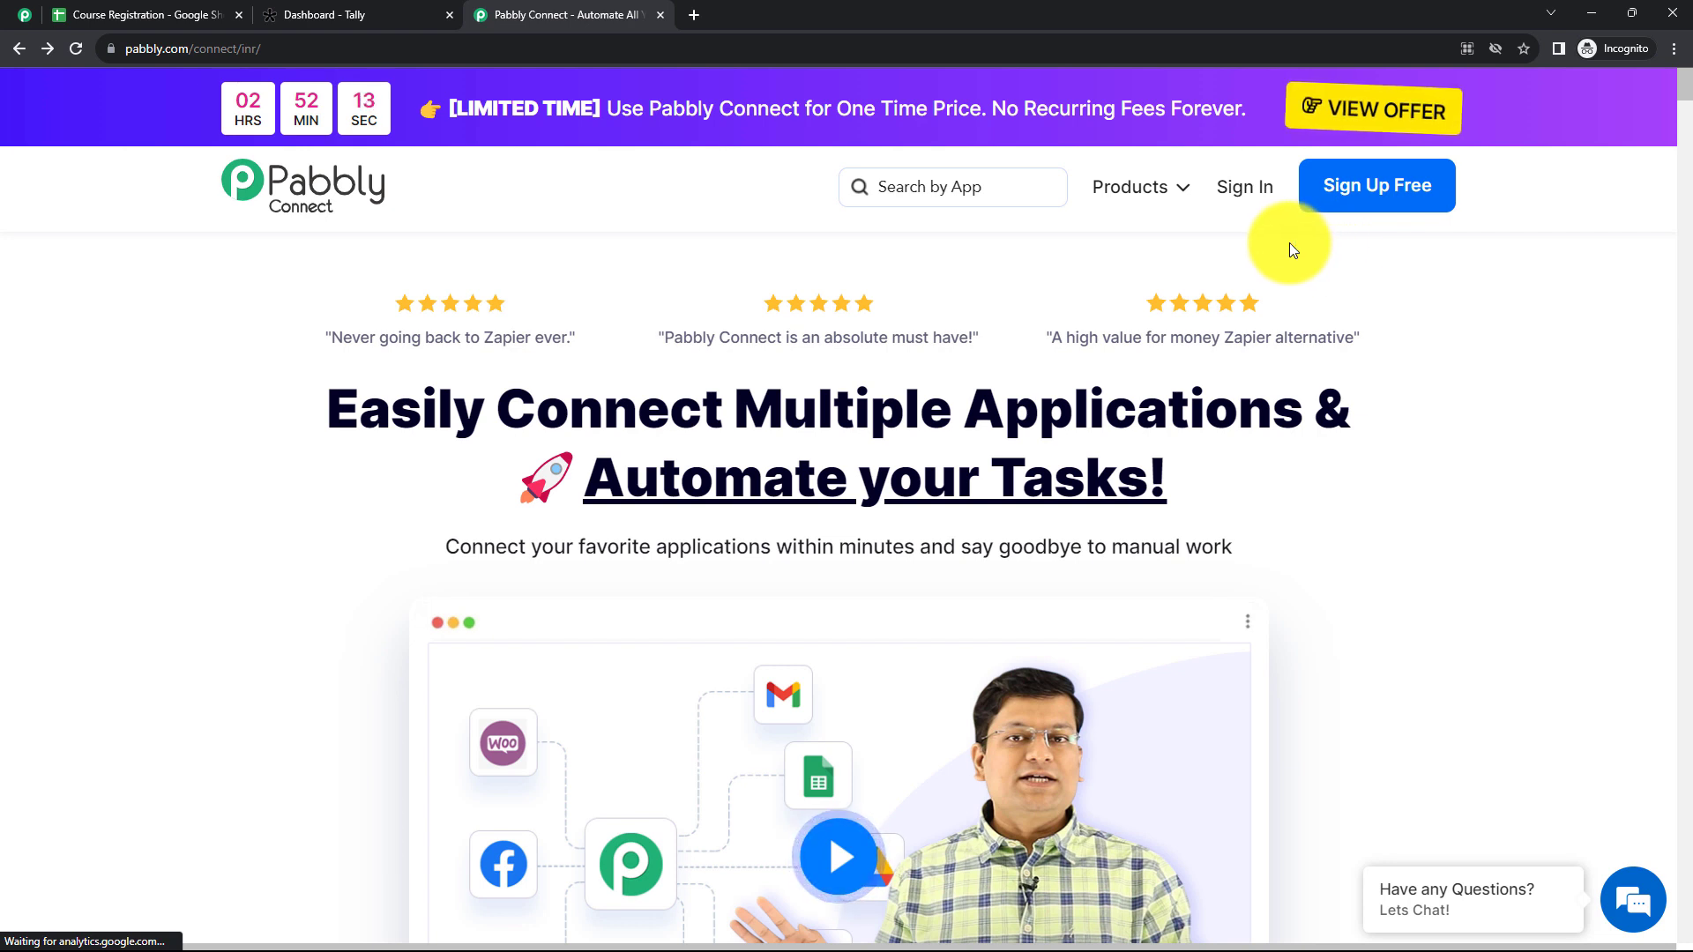
click(1243, 203)
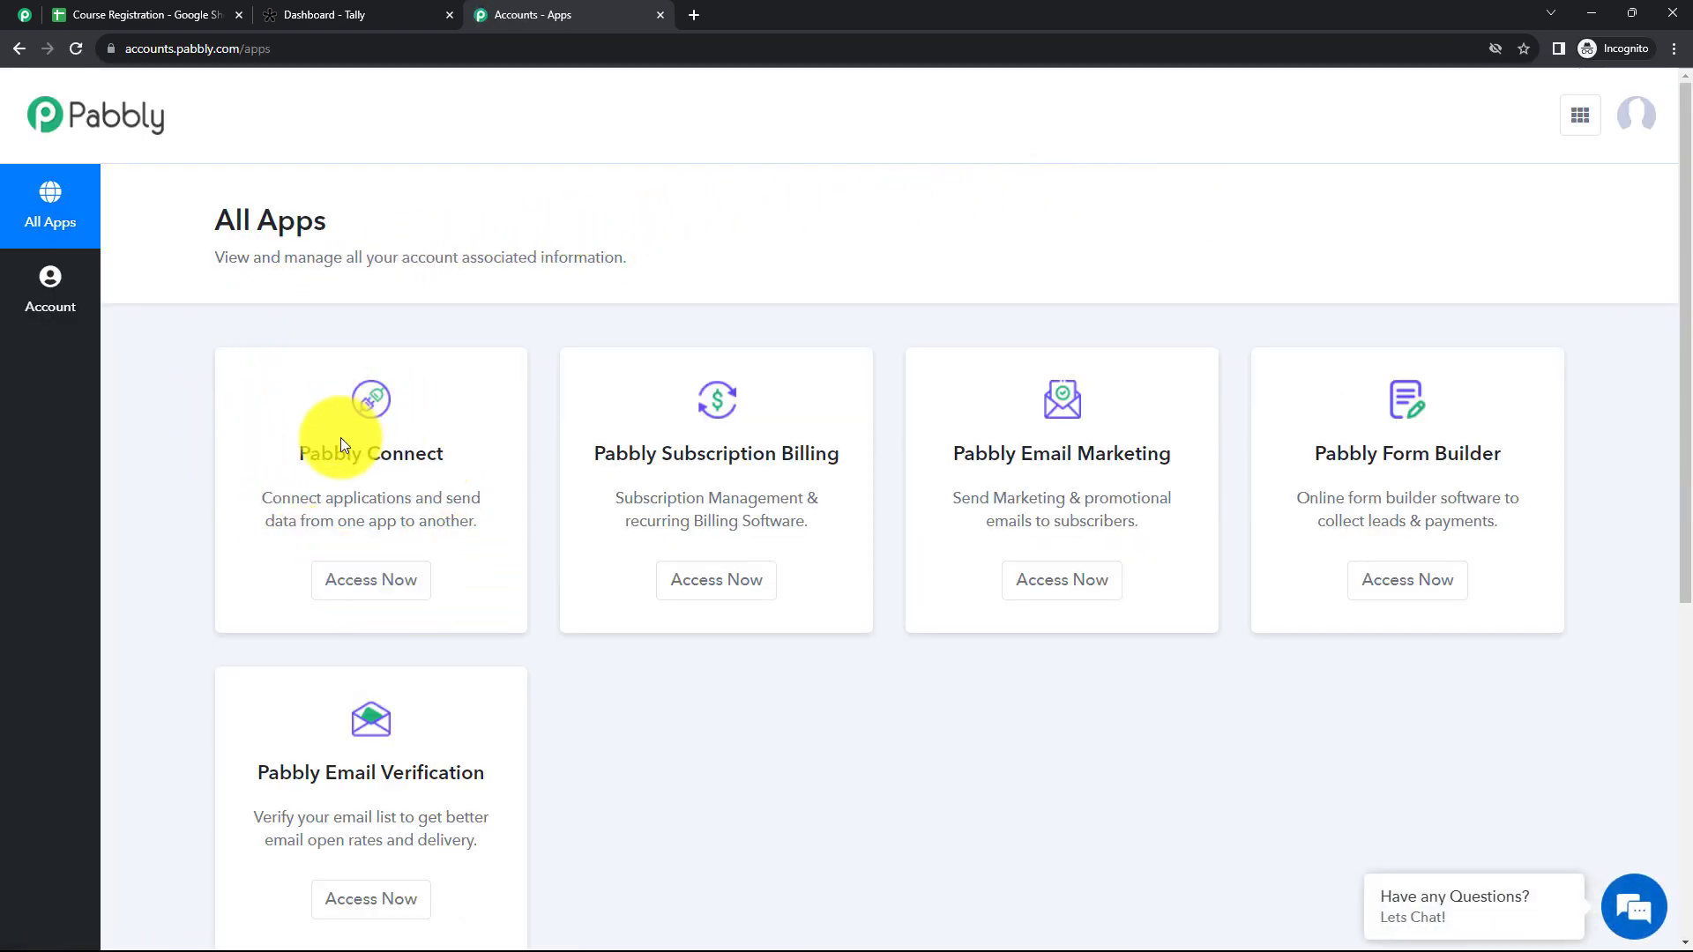
click(375, 595)
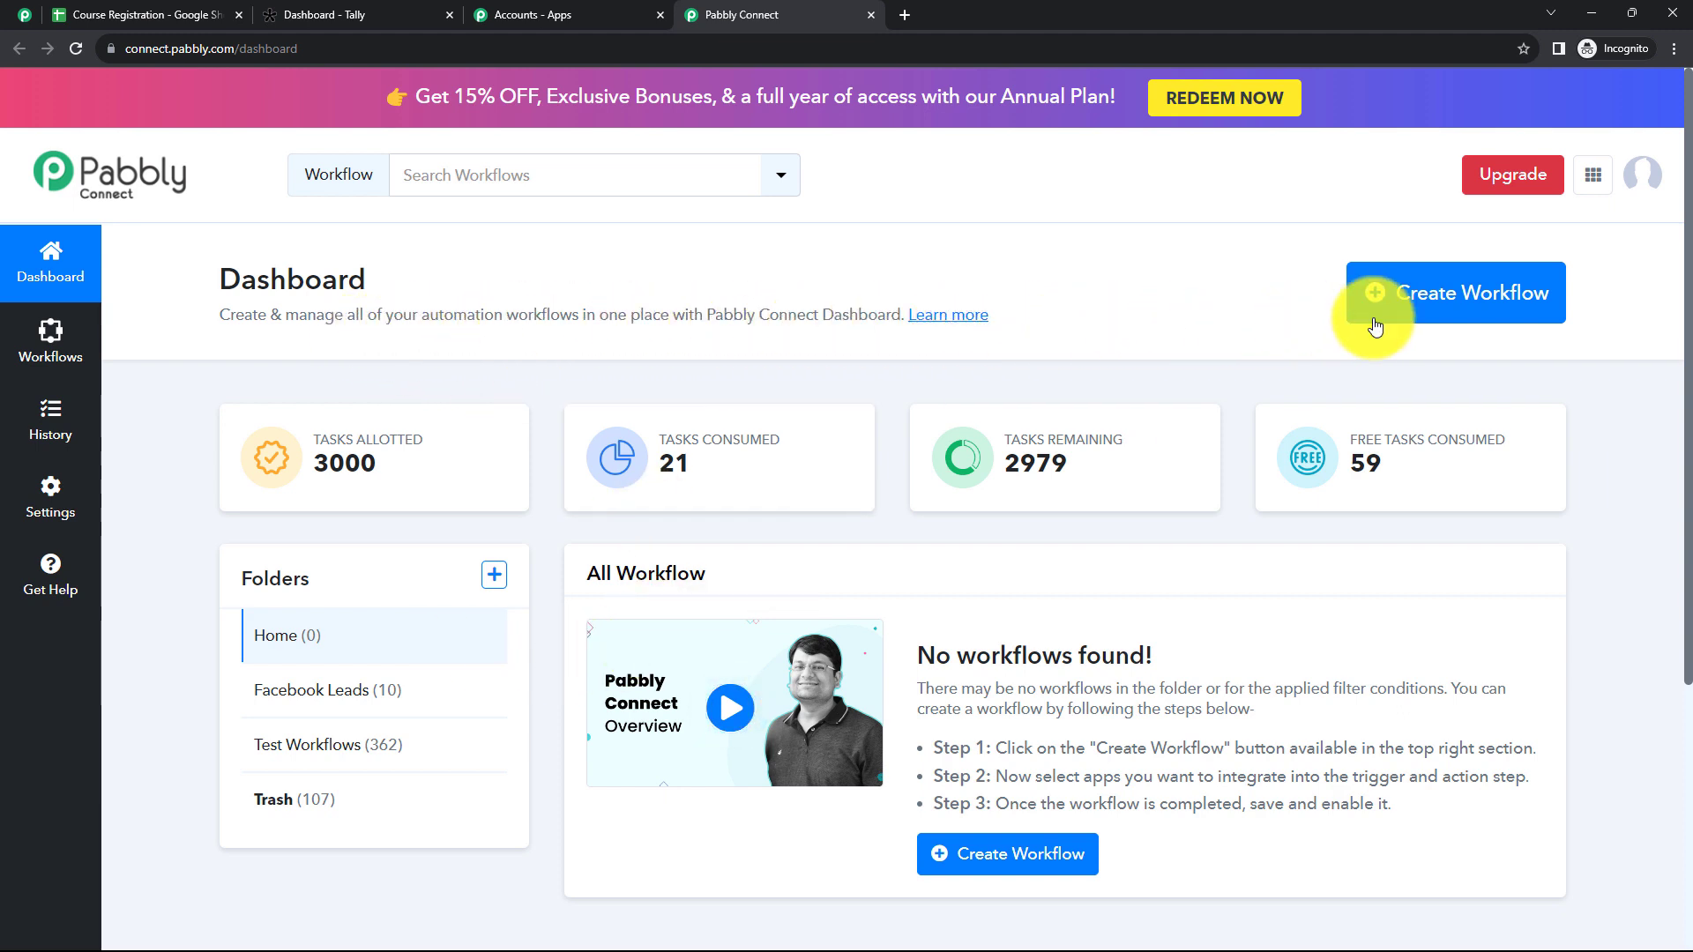
click(1452, 301)
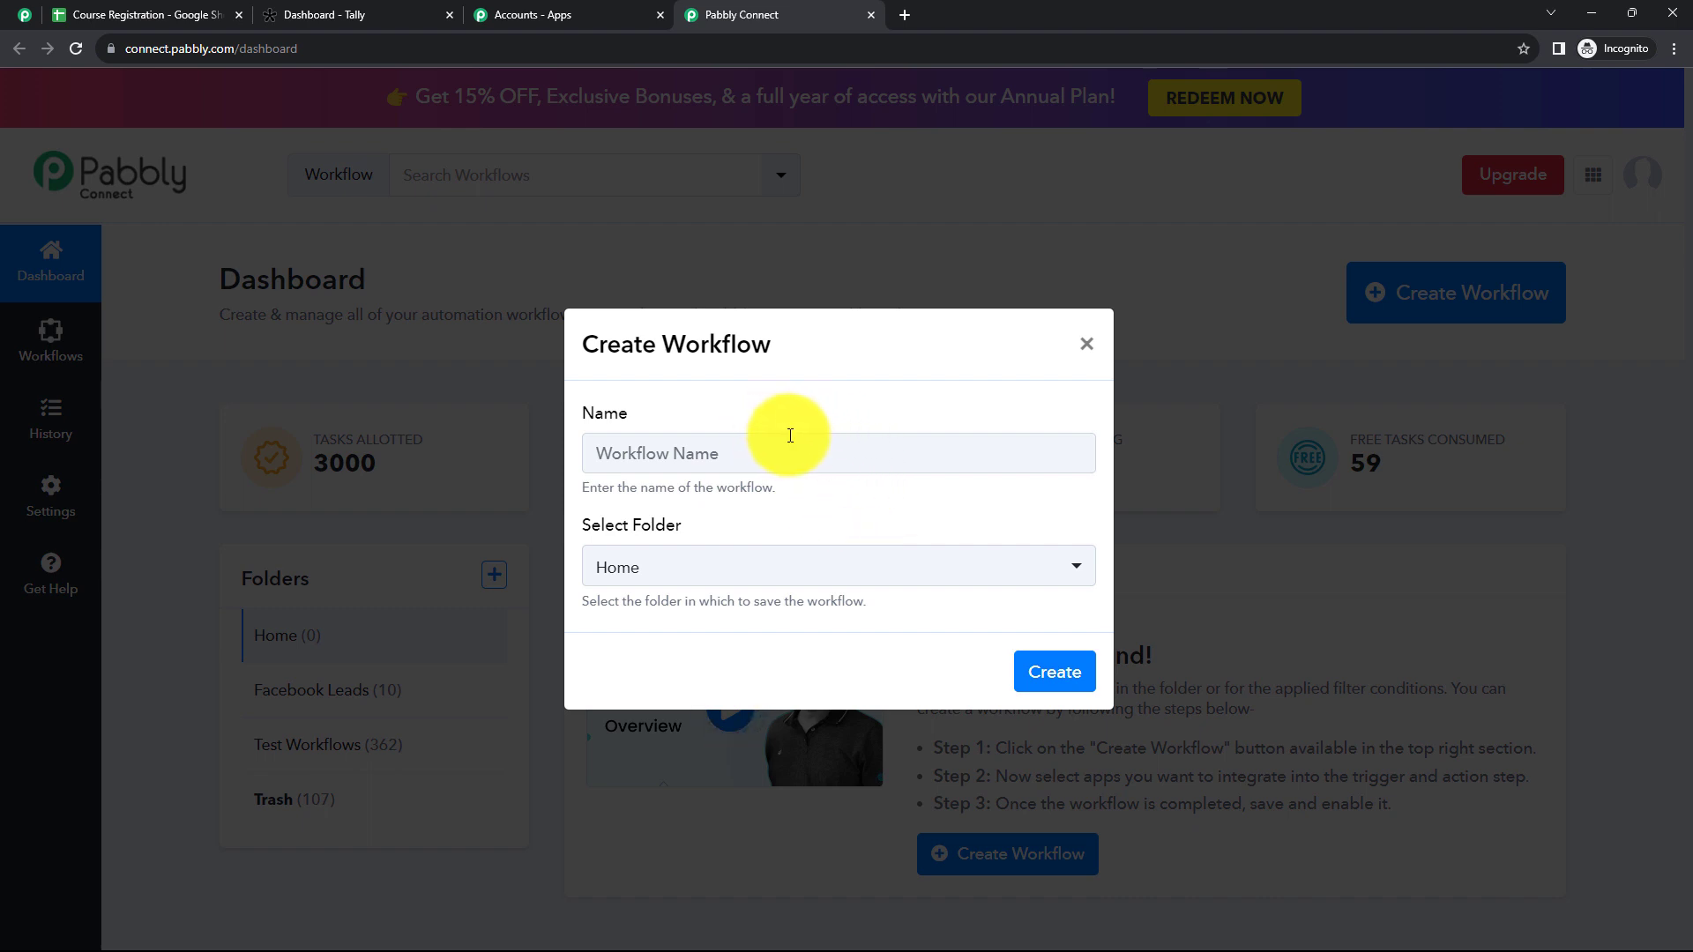
click(792, 578)
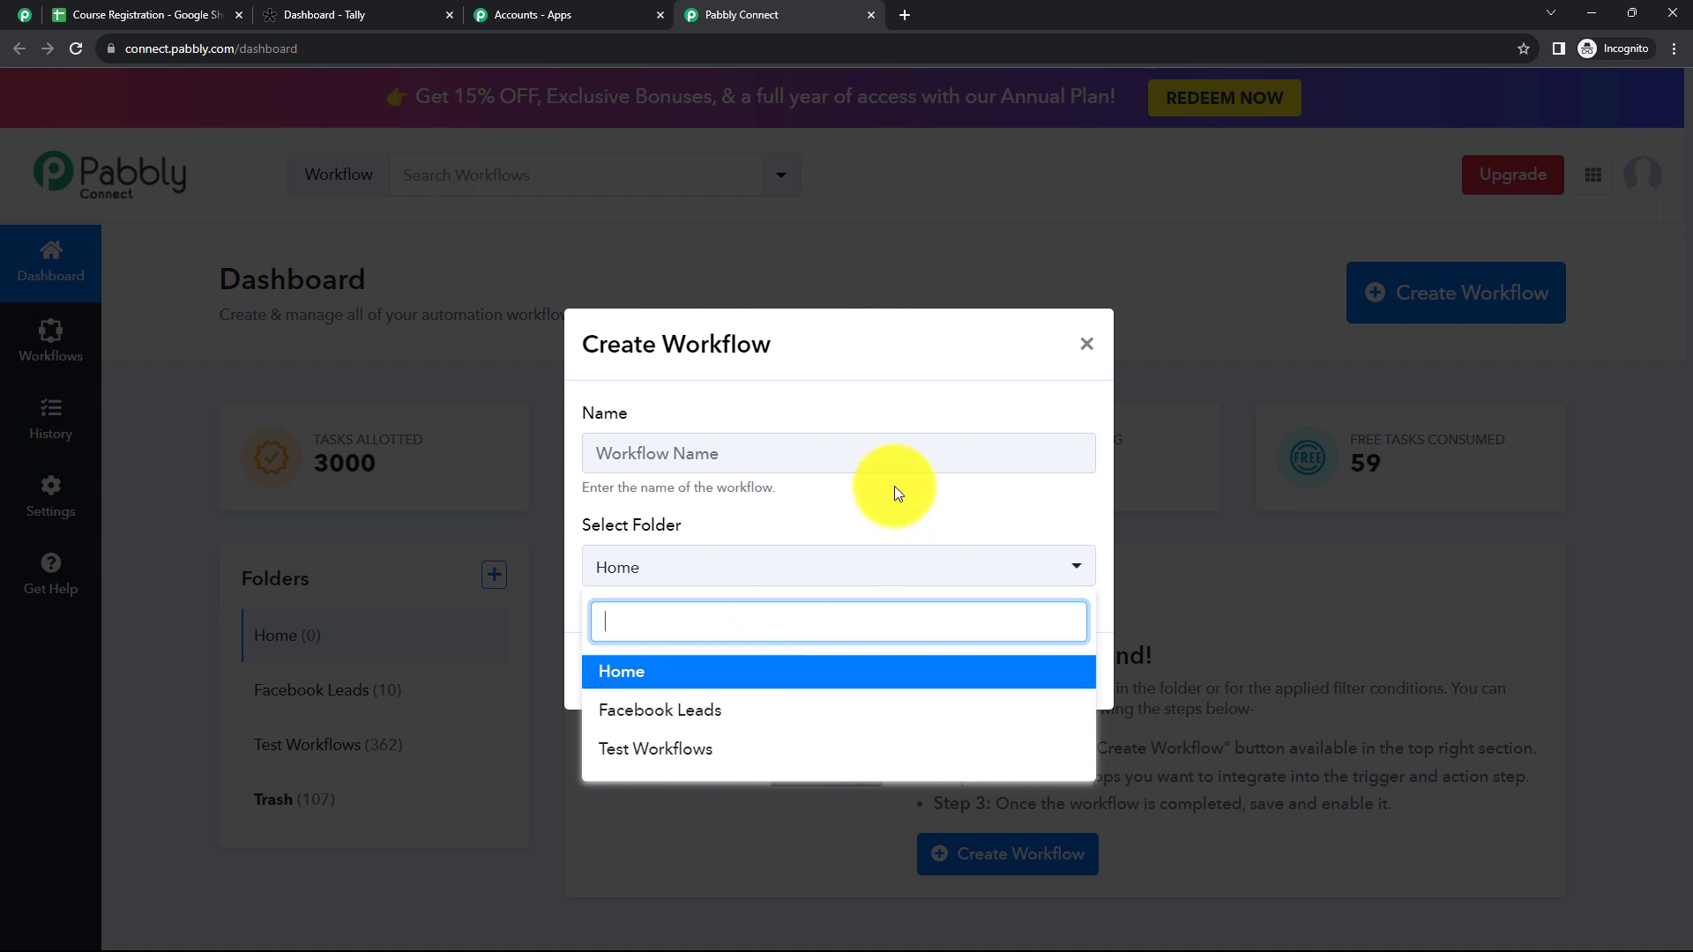
click(886, 506)
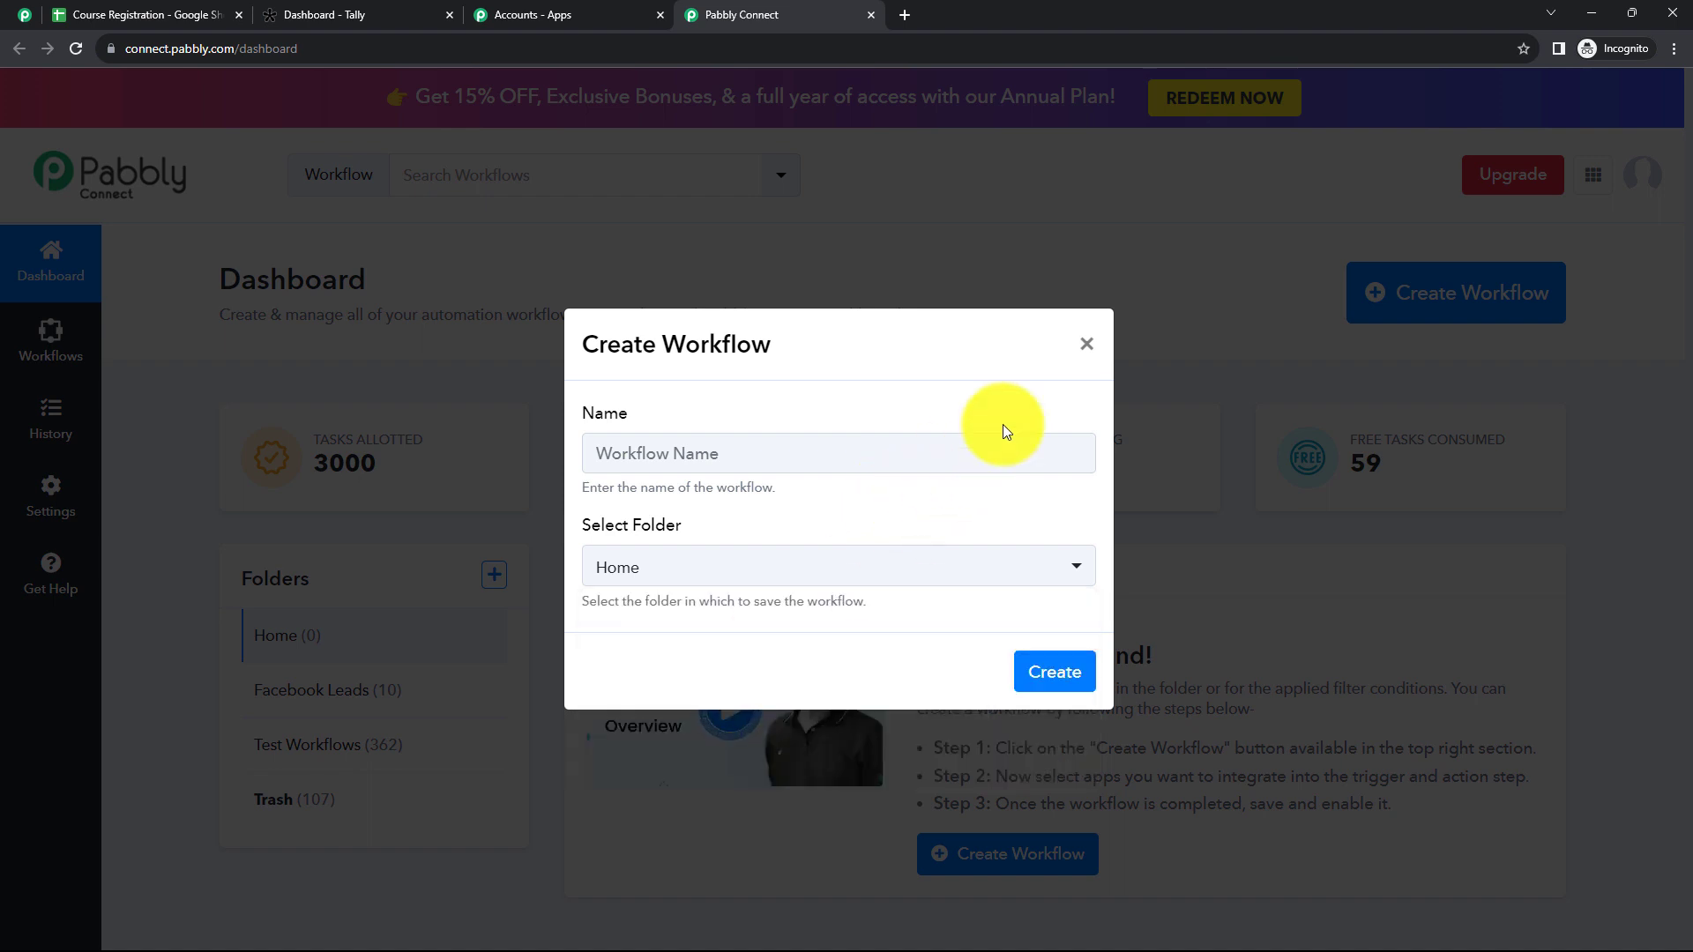
click(1086, 345)
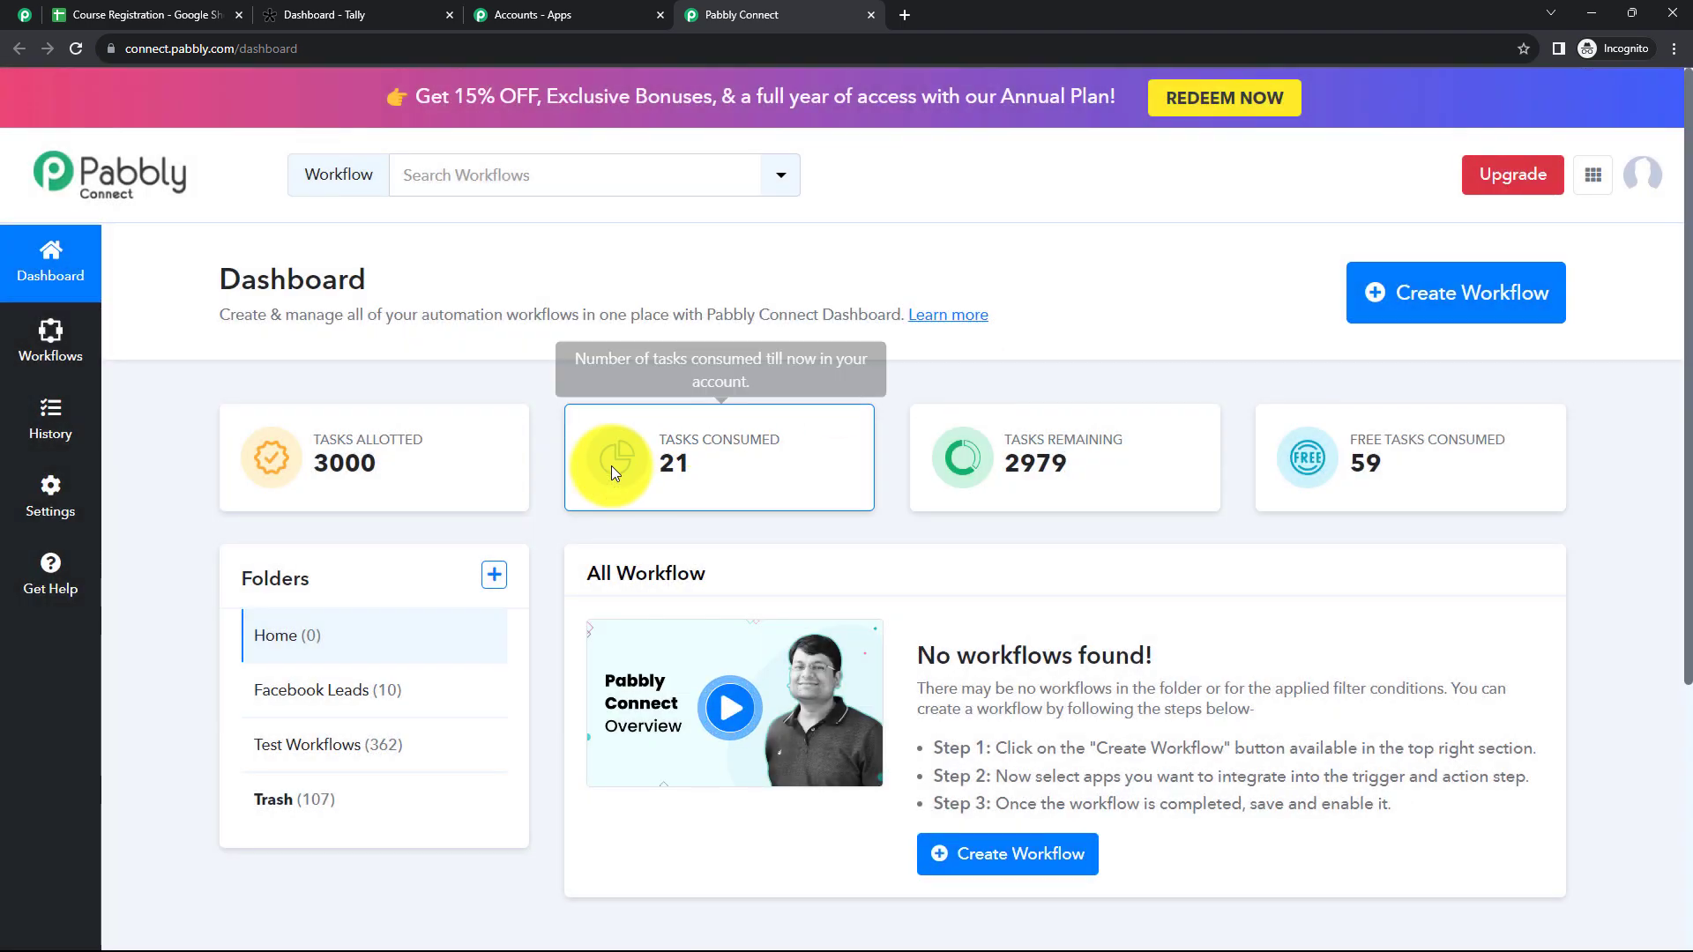
click(493, 574)
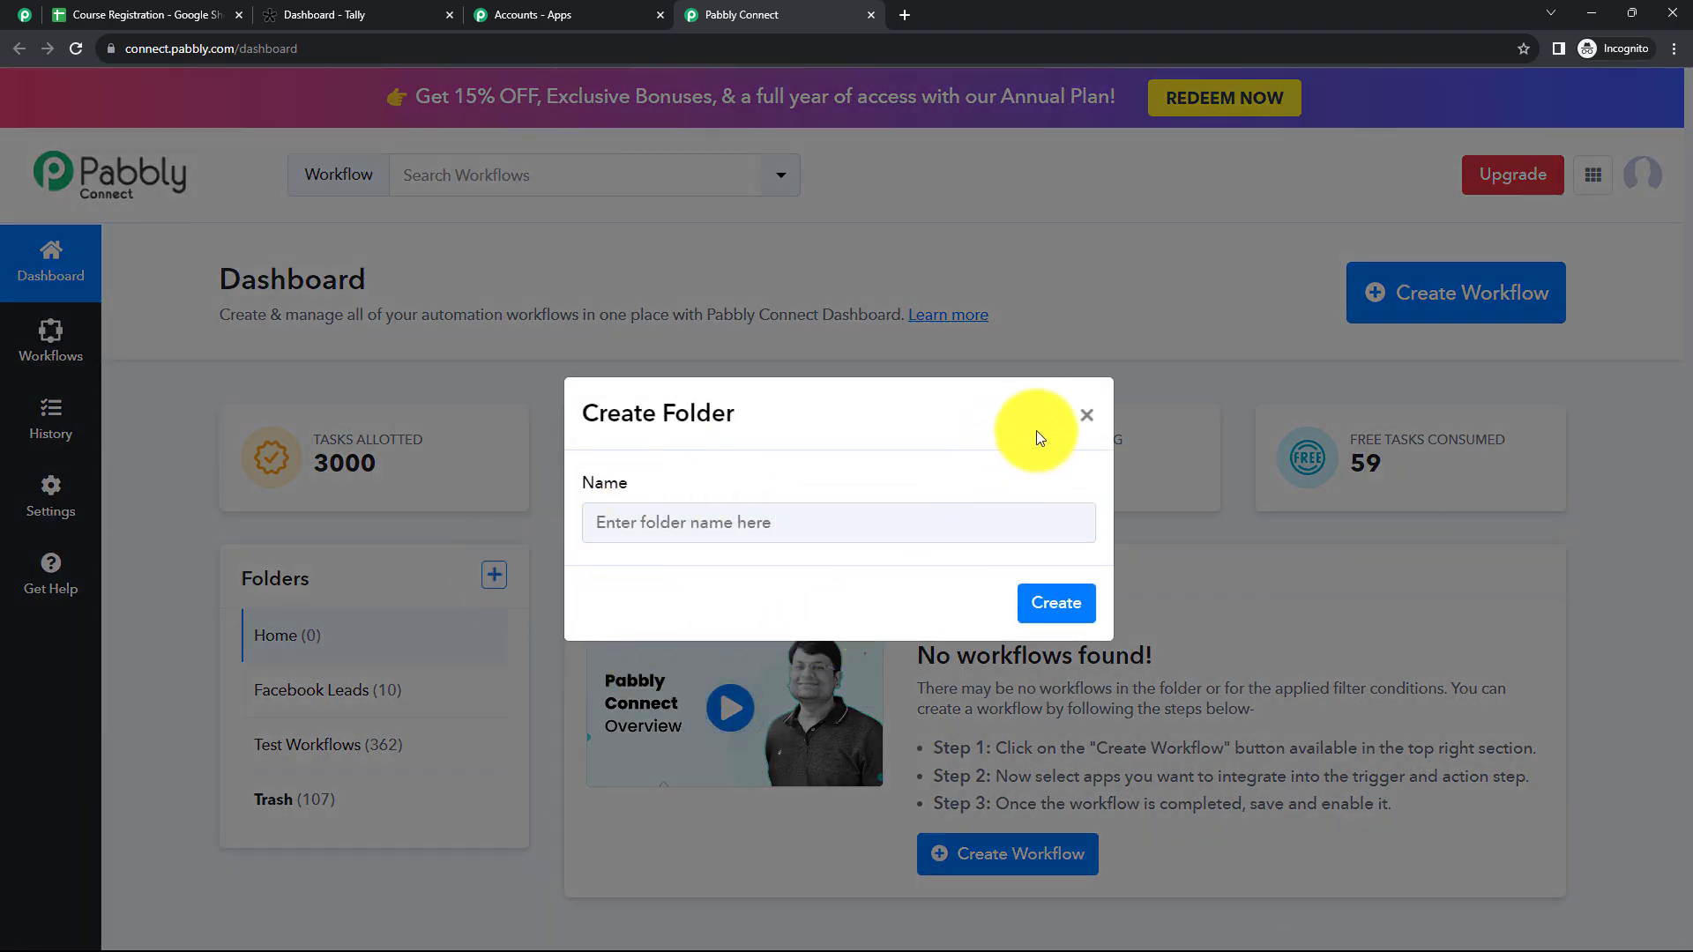
click(1086, 417)
Step: Create a workflow named "Add Tally Form Response to Google Sheets (For Multi - Select Questions)" in the Test Workflows folder
click(1415, 292)
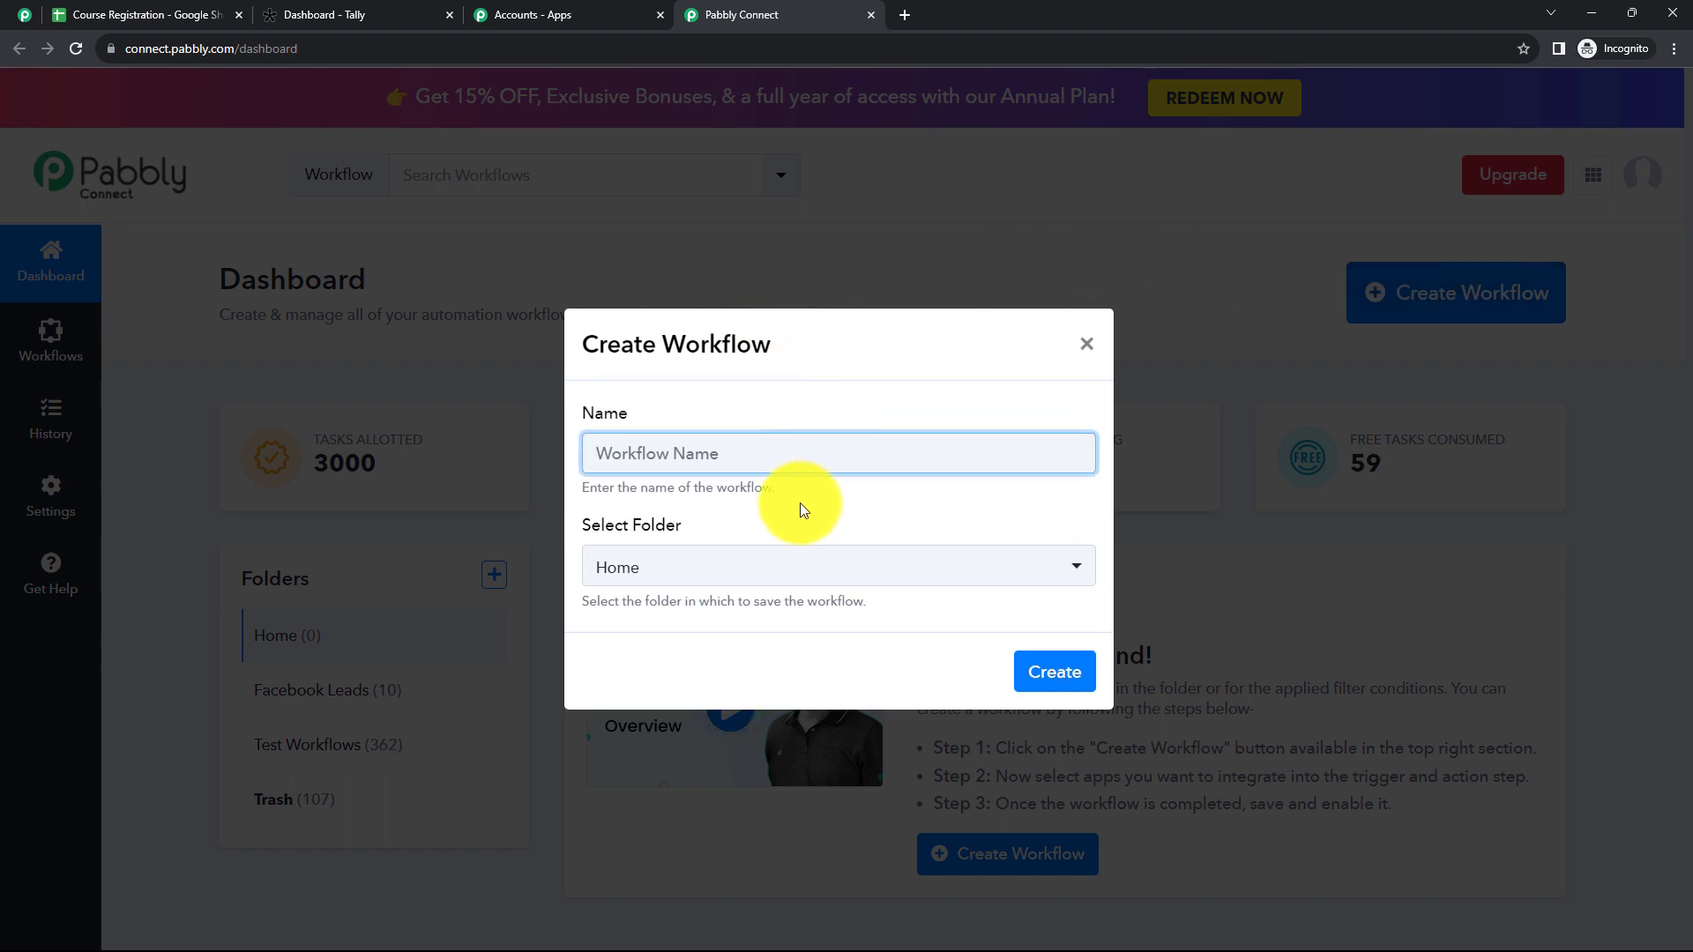
text(Add Tally Form Response to Google Sheets (For Multi - Select Questions))
drag(591, 453, 956, 504)
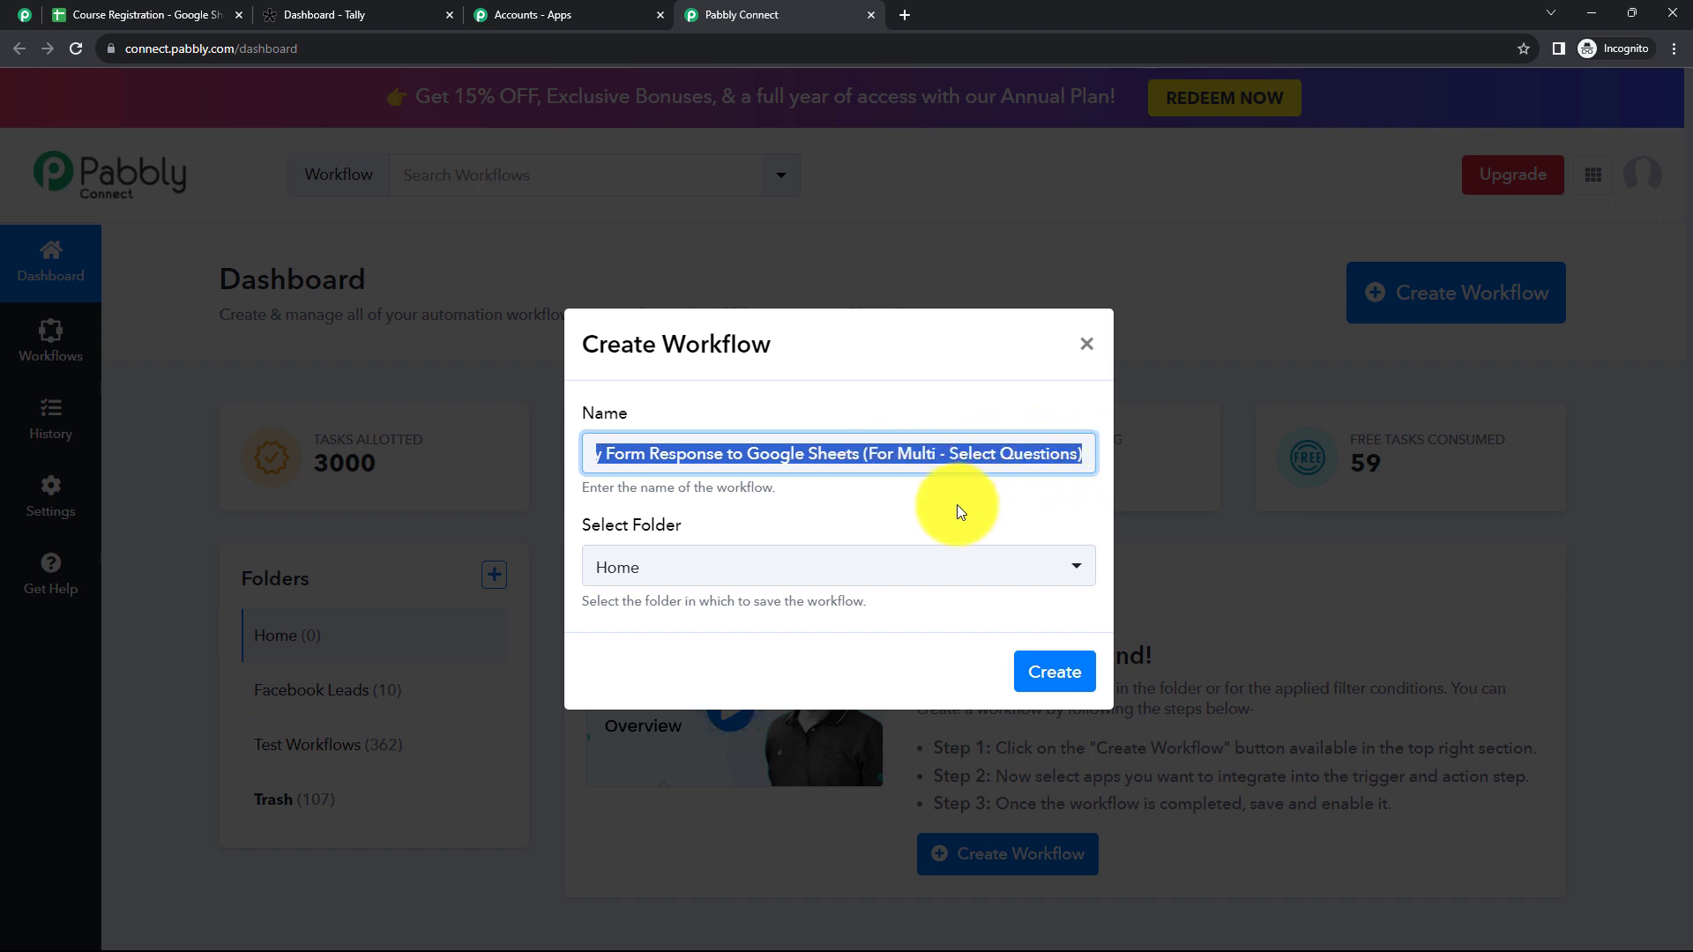
click(956, 505)
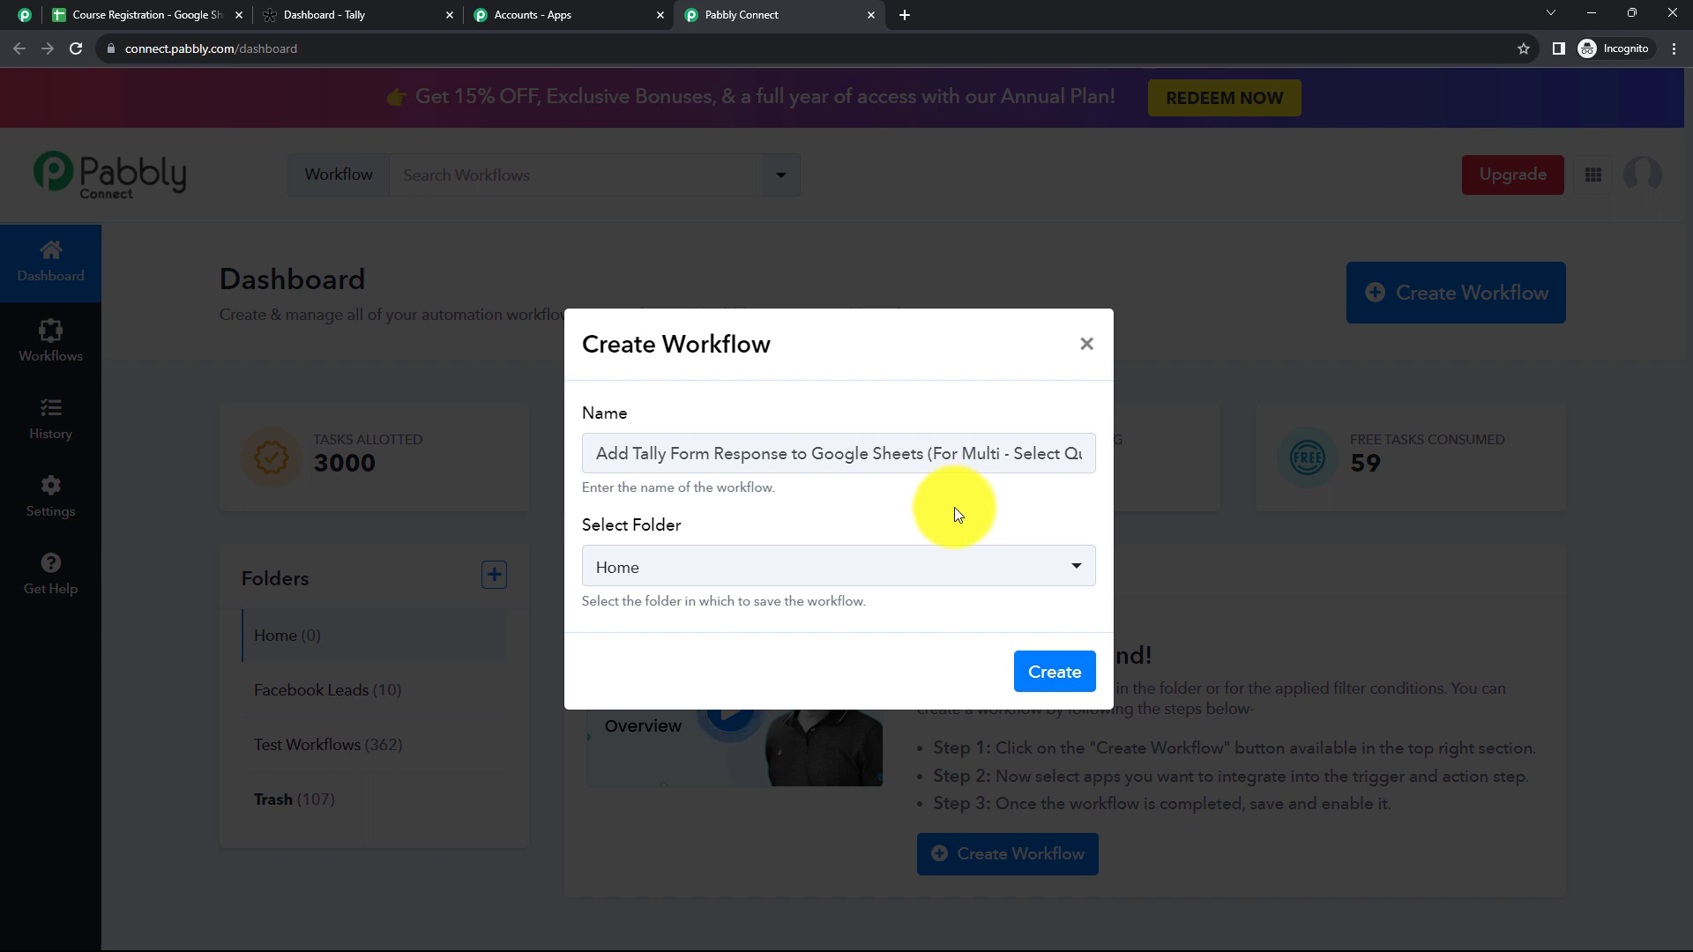
click(761, 574)
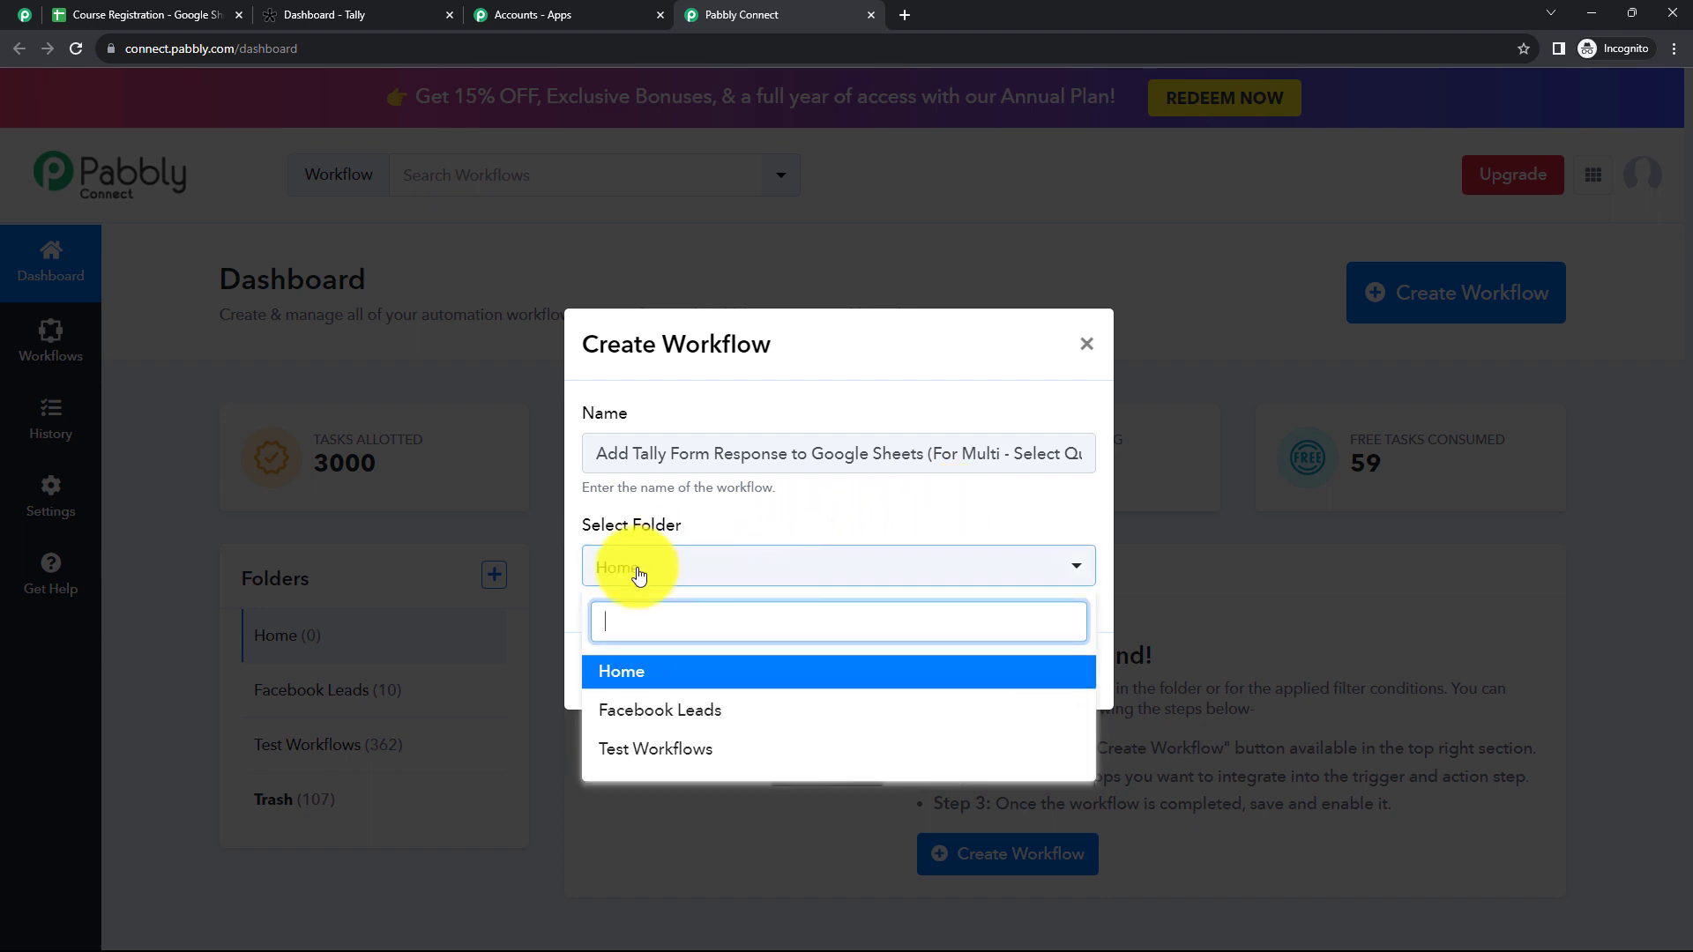
click(684, 754)
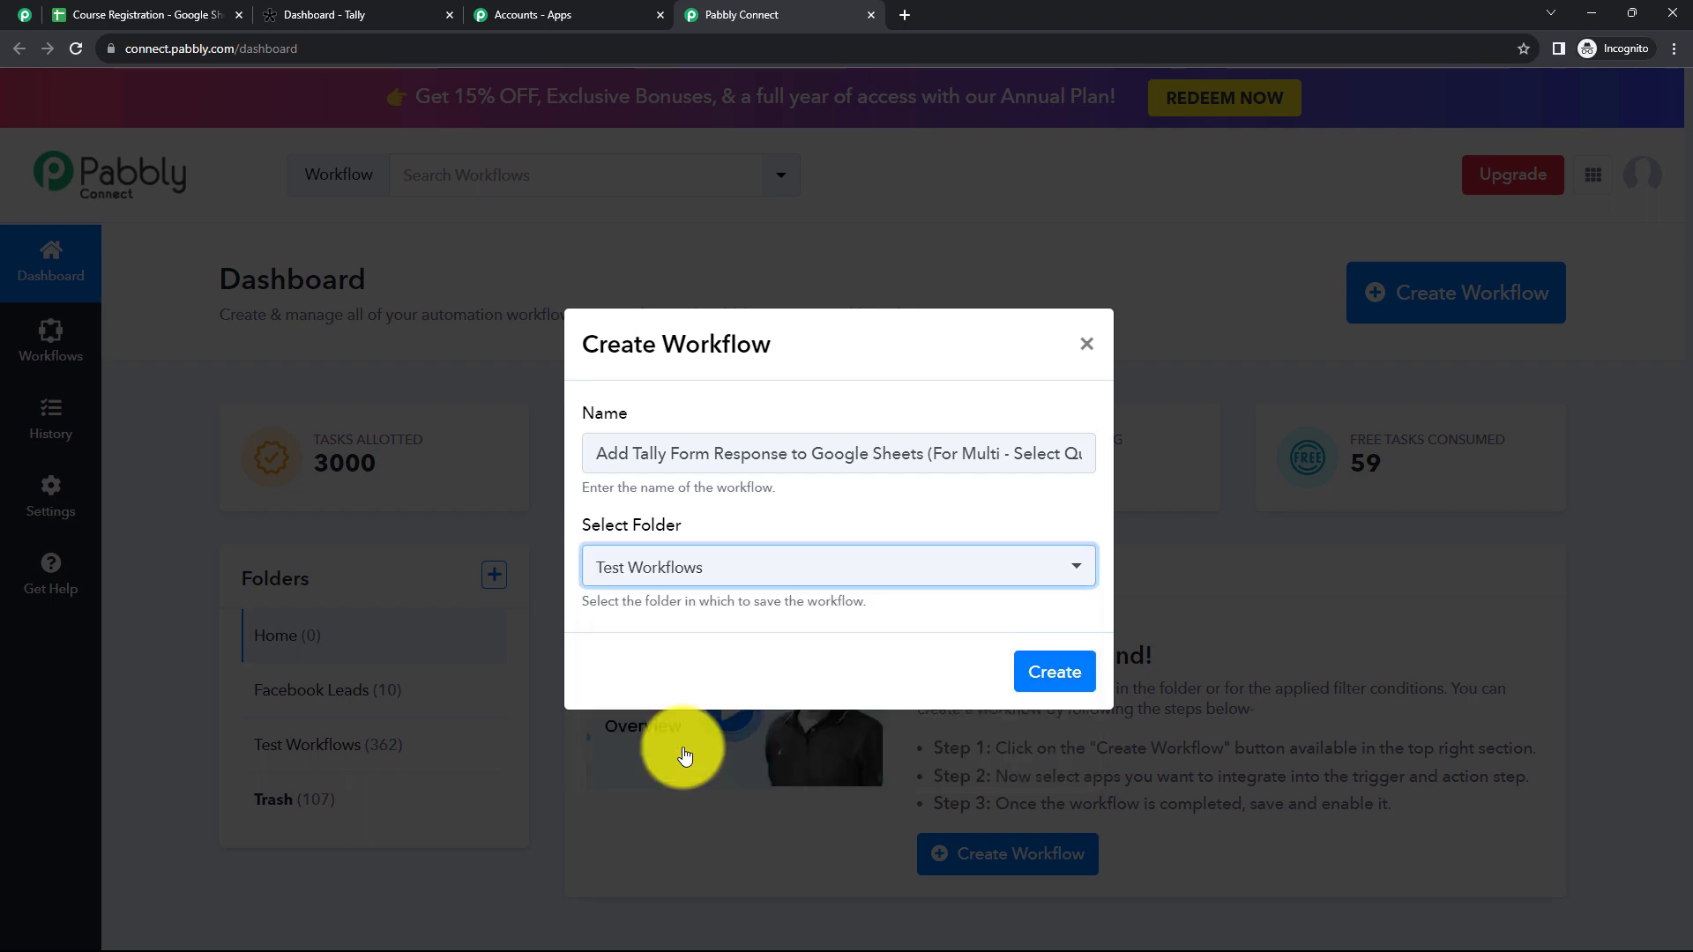
click(1049, 672)
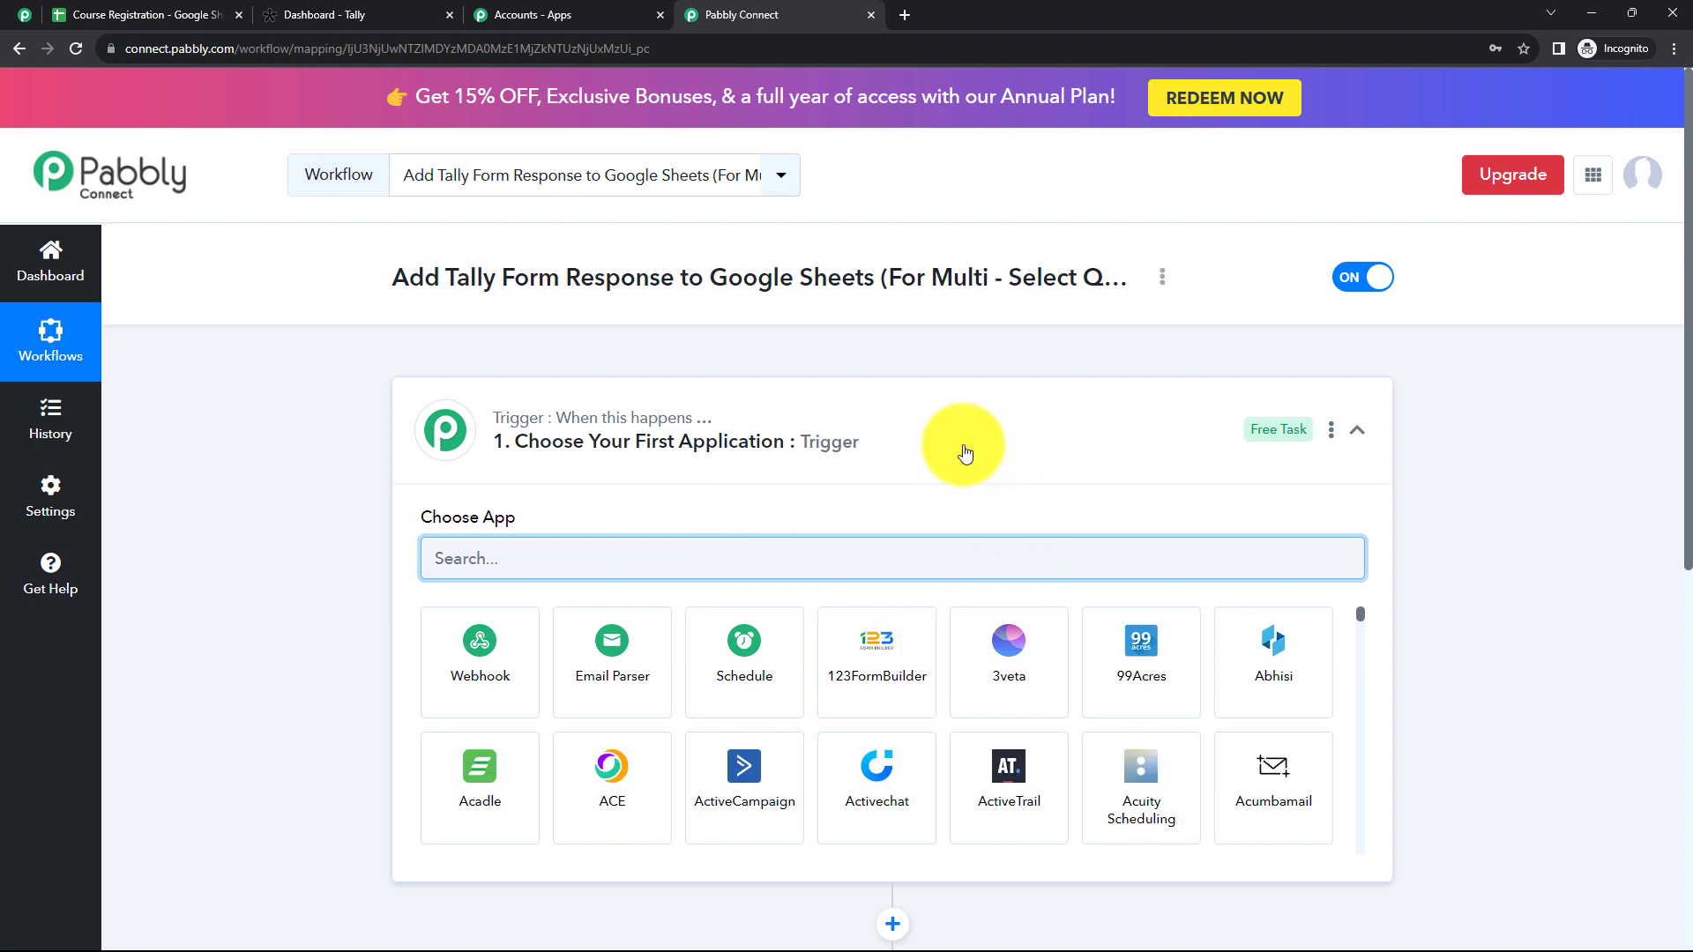
click(964, 446)
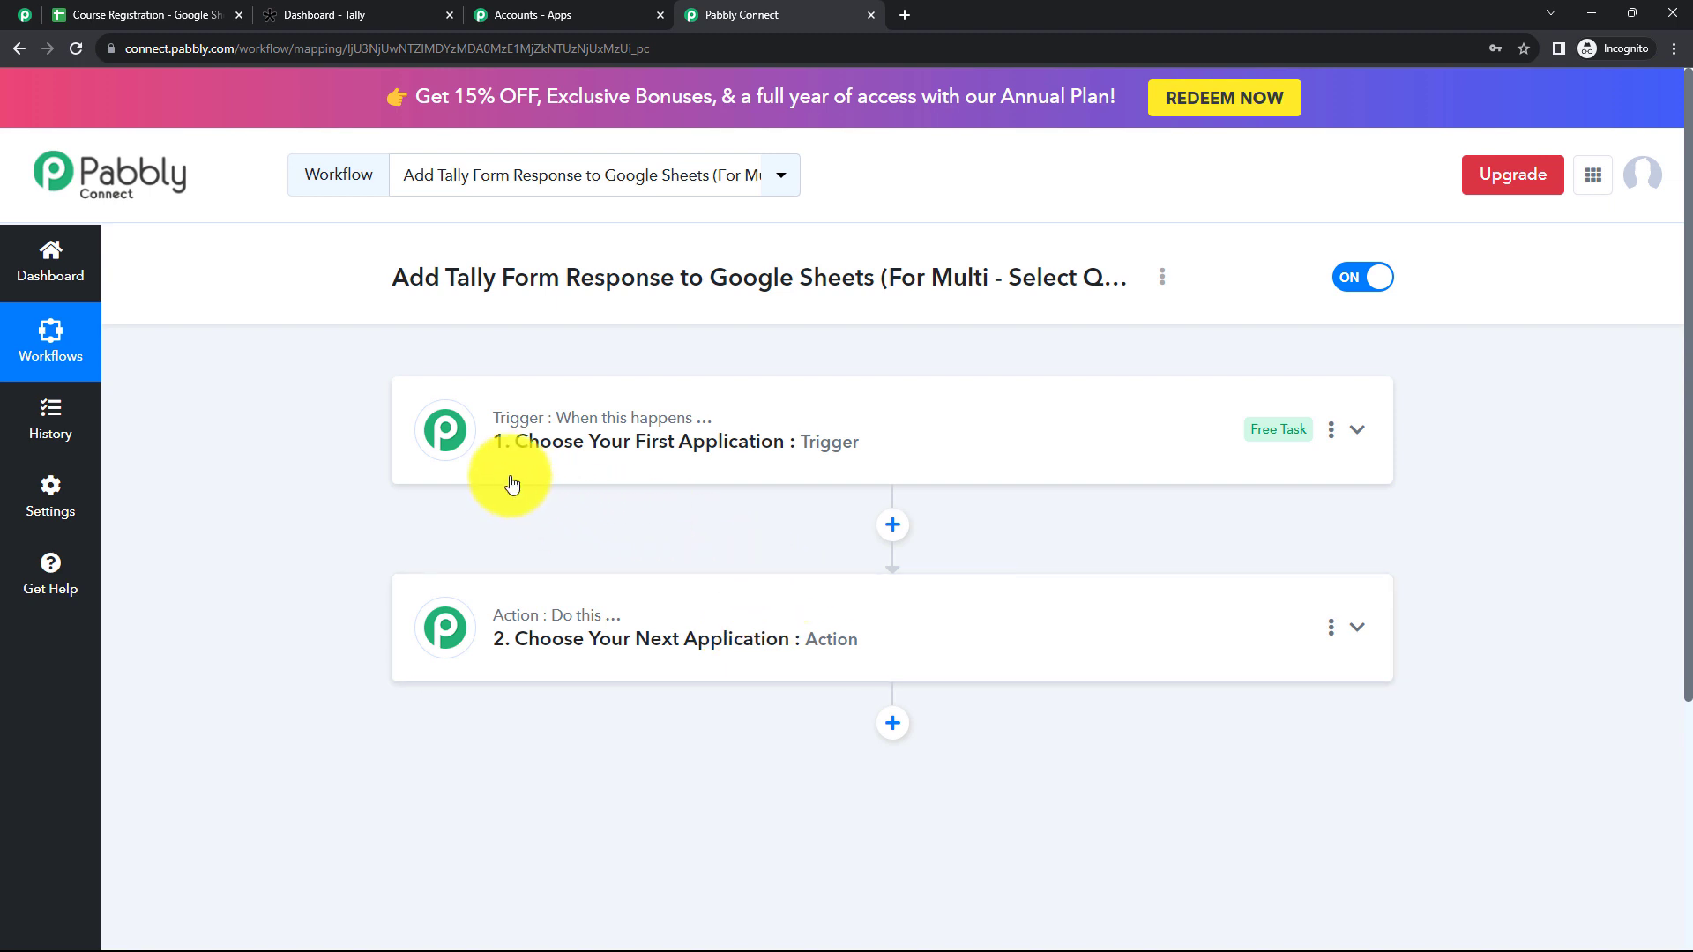
mouse_move(620, 627)
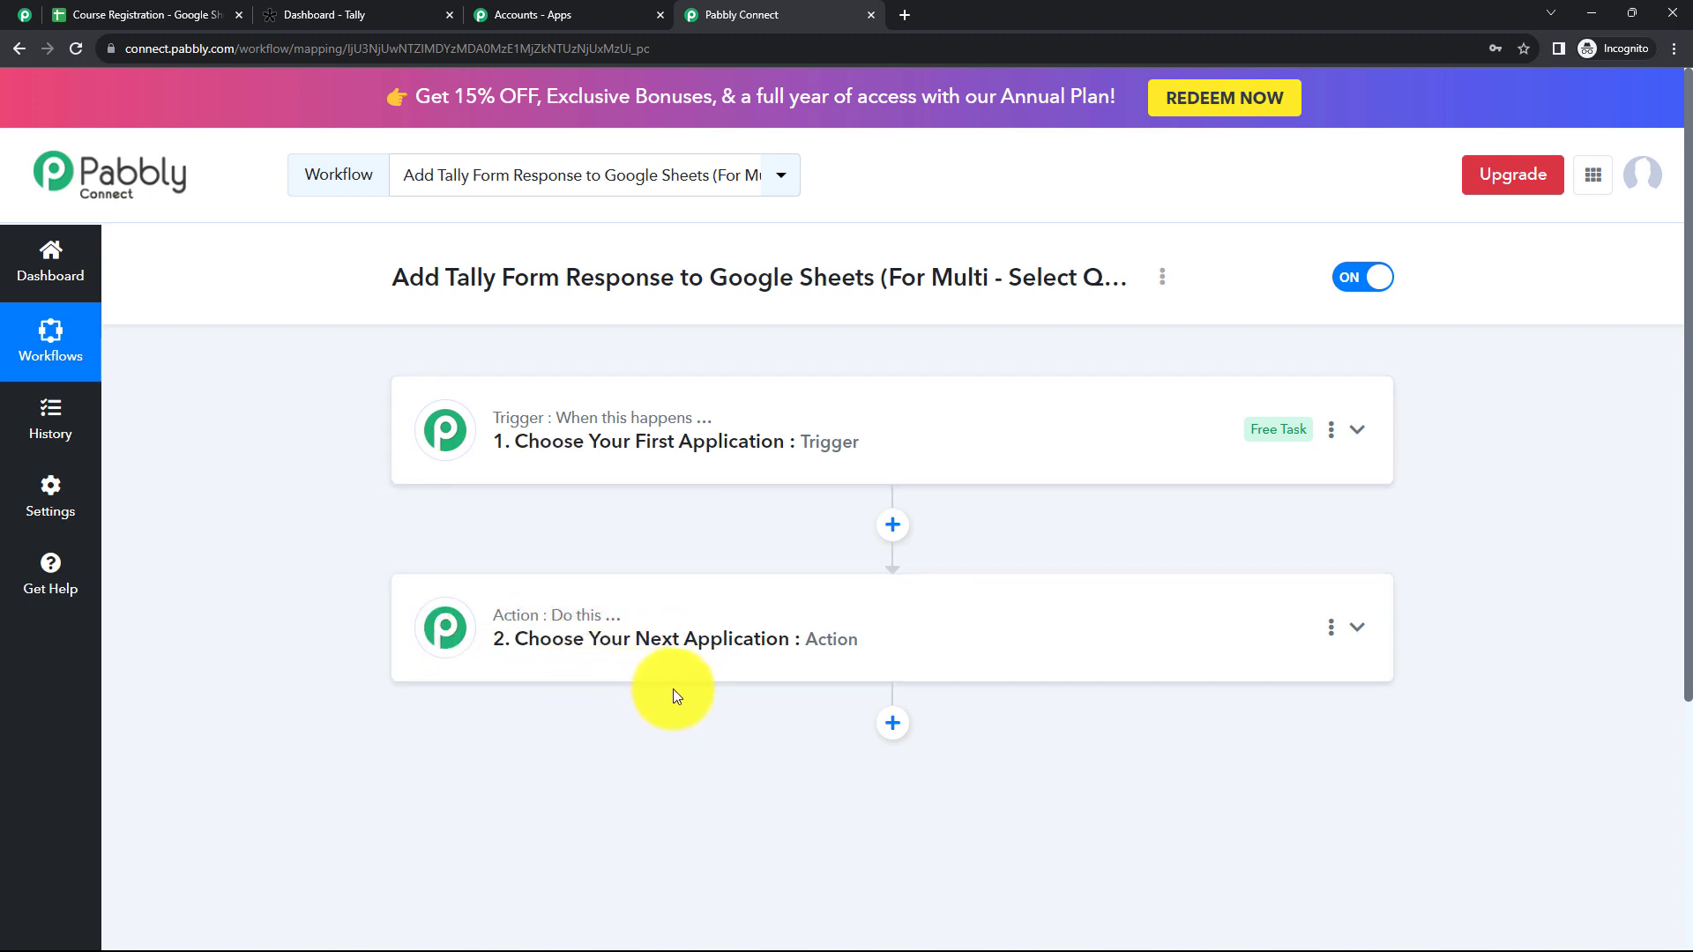
click(535, 467)
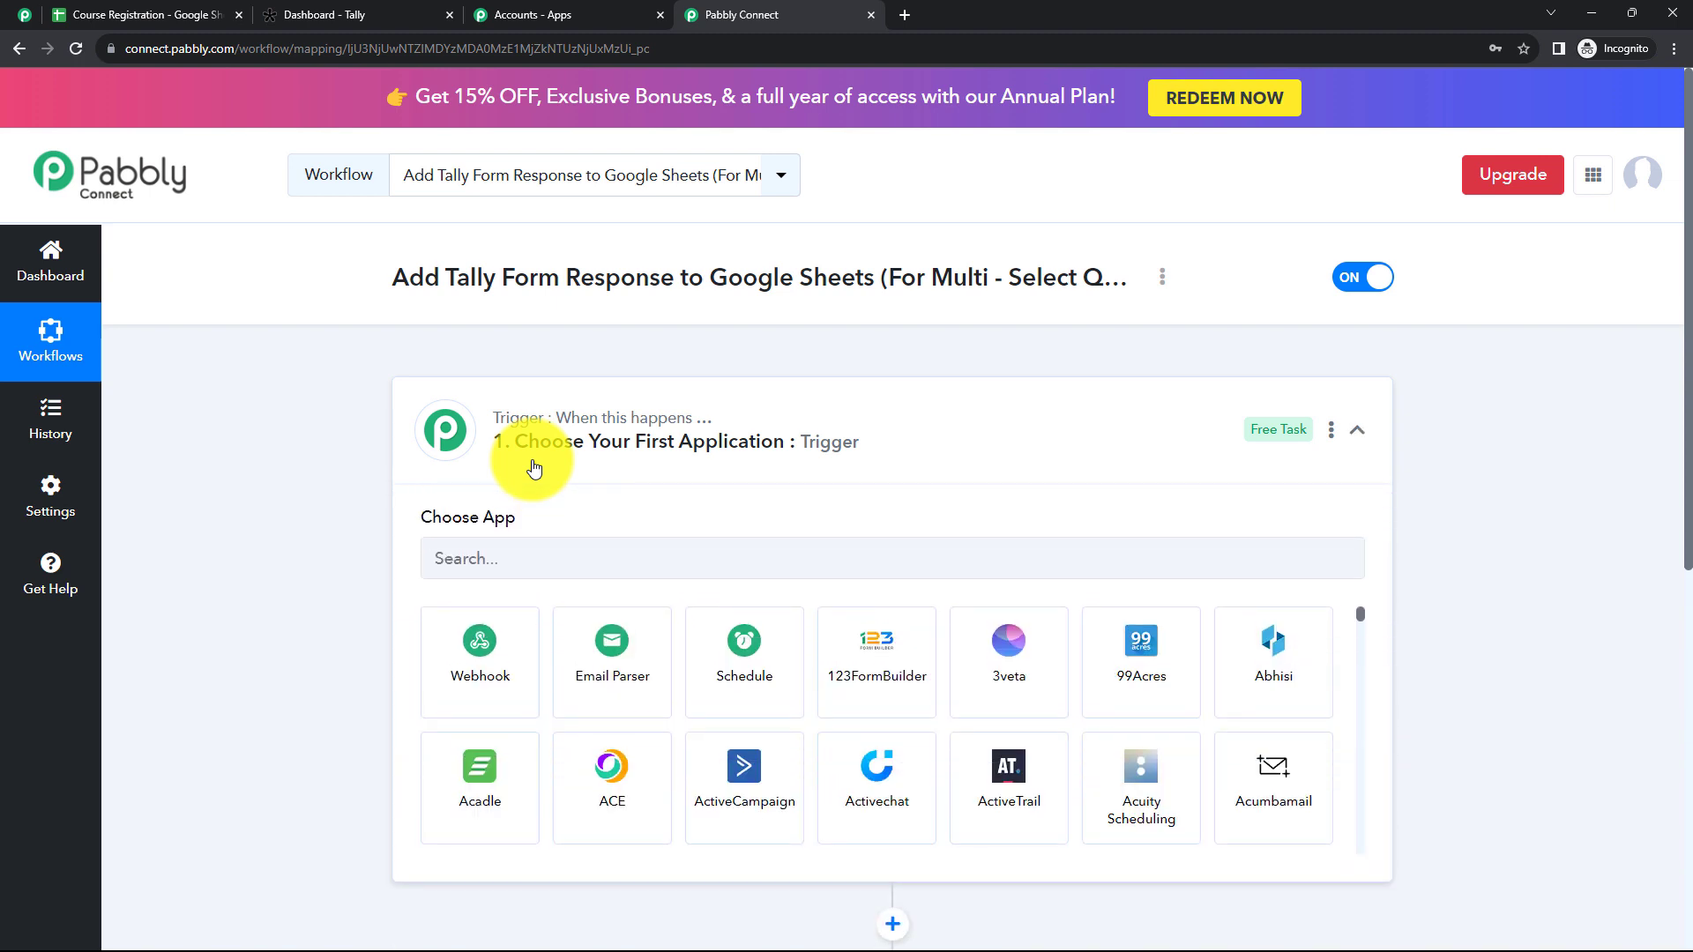
click(535, 468)
click(560, 660)
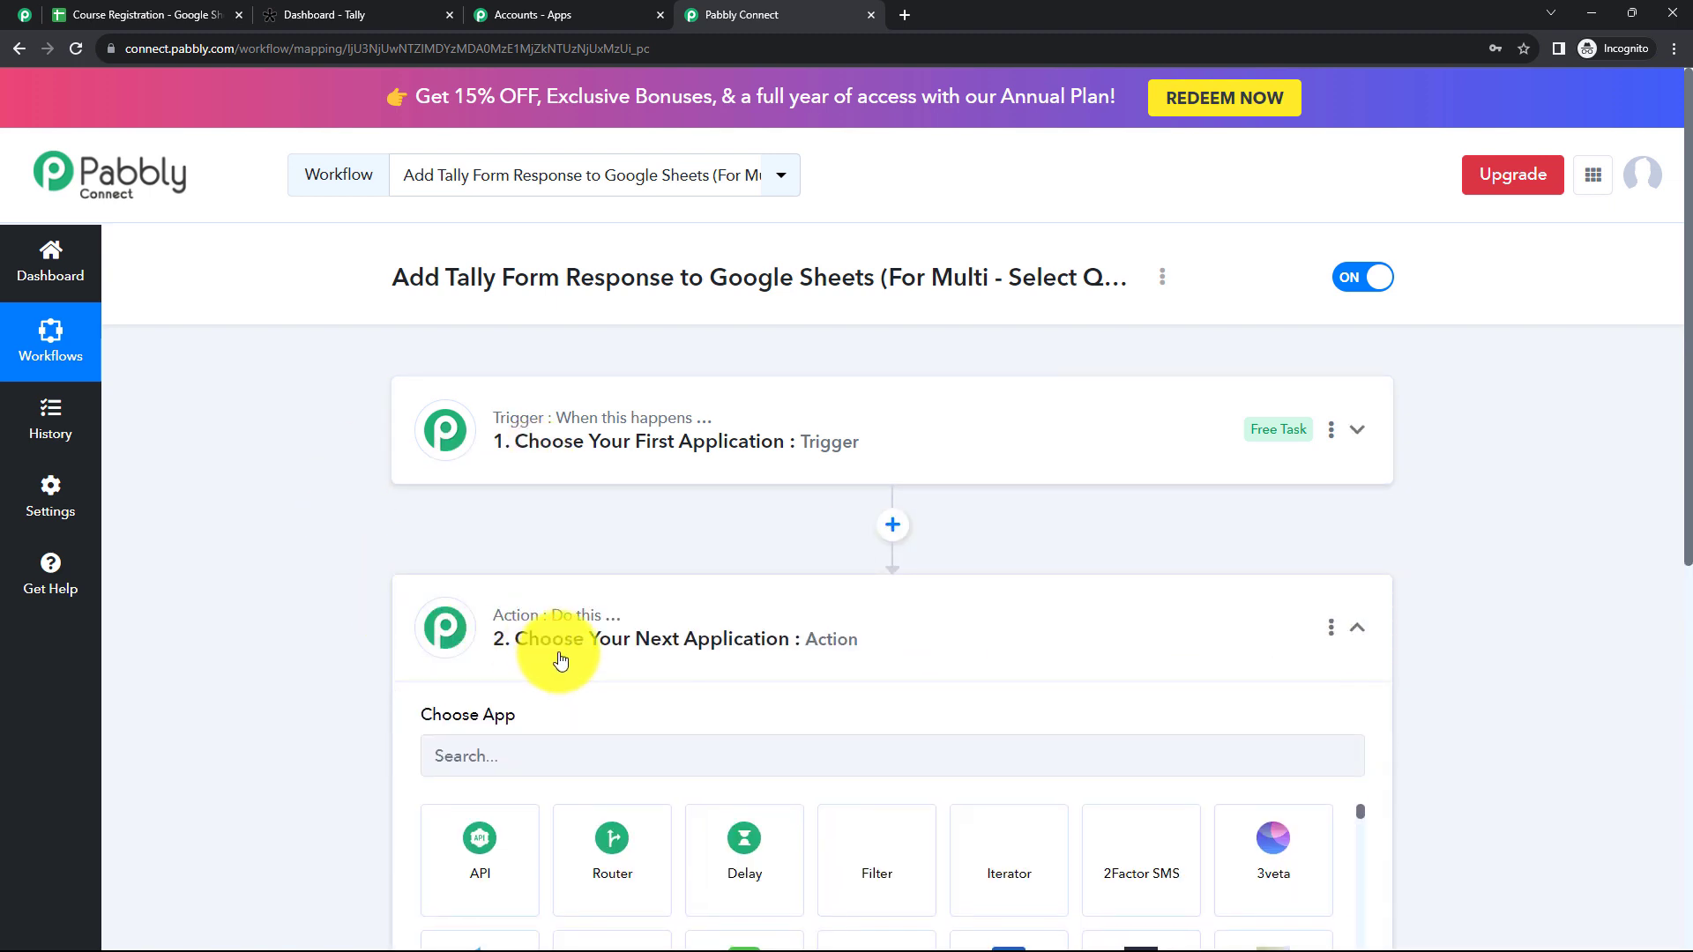
click(560, 659)
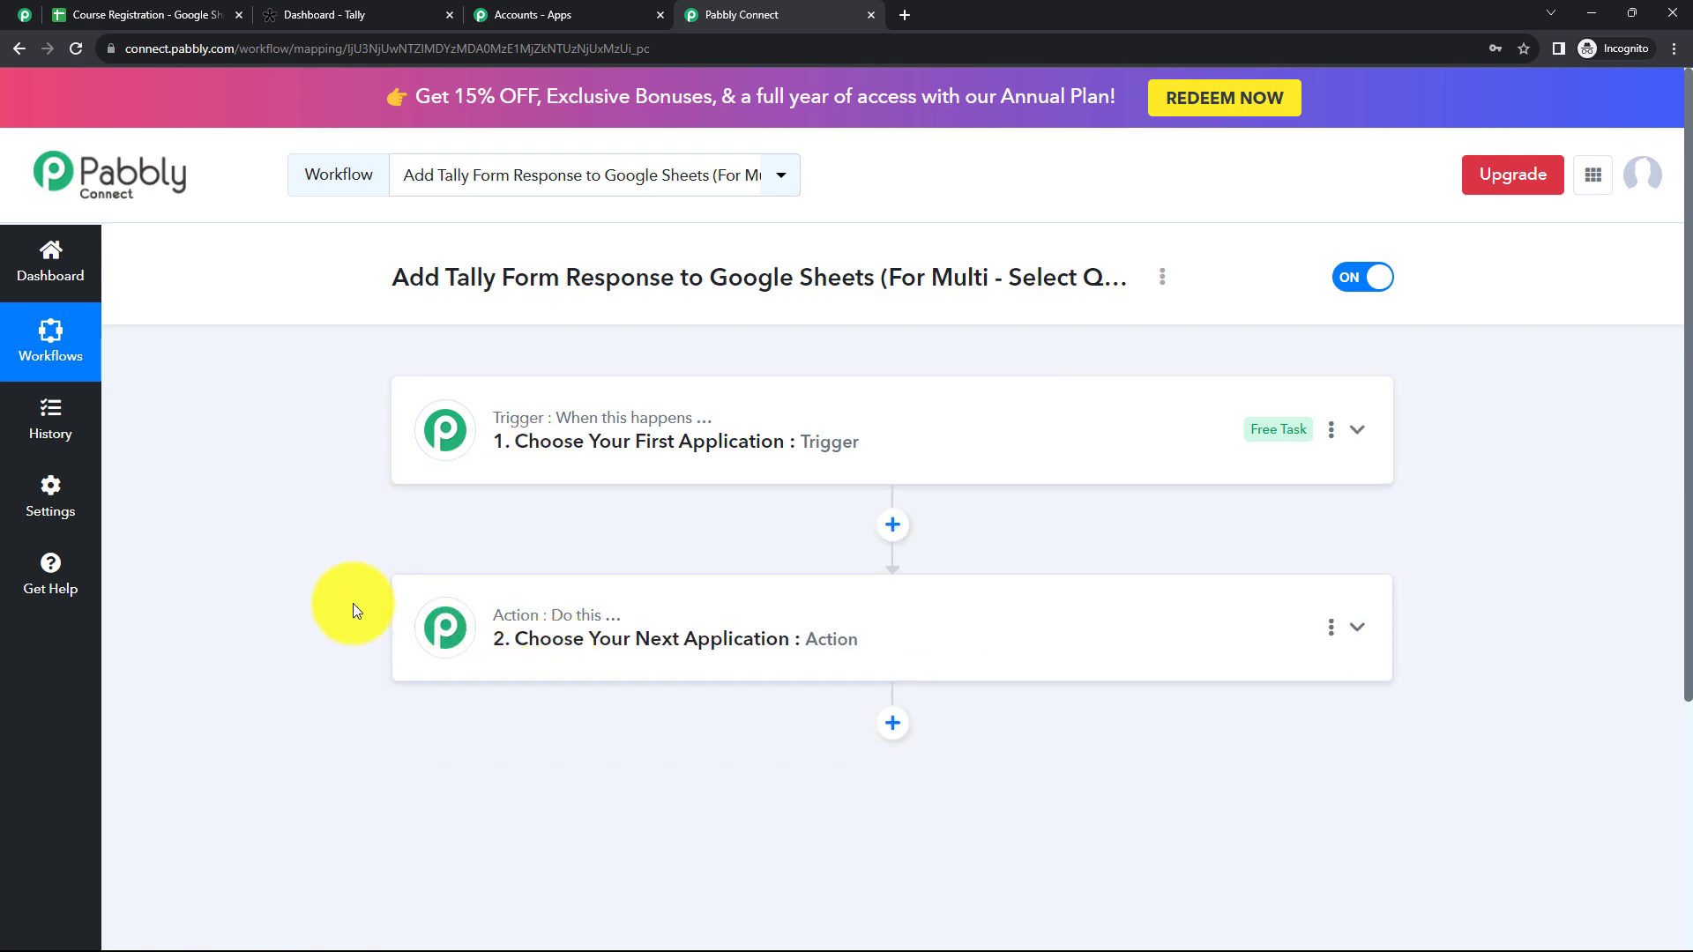
Step: Set the workflow's trigger application to Tally with New Response as the trigger event
click(495, 474)
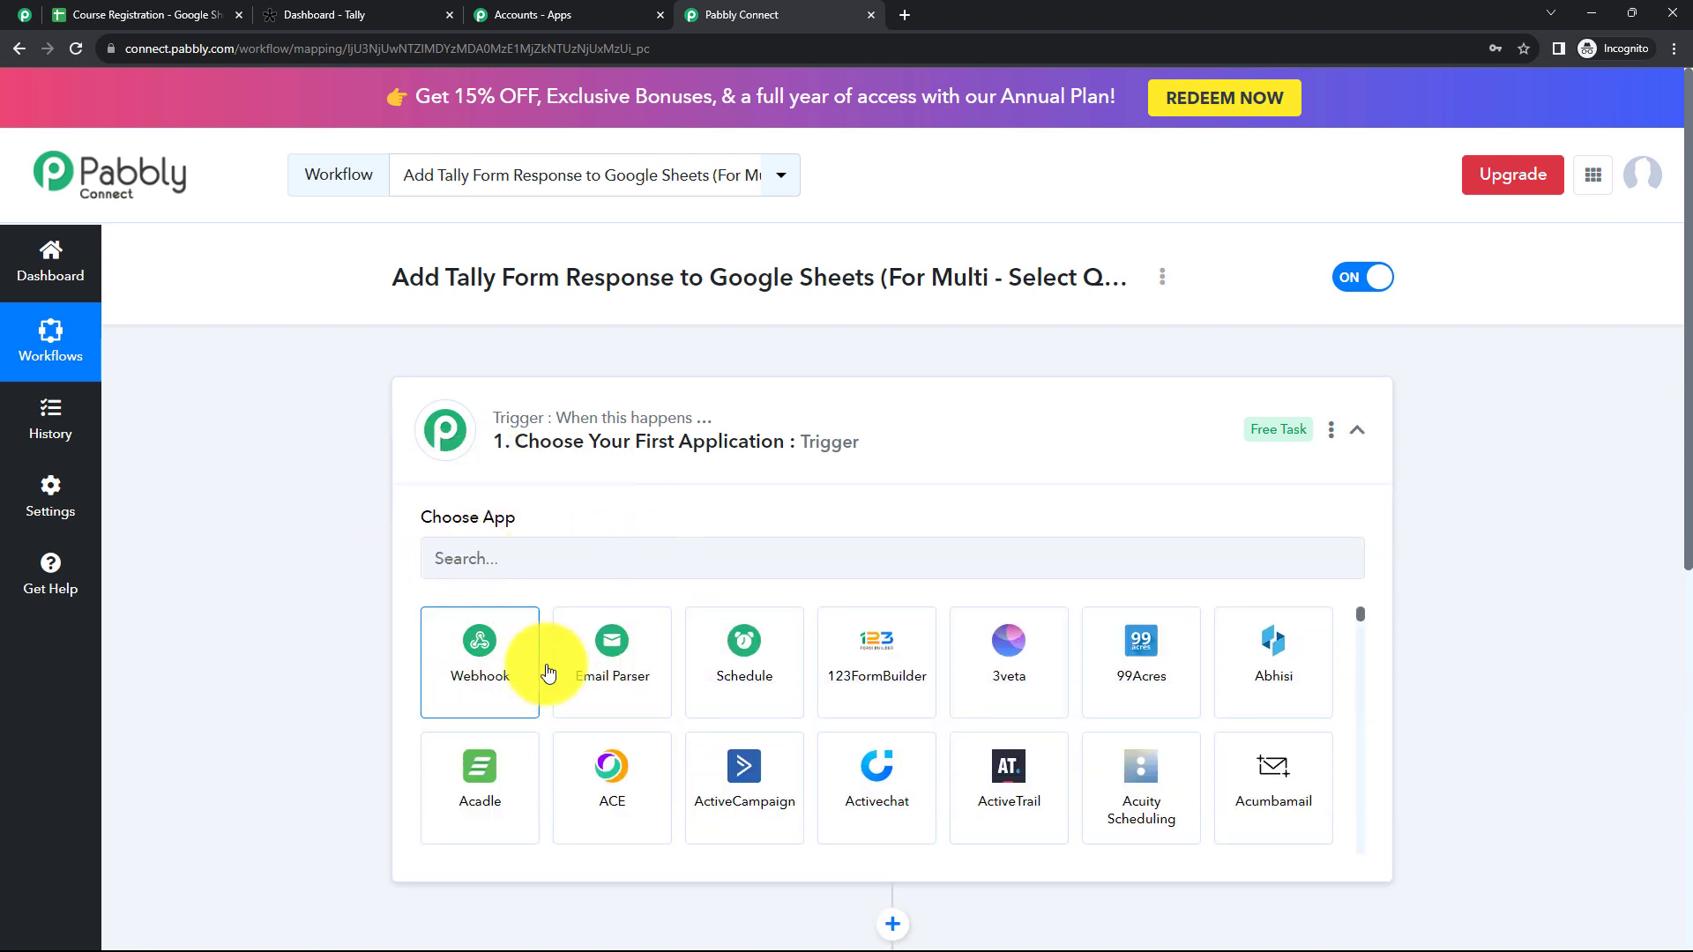
click(450, 559)
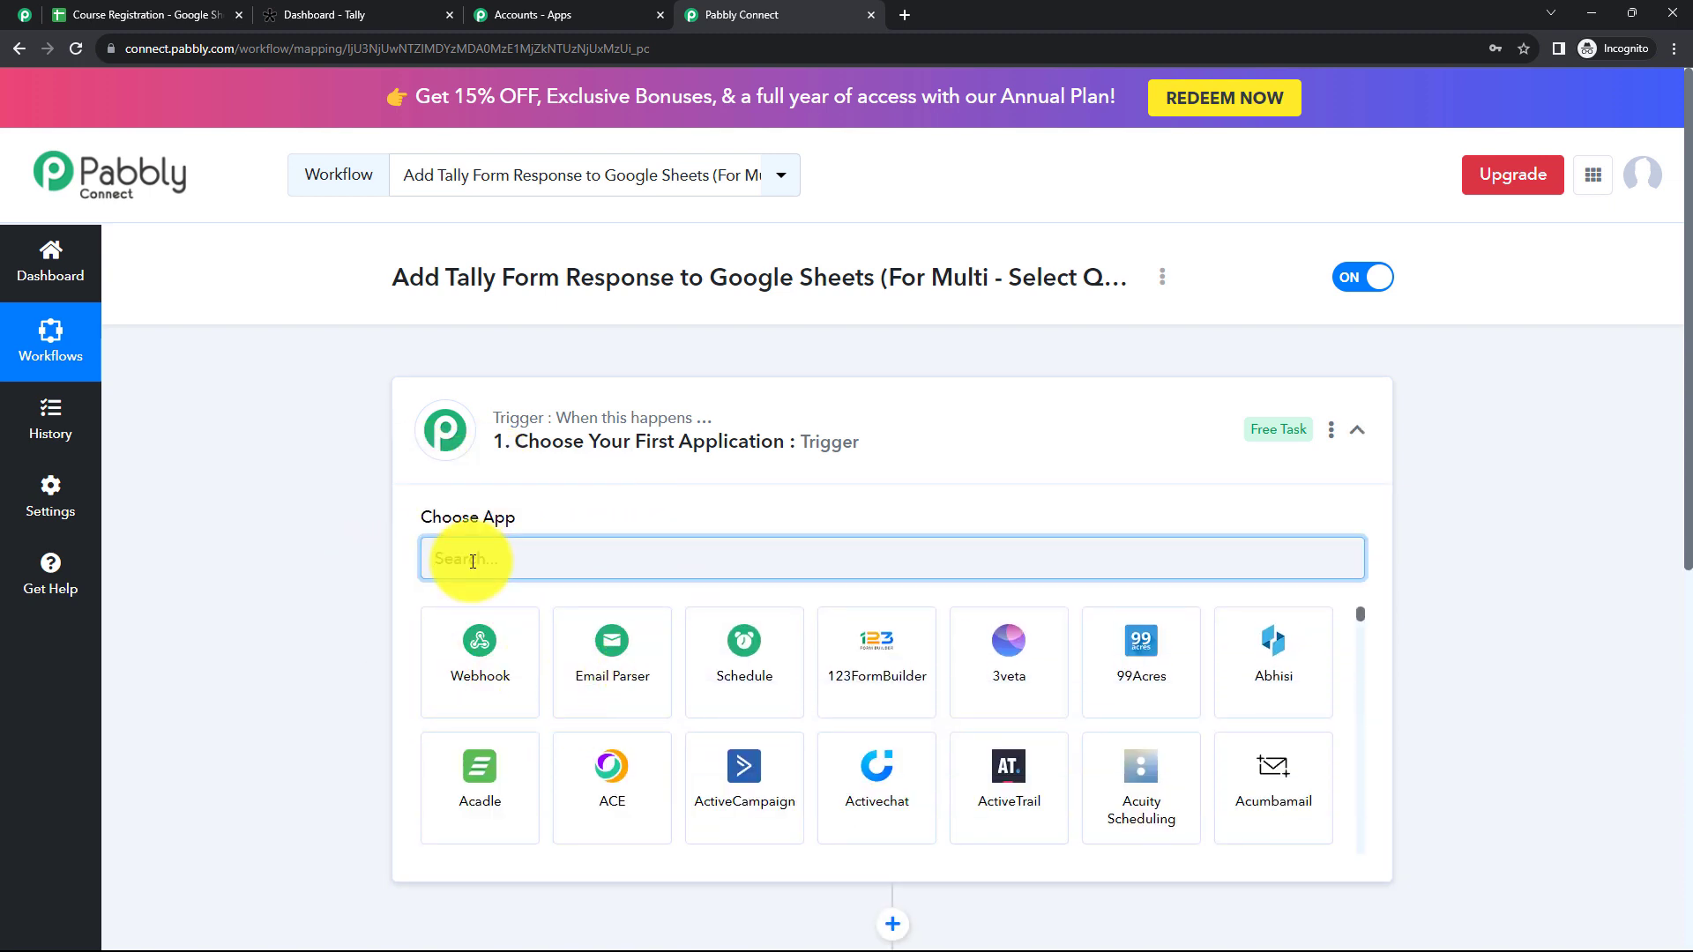
text(Ta)
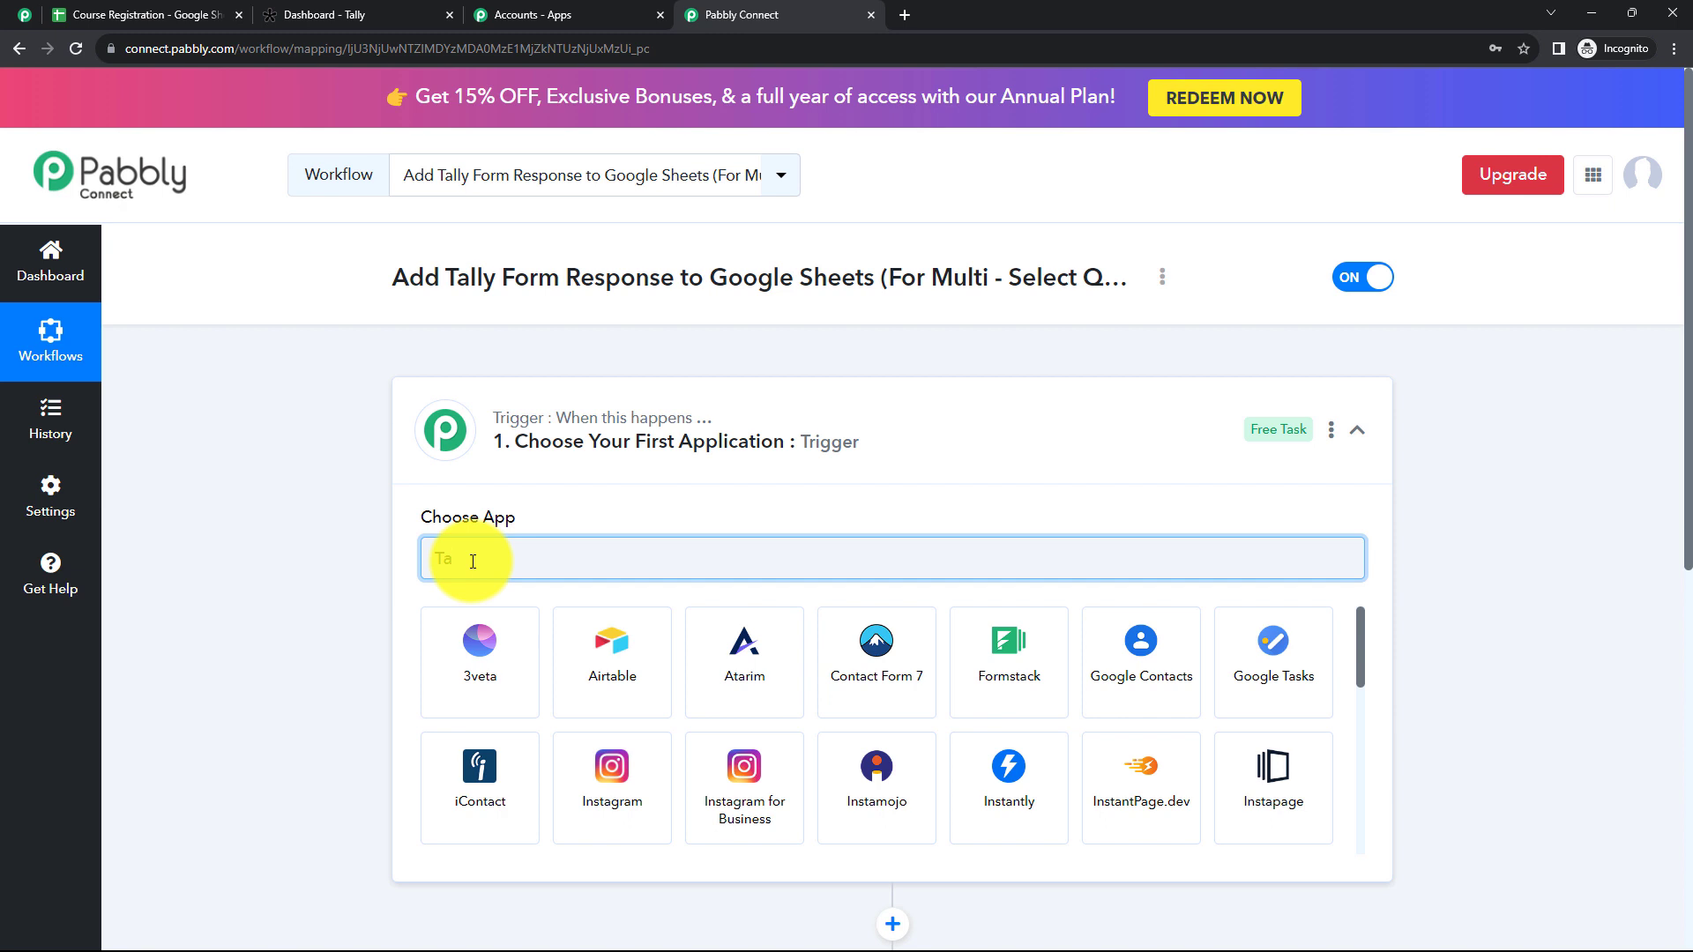
text(lly)
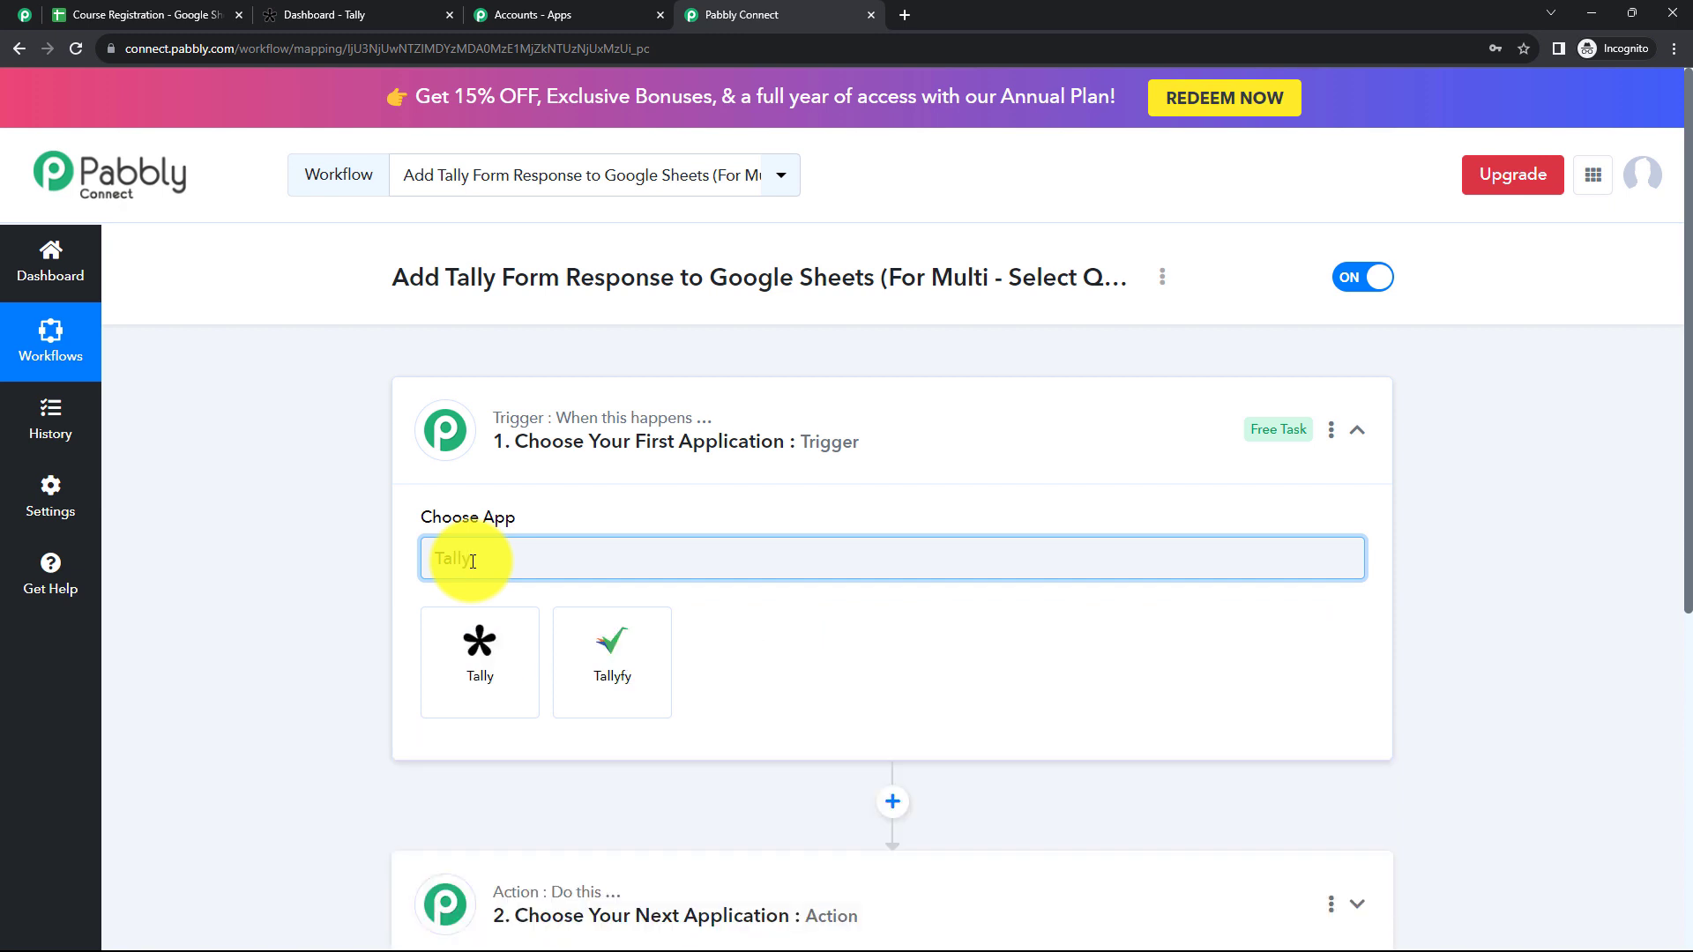
click(479, 648)
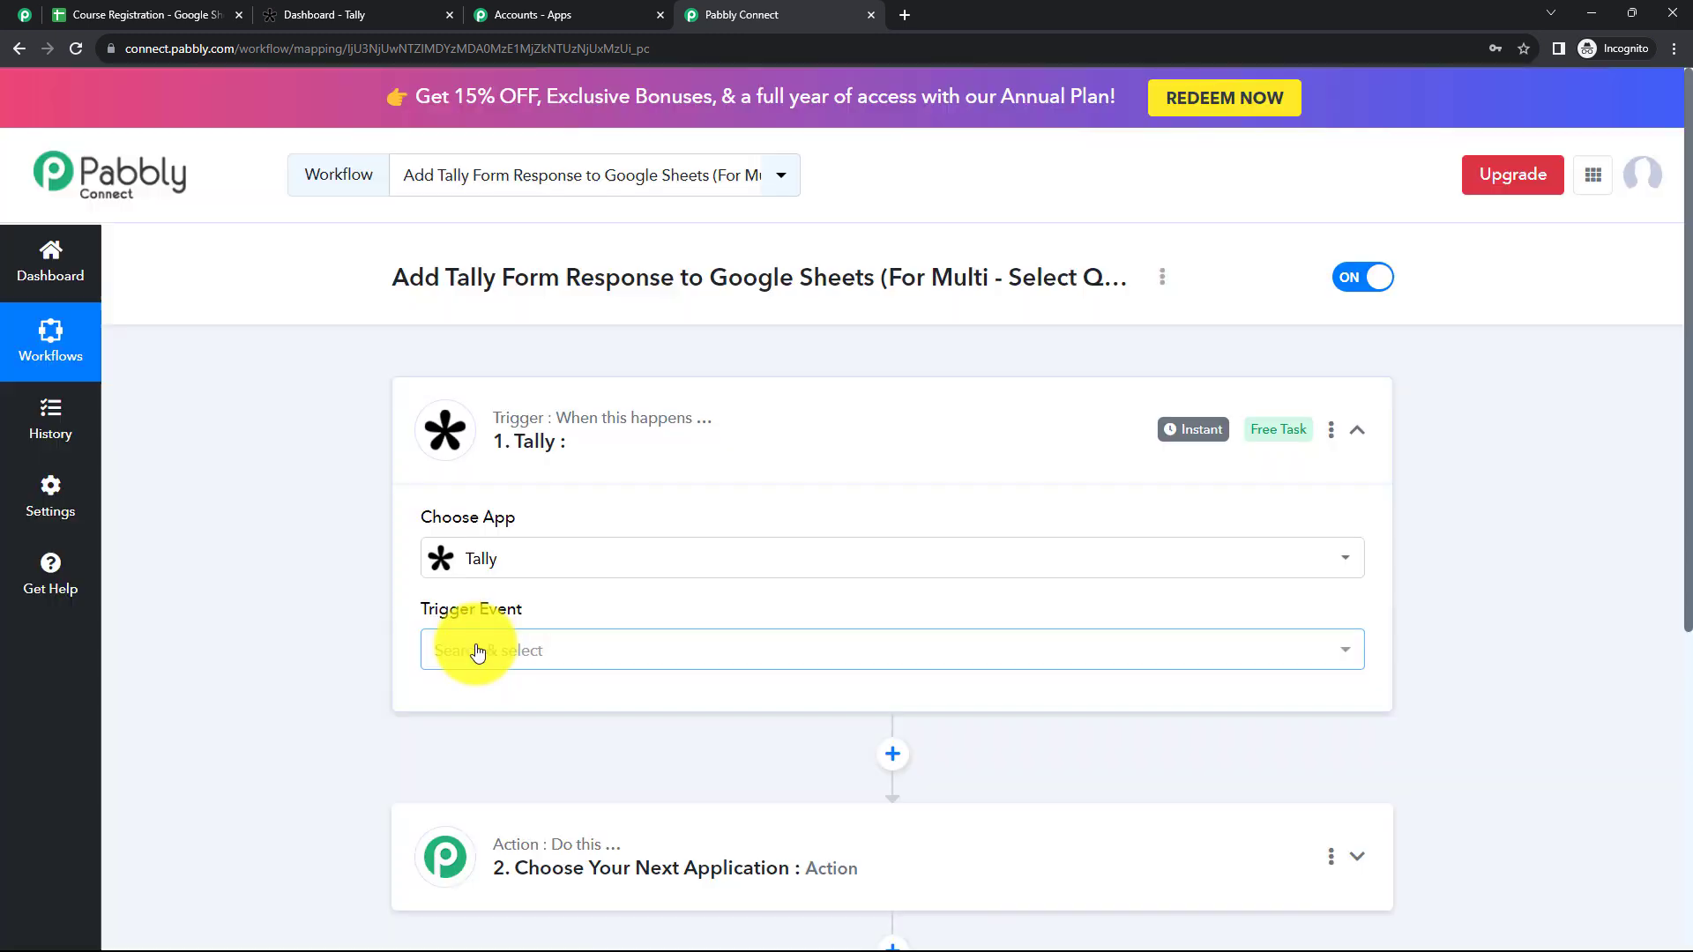
click(476, 650)
click(524, 763)
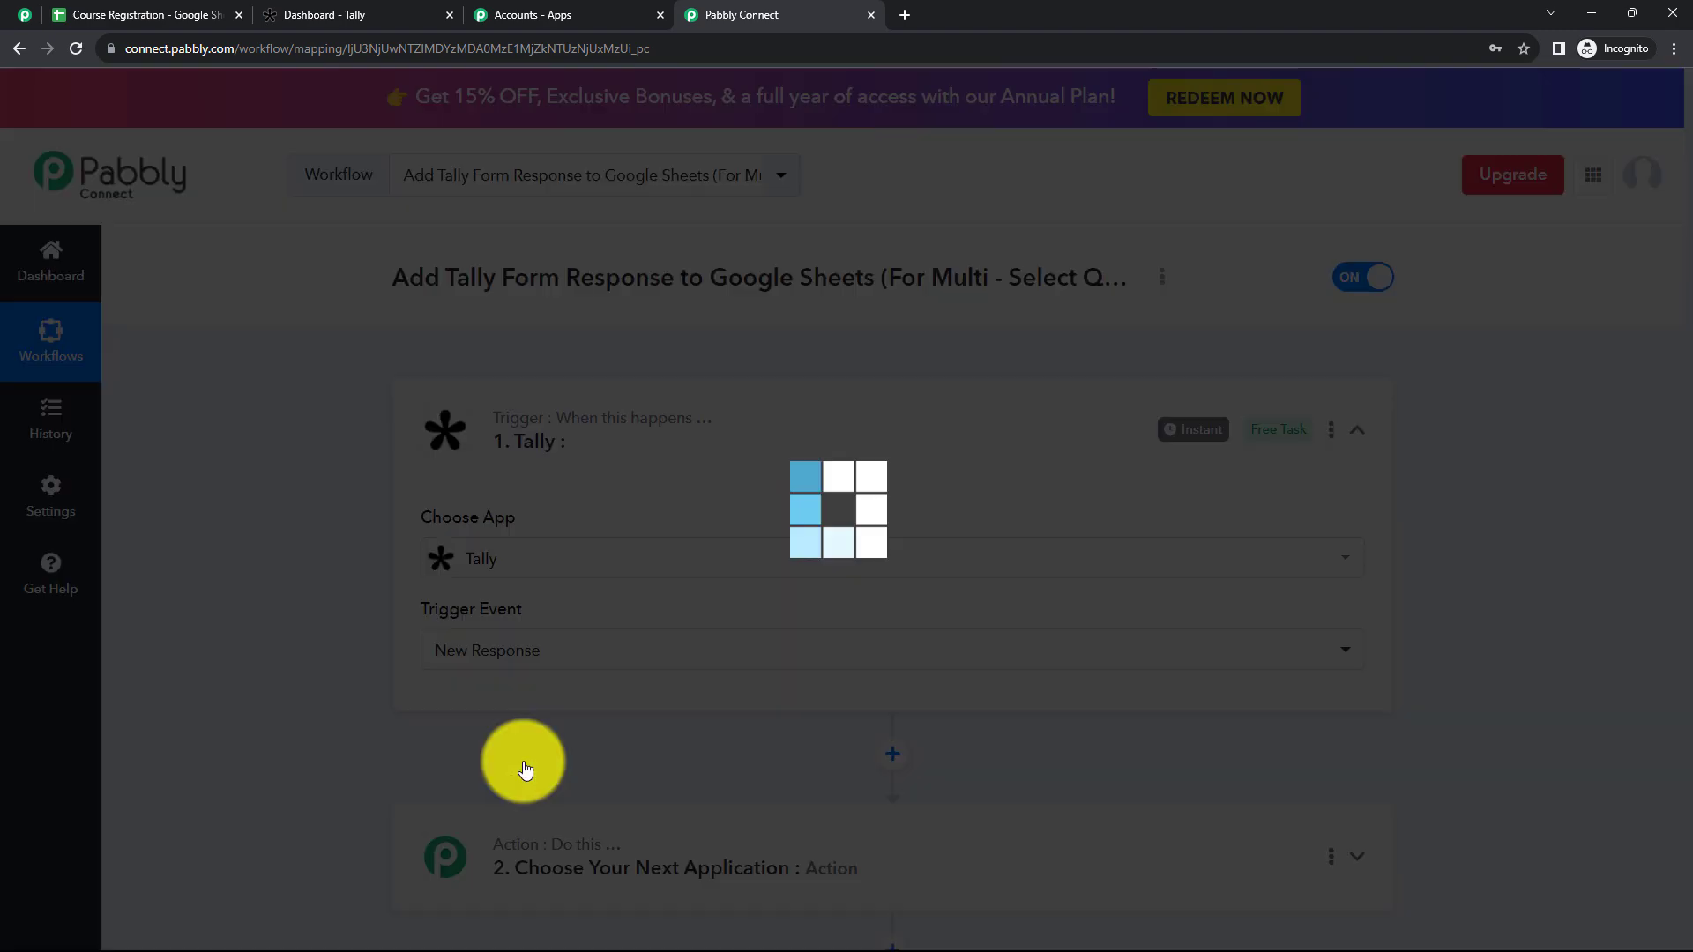
Step: Review the setup instructions in the Tally trigger and copy its webhook URL
scroll(489, 632, down, 1)
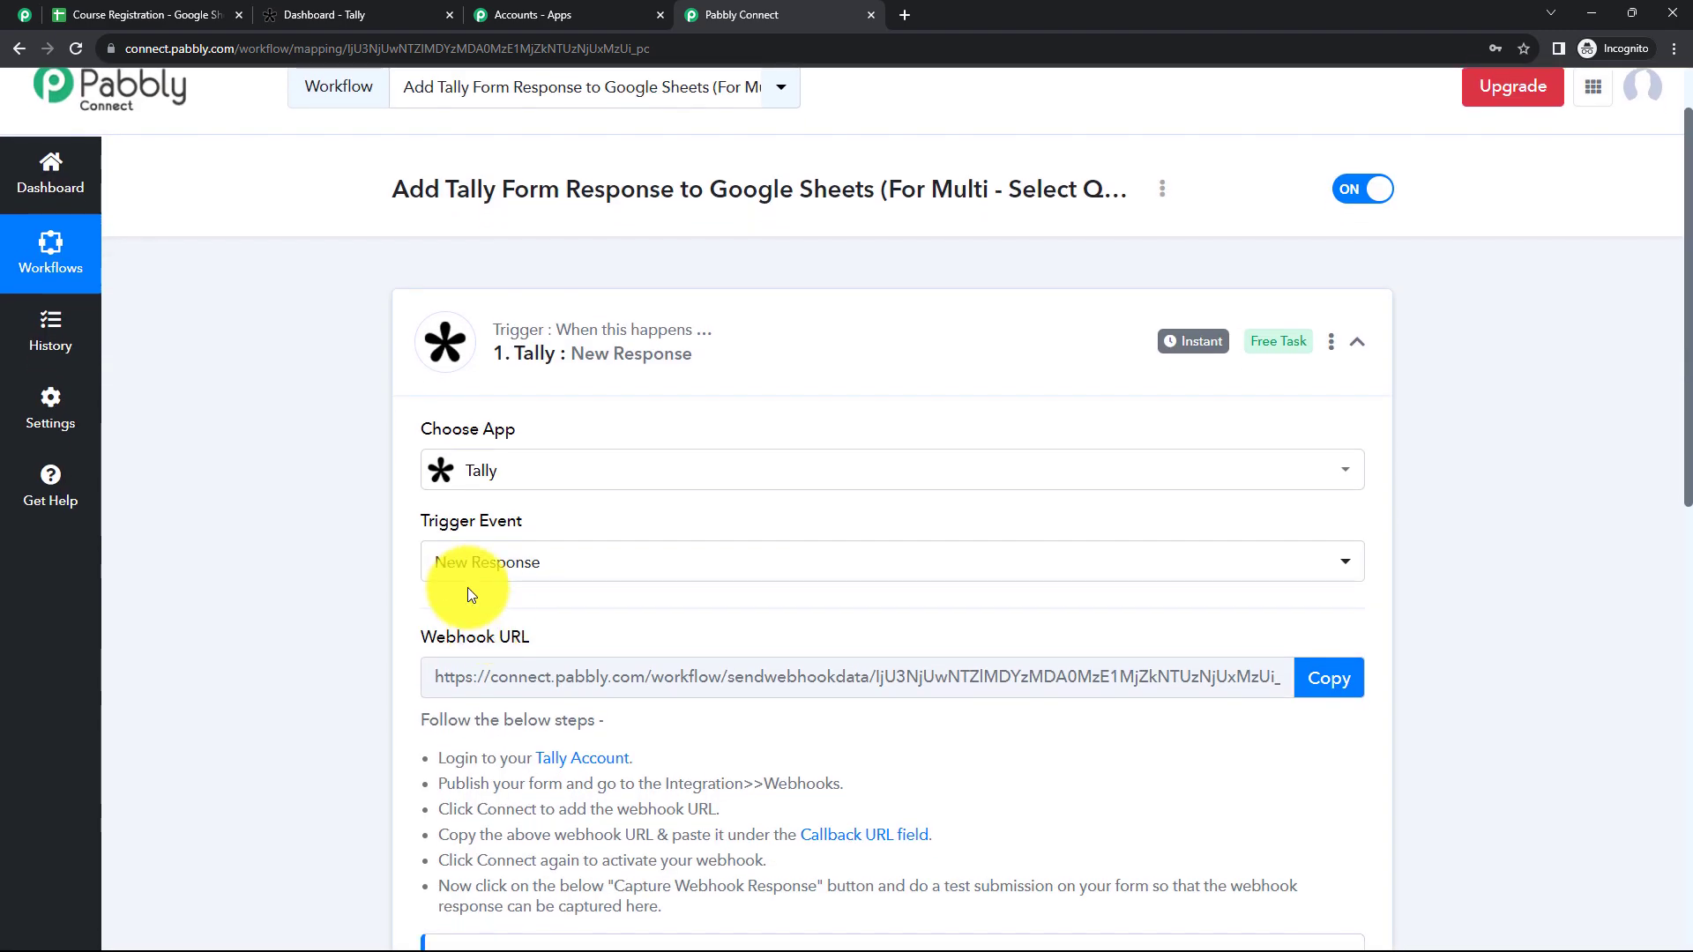
scroll(468, 588, down, 3)
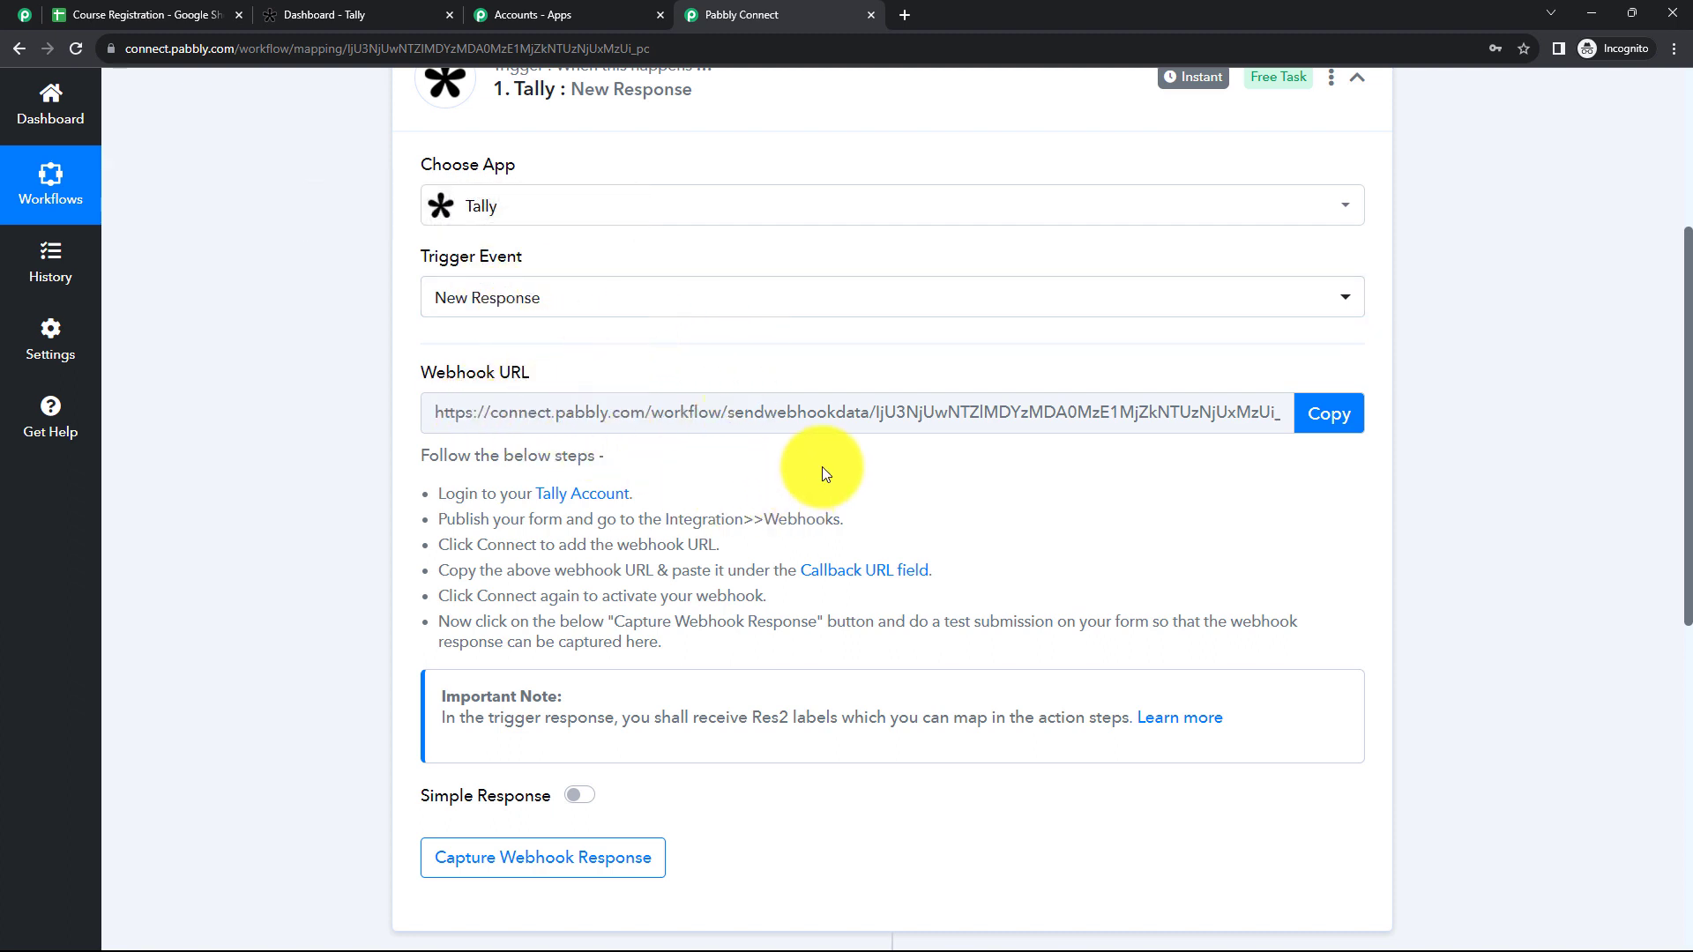
drag(432, 485, 697, 648)
click(726, 646)
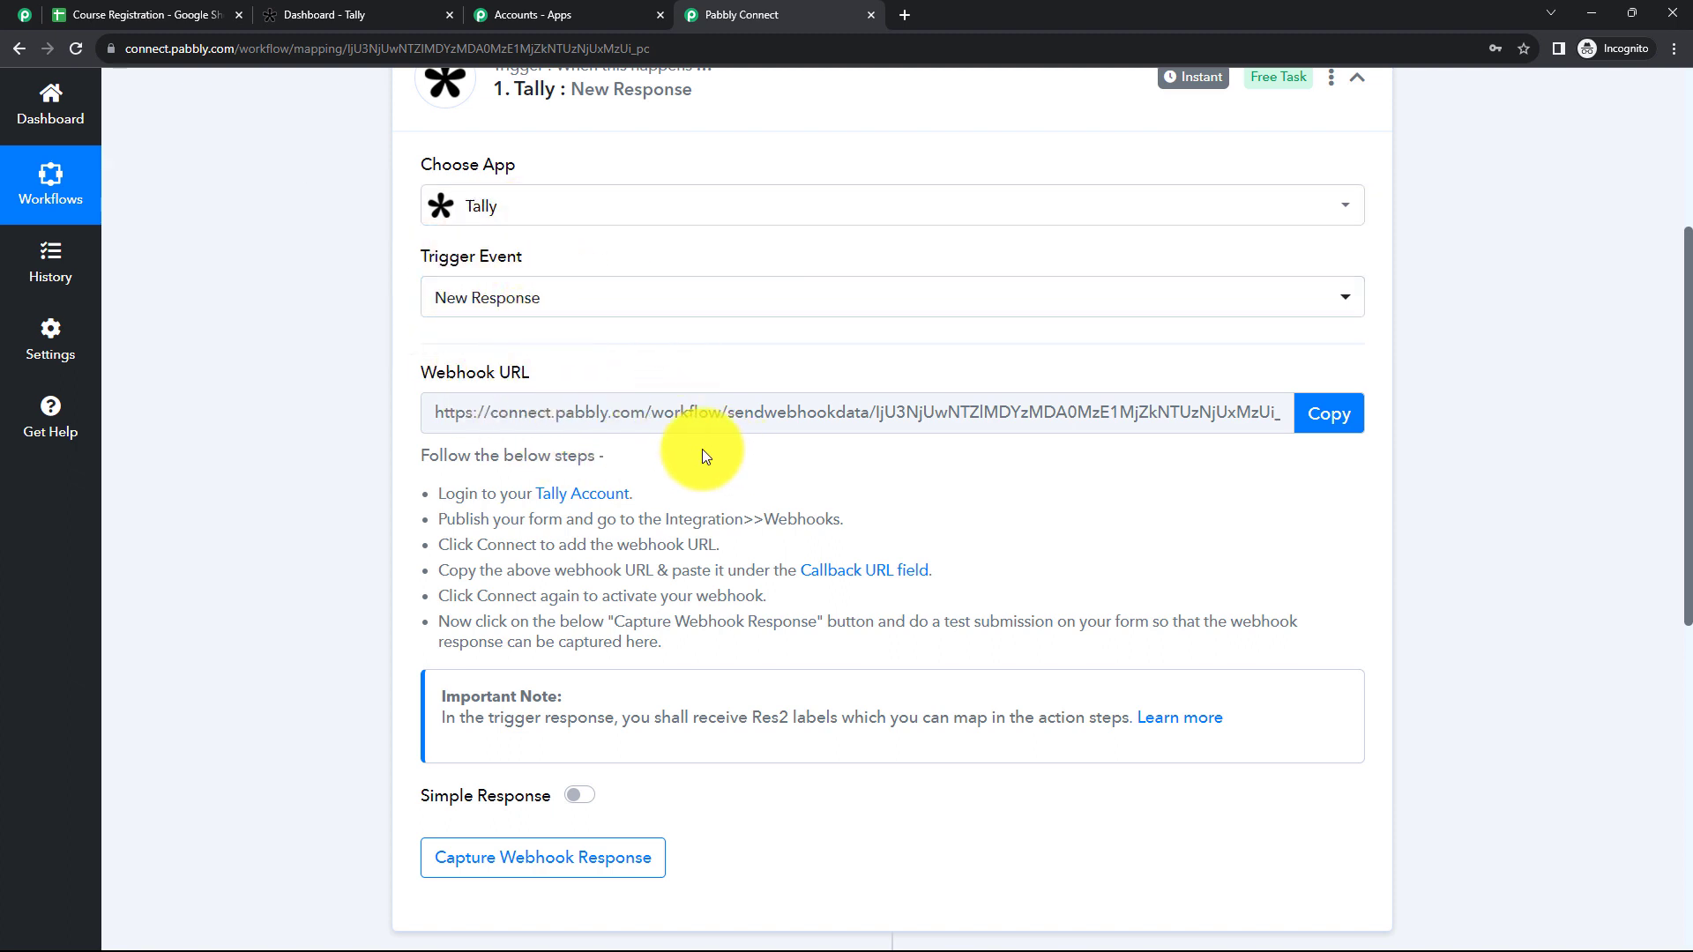
click(1333, 422)
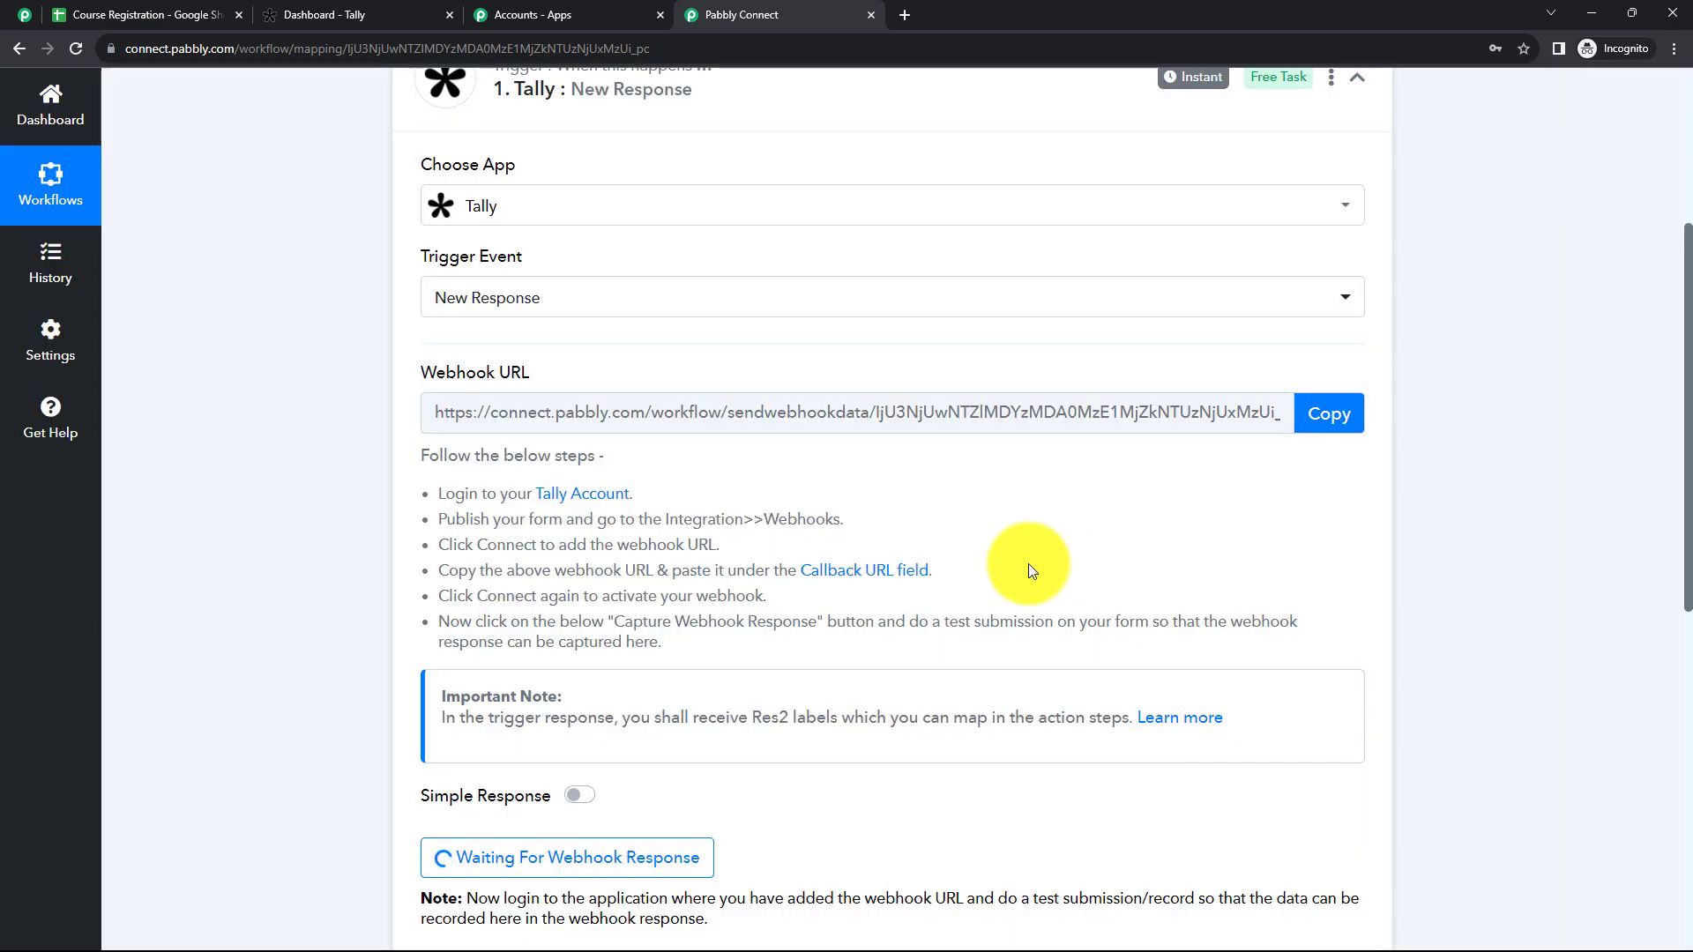
scroll(1028, 563, down, 3)
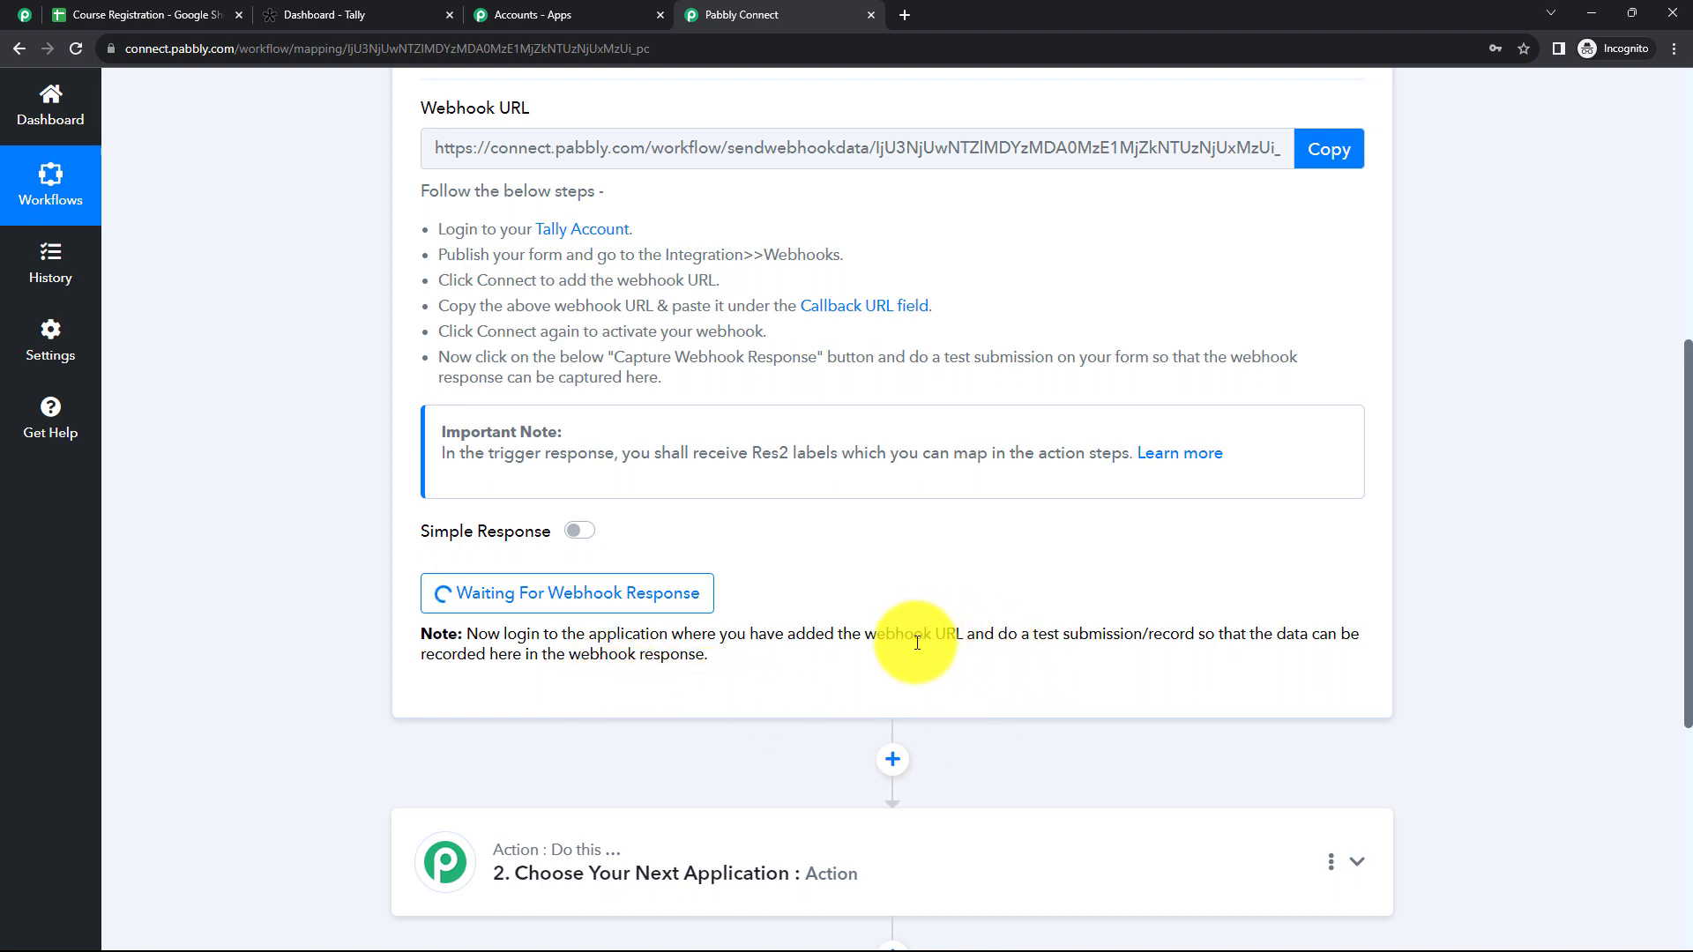
scroll(924, 615, up, 4)
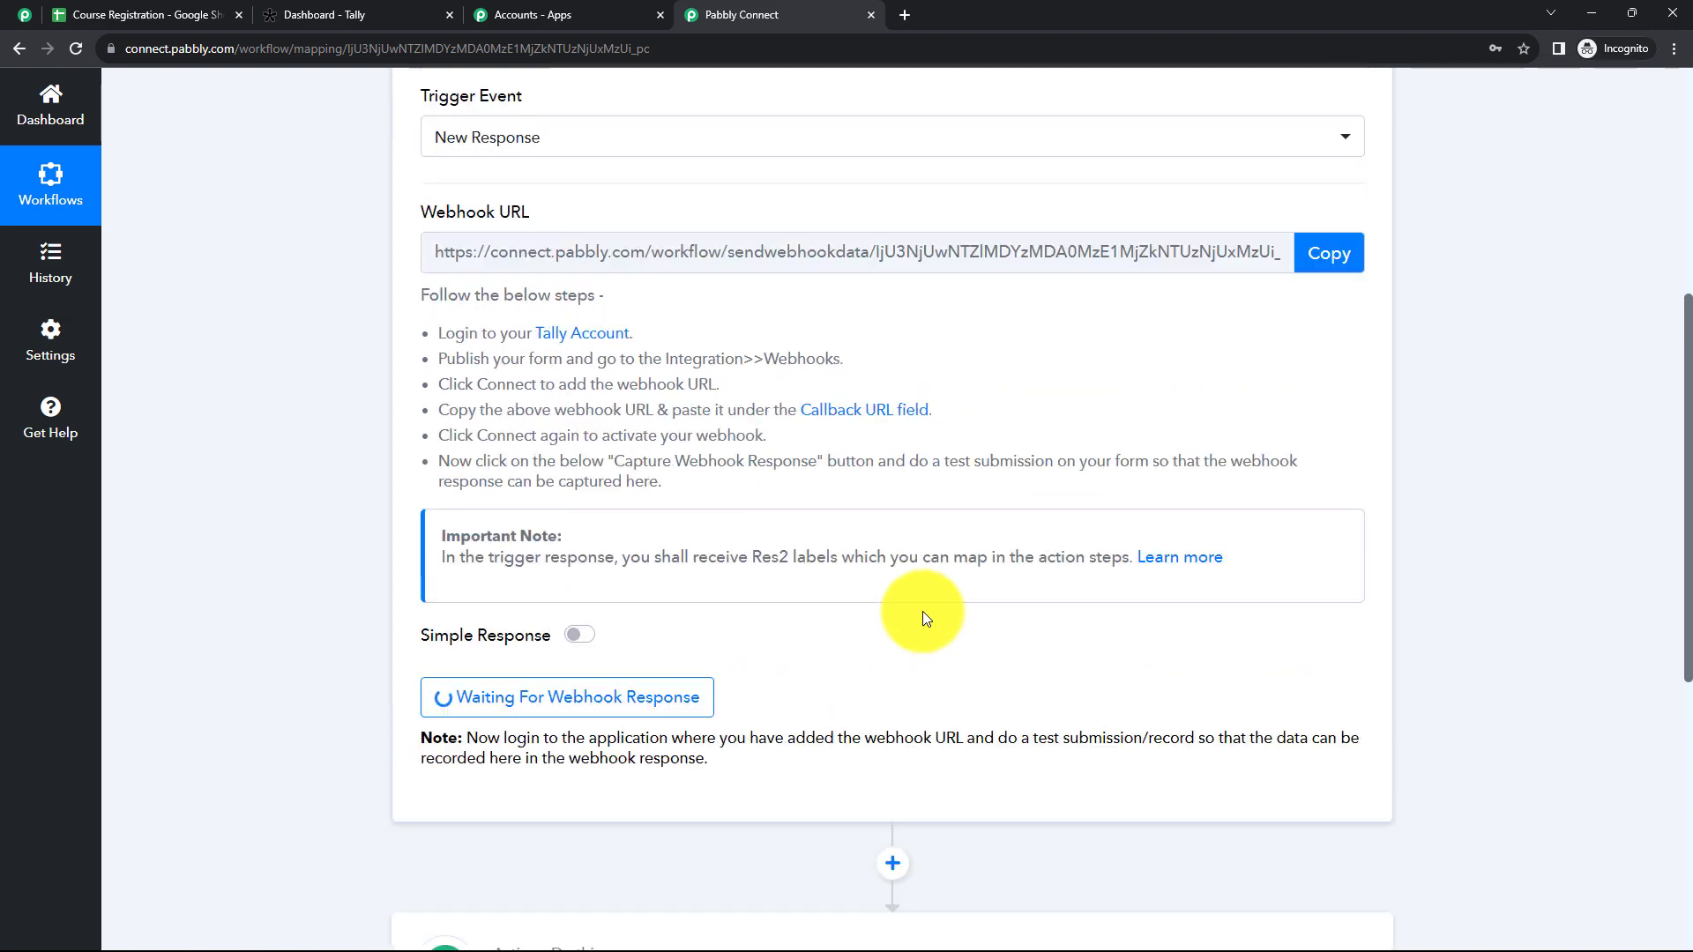
scroll(705, 551, down, 2)
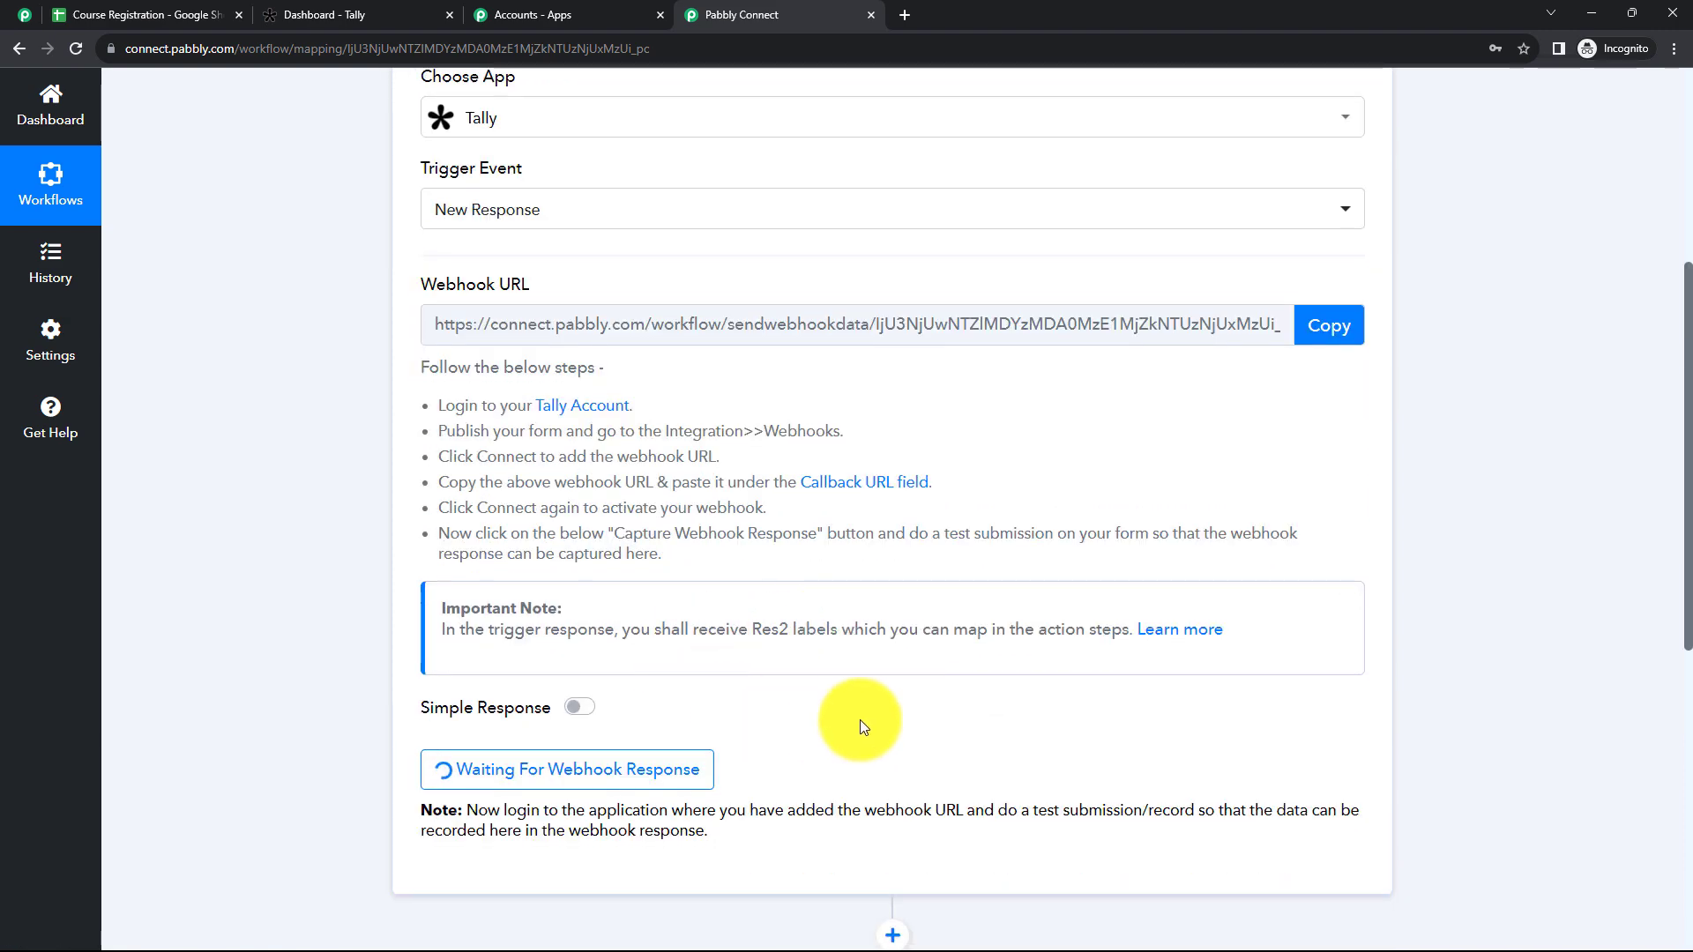
scroll(860, 719, down, 2)
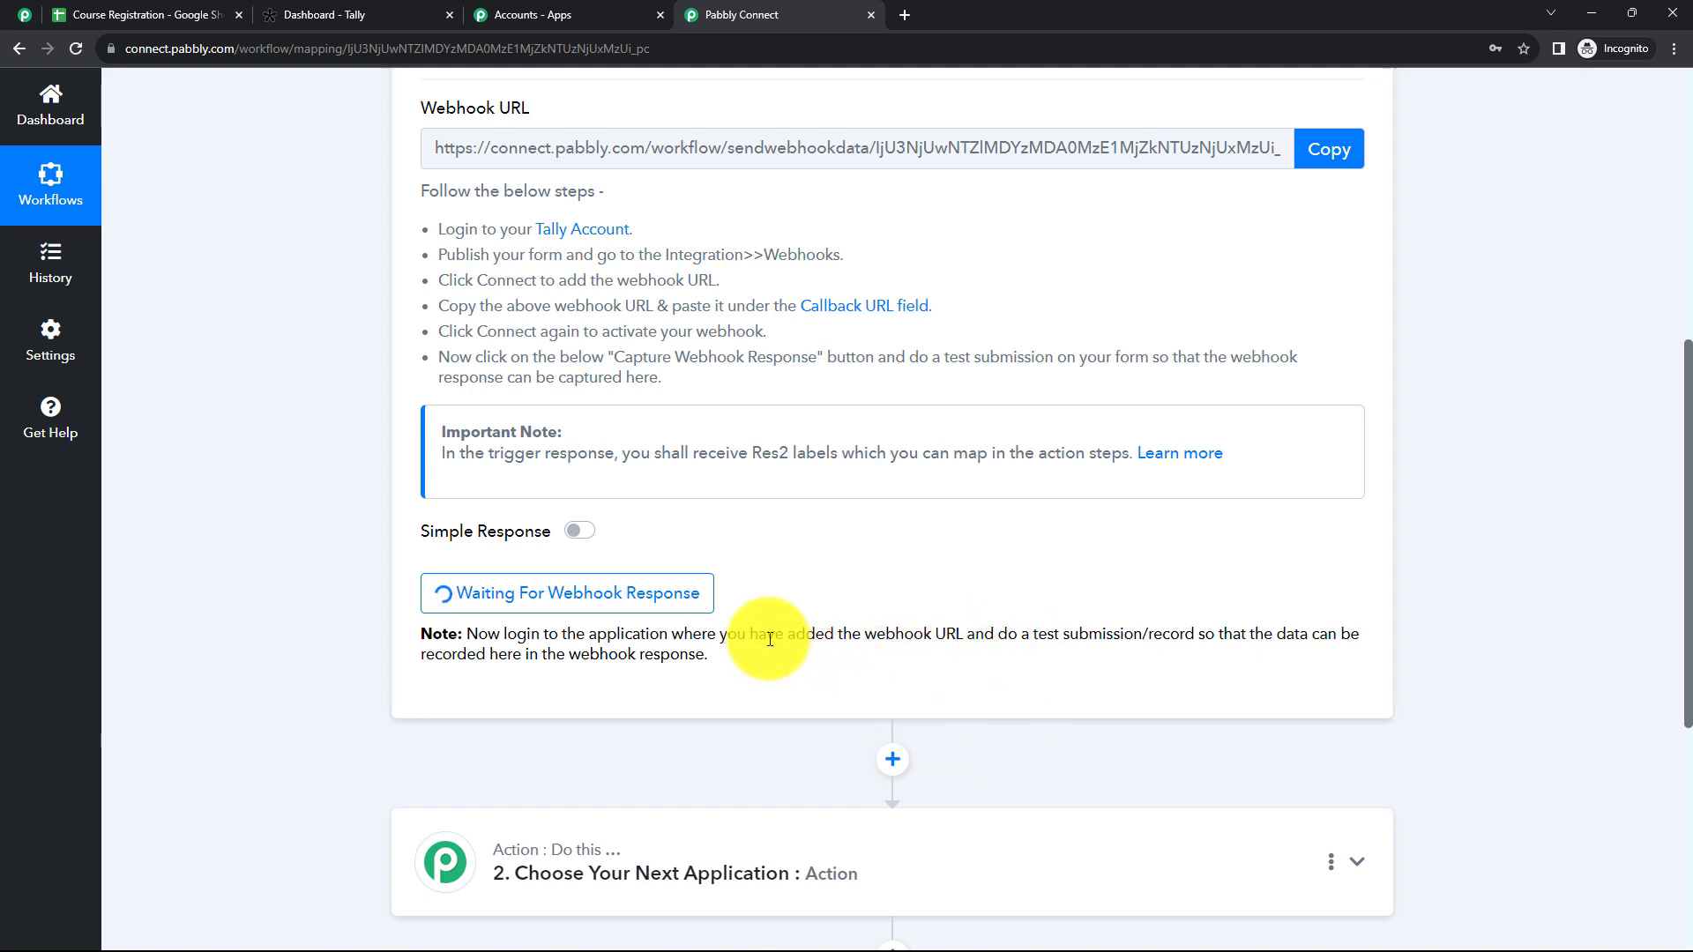
scroll(593, 283, up, 5)
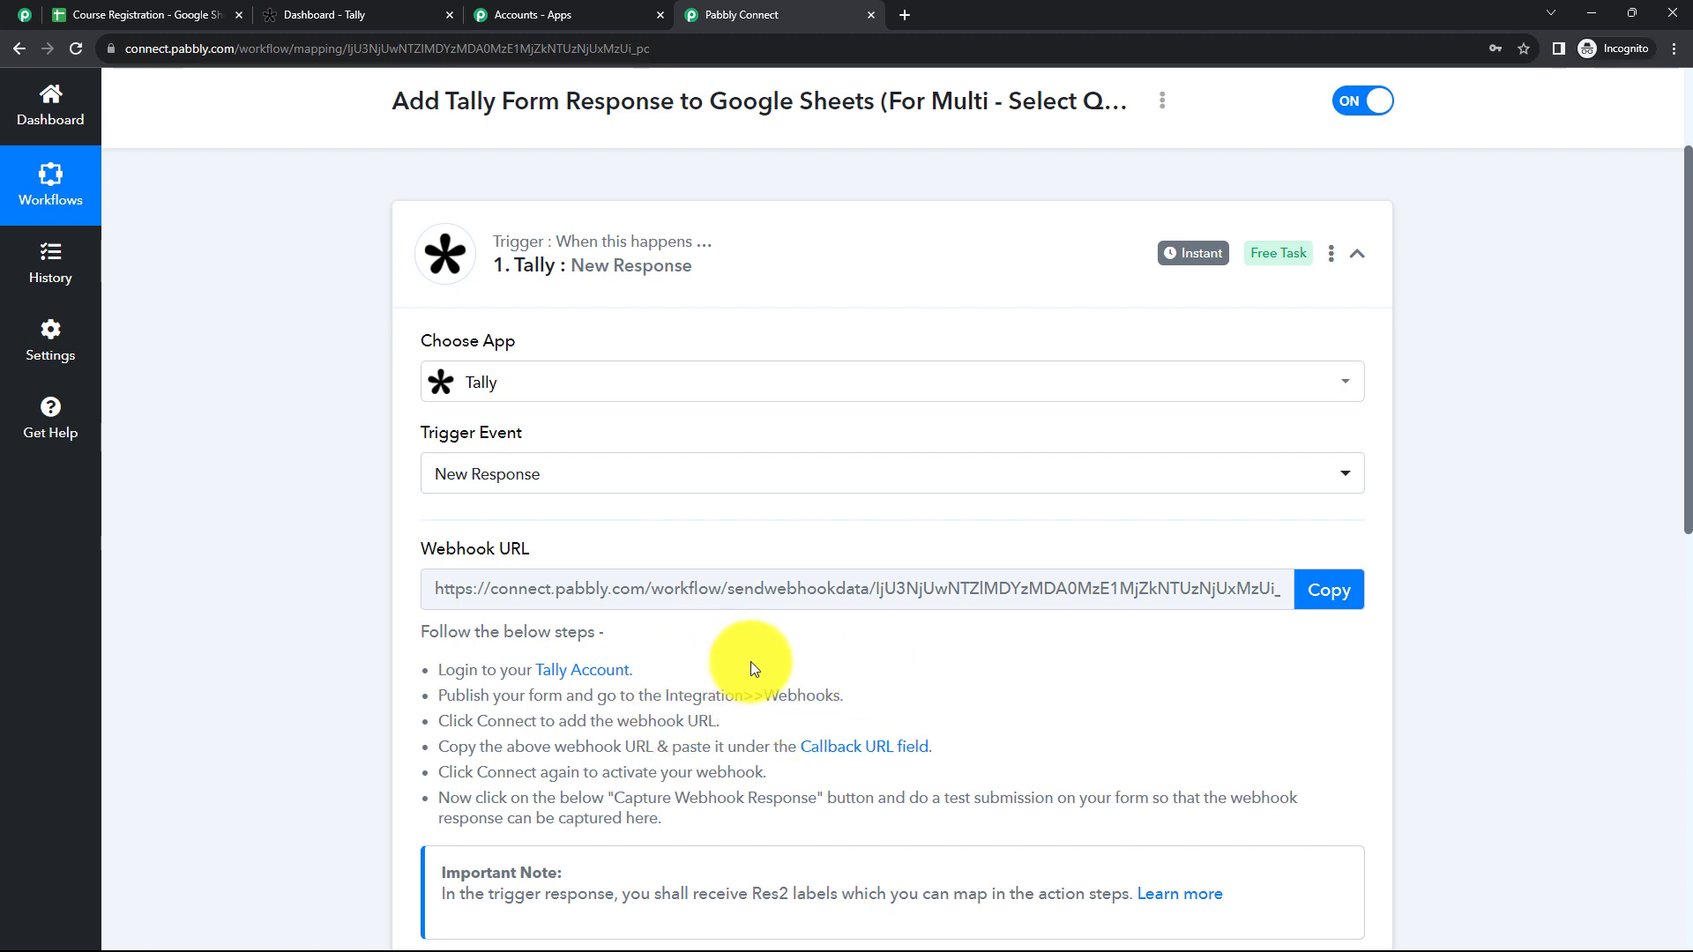
Step: Switch to Tally, open the Course Registration form for editing and review its personal detail fields and the multi-select course and skill questions
click(369, 18)
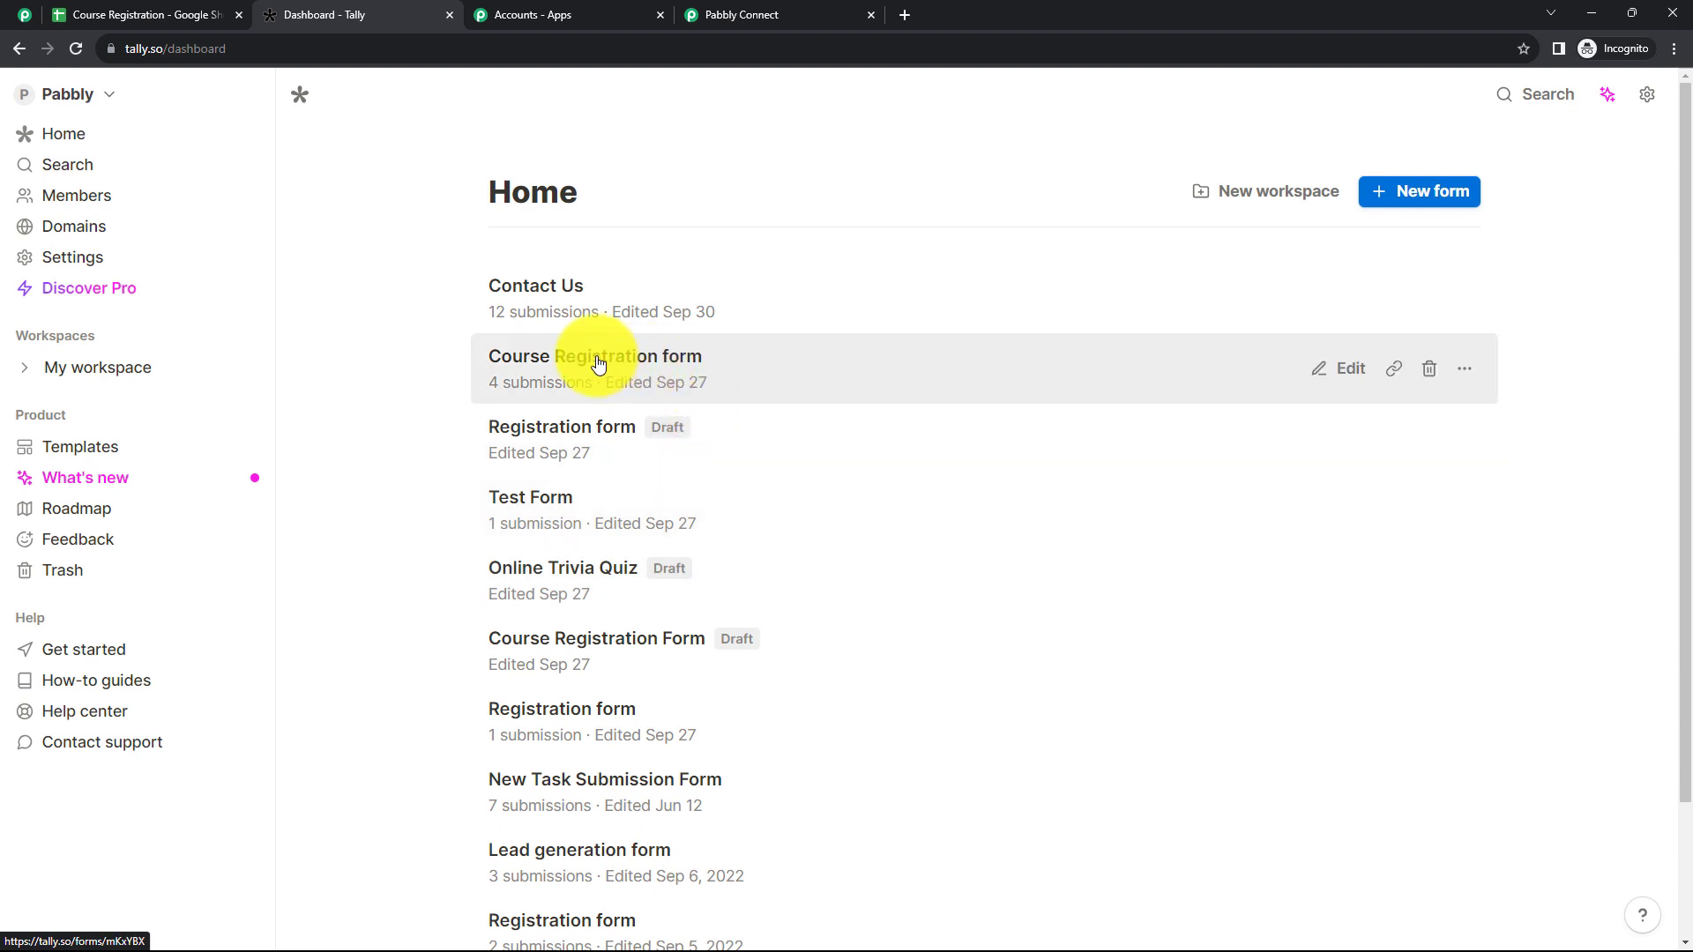
click(598, 364)
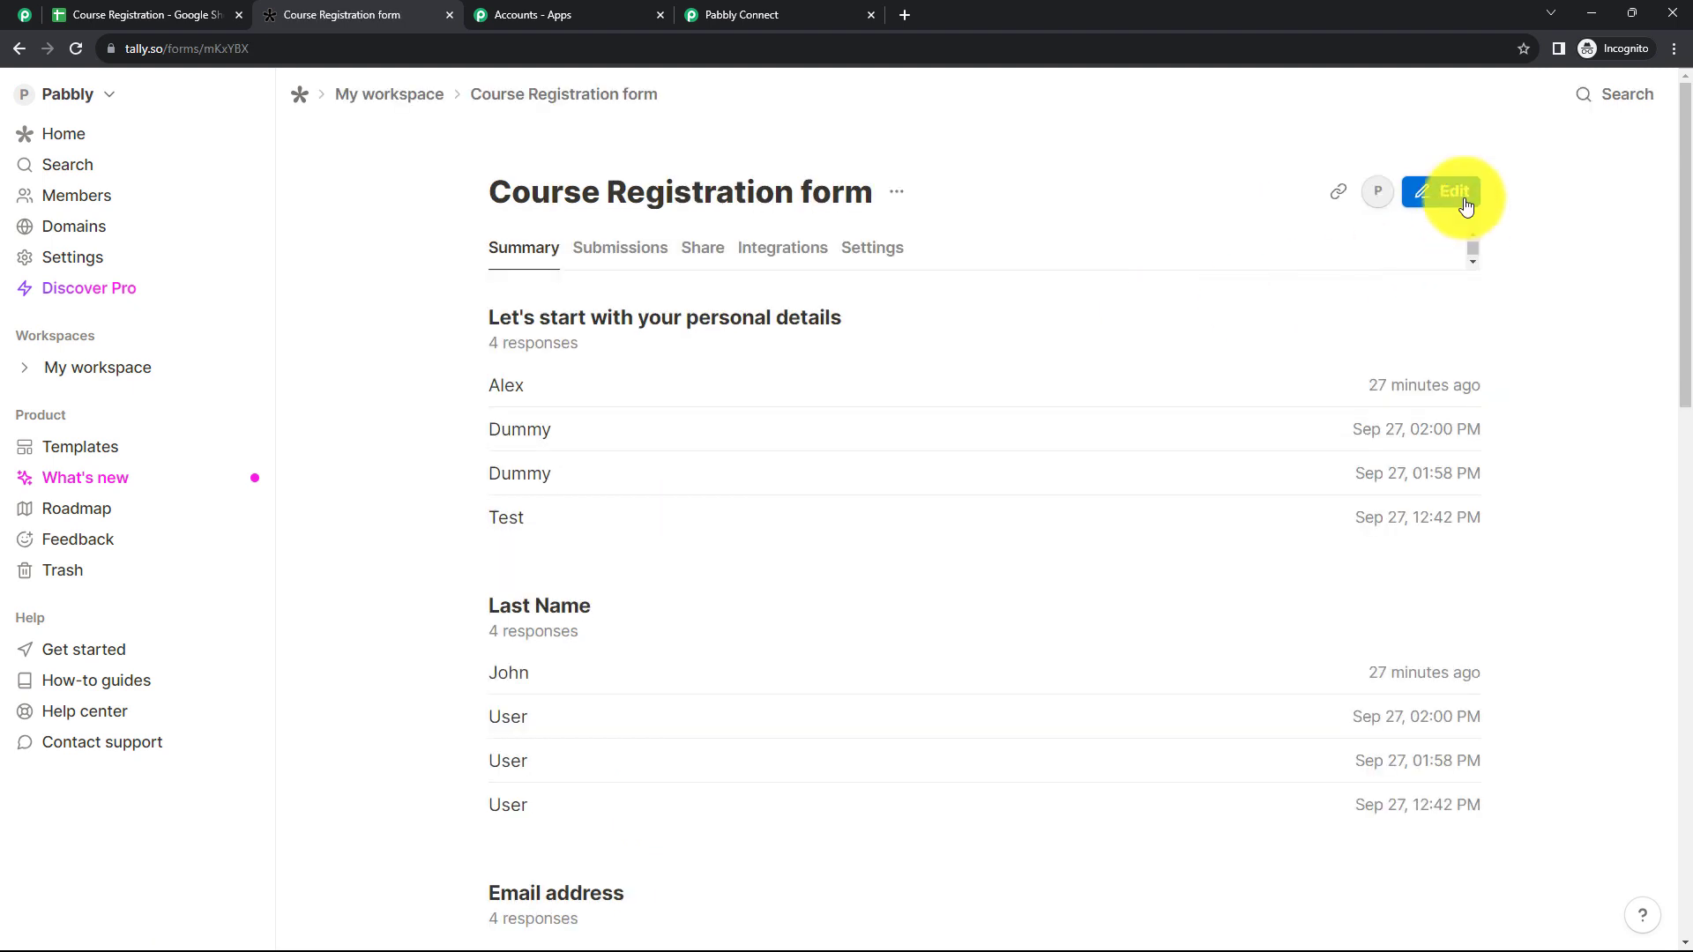
click(1454, 193)
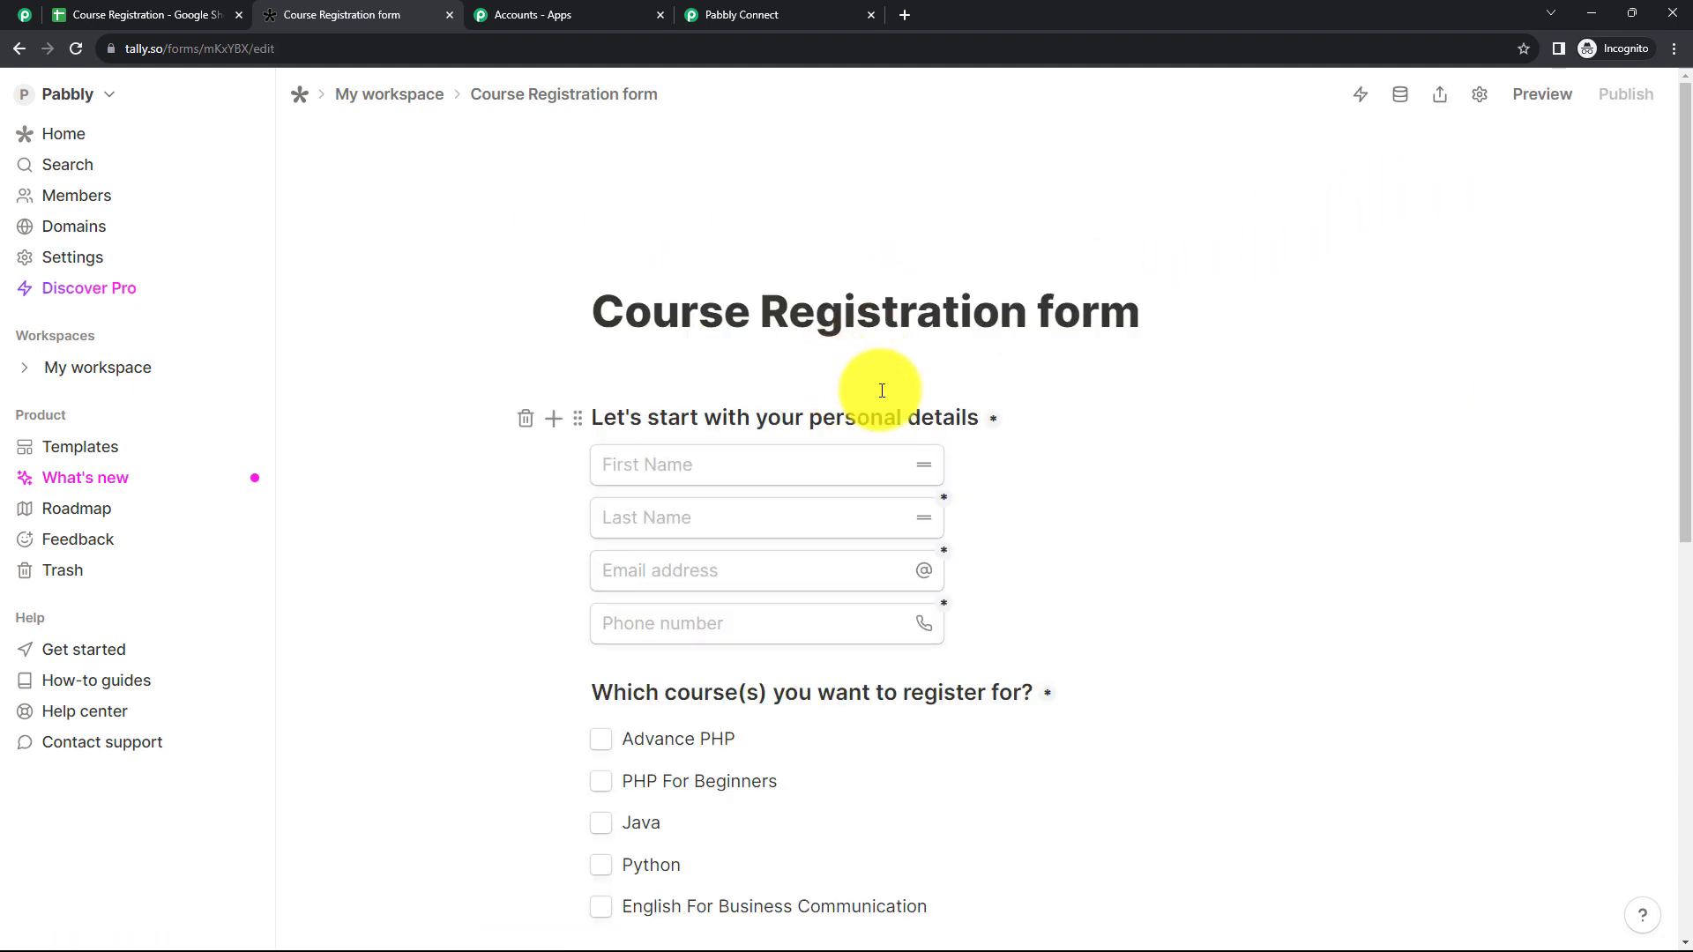
scroll(880, 386, down, 1)
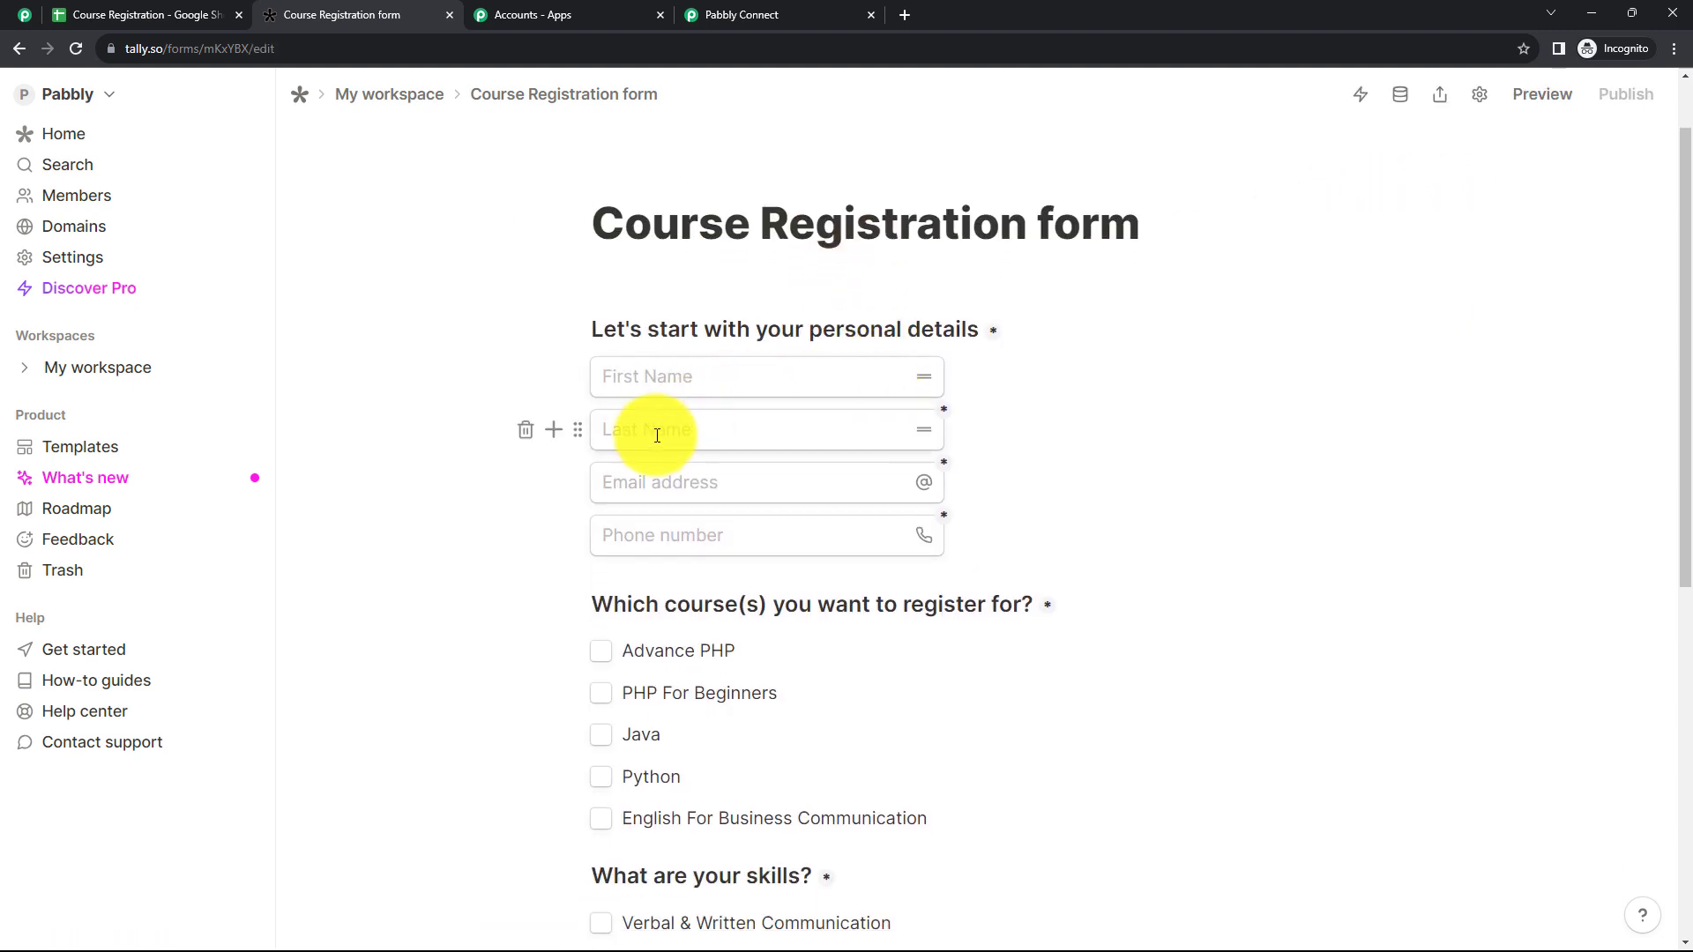
scroll(753, 544, down, 1)
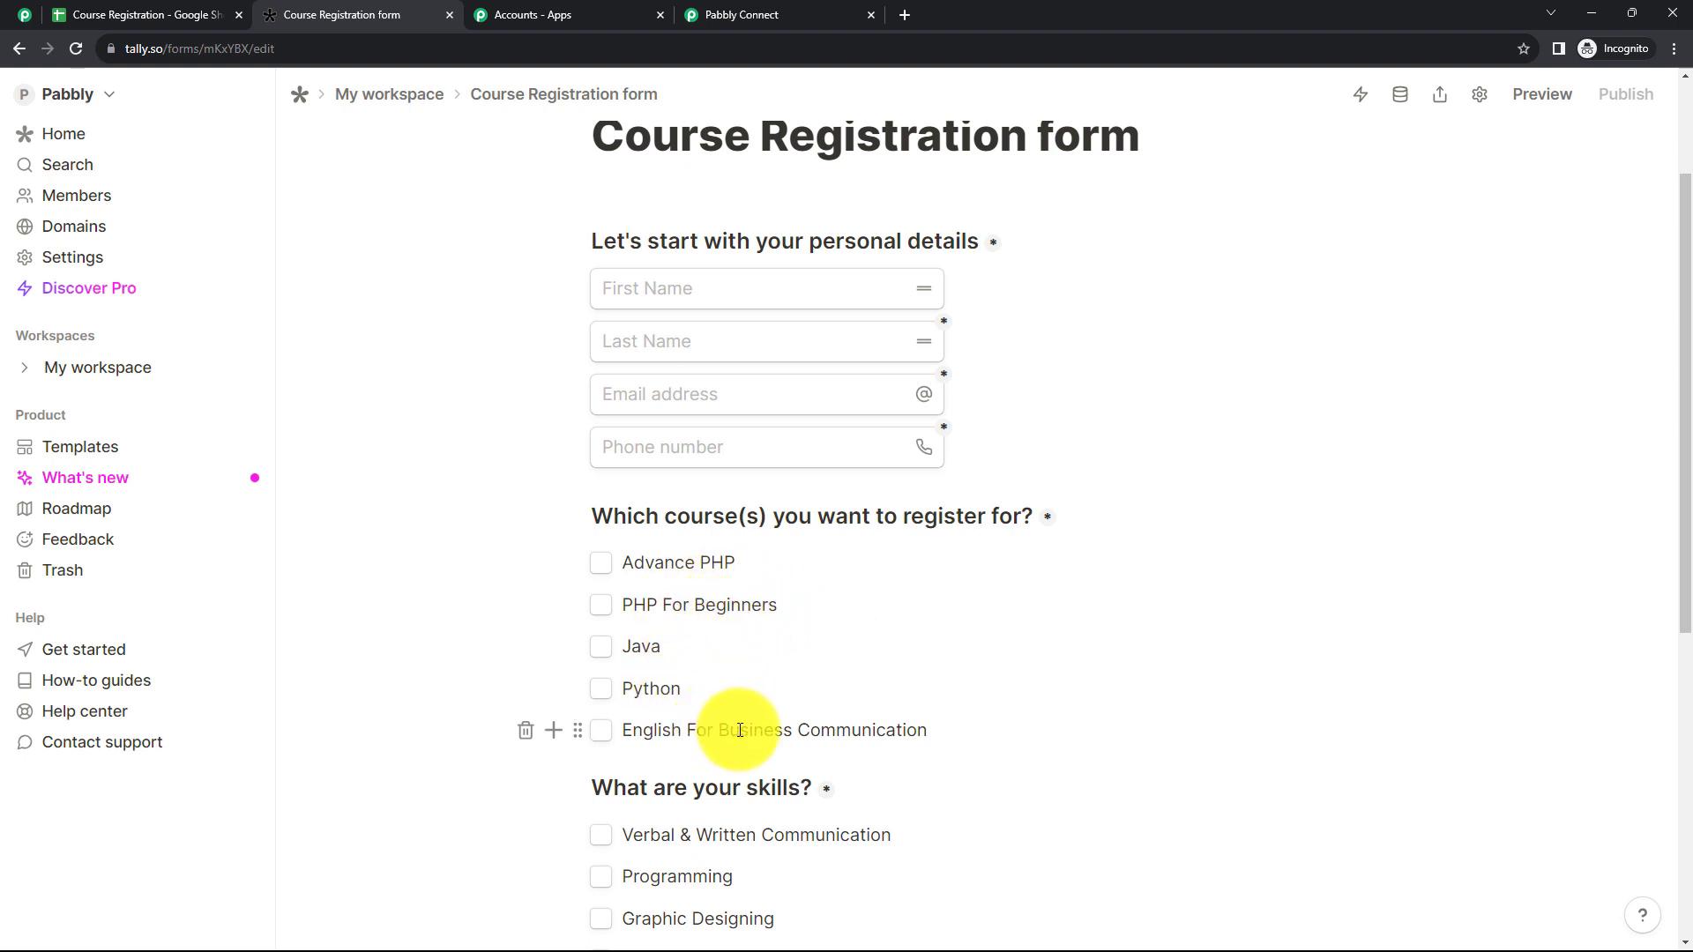
scroll(868, 647, down, 2)
scroll(868, 647, down, 1)
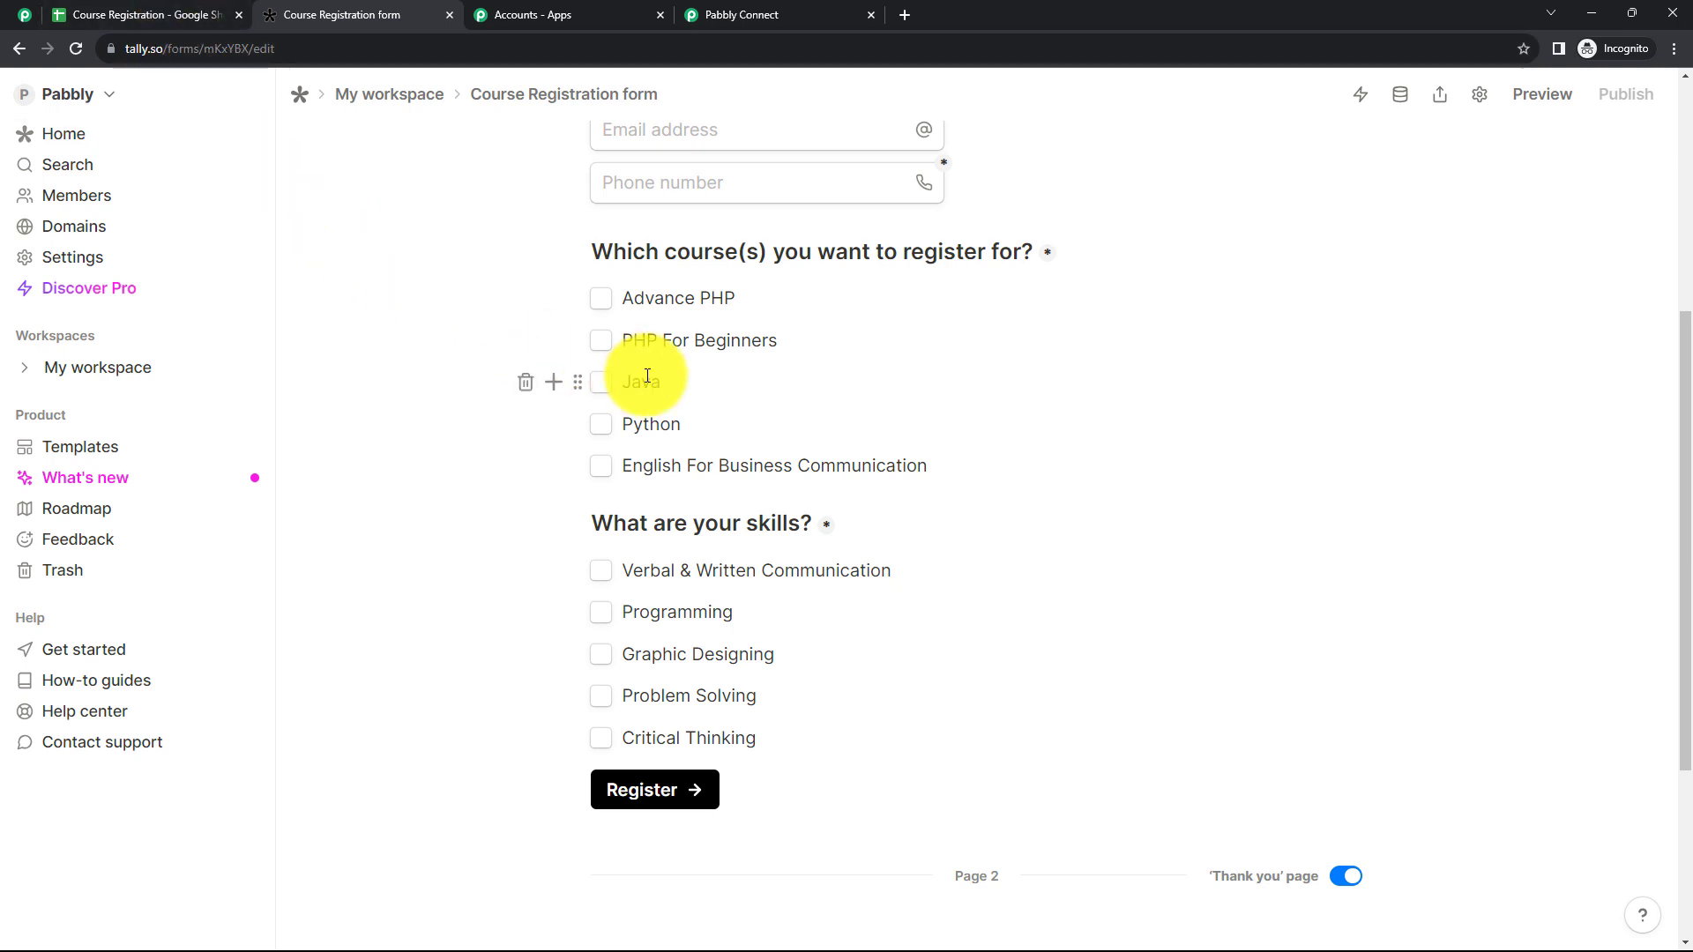
scroll(764, 385, up, 5)
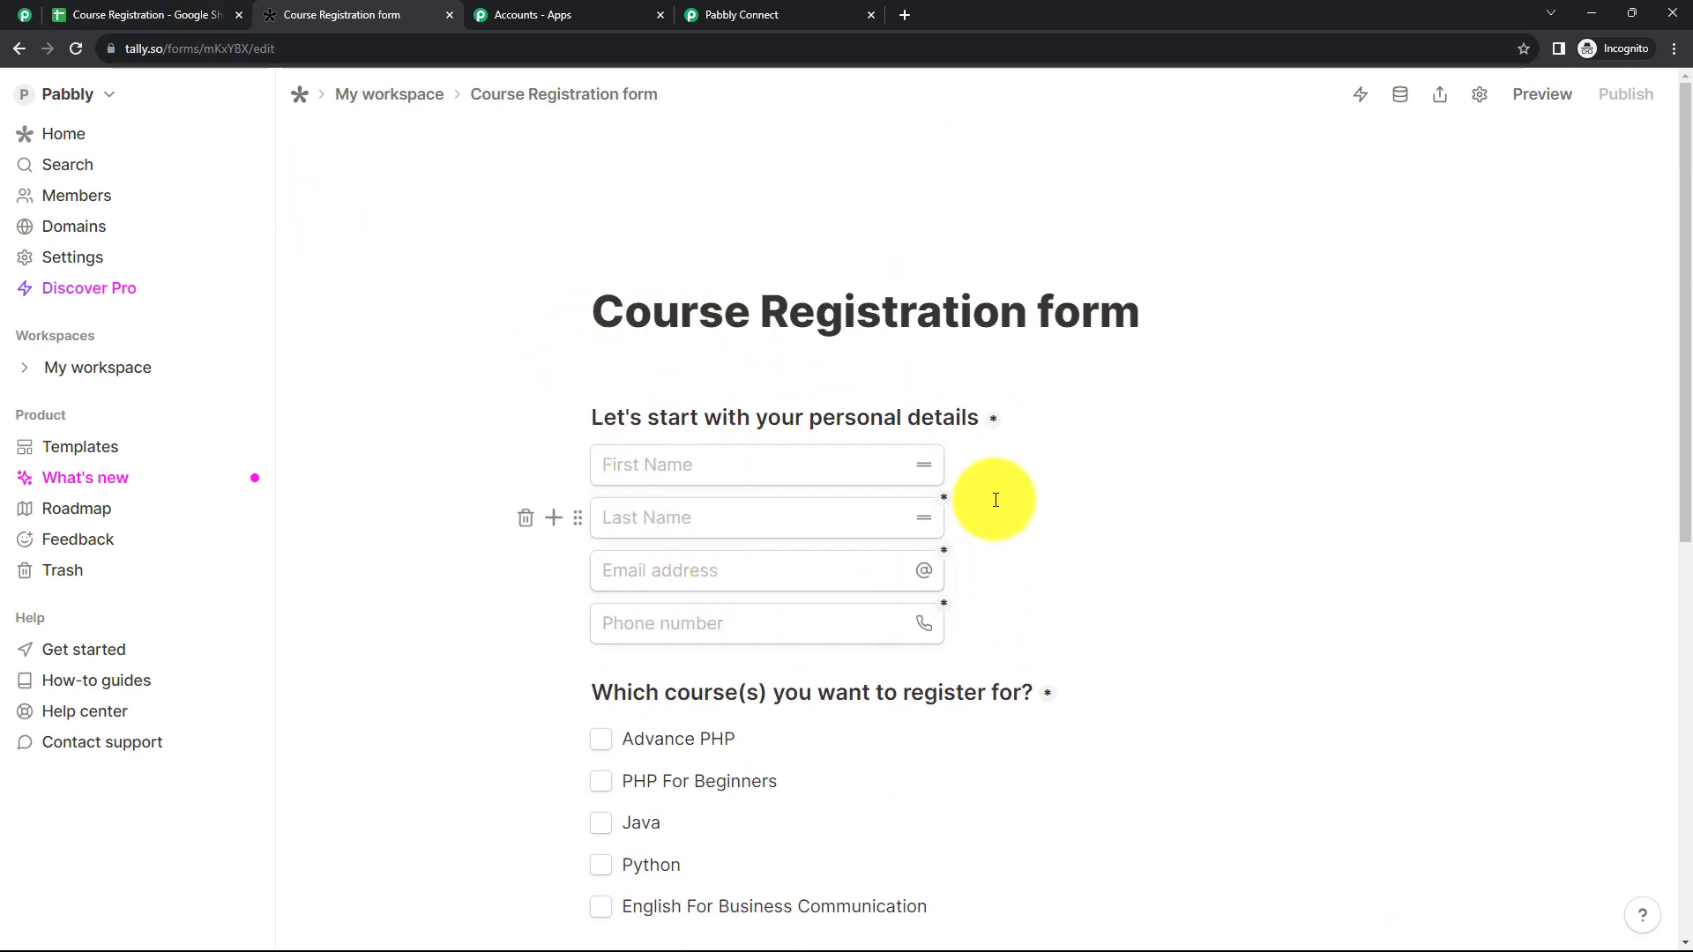
Step: Connect a webhook integration to the Course Registration form, using the webhook URL from Pabbly Connect as its endpoint
click(611, 346)
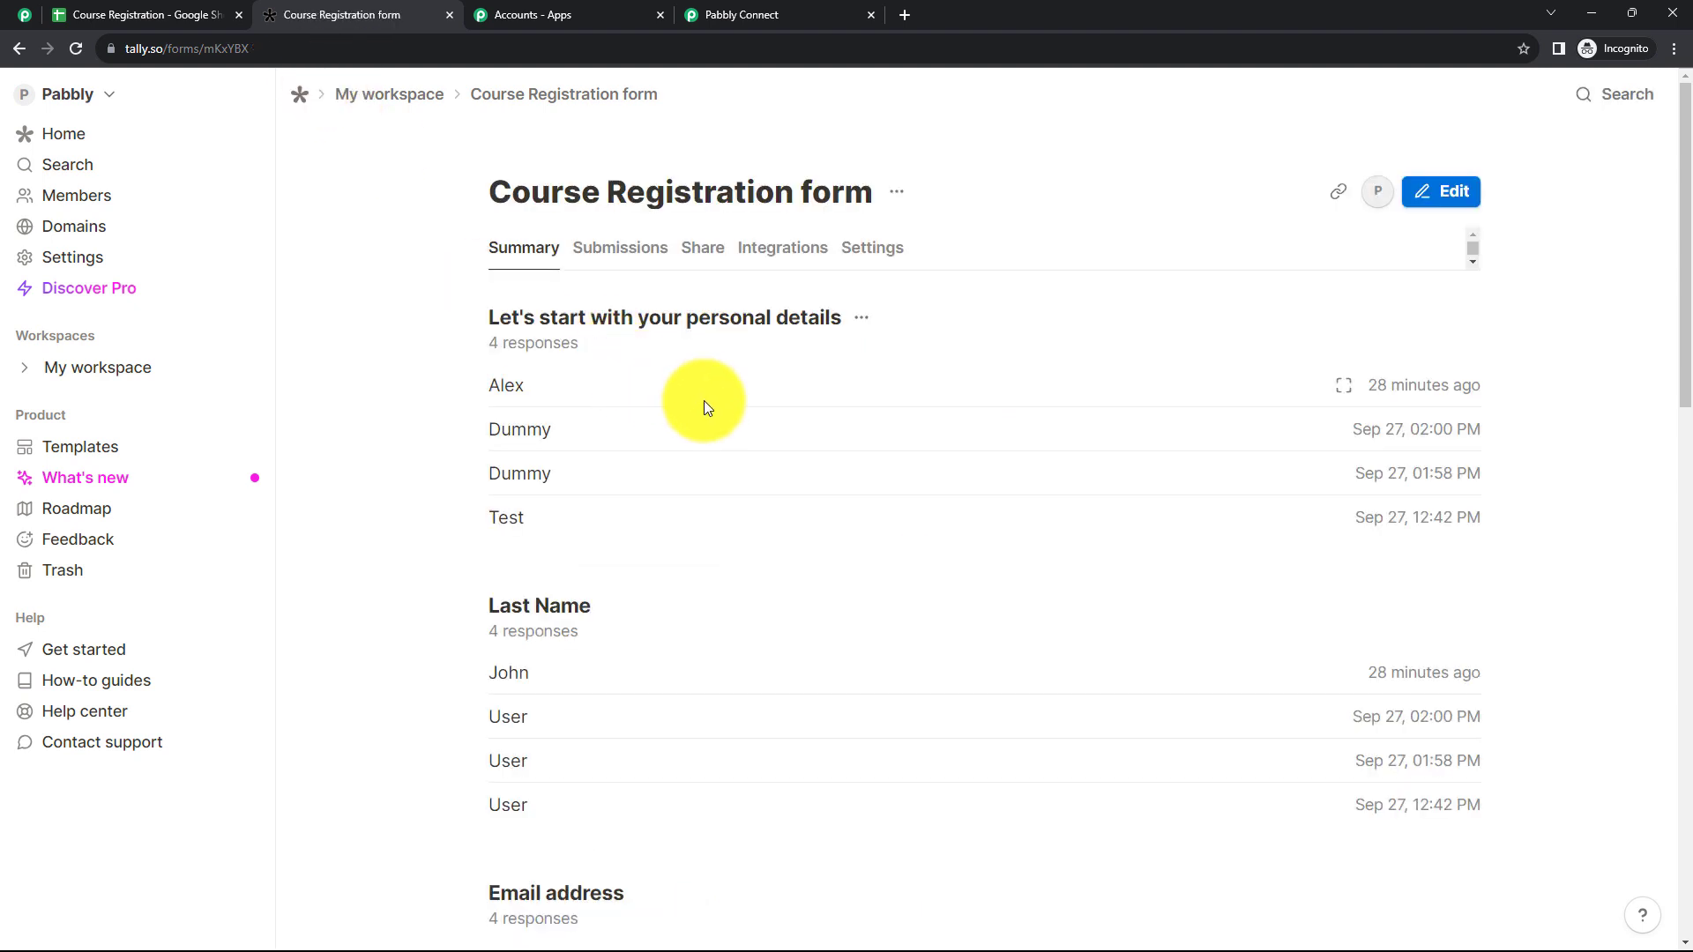
click(780, 249)
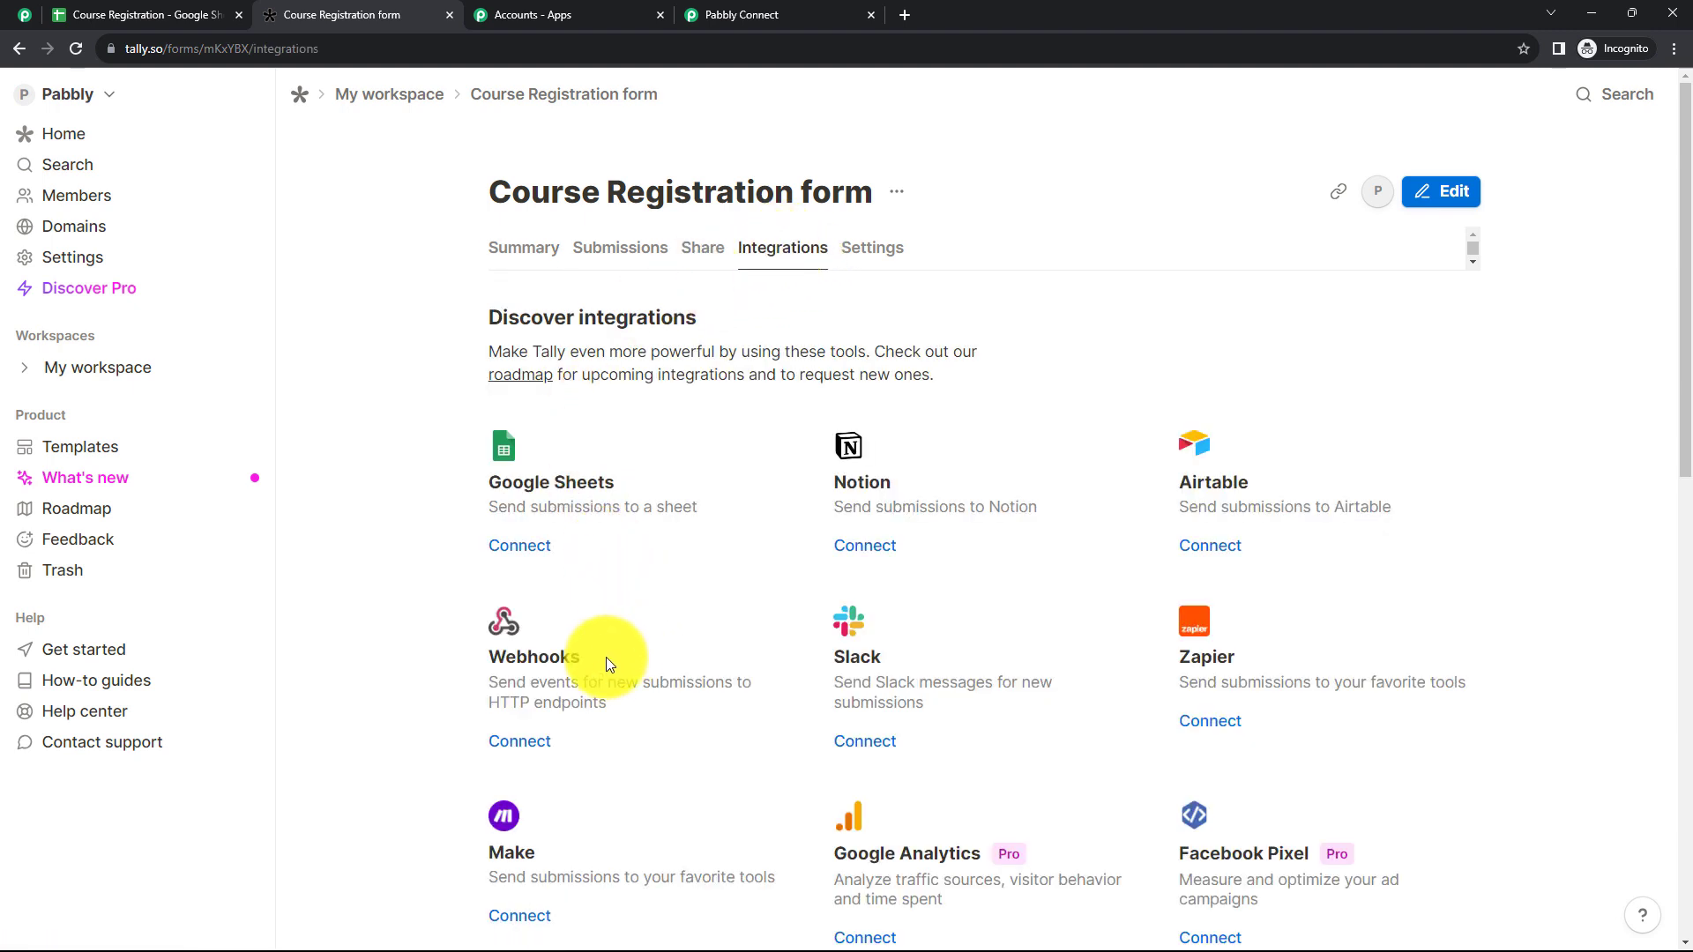
click(540, 741)
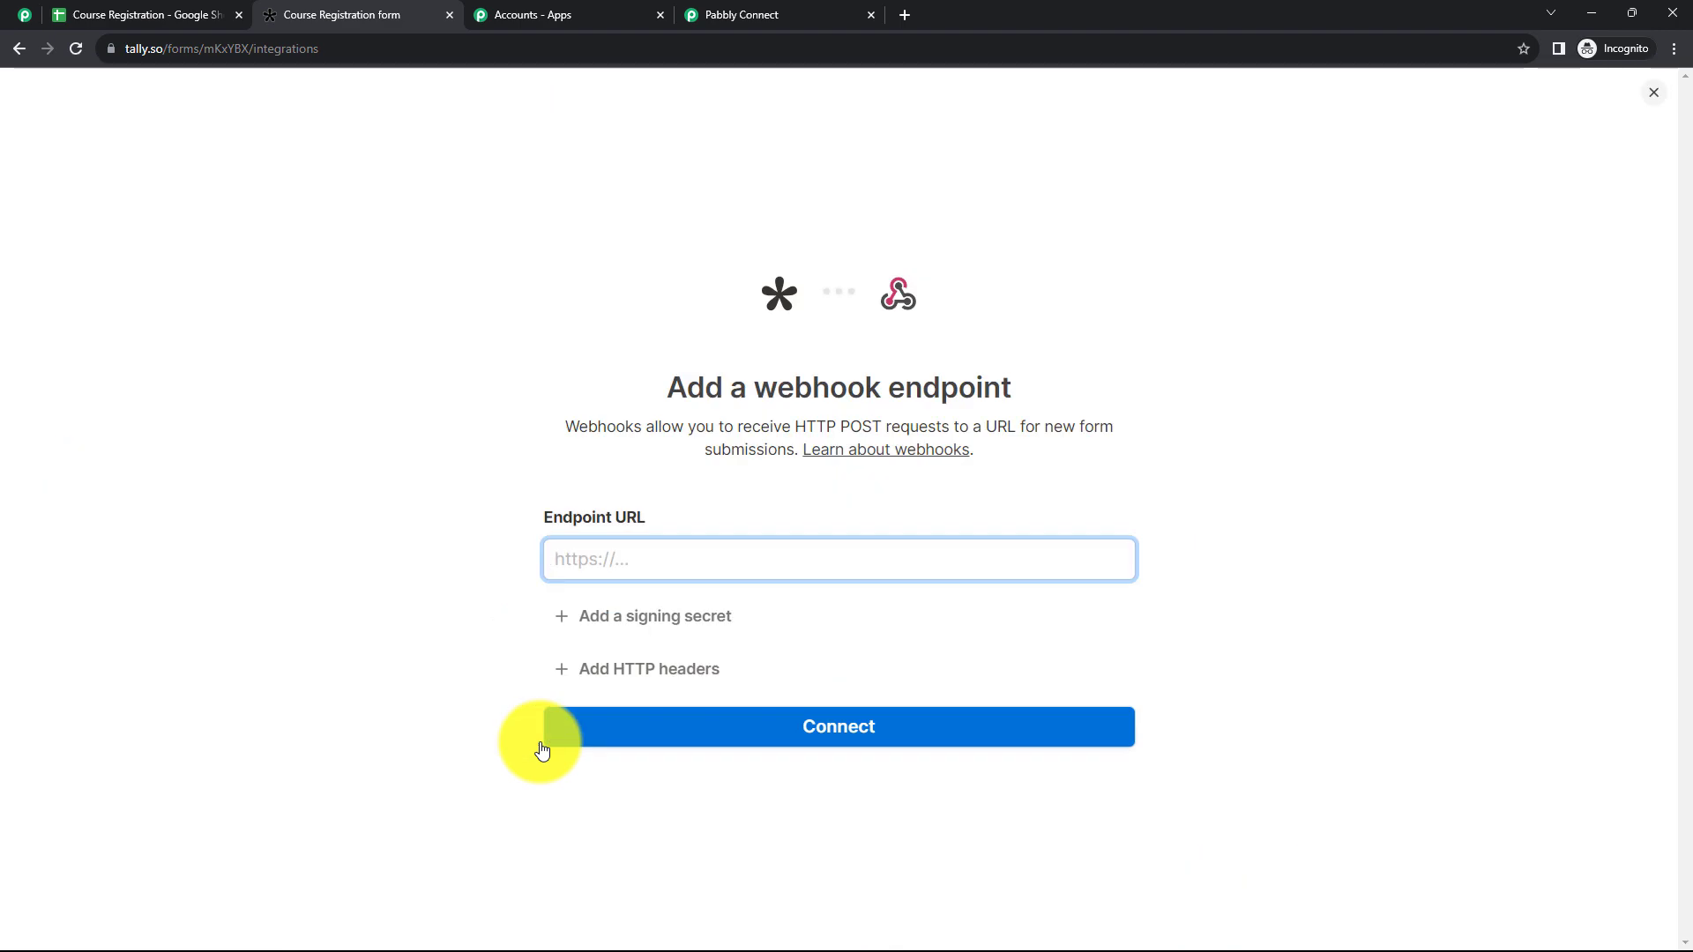
click(806, 17)
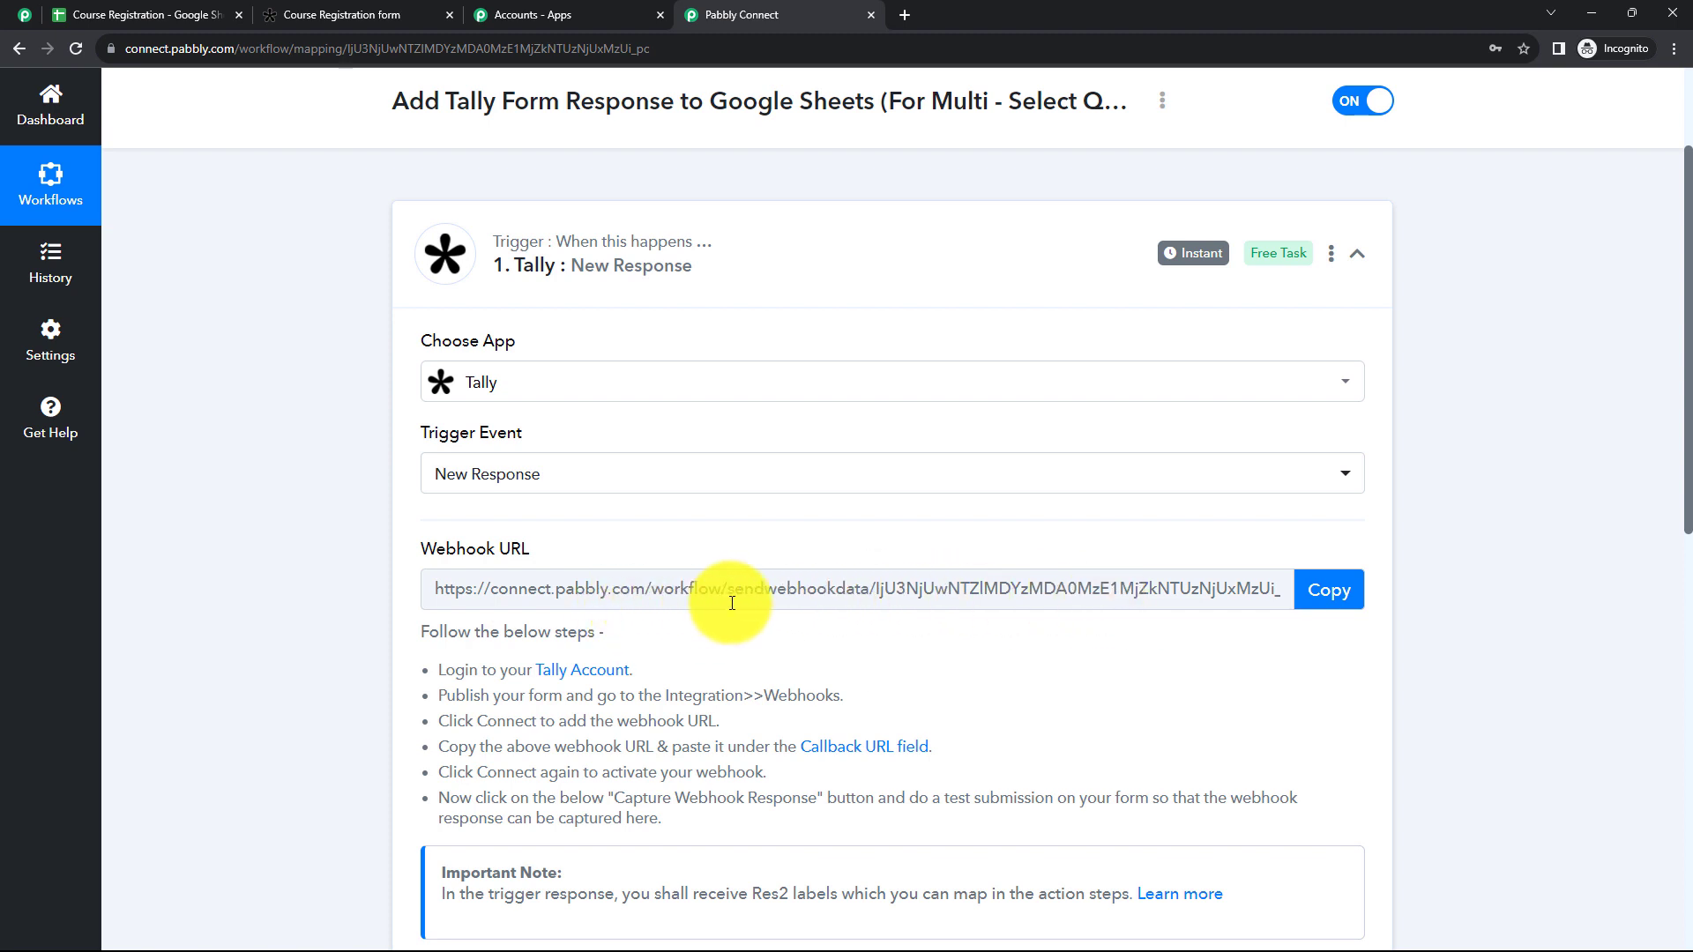
click(335, 18)
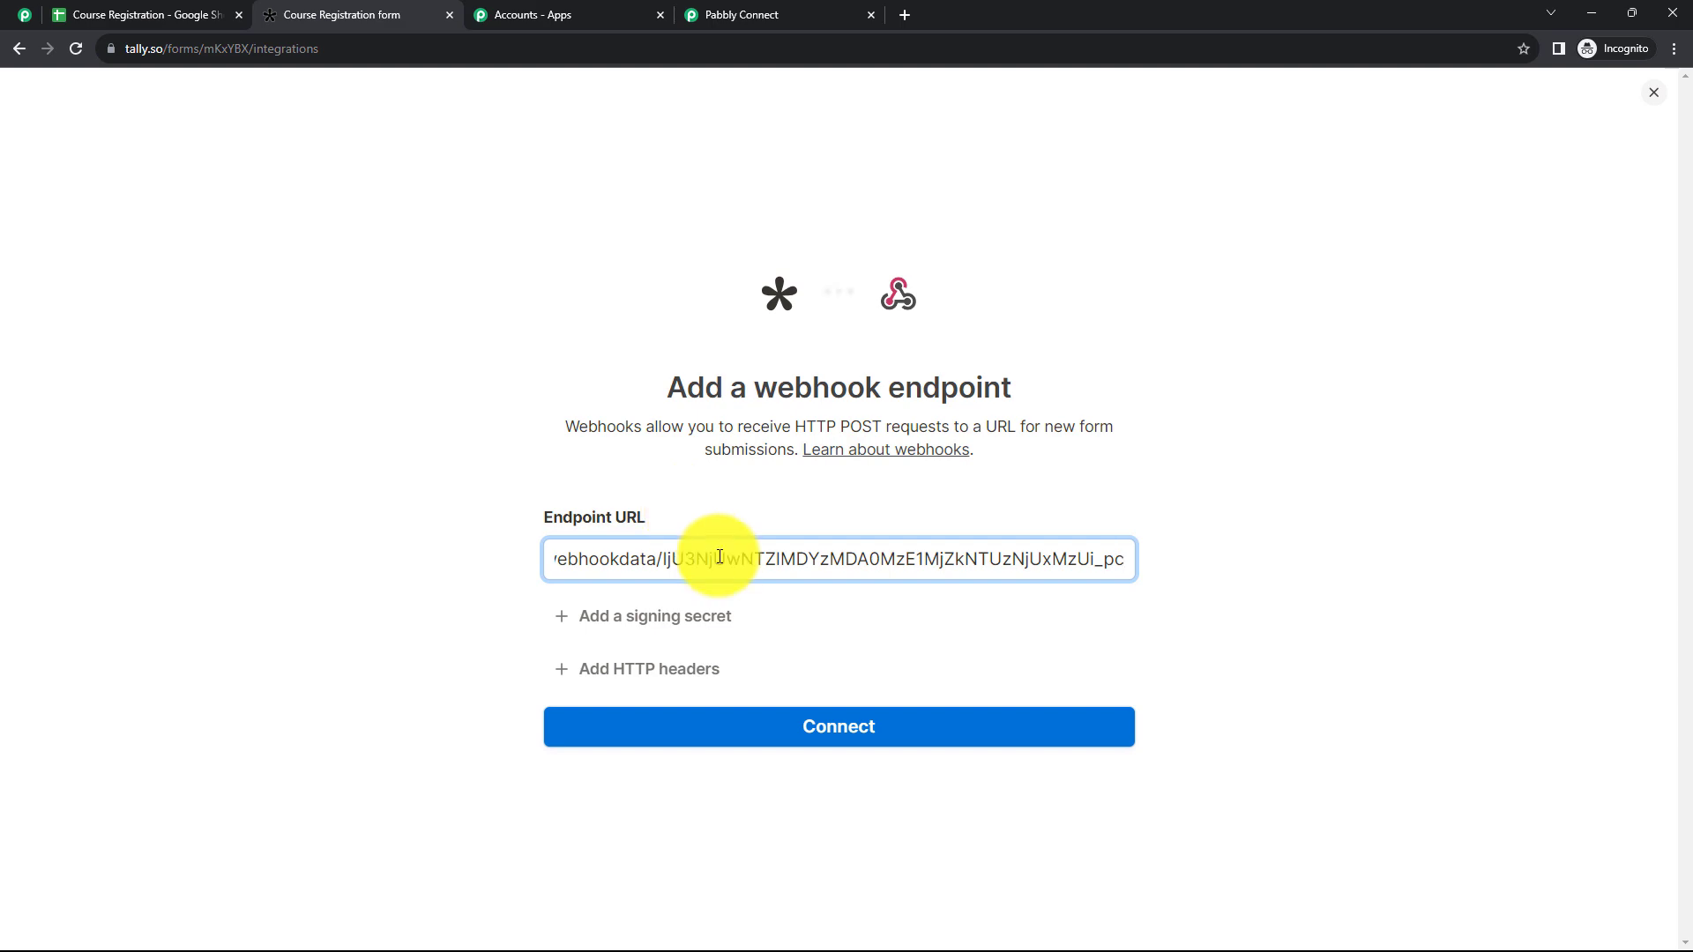
click(823, 726)
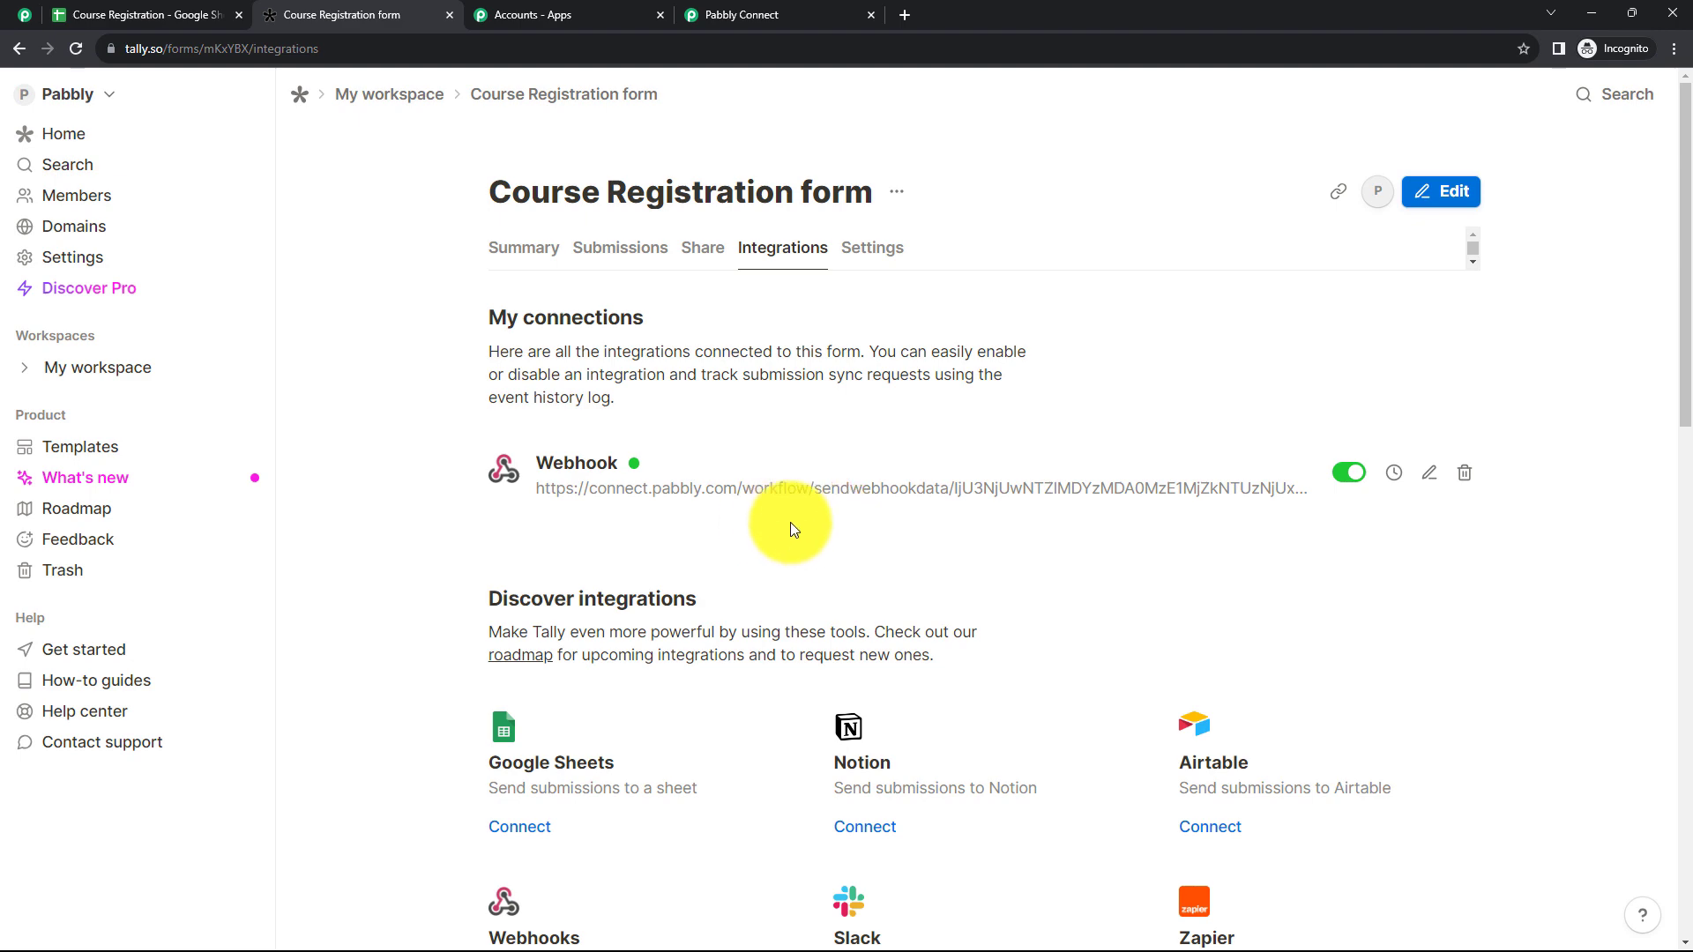
Step: Switch to the Pabbly Connect workflow, read the trigger's note about making a test submission, and close the Accounts - Apps browser tab
click(744, 18)
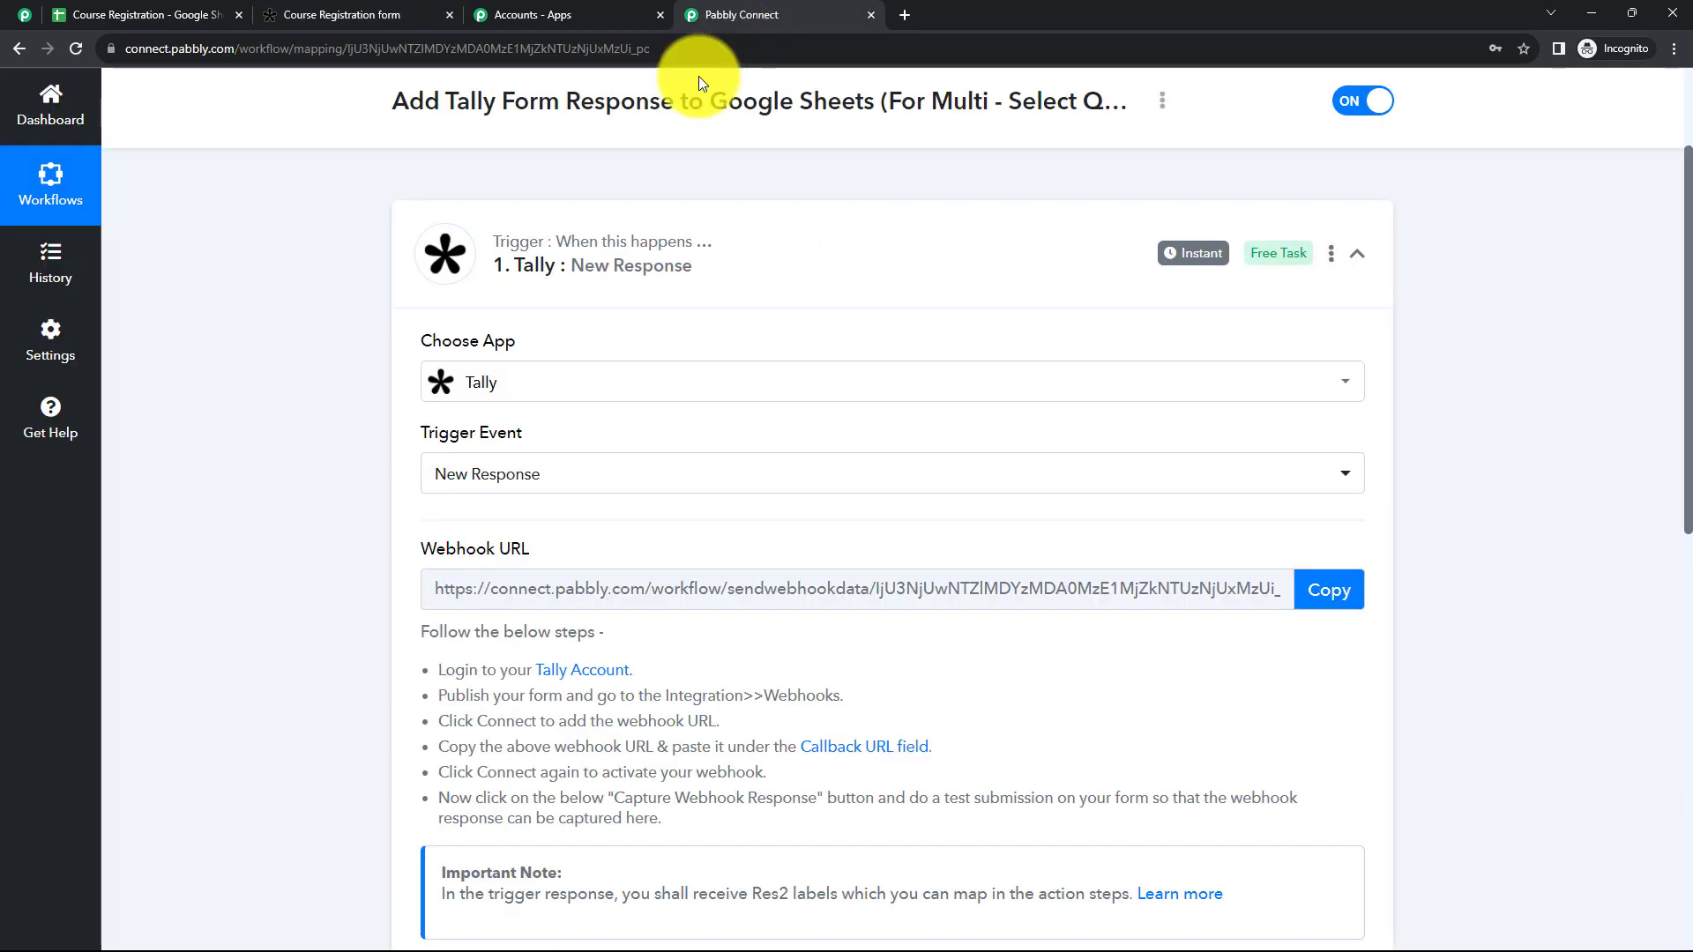
scroll(608, 453, down, 6)
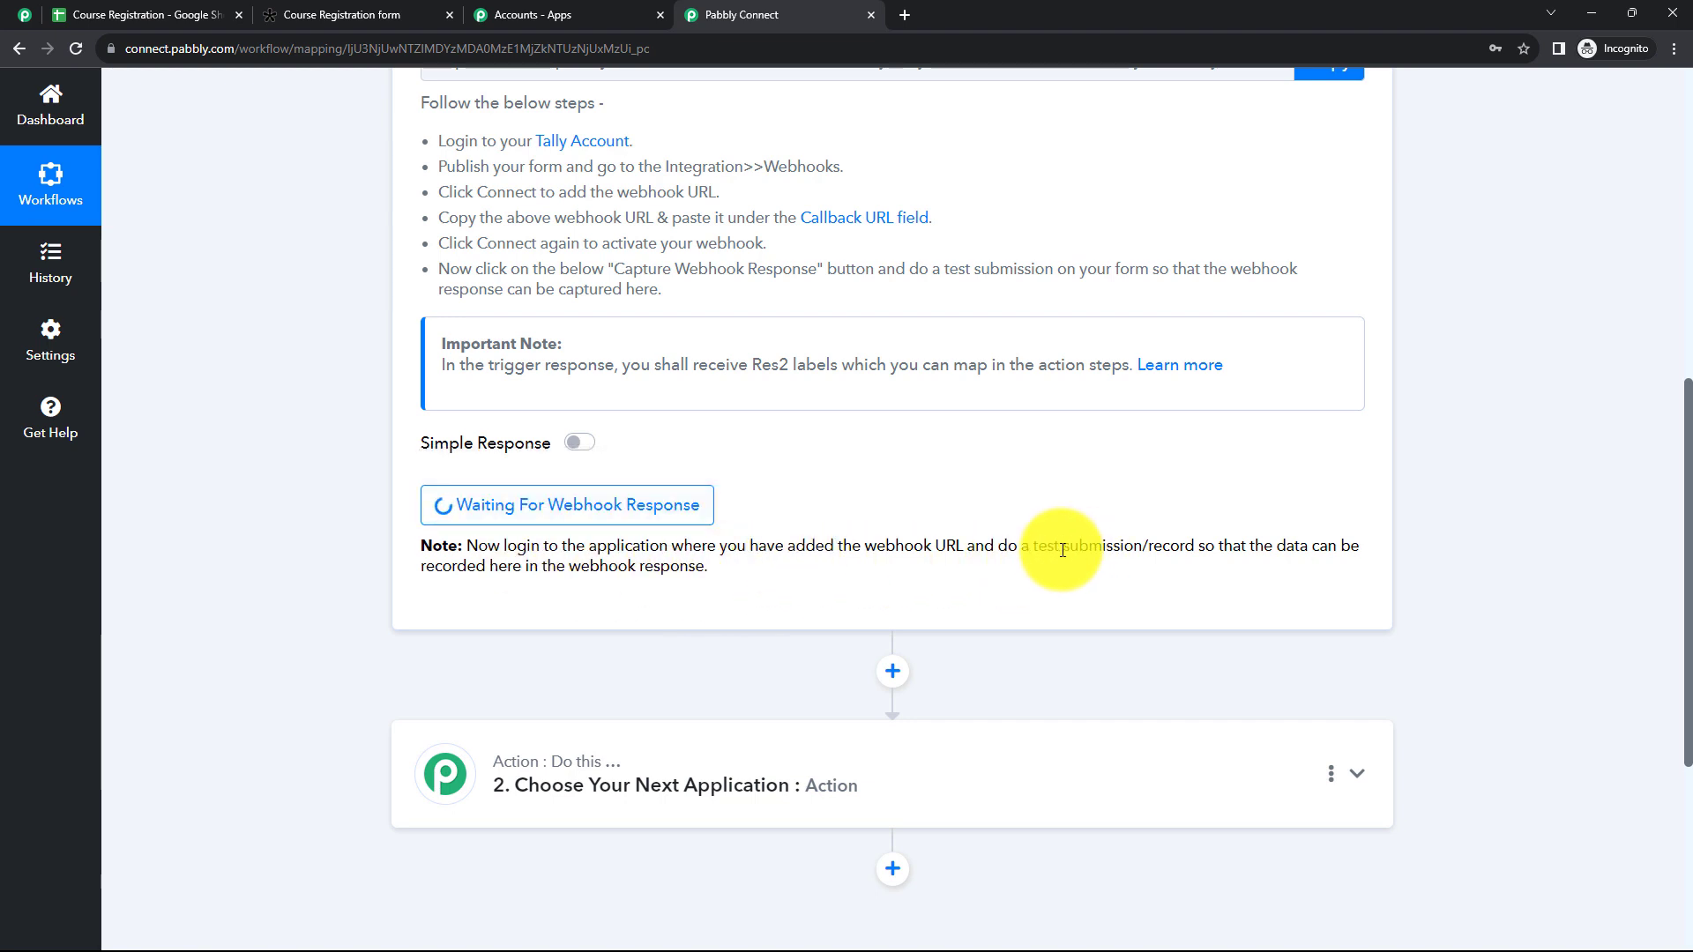
drag(1036, 546, 1133, 547)
click(1083, 590)
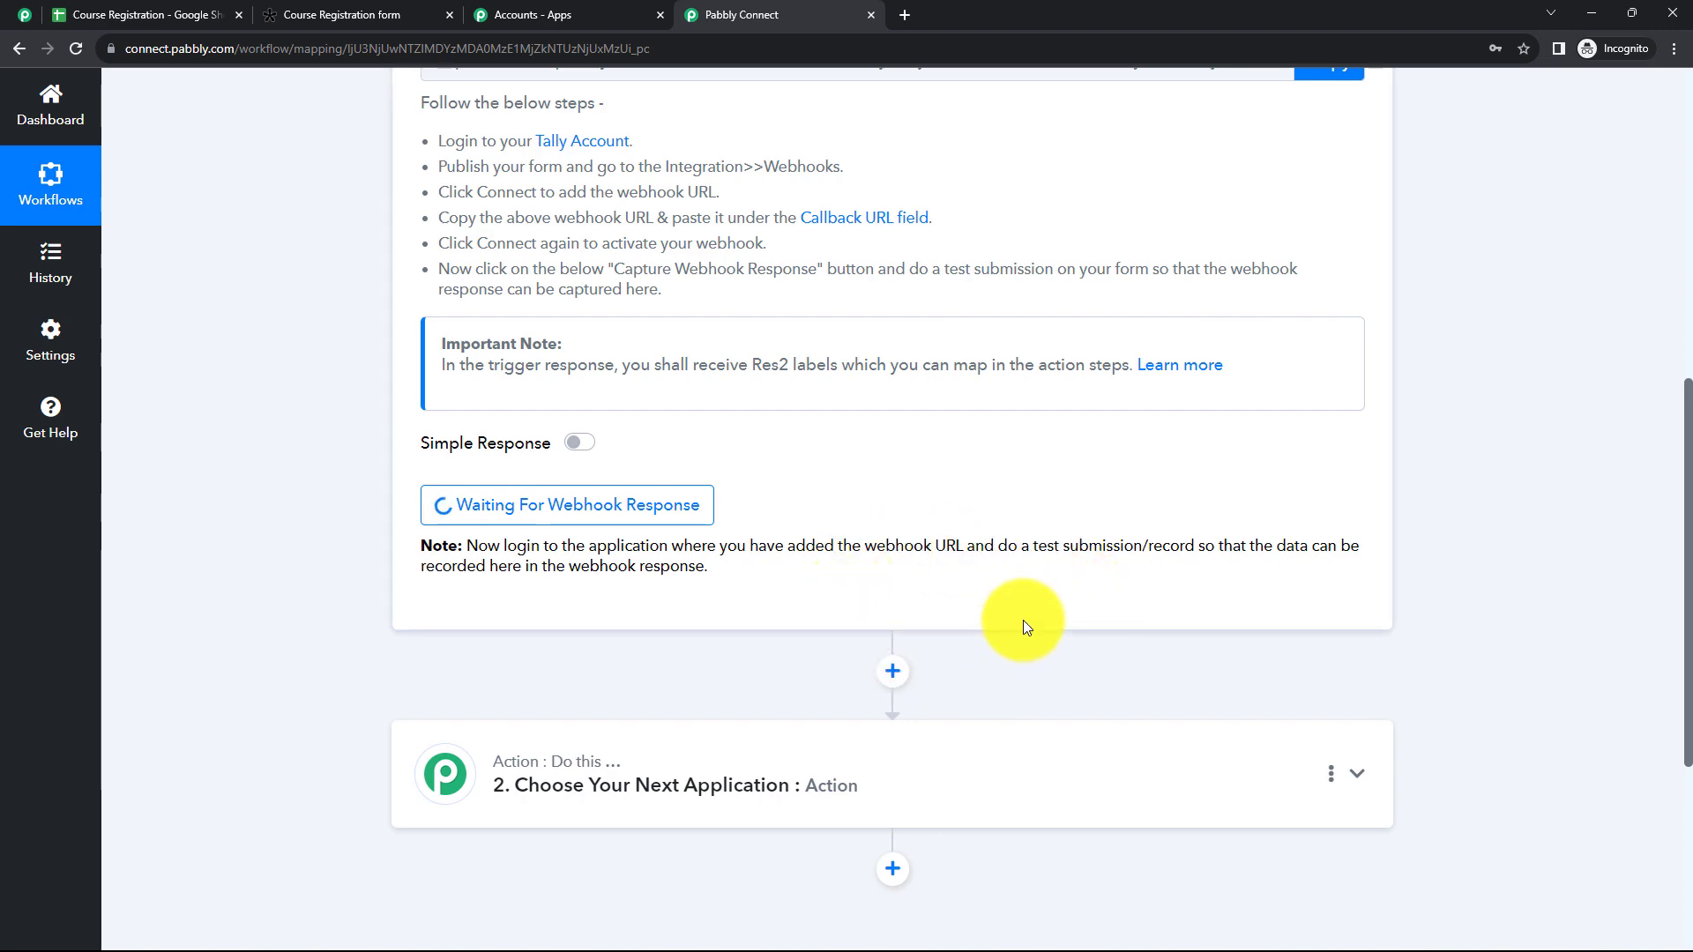
click(661, 16)
Step: Copy the Course Registration form's share link in Tally and open it in a new browser tab
click(442, 27)
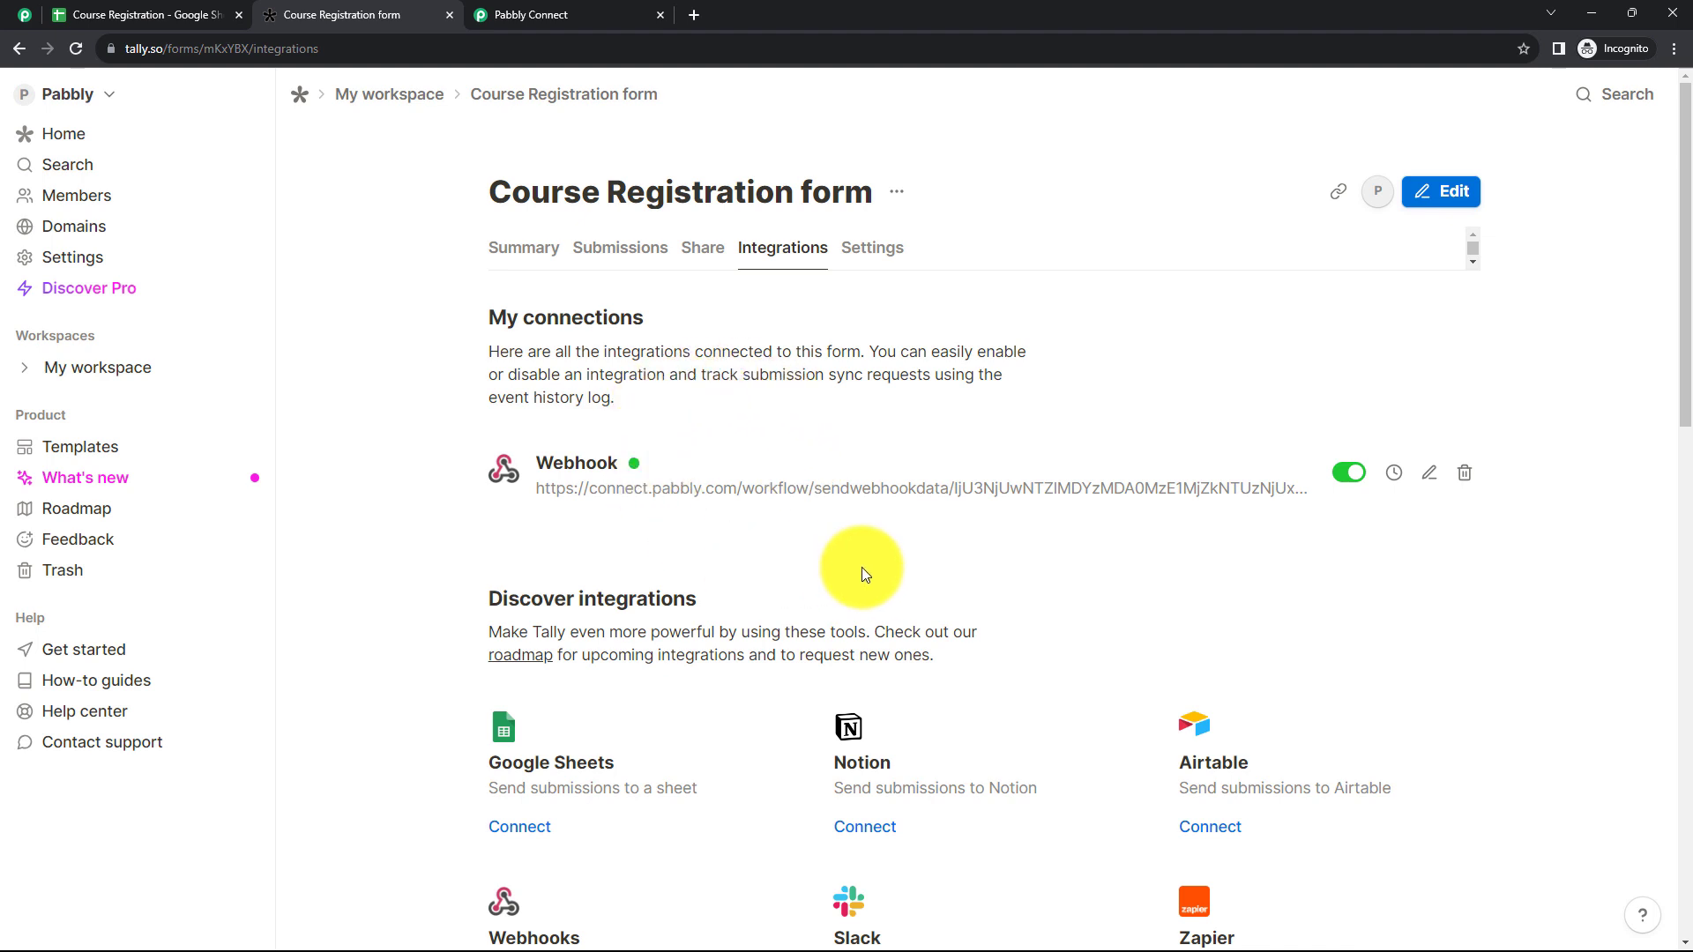
click(696, 248)
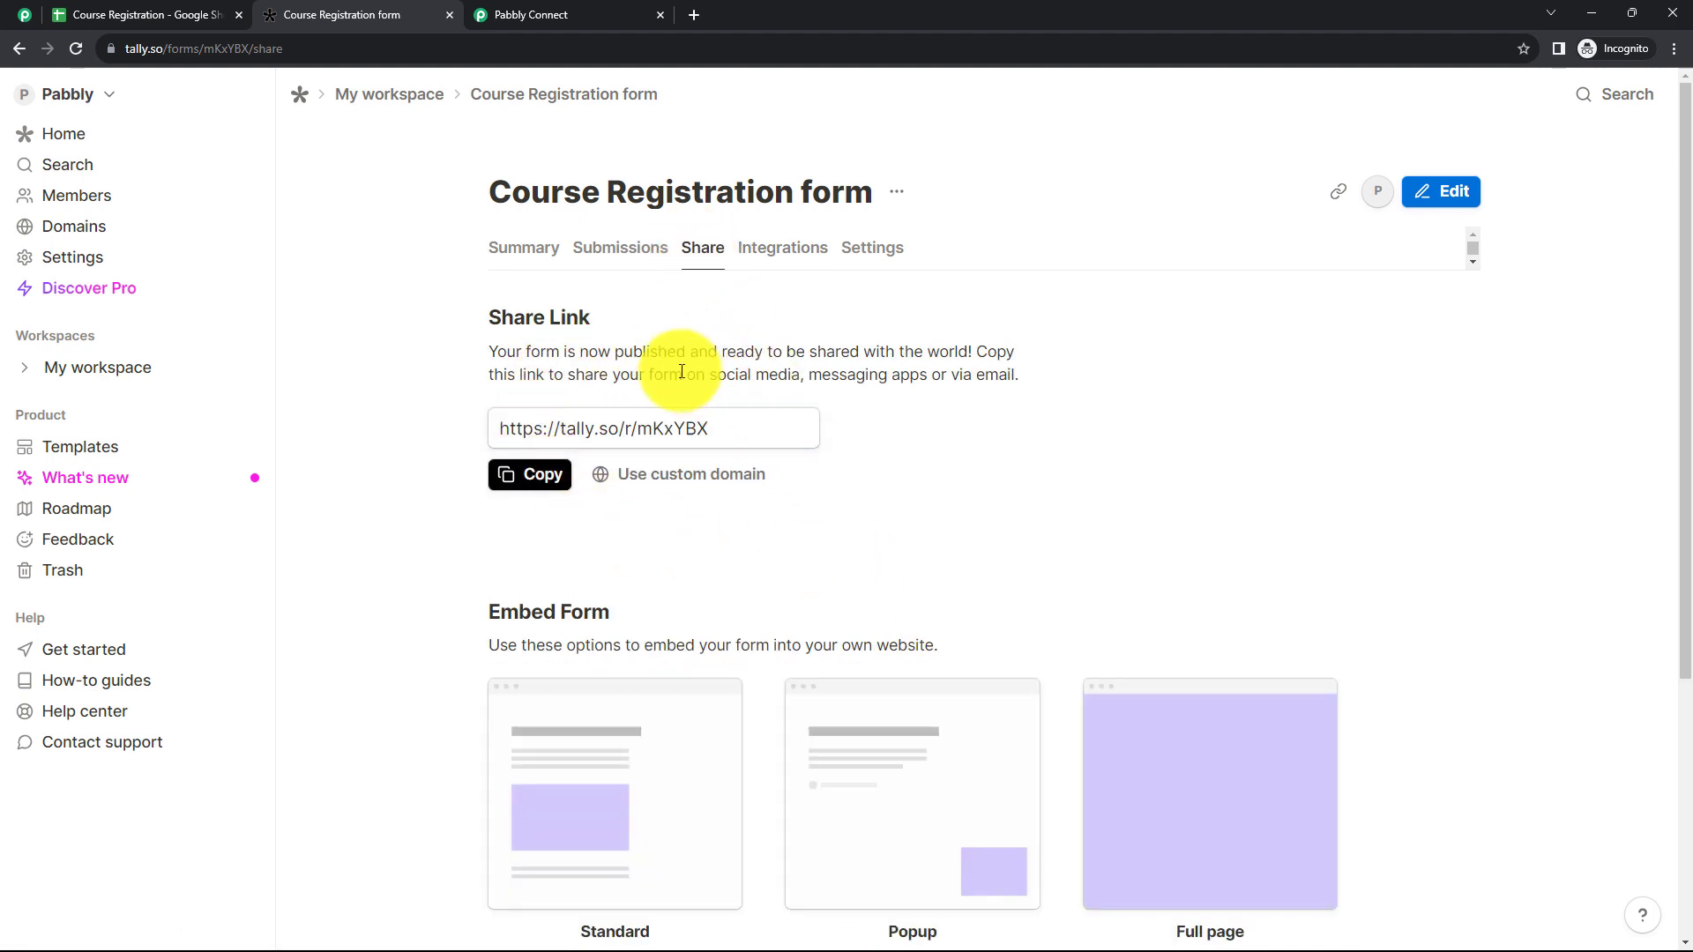
click(533, 485)
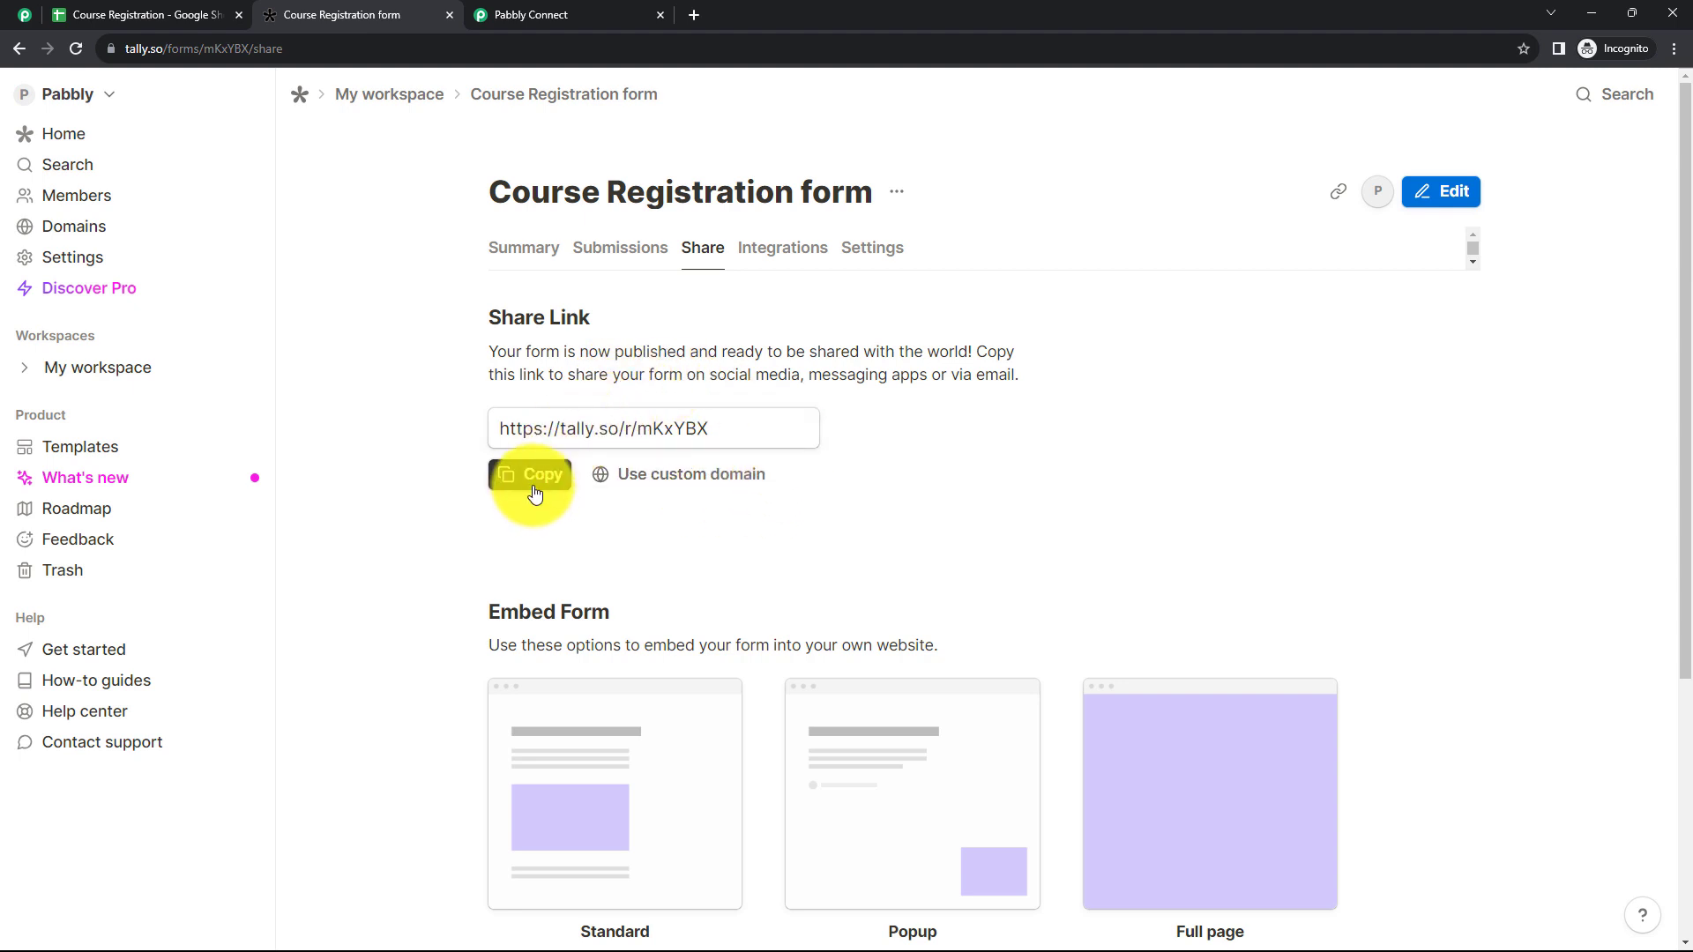
click(695, 15)
key(ctrl+v)
key(Return)
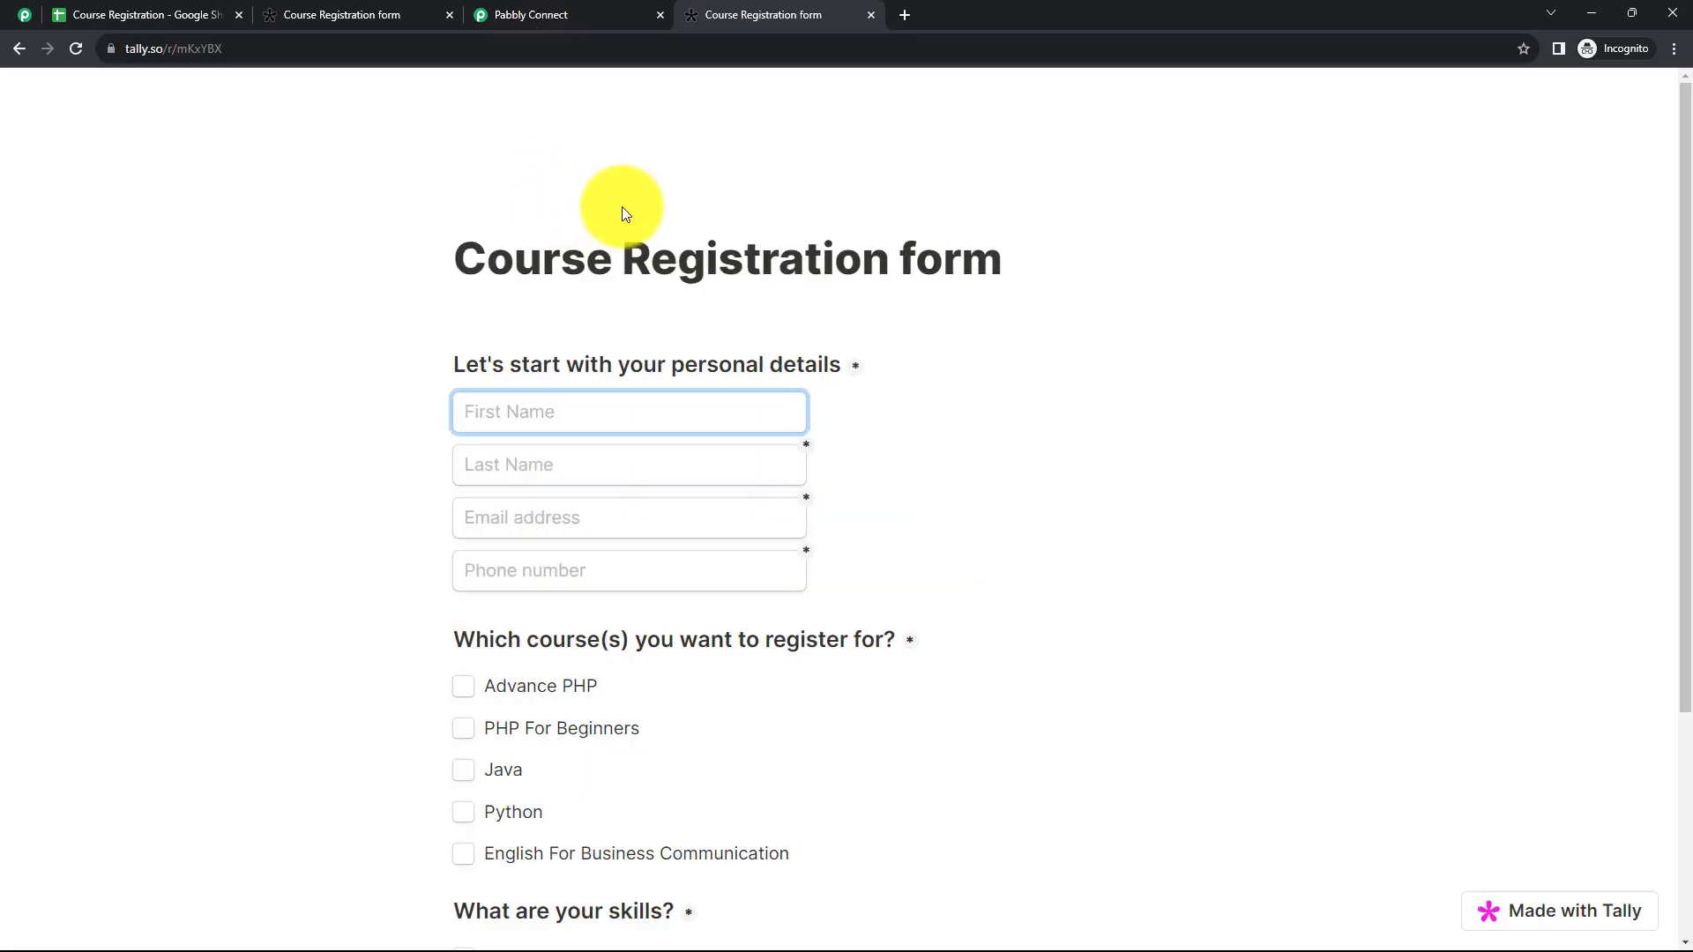
Step: Fill in the form's personal details with a test registrant's first name, last name, email address and phone number
scroll(624, 211, down, 1)
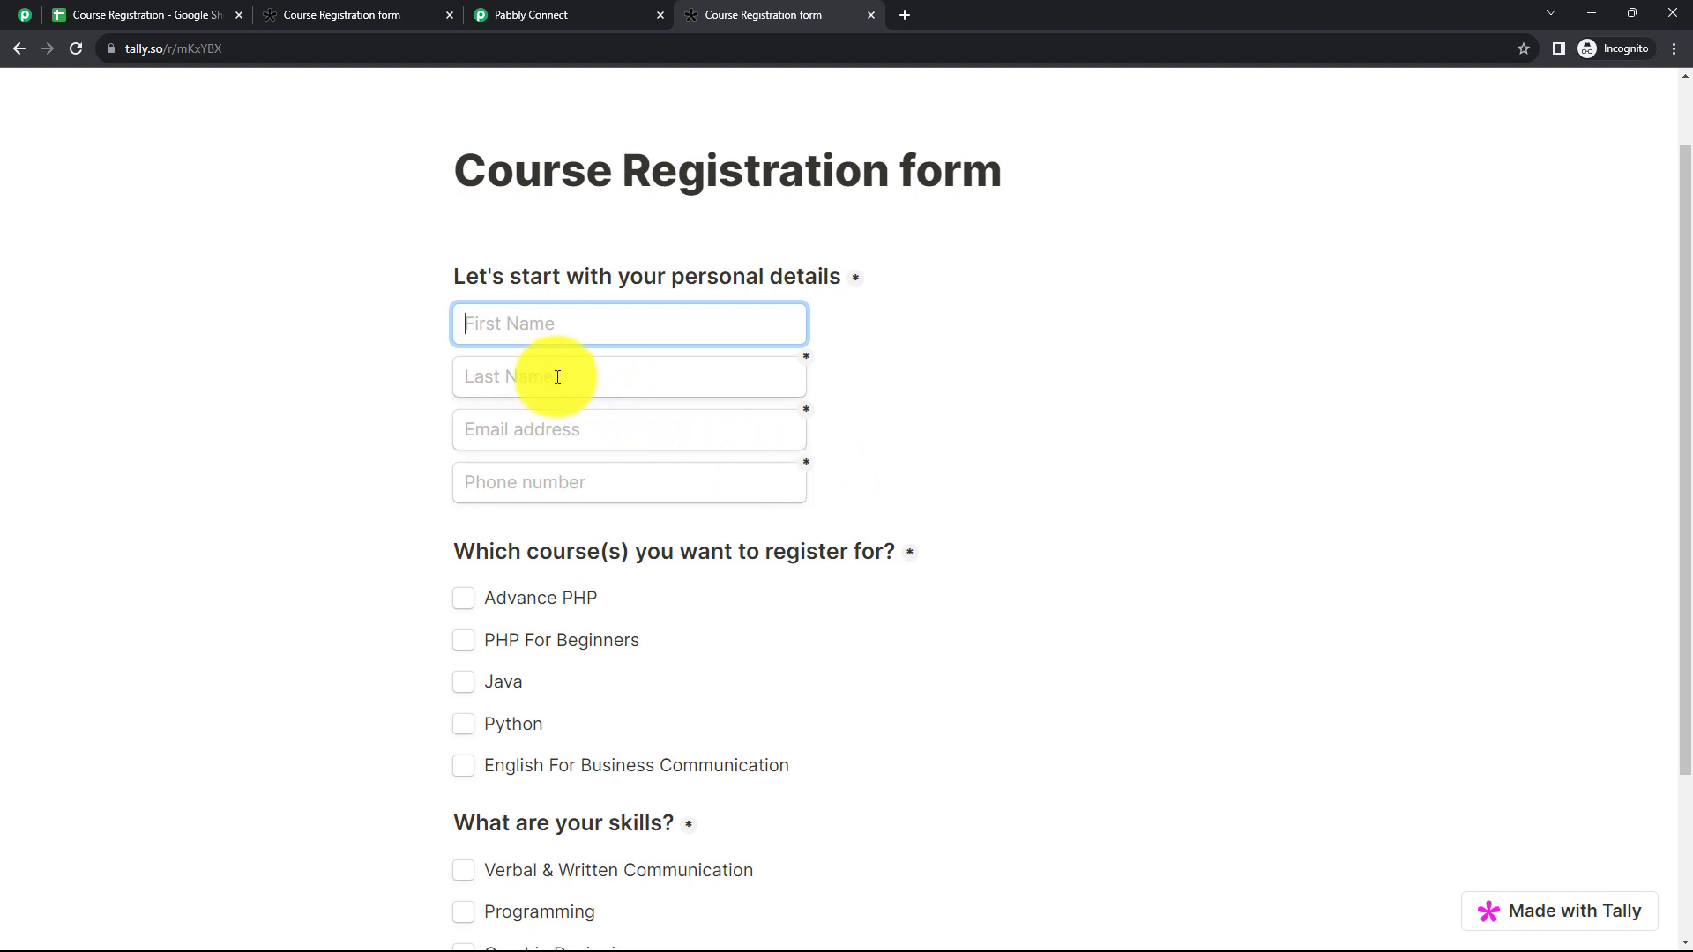
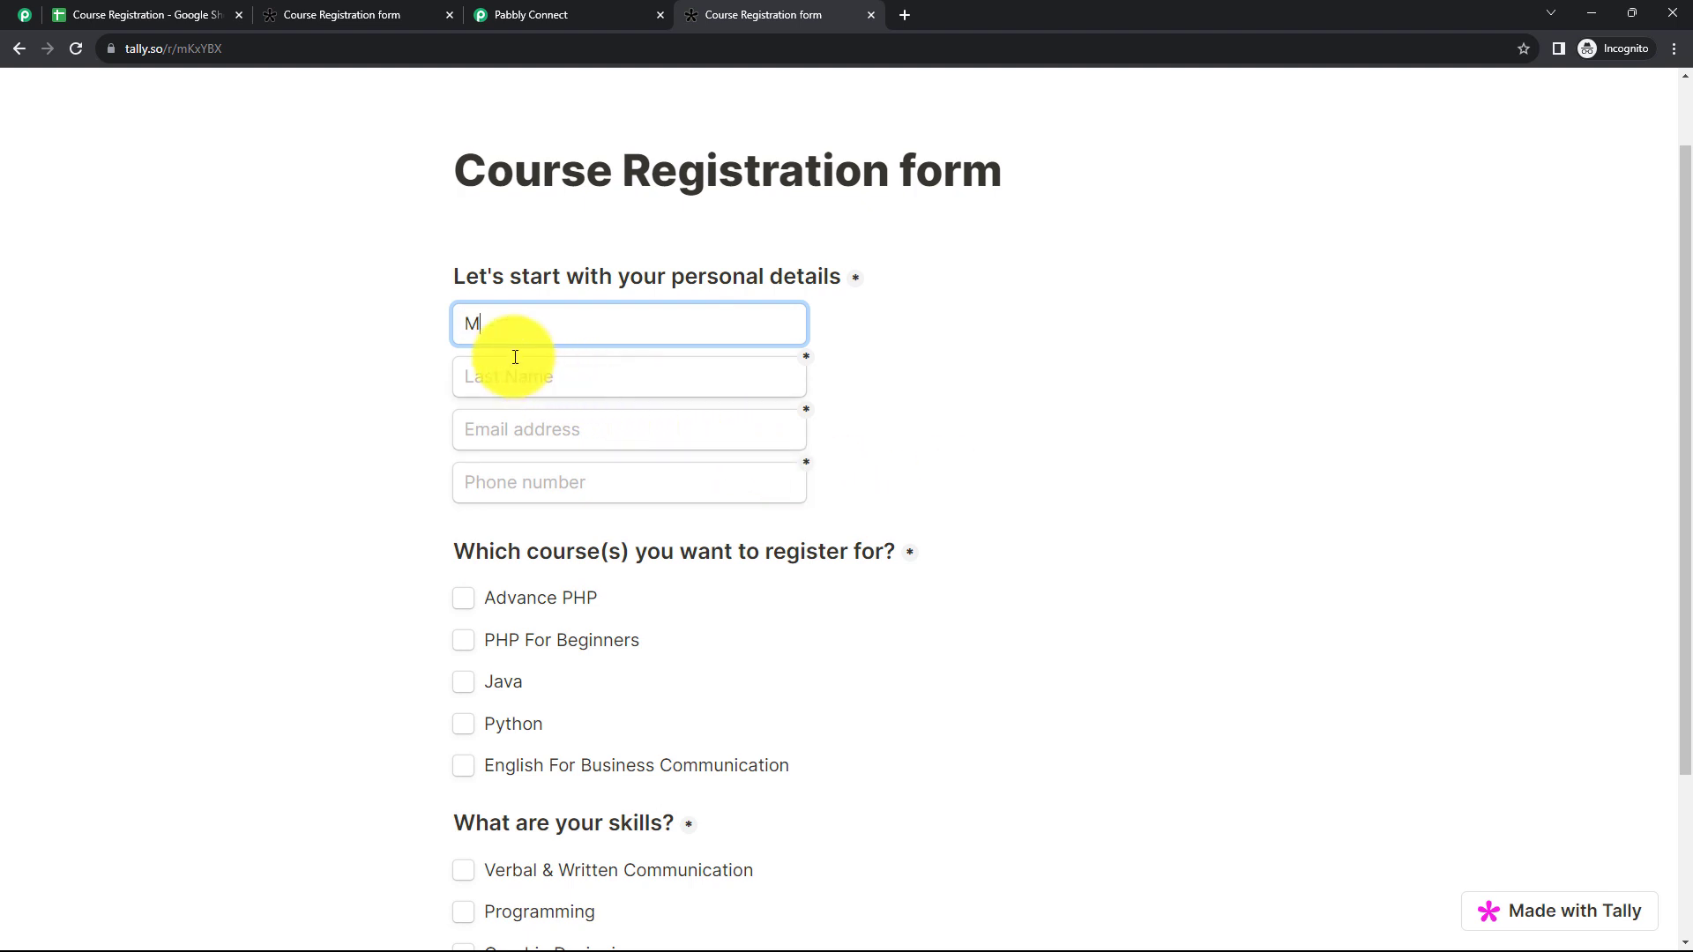
click(522, 371)
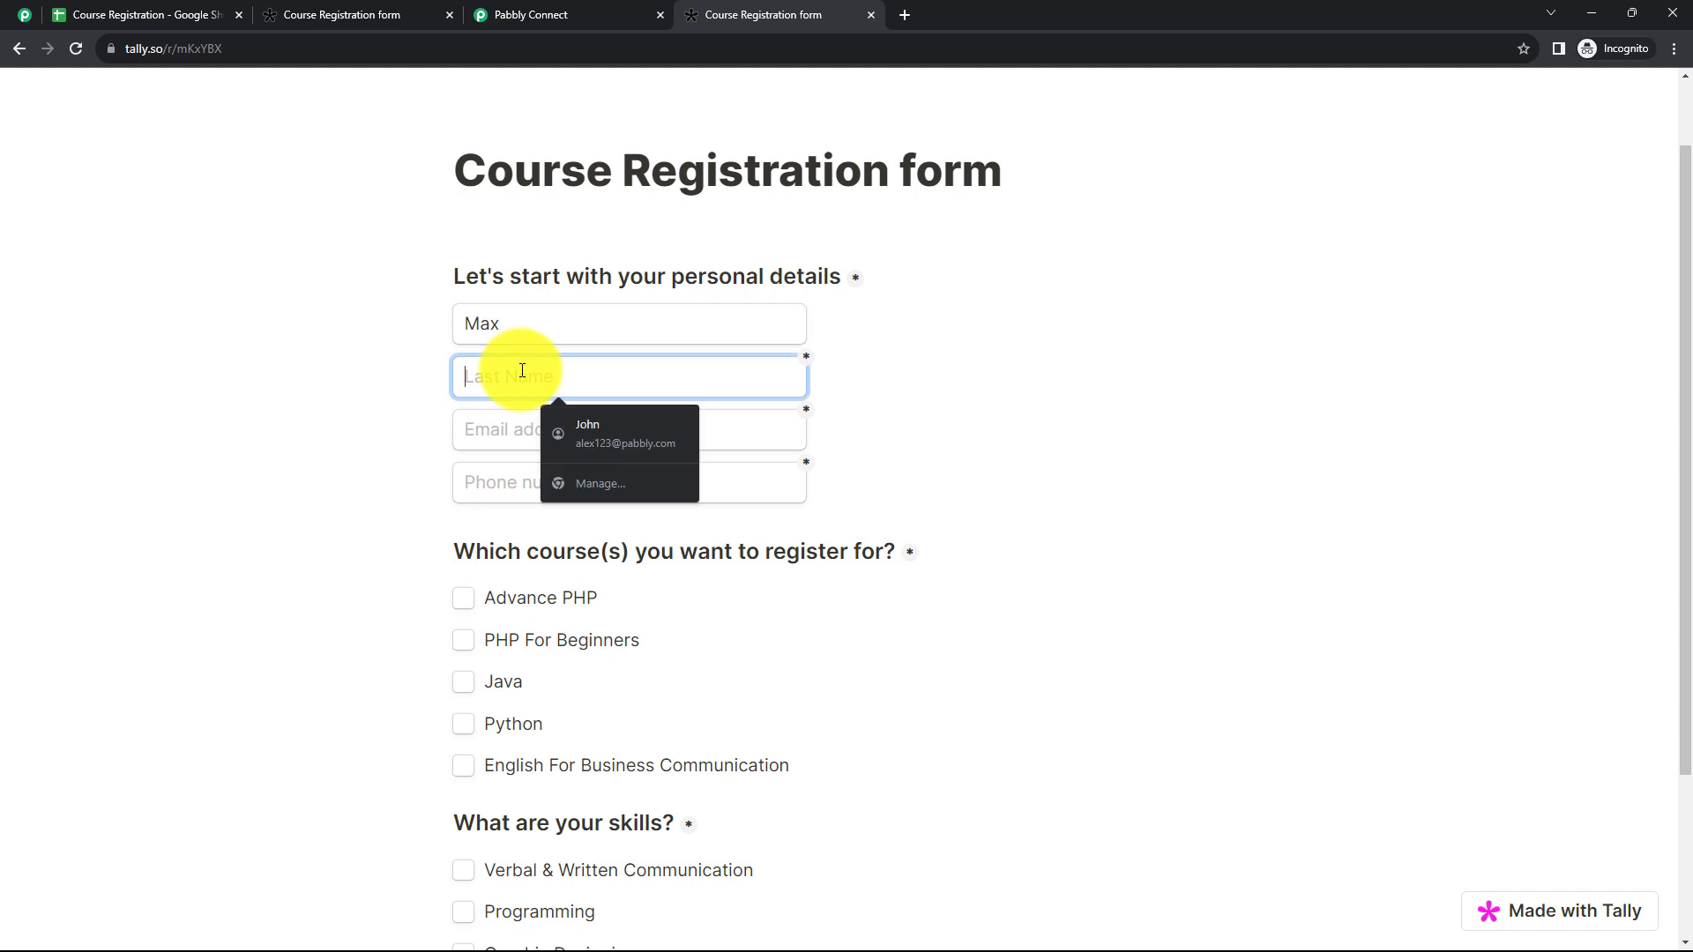
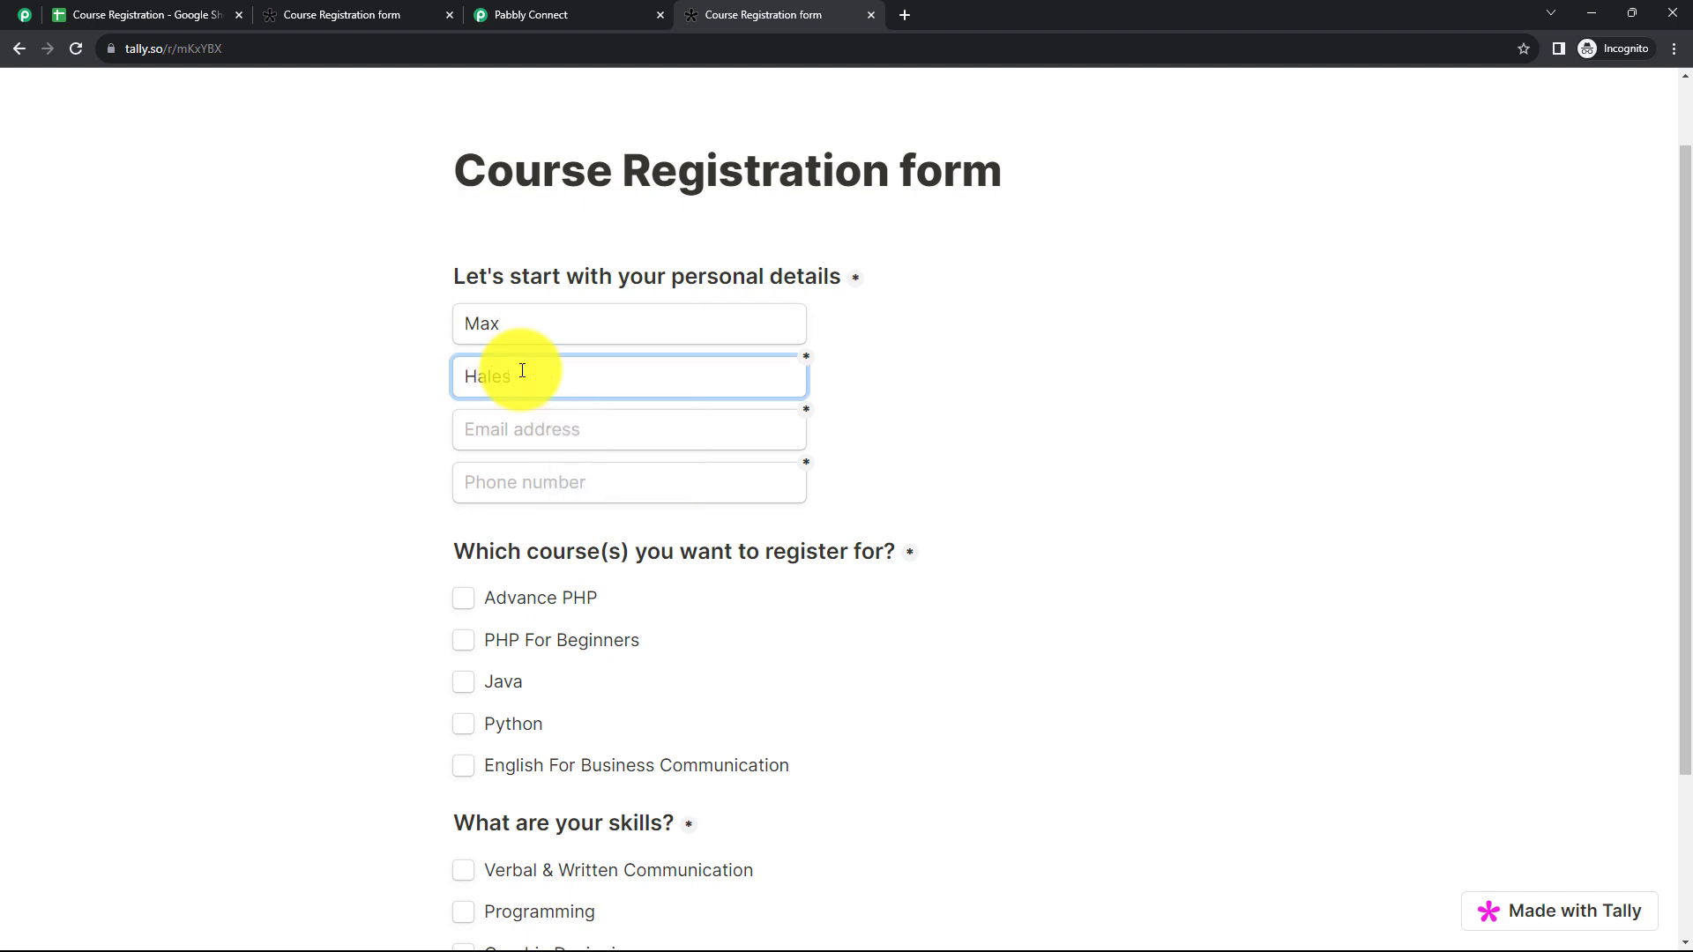
click(510, 434)
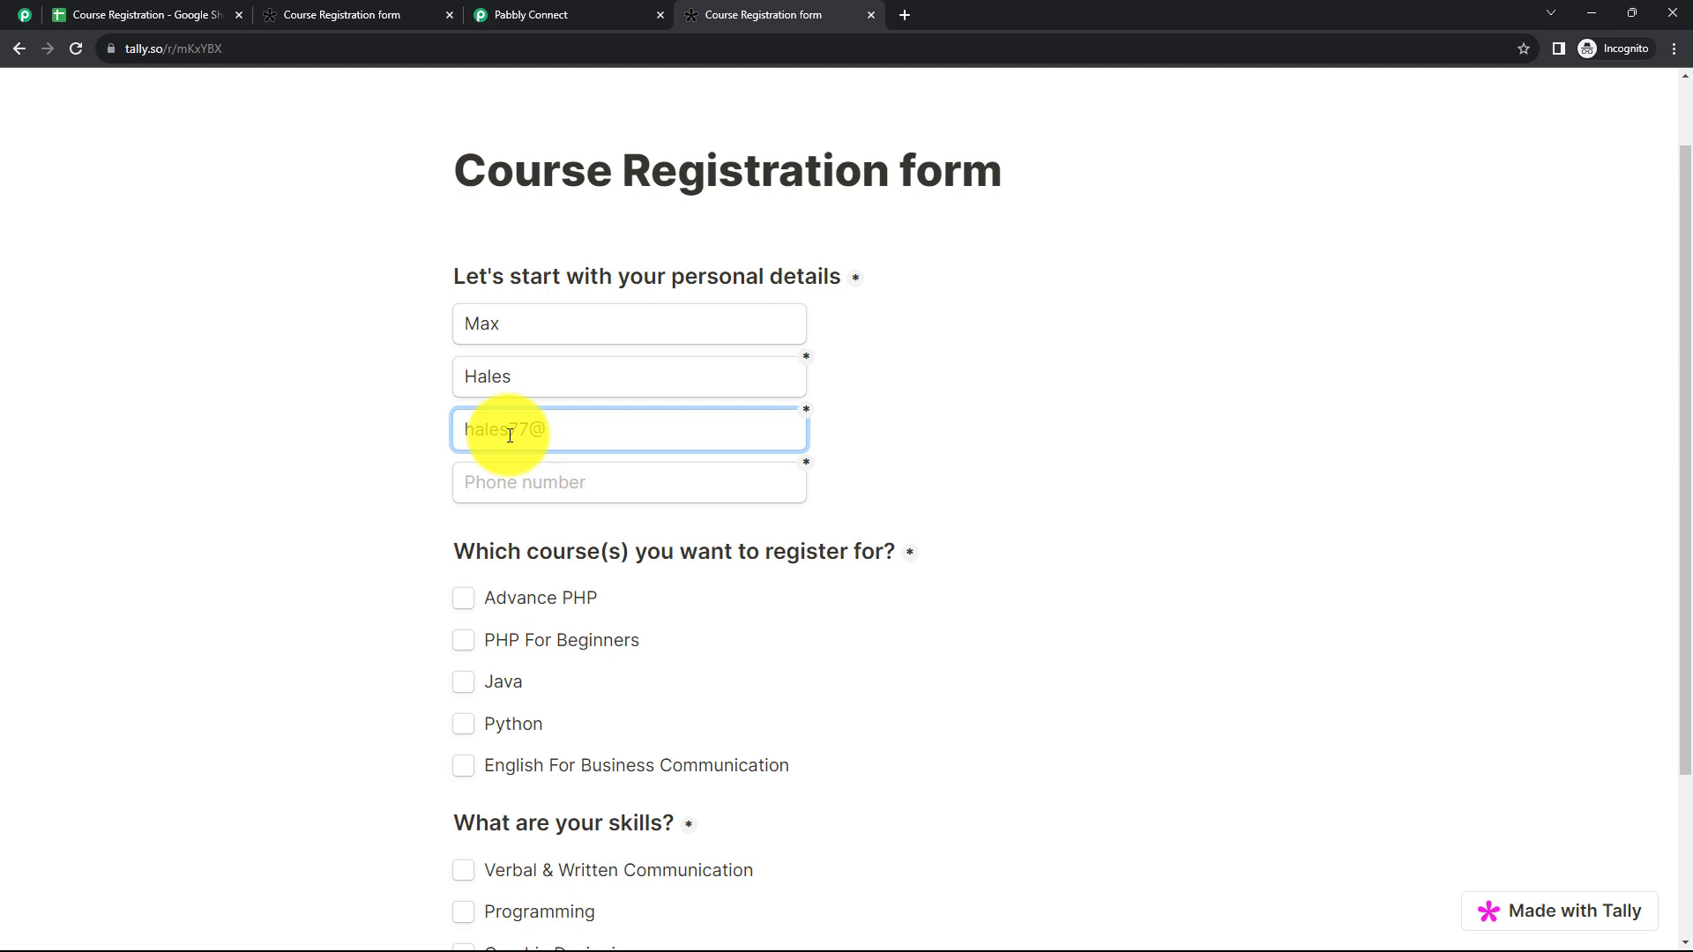
click(509, 484)
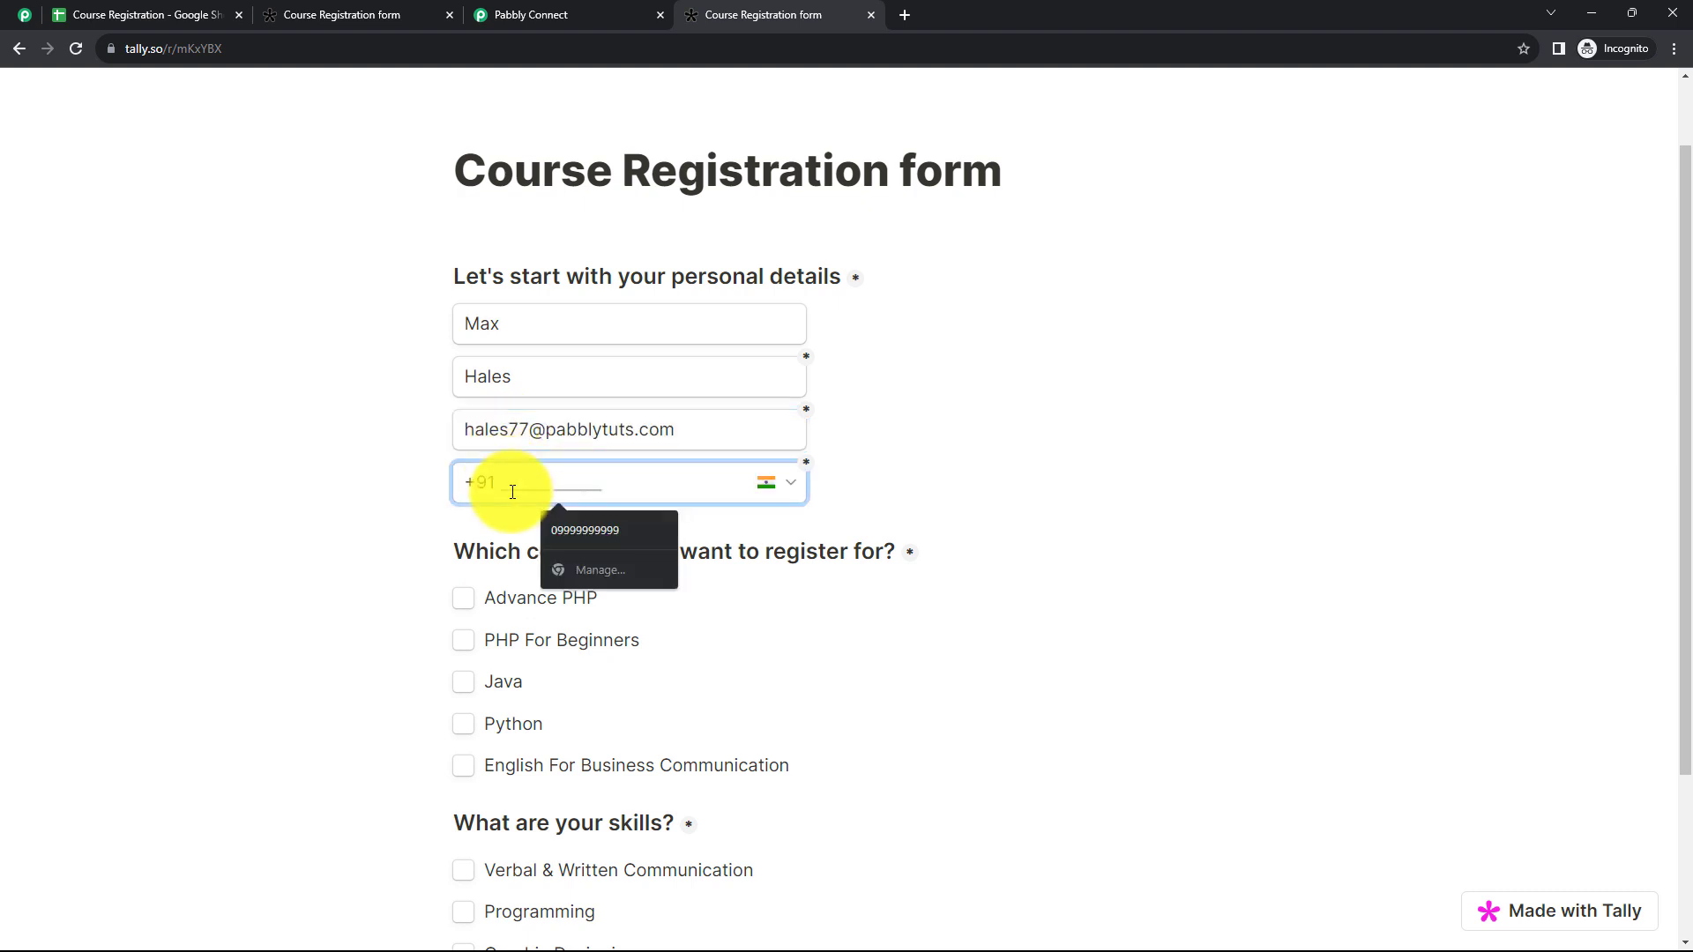
text(99999999999)
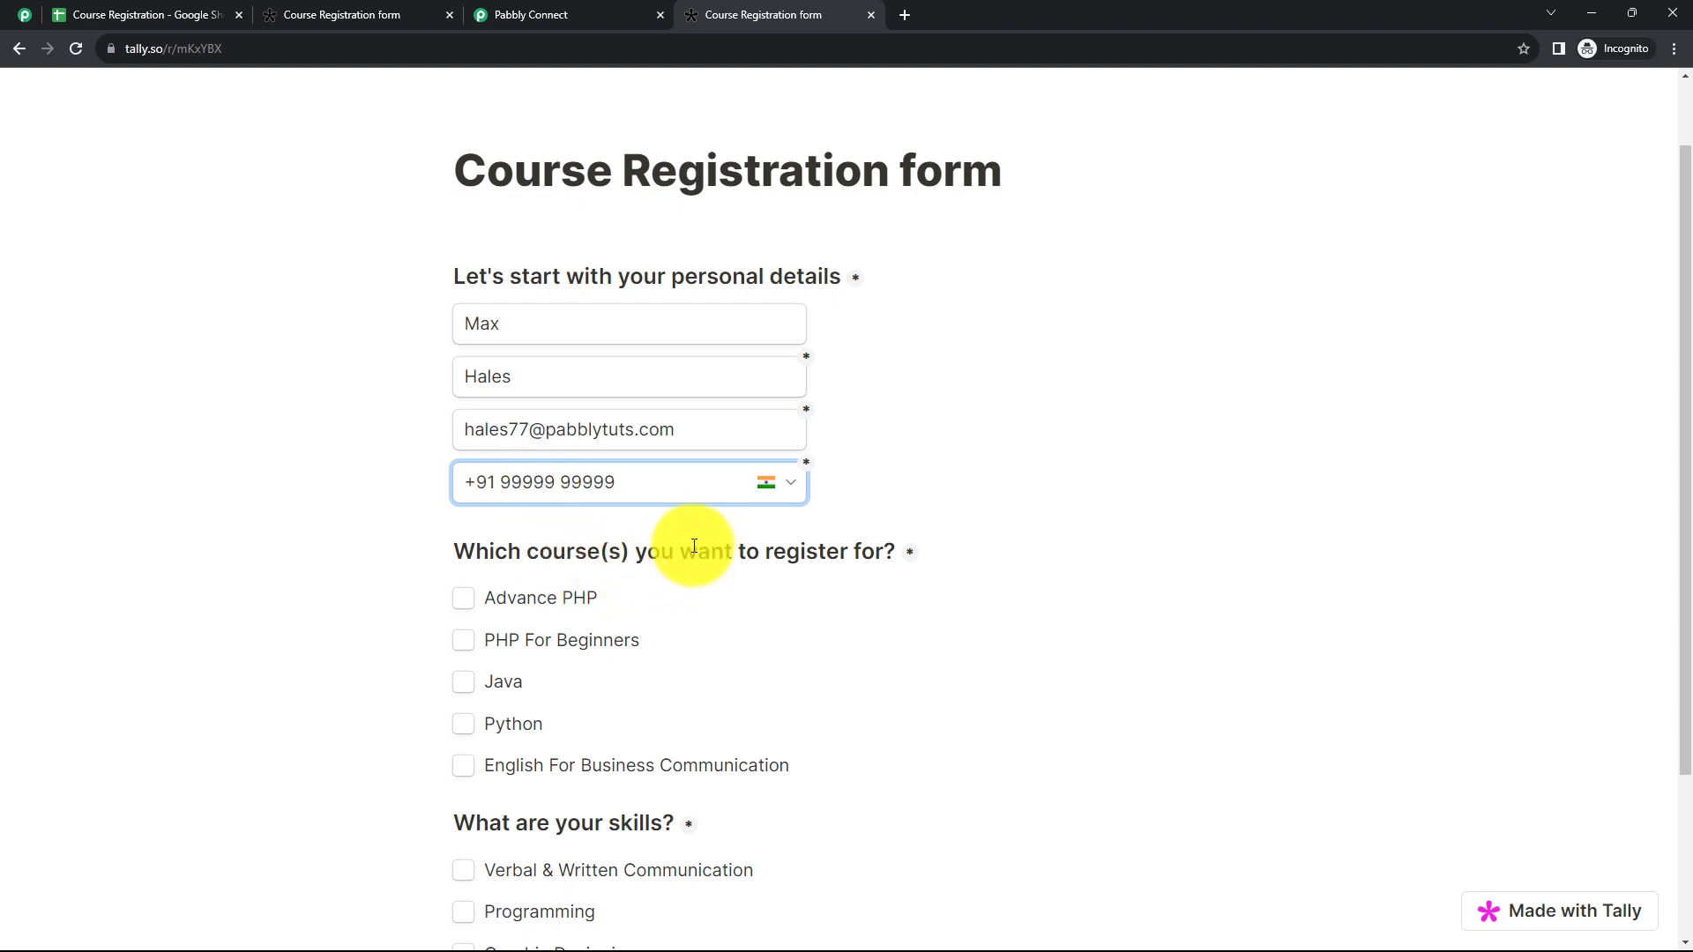
Step: Select the courses Advance PHP, PHP For Beginners and Java and the skills Programming and Problem Solving, and submit the registration
scroll(617, 520, down, 1)
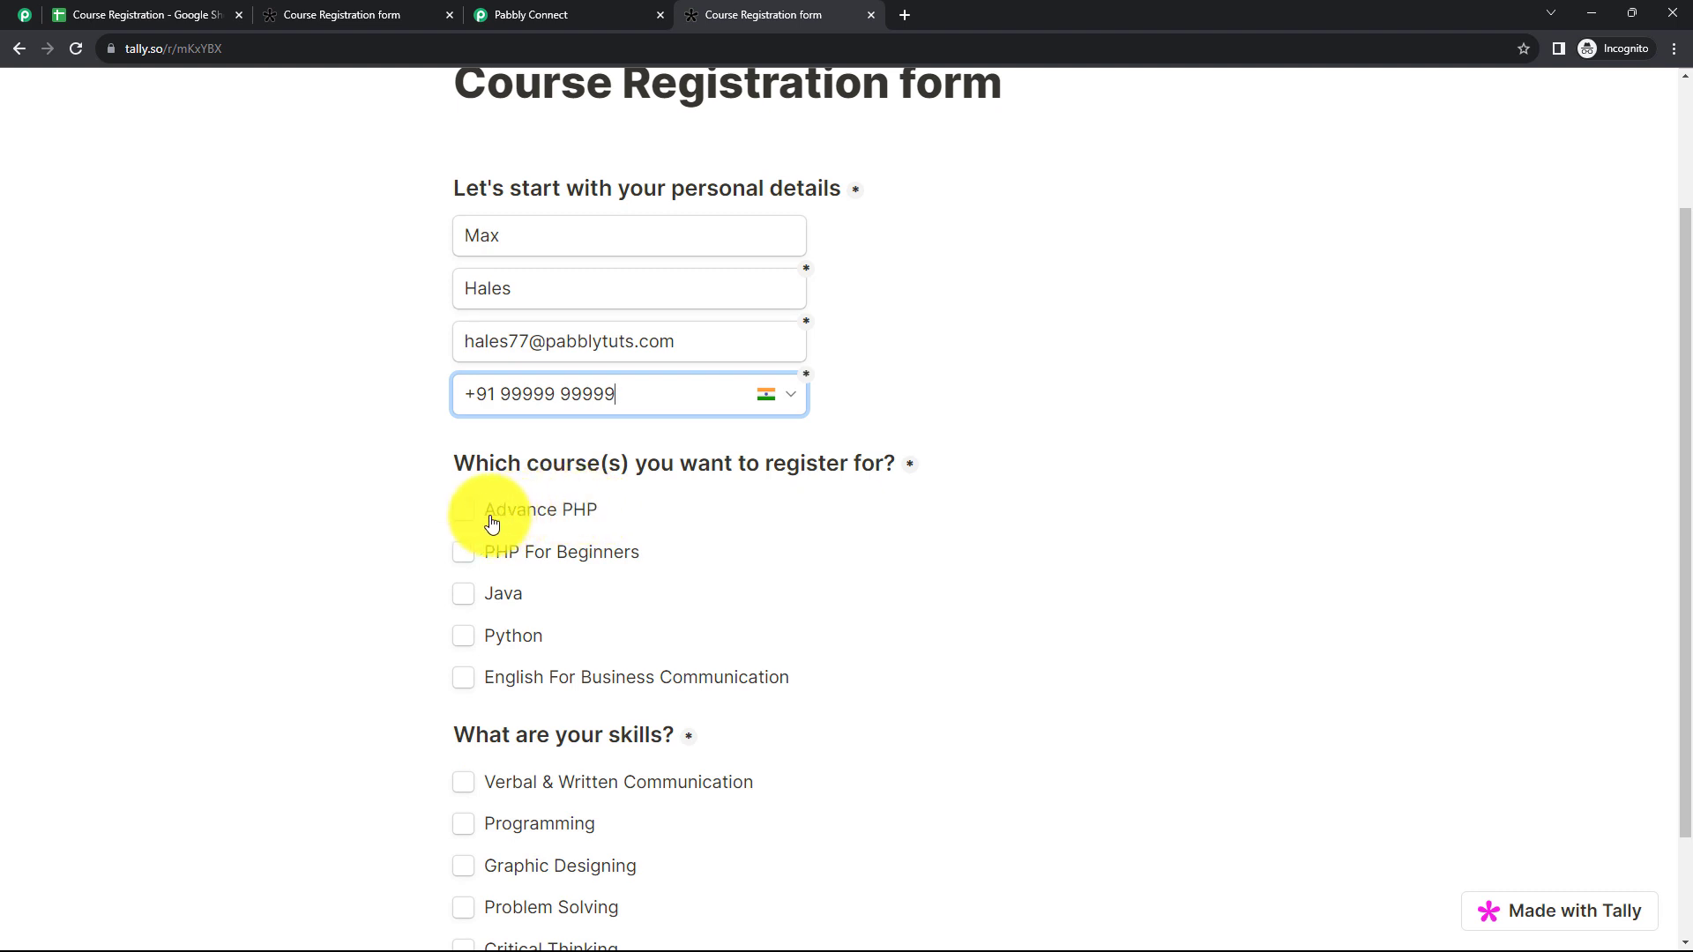
click(462, 511)
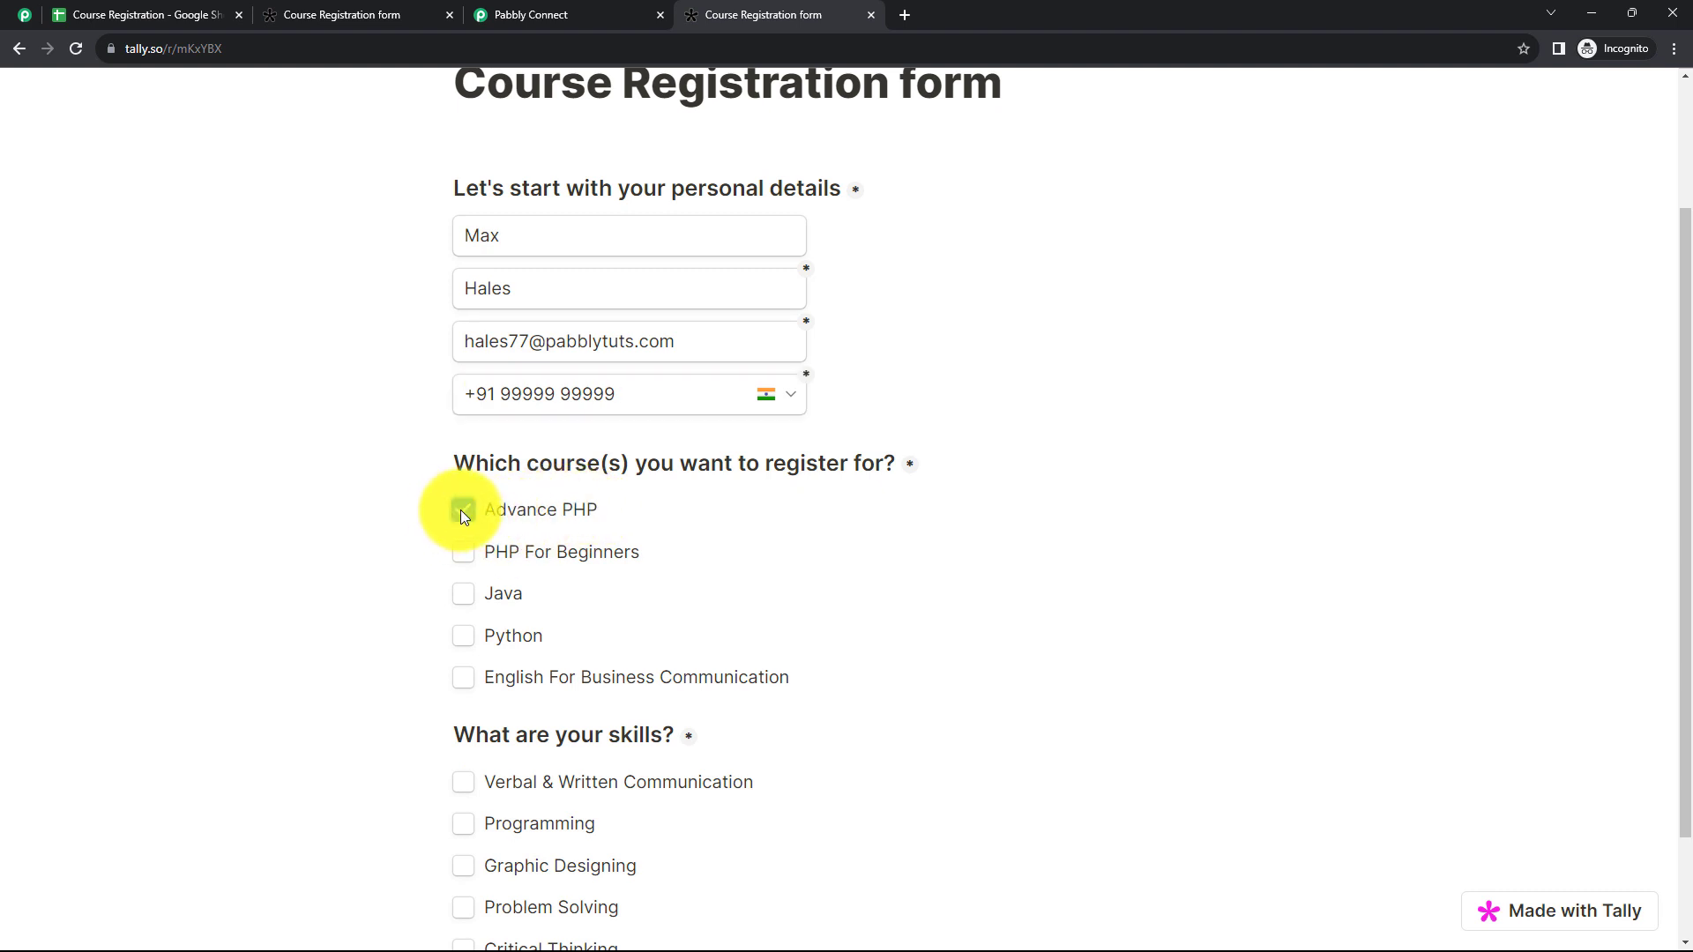
click(472, 553)
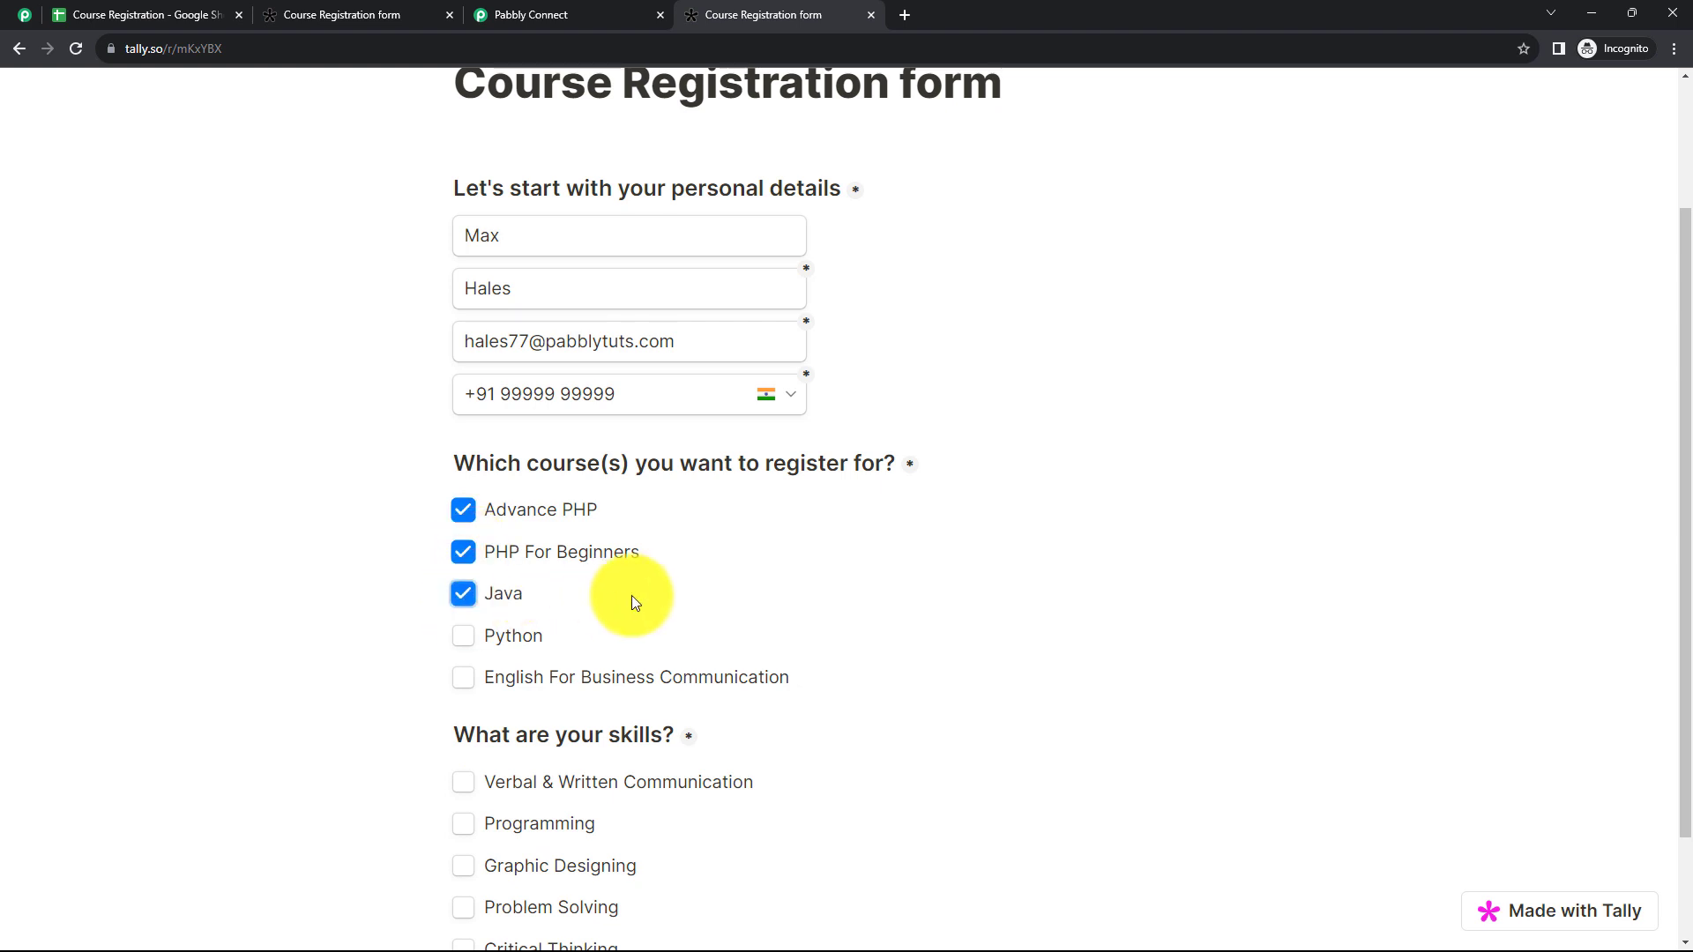
scroll(638, 603, down, 2)
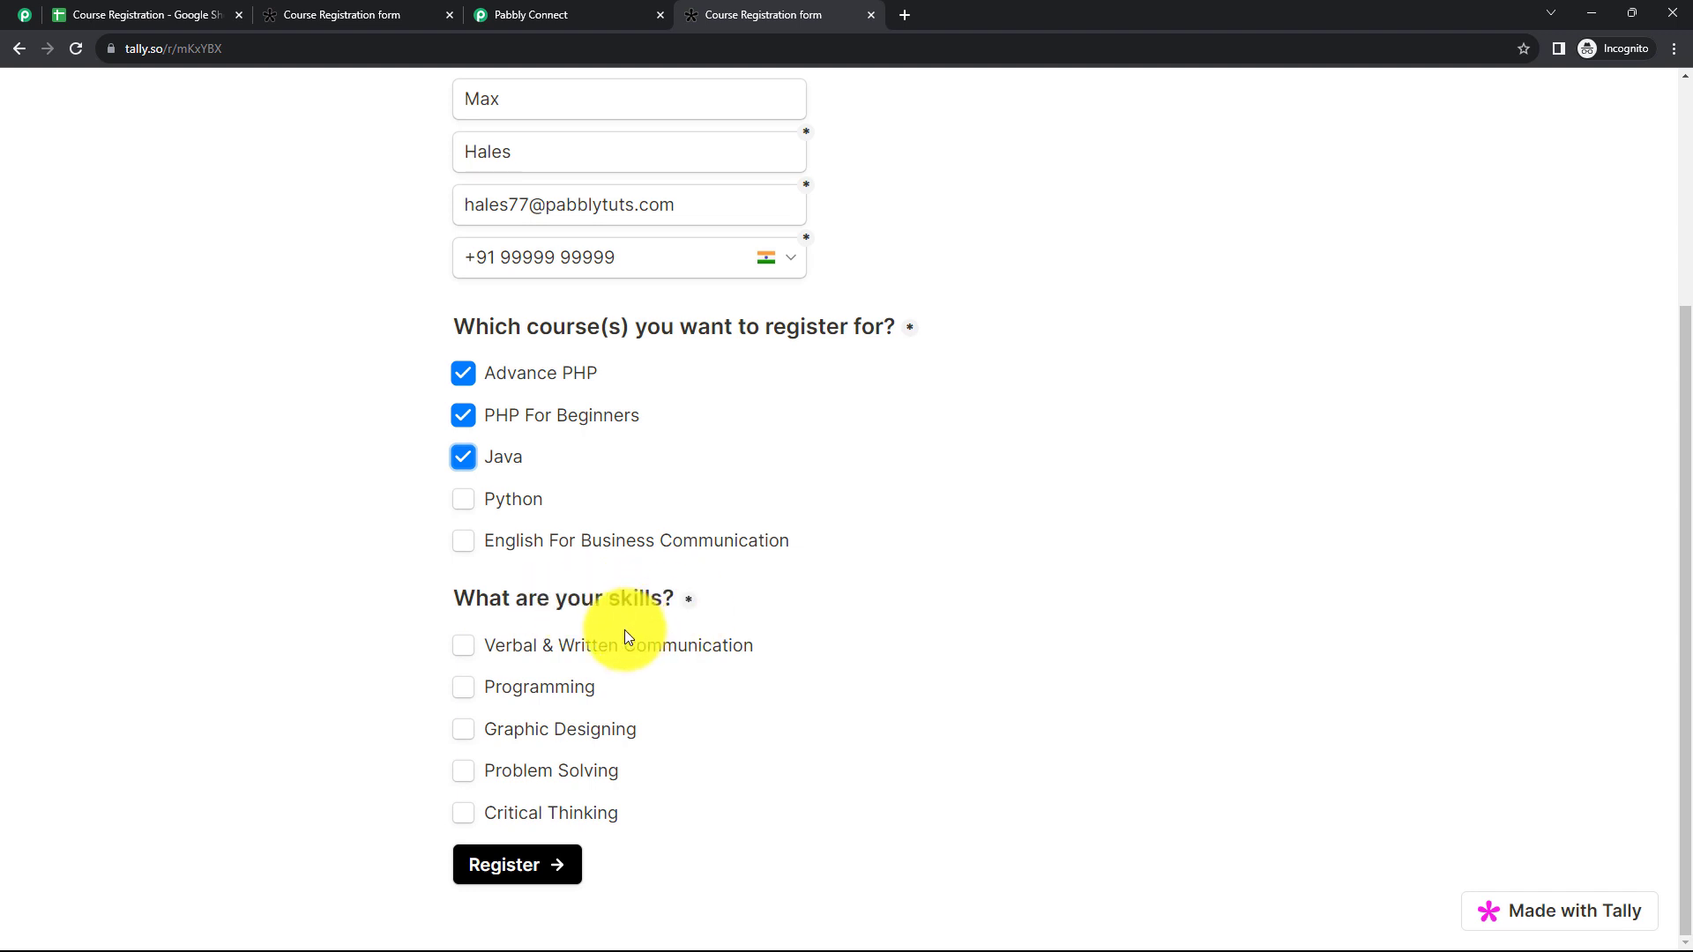
click(471, 685)
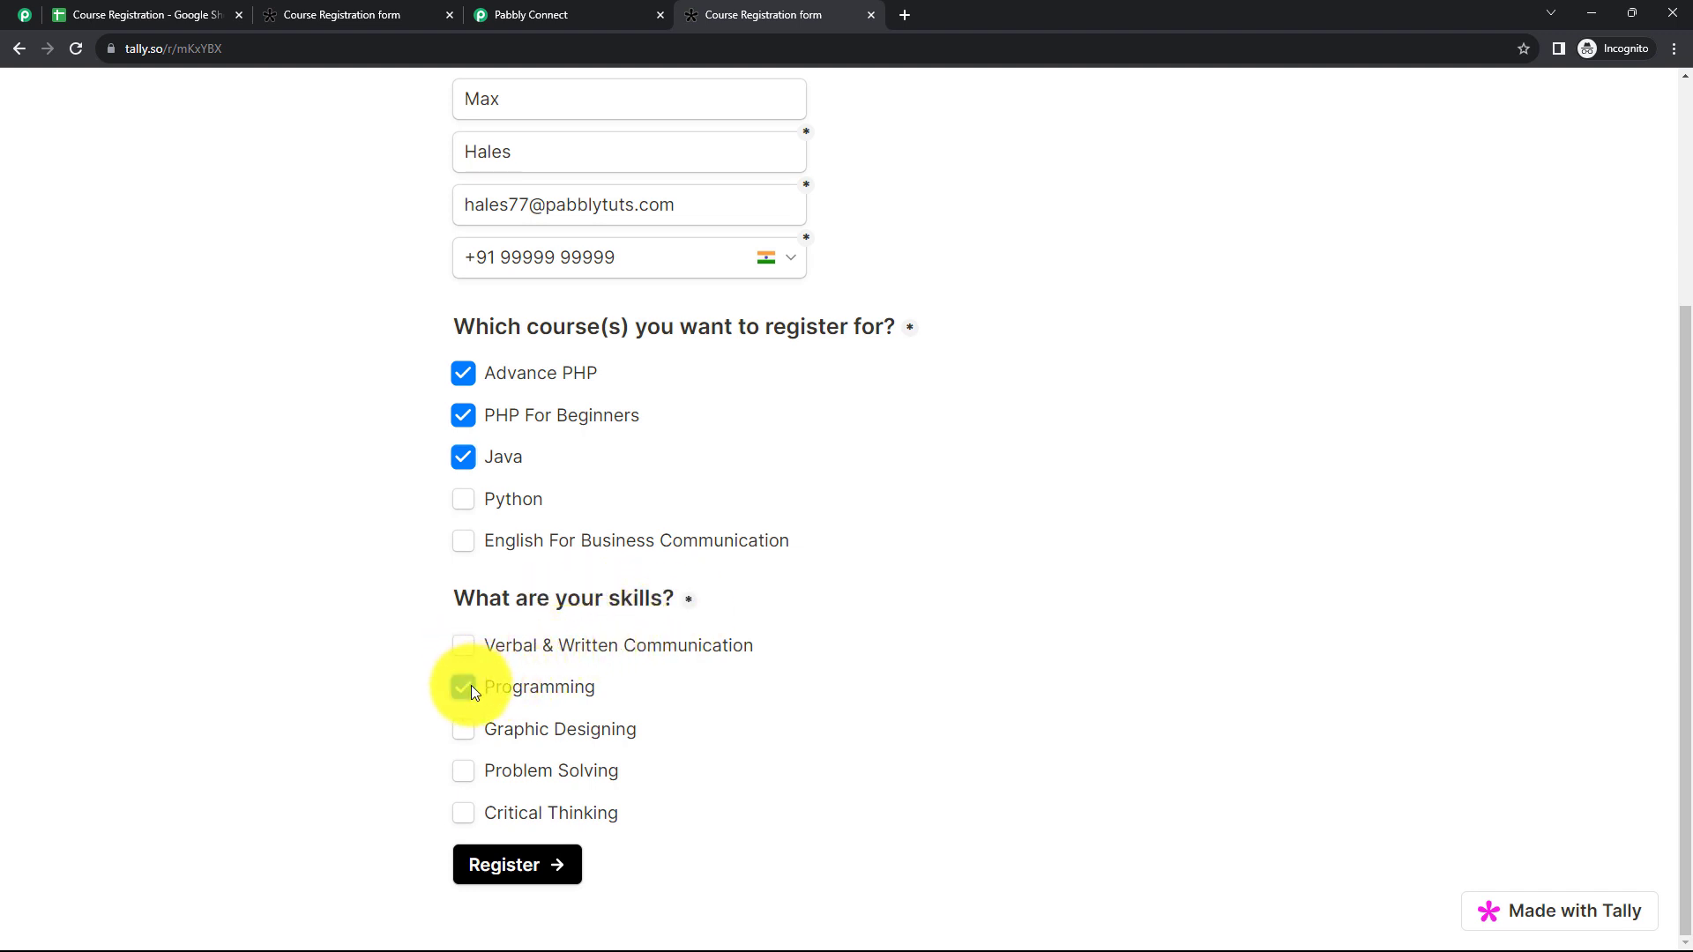
click(468, 768)
click(548, 864)
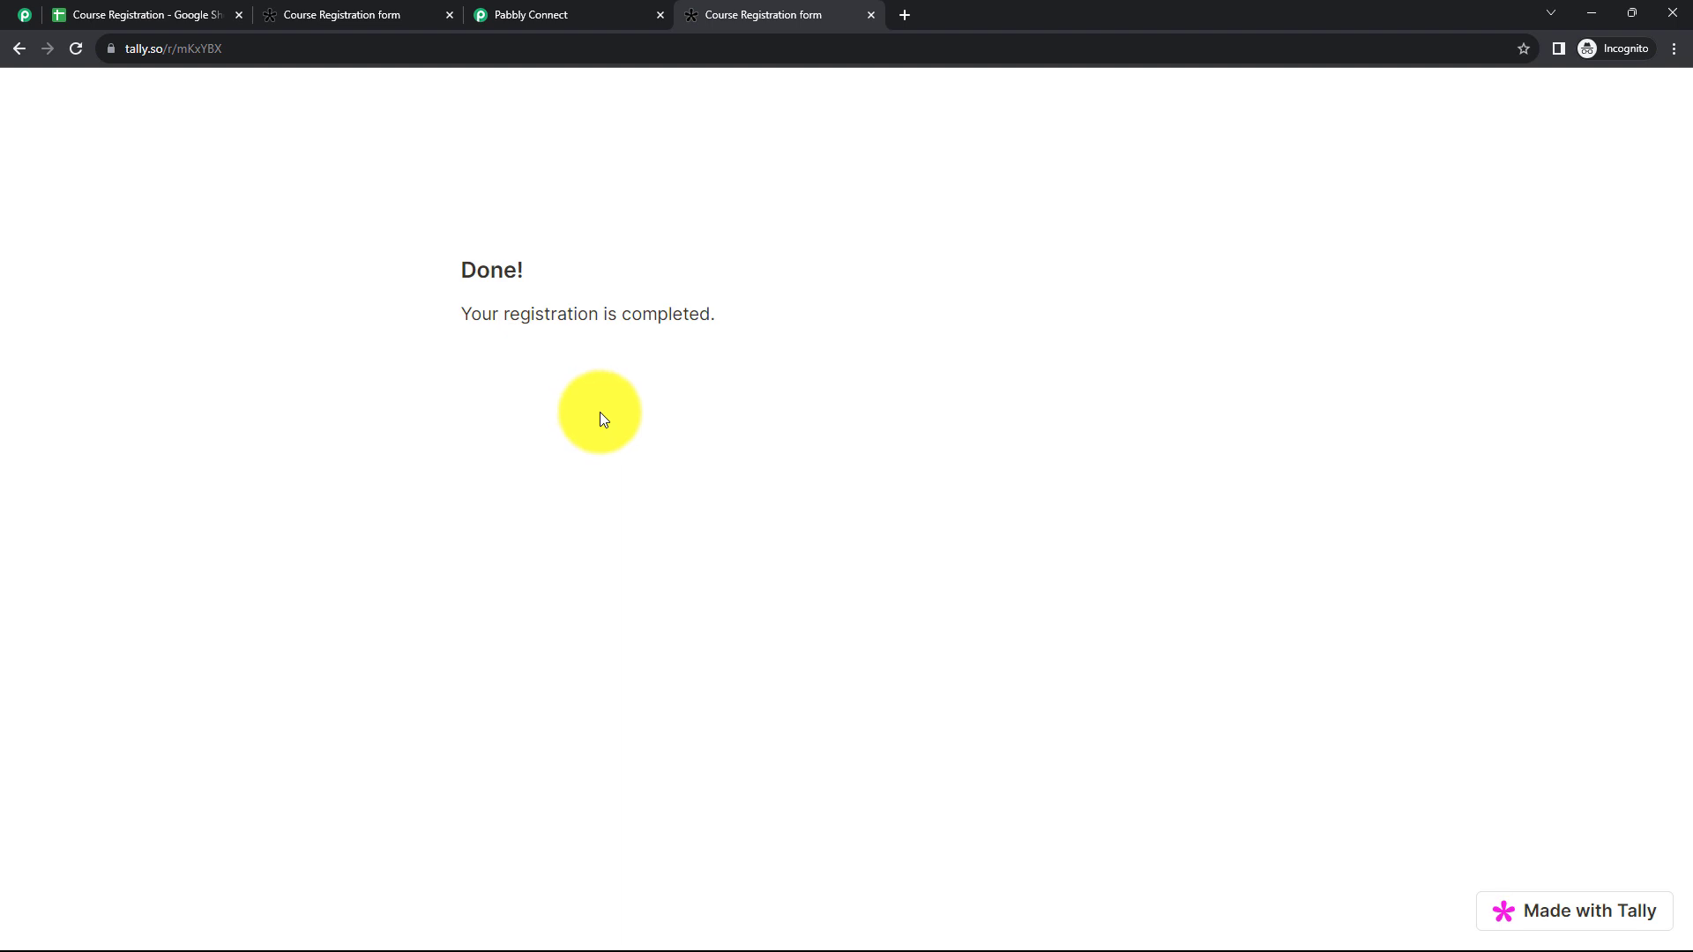
Step: Switch to the Pabbly Connect workflow and check the first name, last name, email address and phone number in the Tally trigger's received response
click(536, 15)
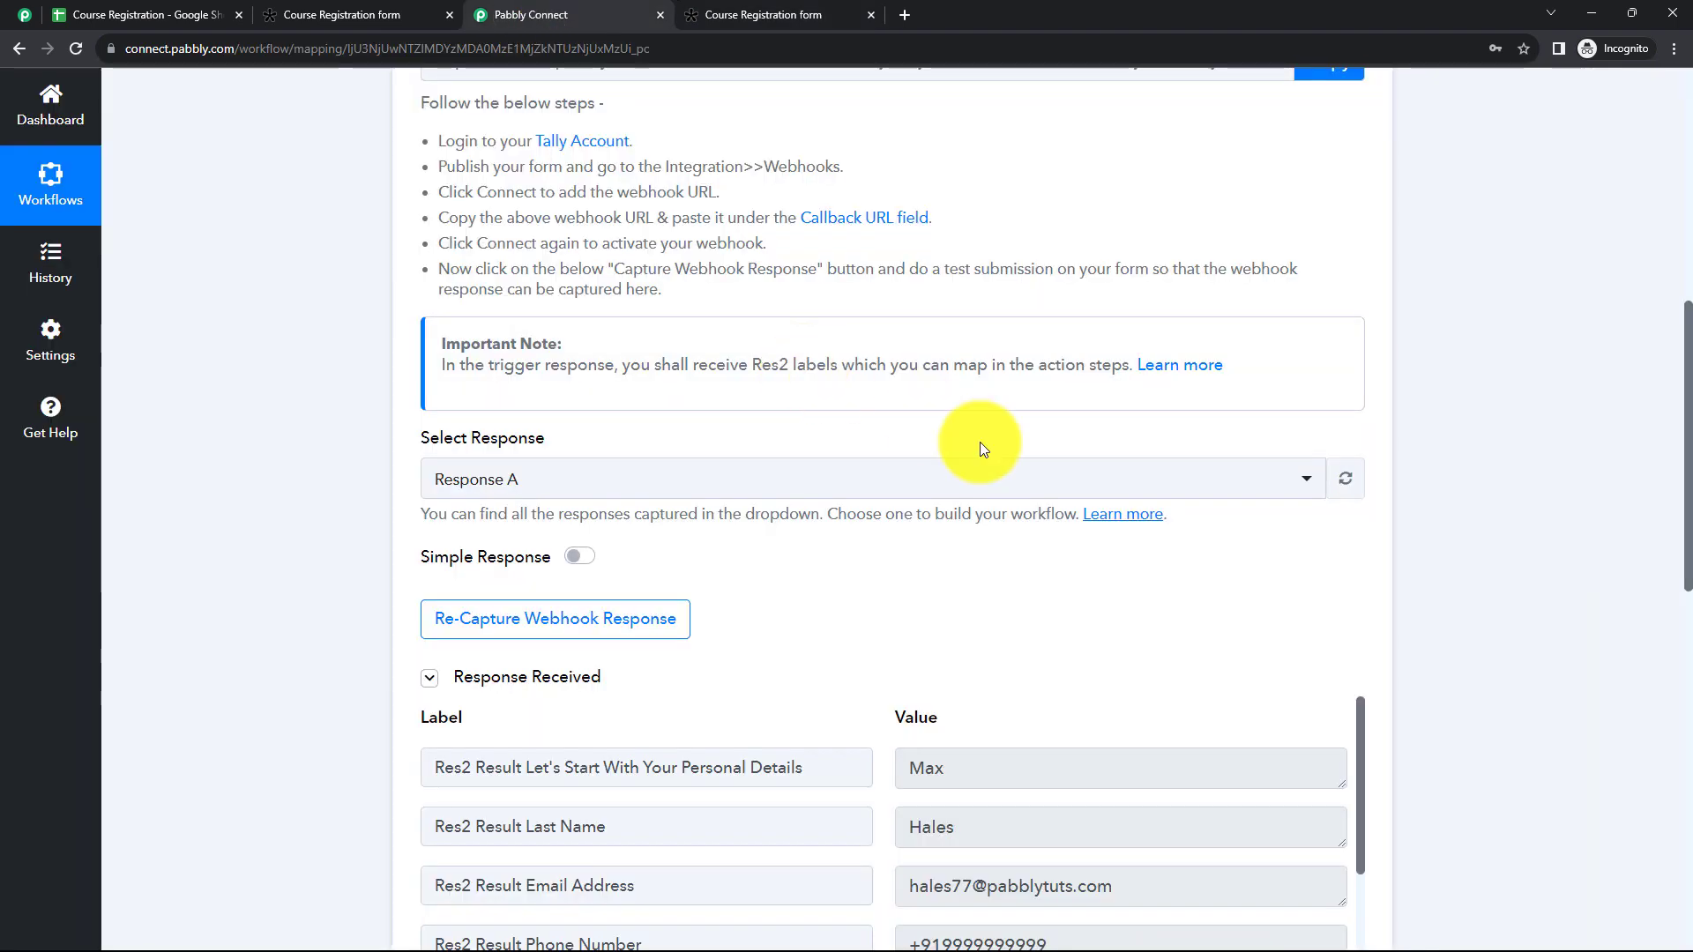
scroll(980, 442, down, 4)
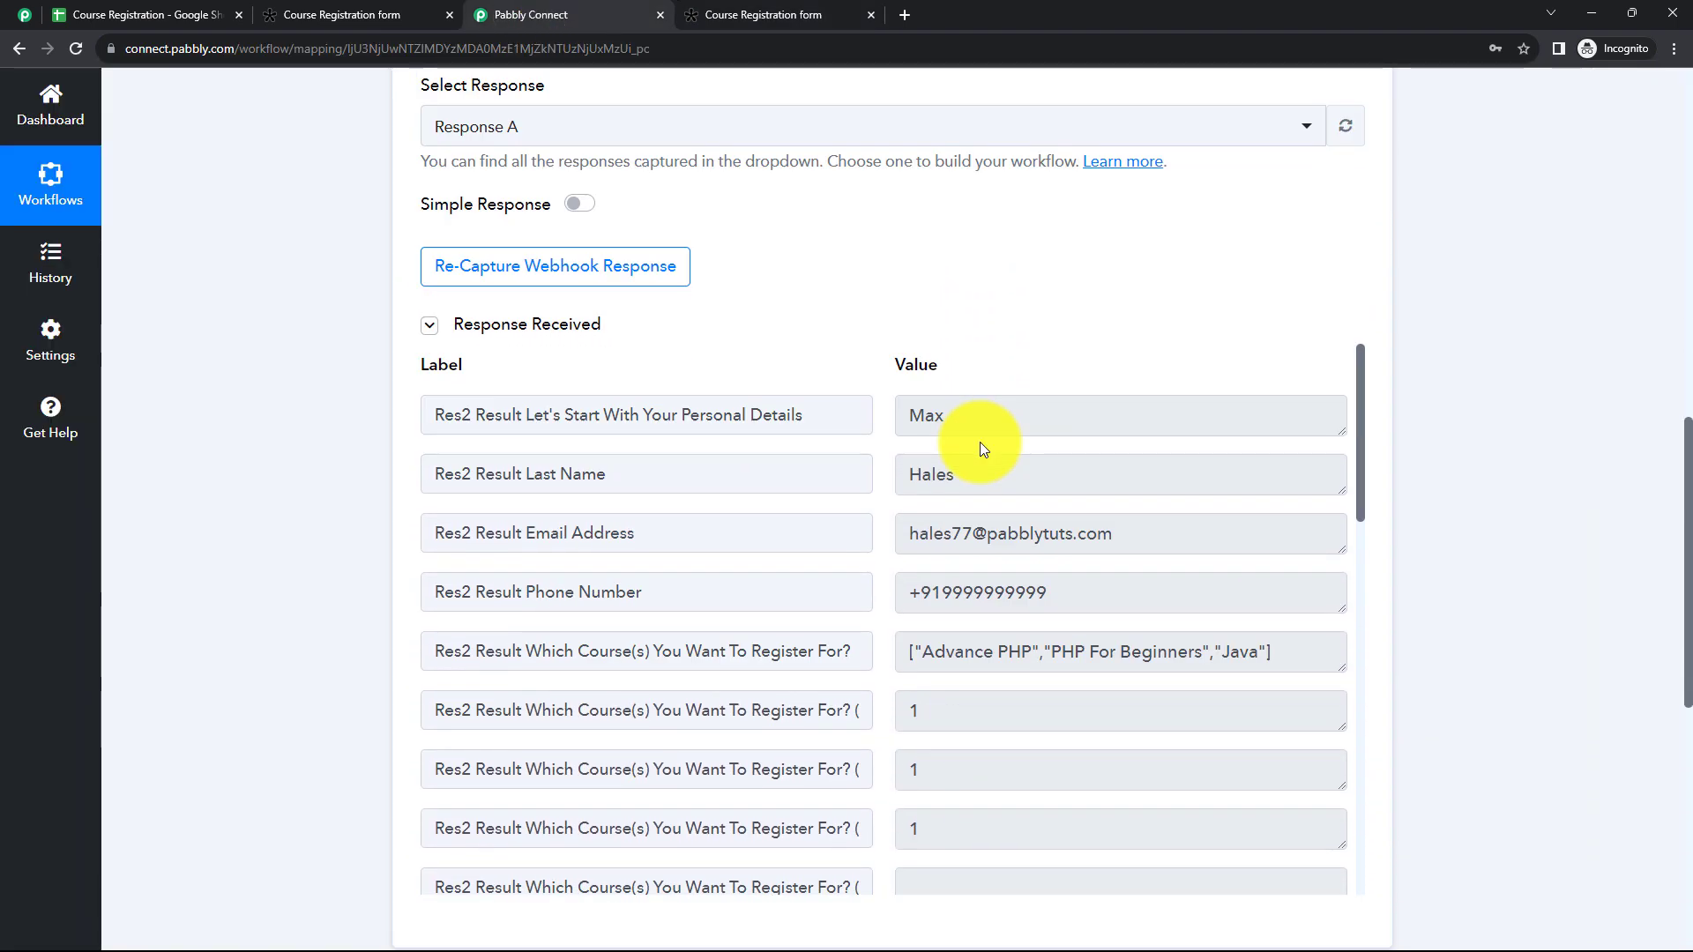
click(979, 459)
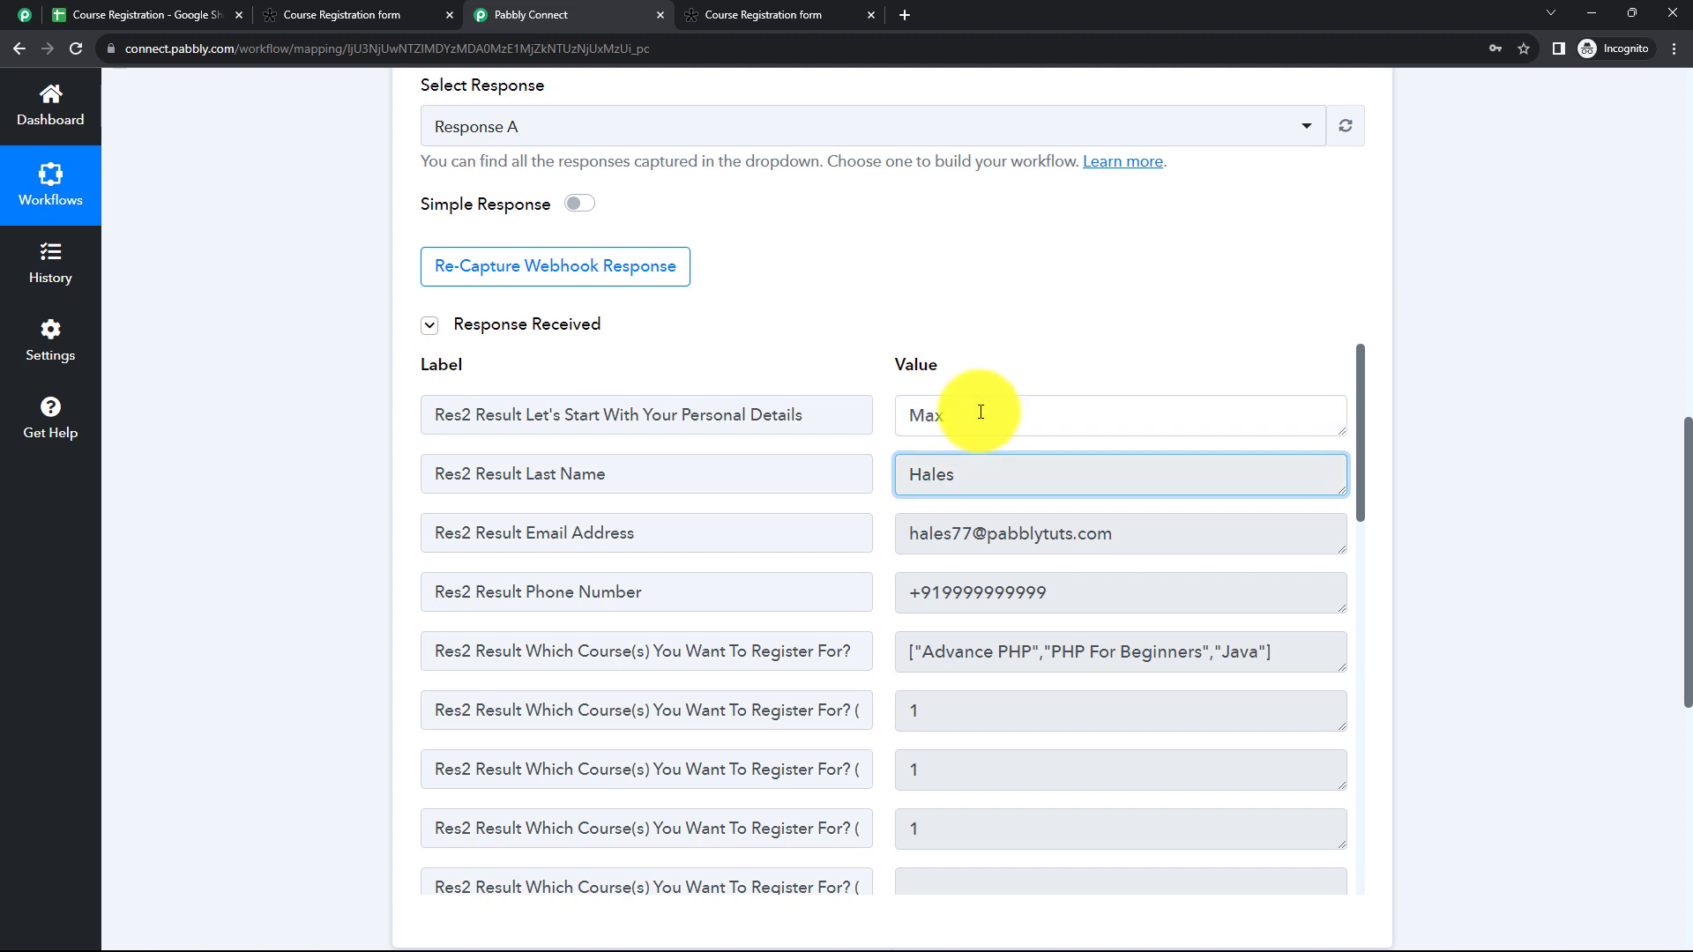
drag(981, 411, 899, 415)
drag(970, 476, 897, 476)
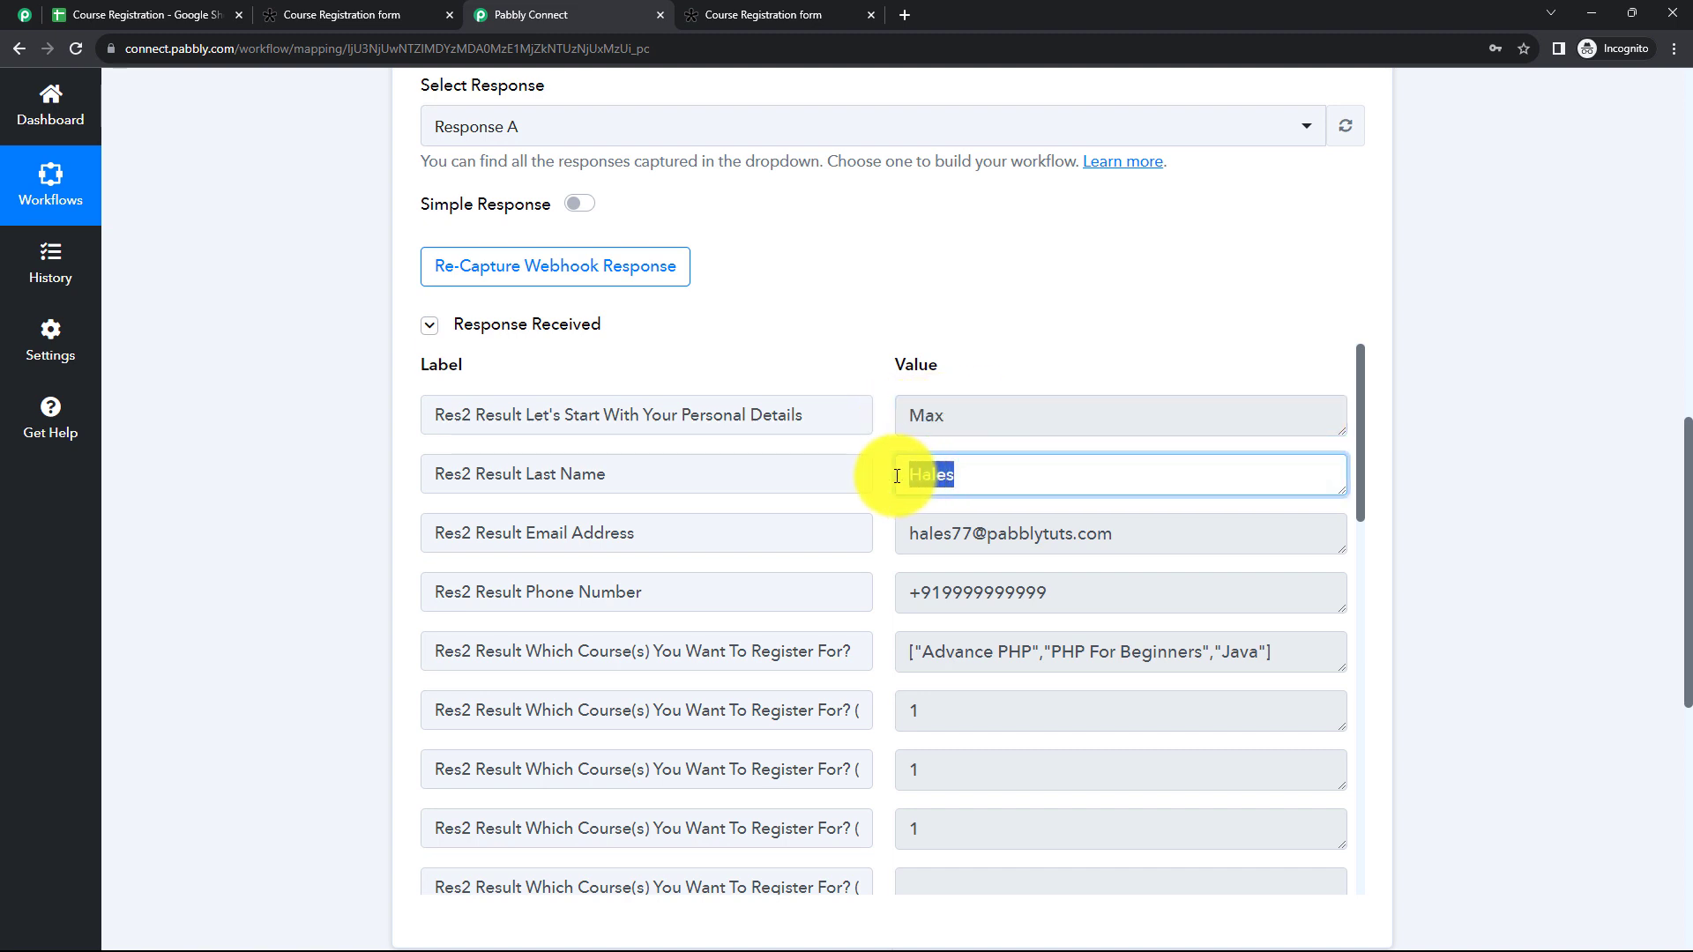
click(1096, 531)
drag(1096, 530, 908, 533)
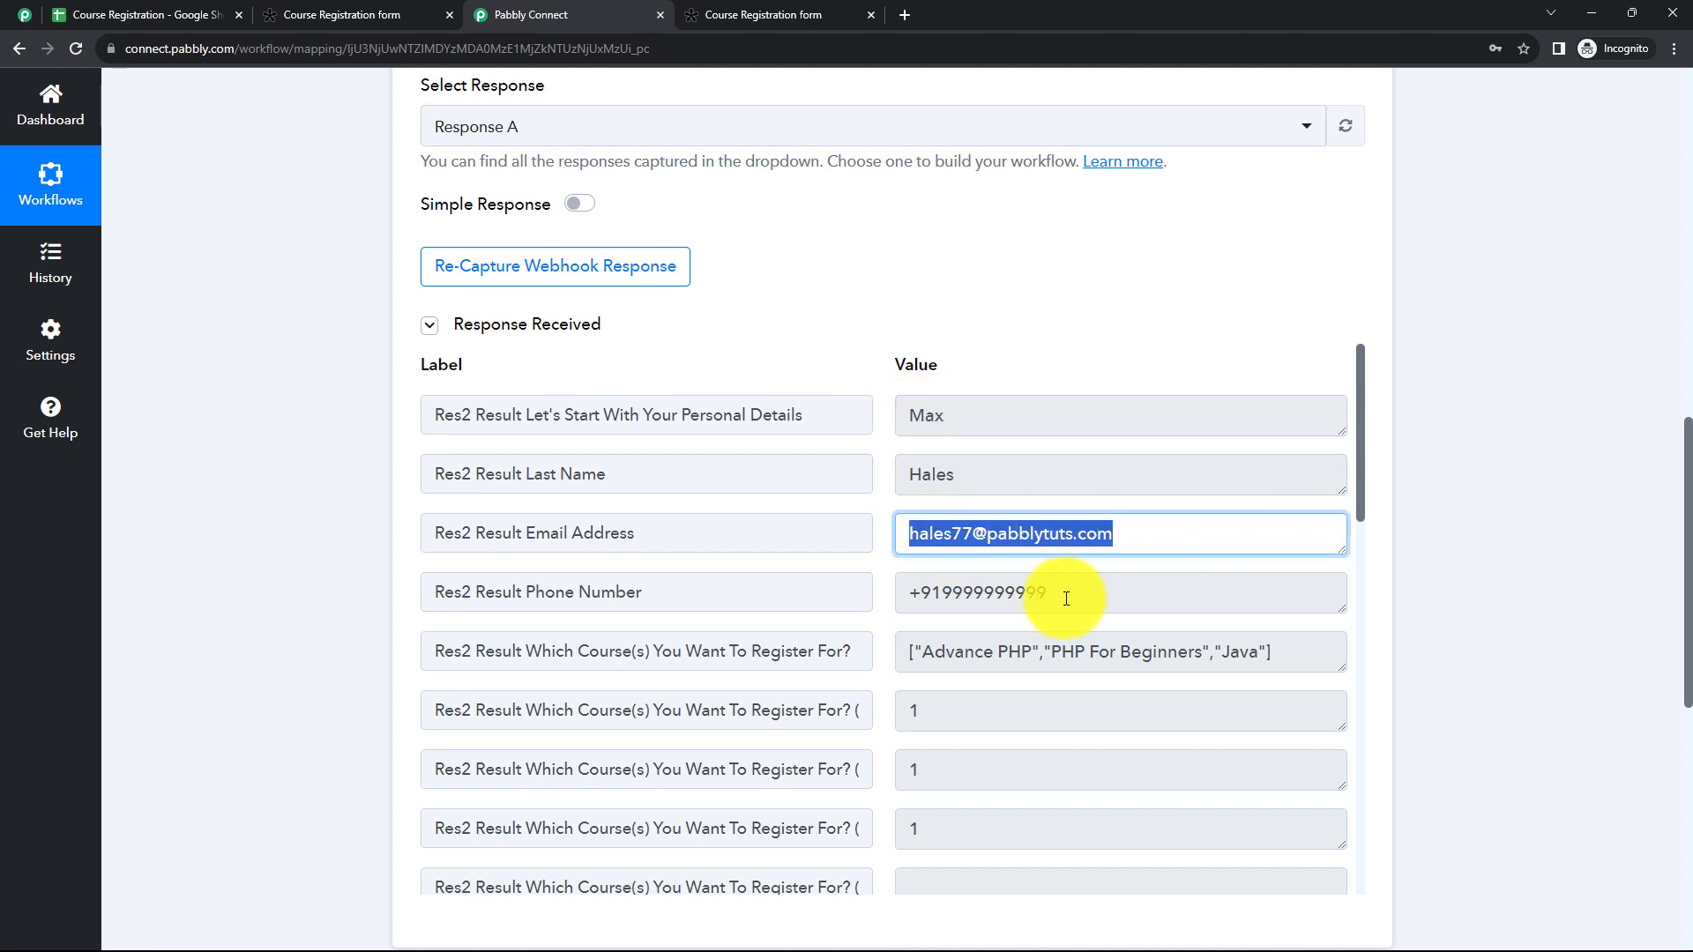
click(1066, 599)
drag(1066, 599, 908, 593)
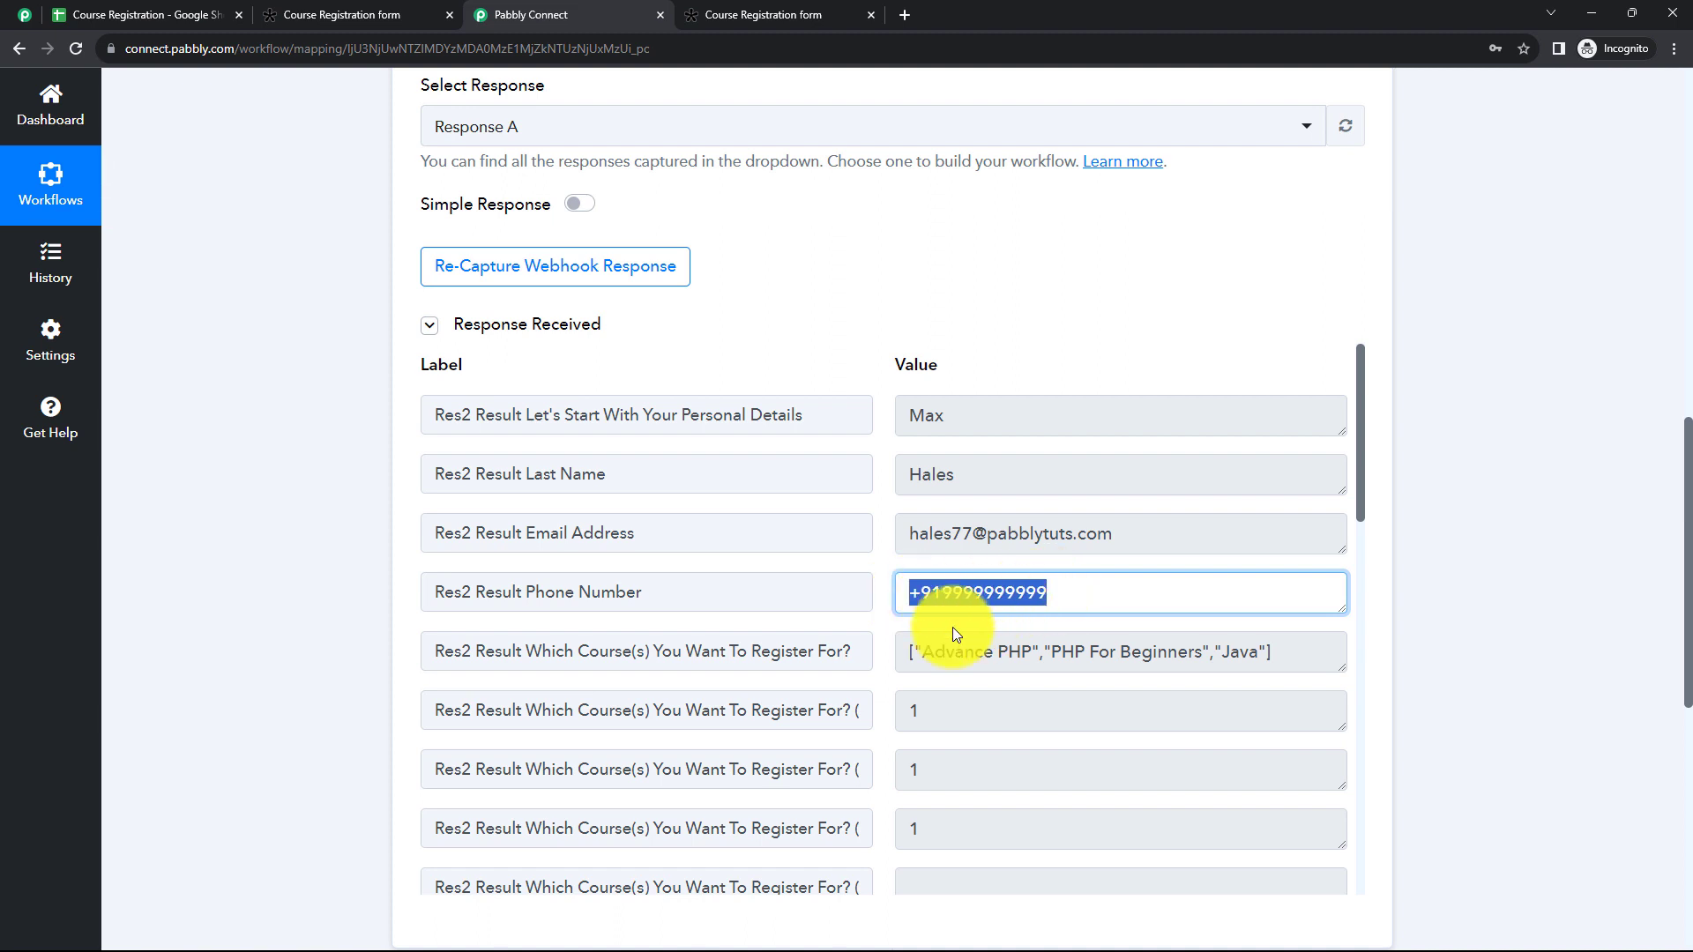
Step: Examine how the trigger's received response lists the selected courses and skills, including the Picklist fields
mouse_move(1340, 667)
mouse_down()
mouse_move(1341, 717)
mouse_move(1341, 679)
mouse_up()
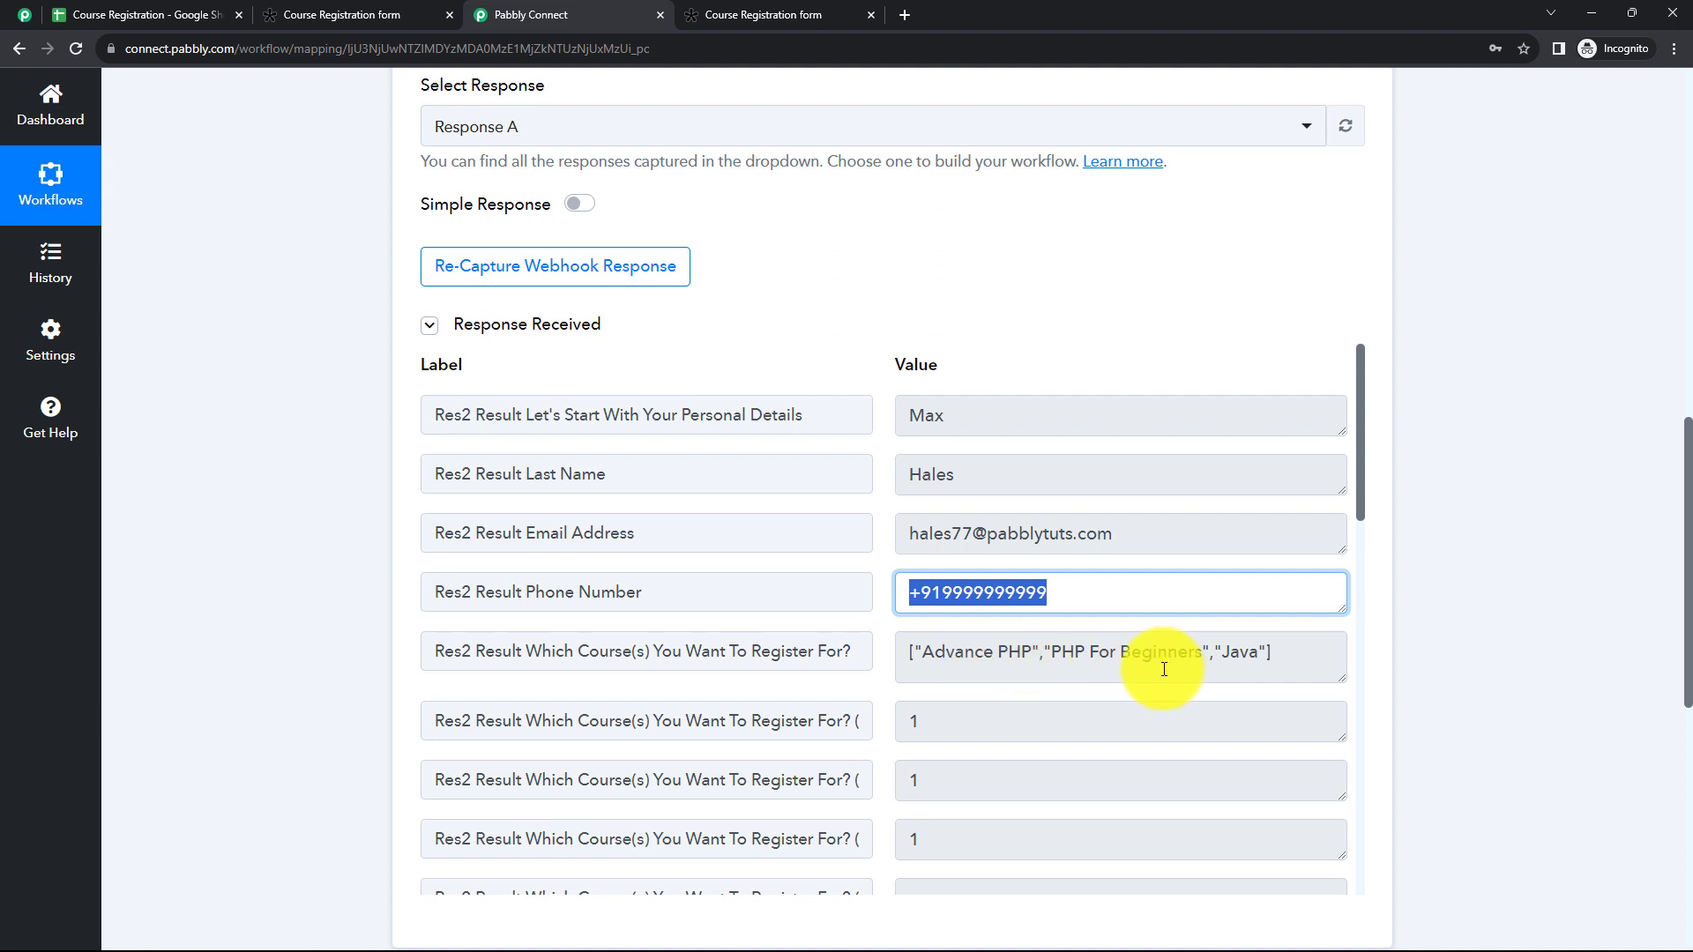
scroll(1330, 547, down, 2)
scroll(1330, 547, down, 2)
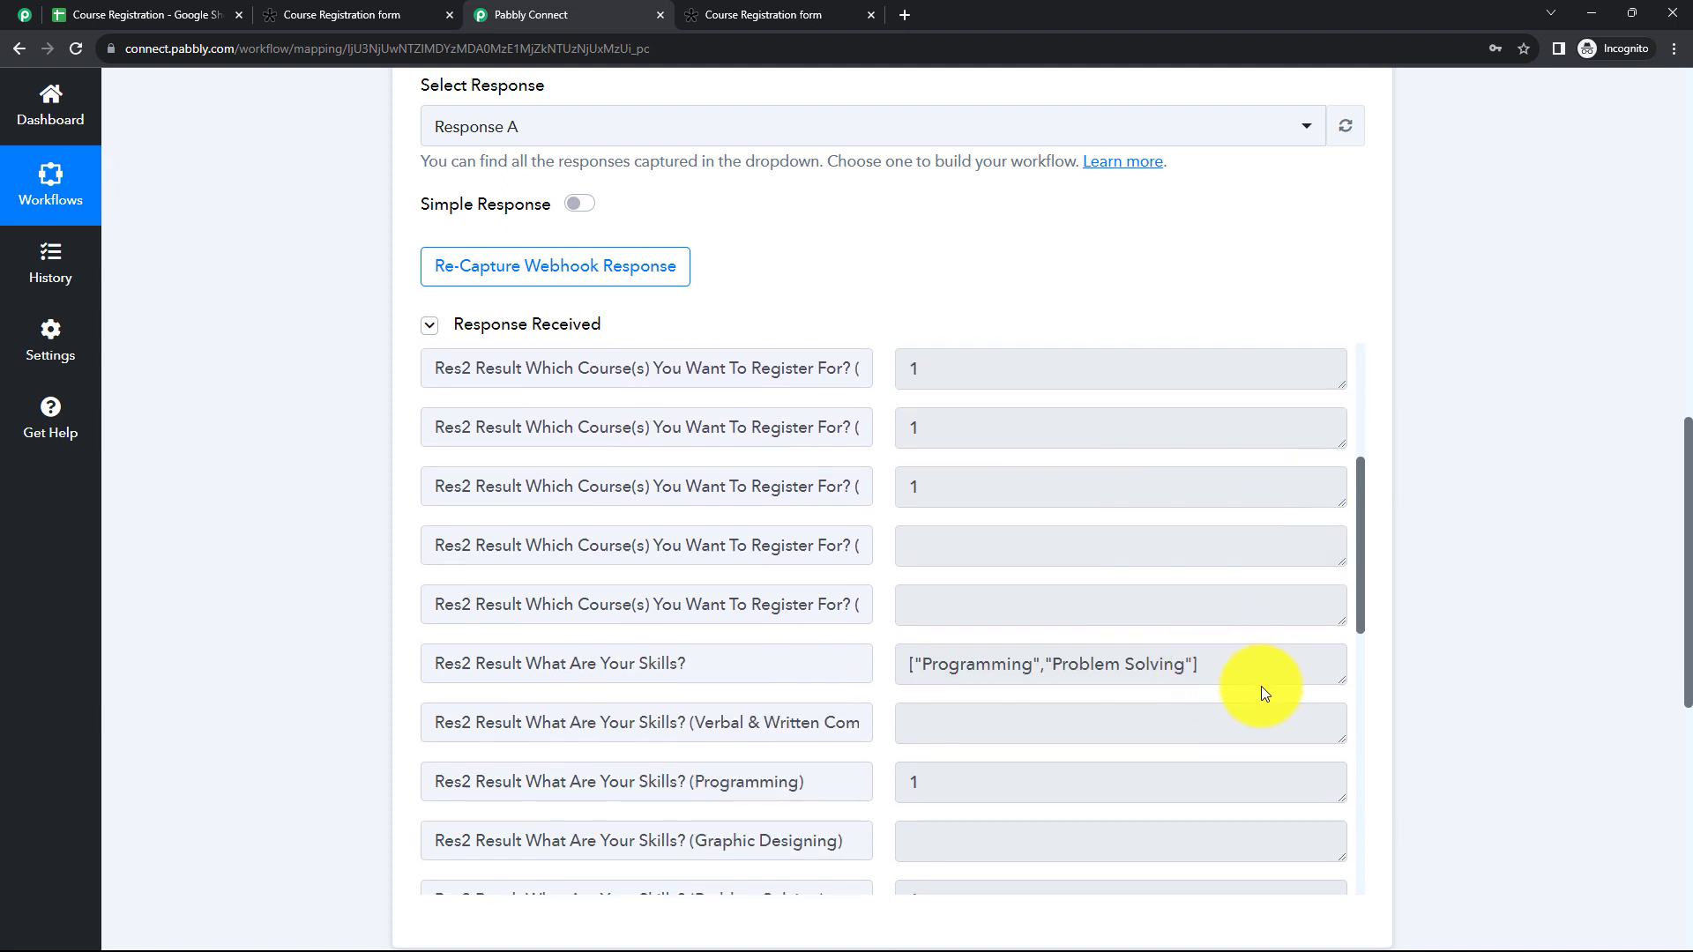
click(1234, 681)
click(1135, 710)
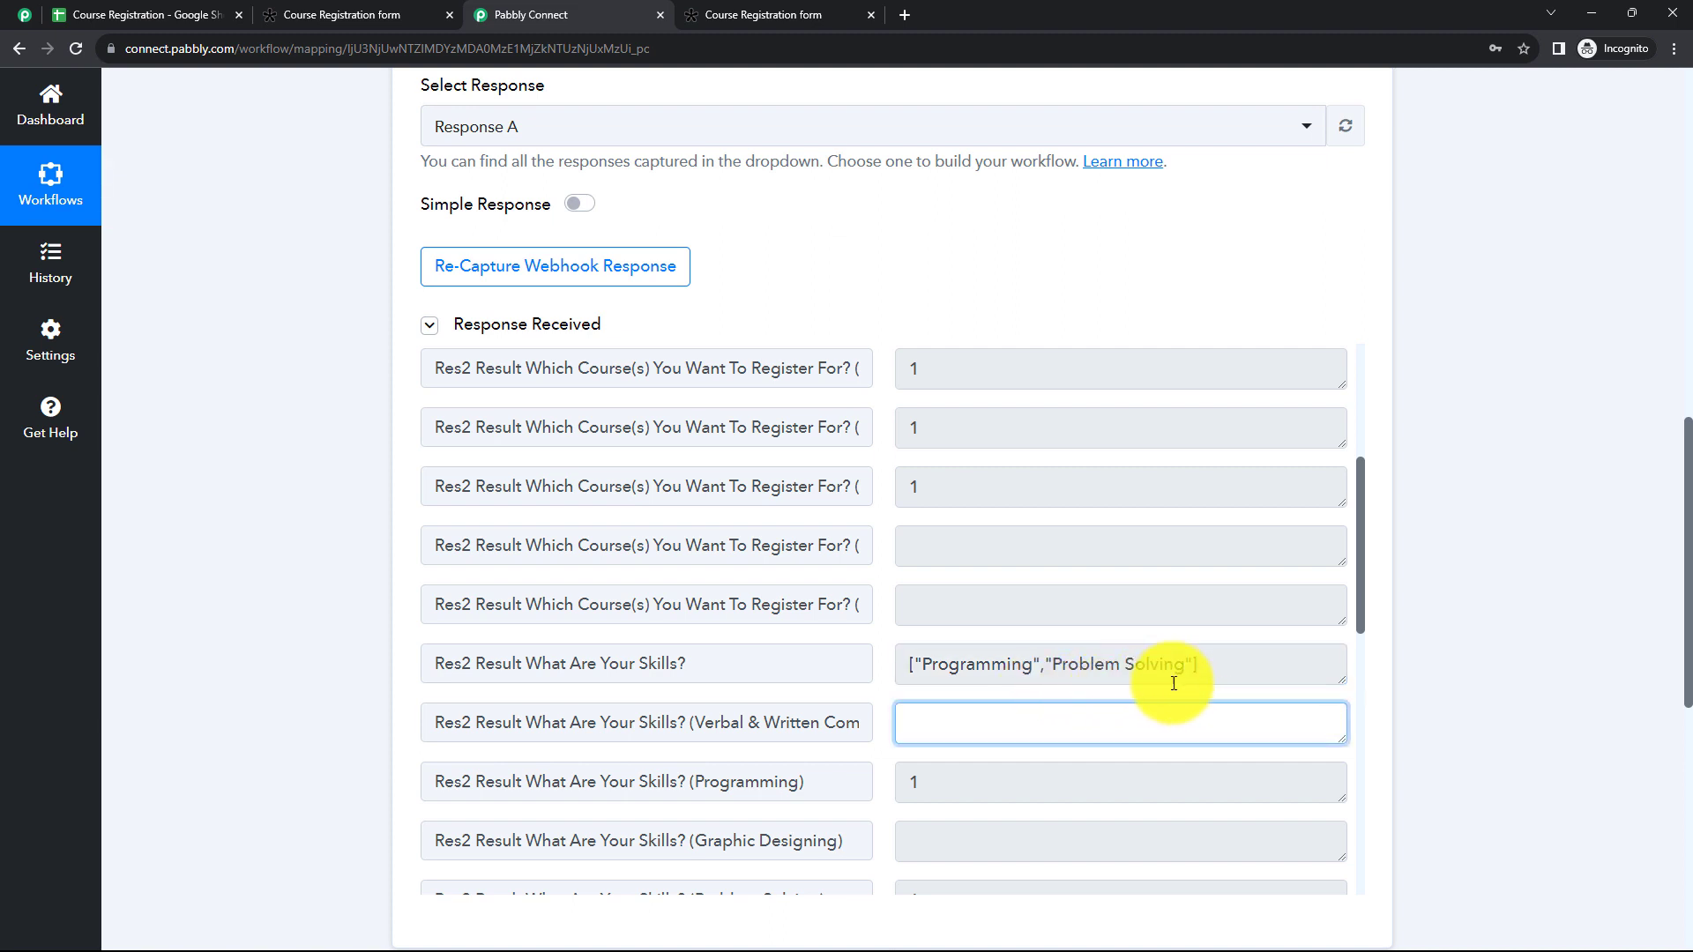
scroll(1213, 674, down, 2)
scroll(1213, 673, down, 2)
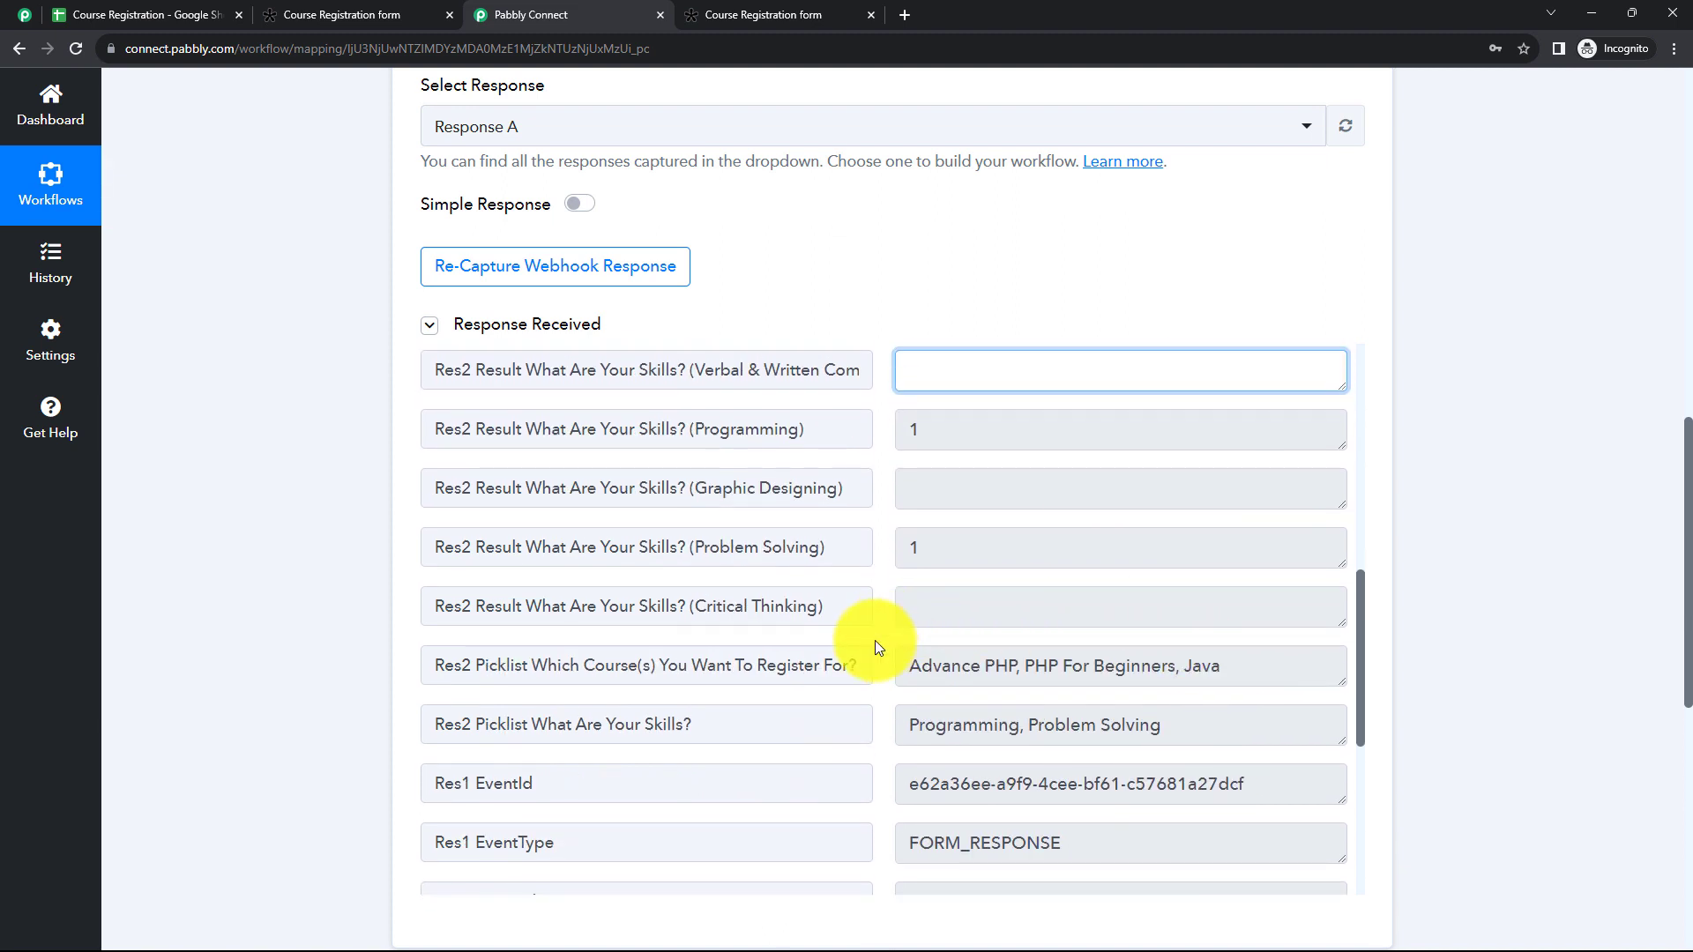
scroll(1008, 713, down, 2)
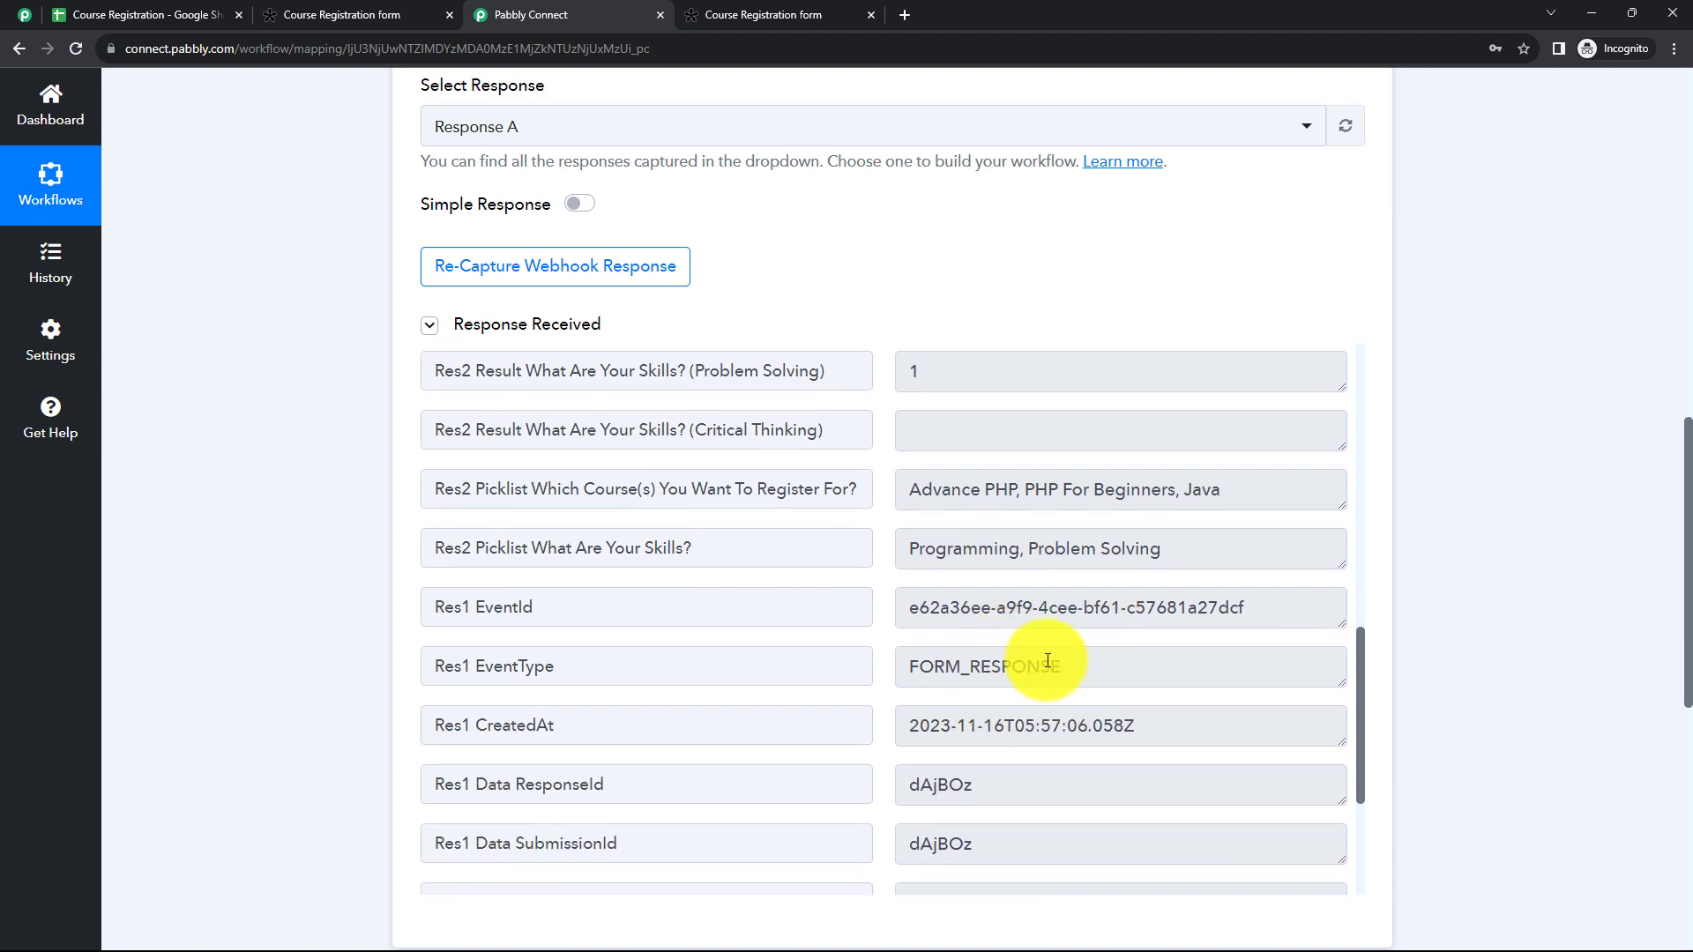
scroll(793, 238, up, 7)
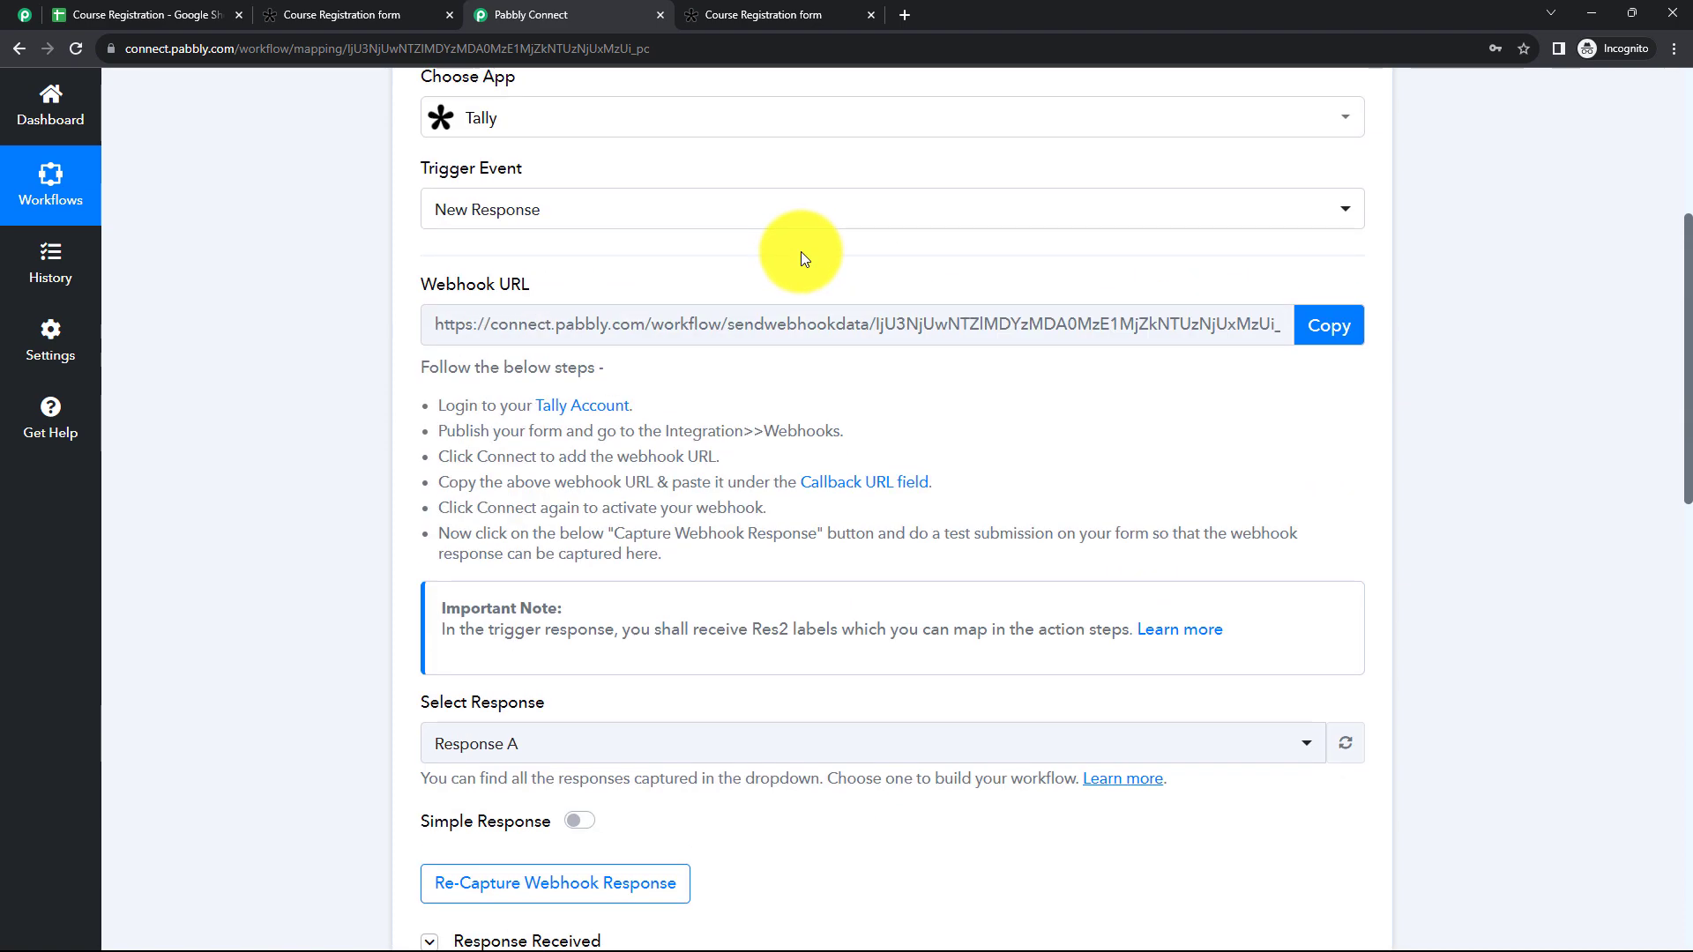
scroll(801, 251, up, 4)
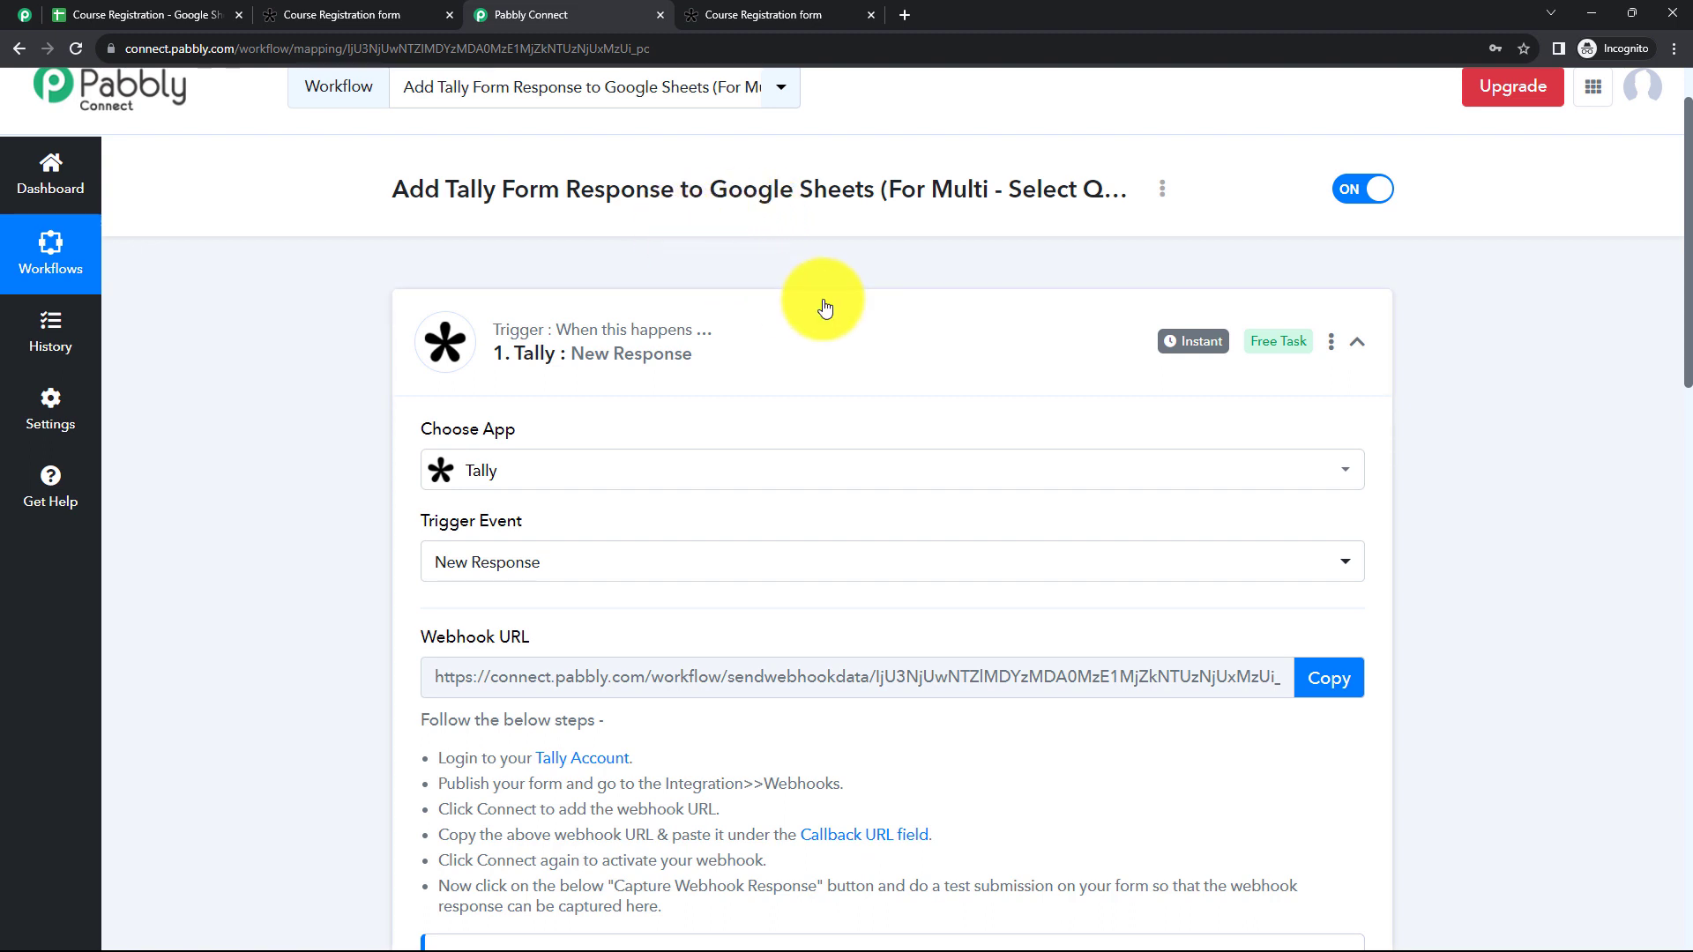
Step: Review the column headers in the Course Registration spreadsheet and return to the Pabbly Connect workflow
click(170, 15)
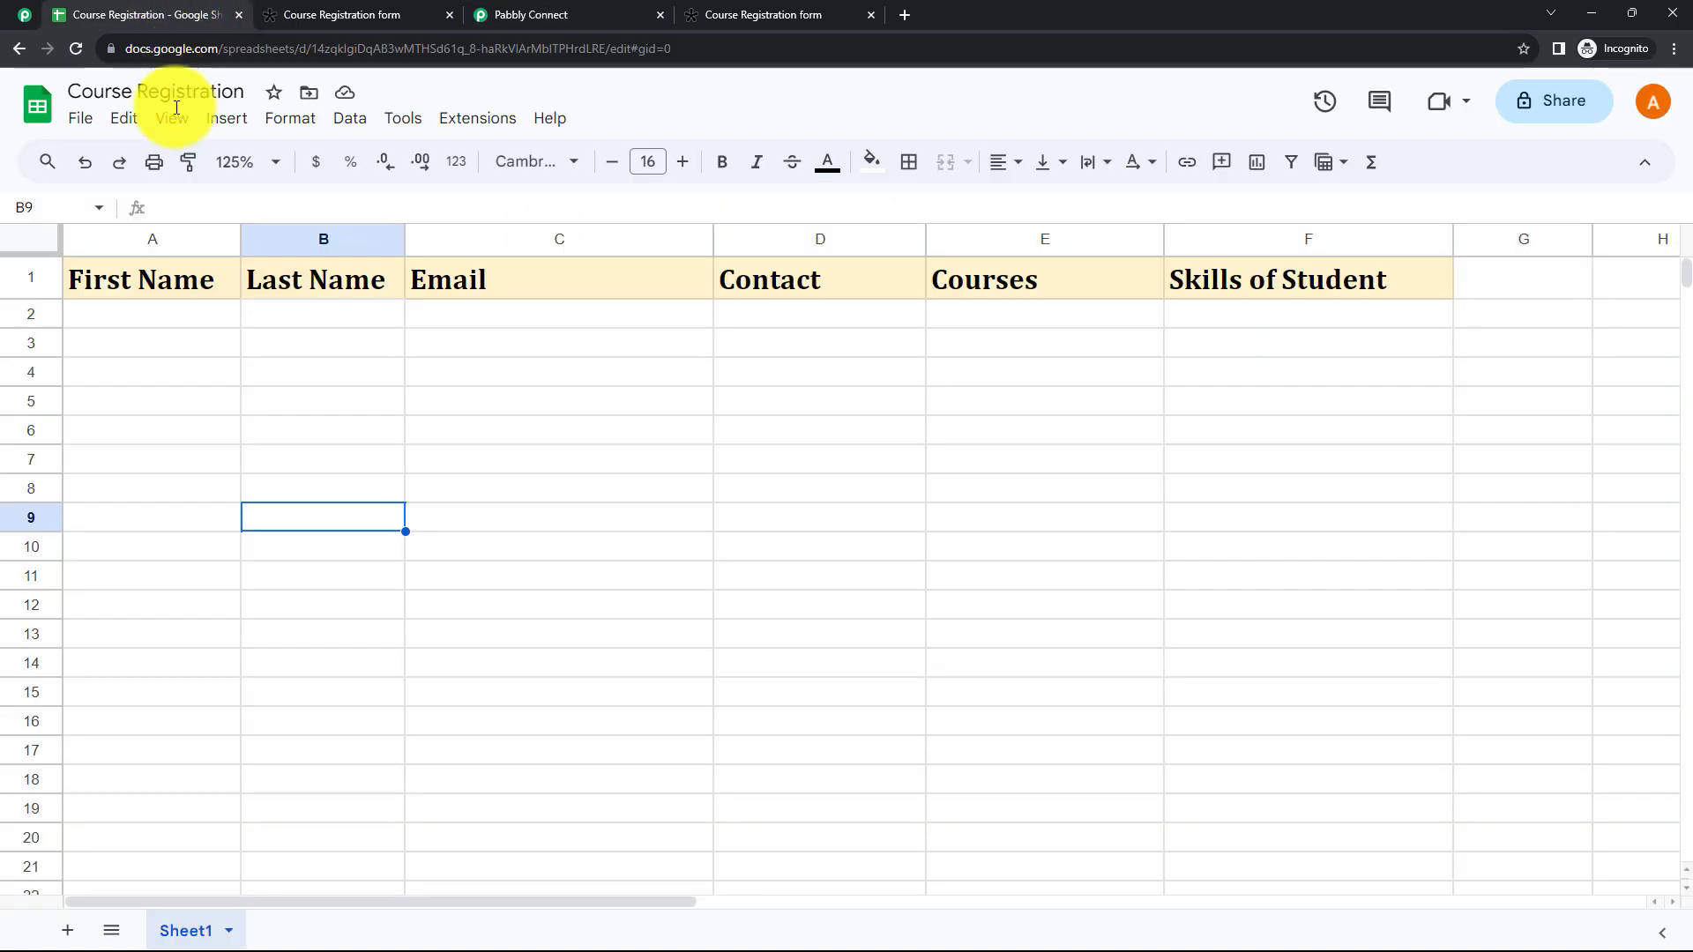
click(567, 459)
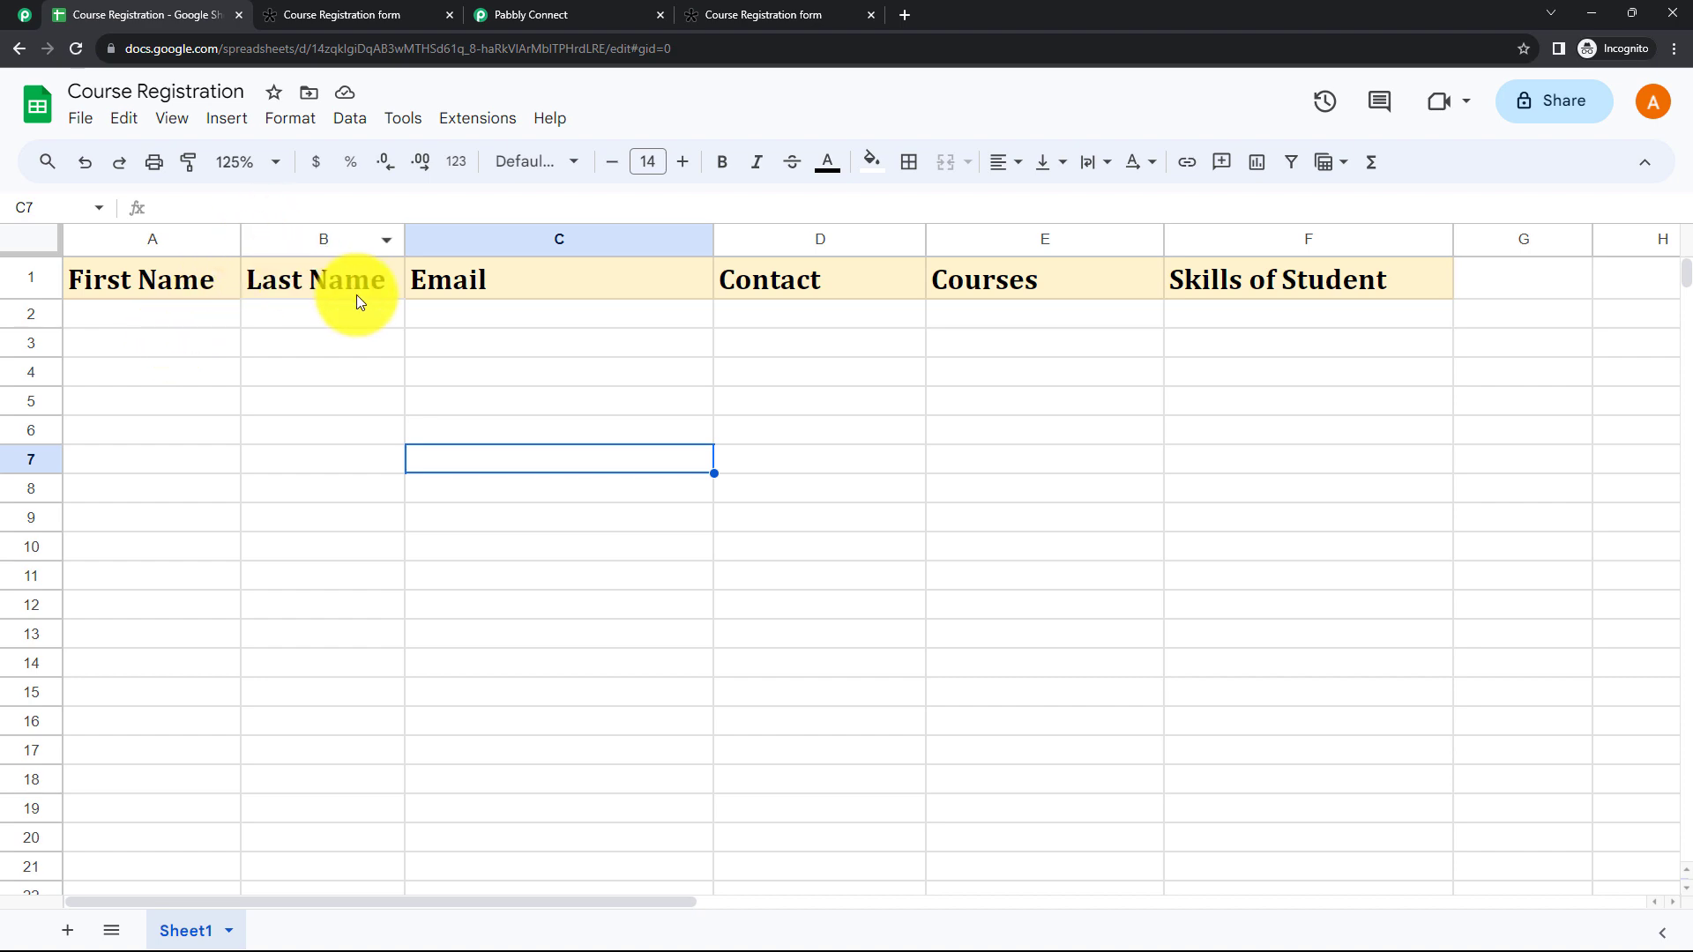
click(544, 10)
Step: Inspect the brackets and quotation marks around the course names in the response's Which Course(s) You Want To Register For? value
scroll(798, 479, down, 6)
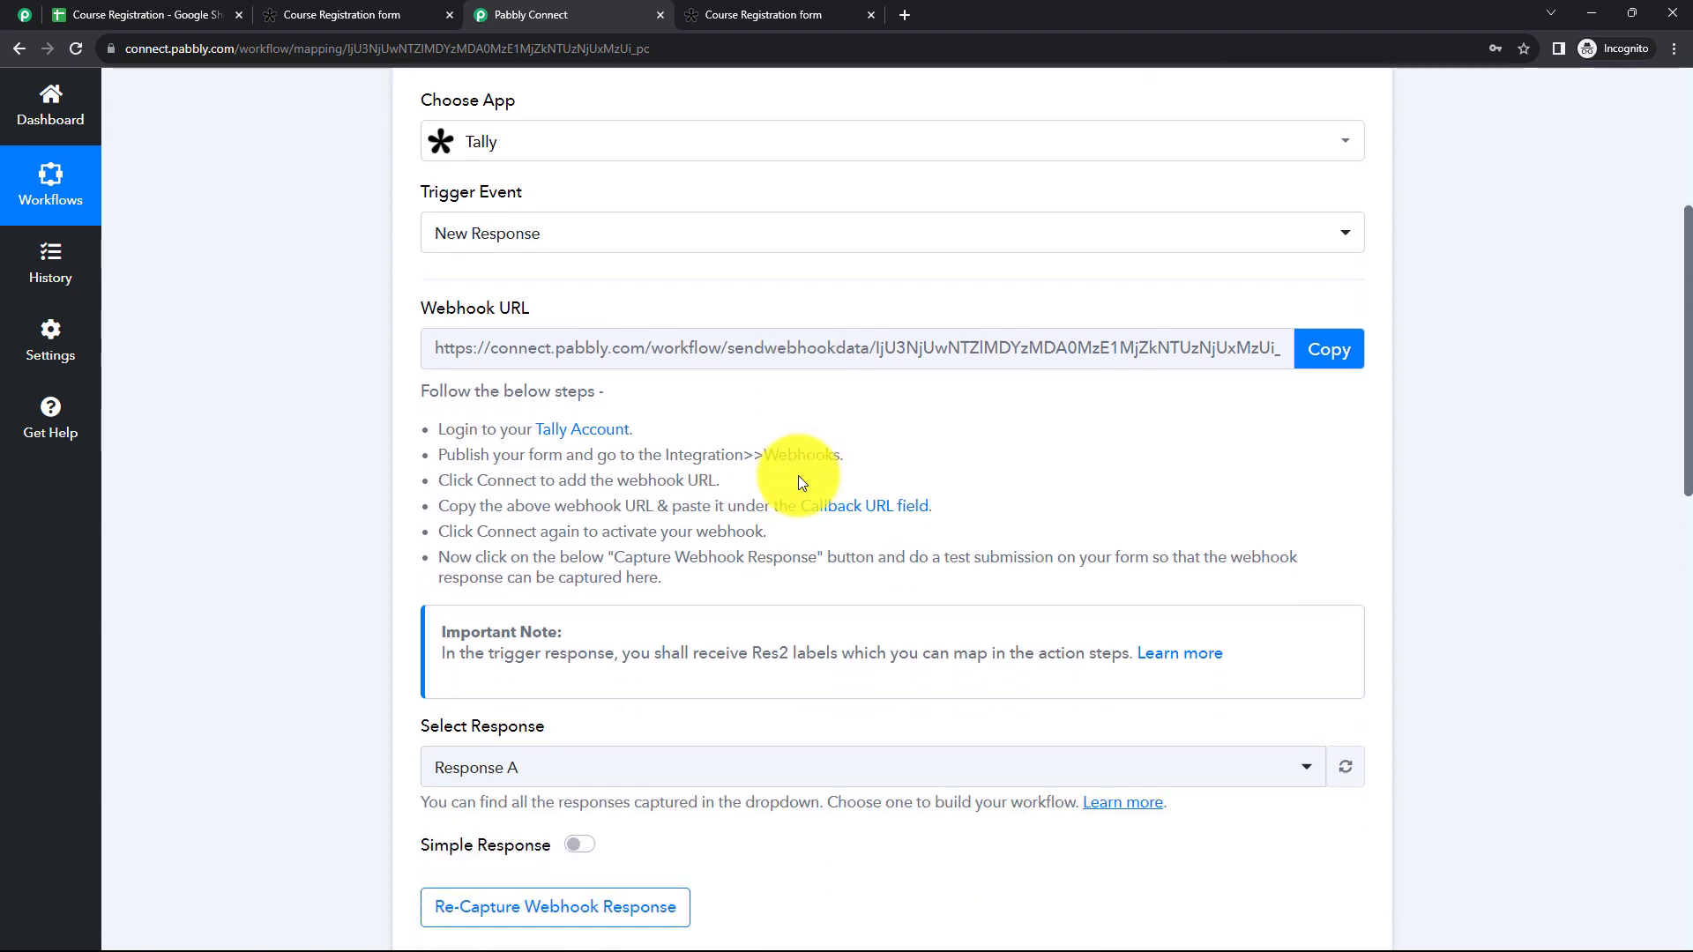
scroll(798, 480, down, 5)
scroll(889, 500, up, 10)
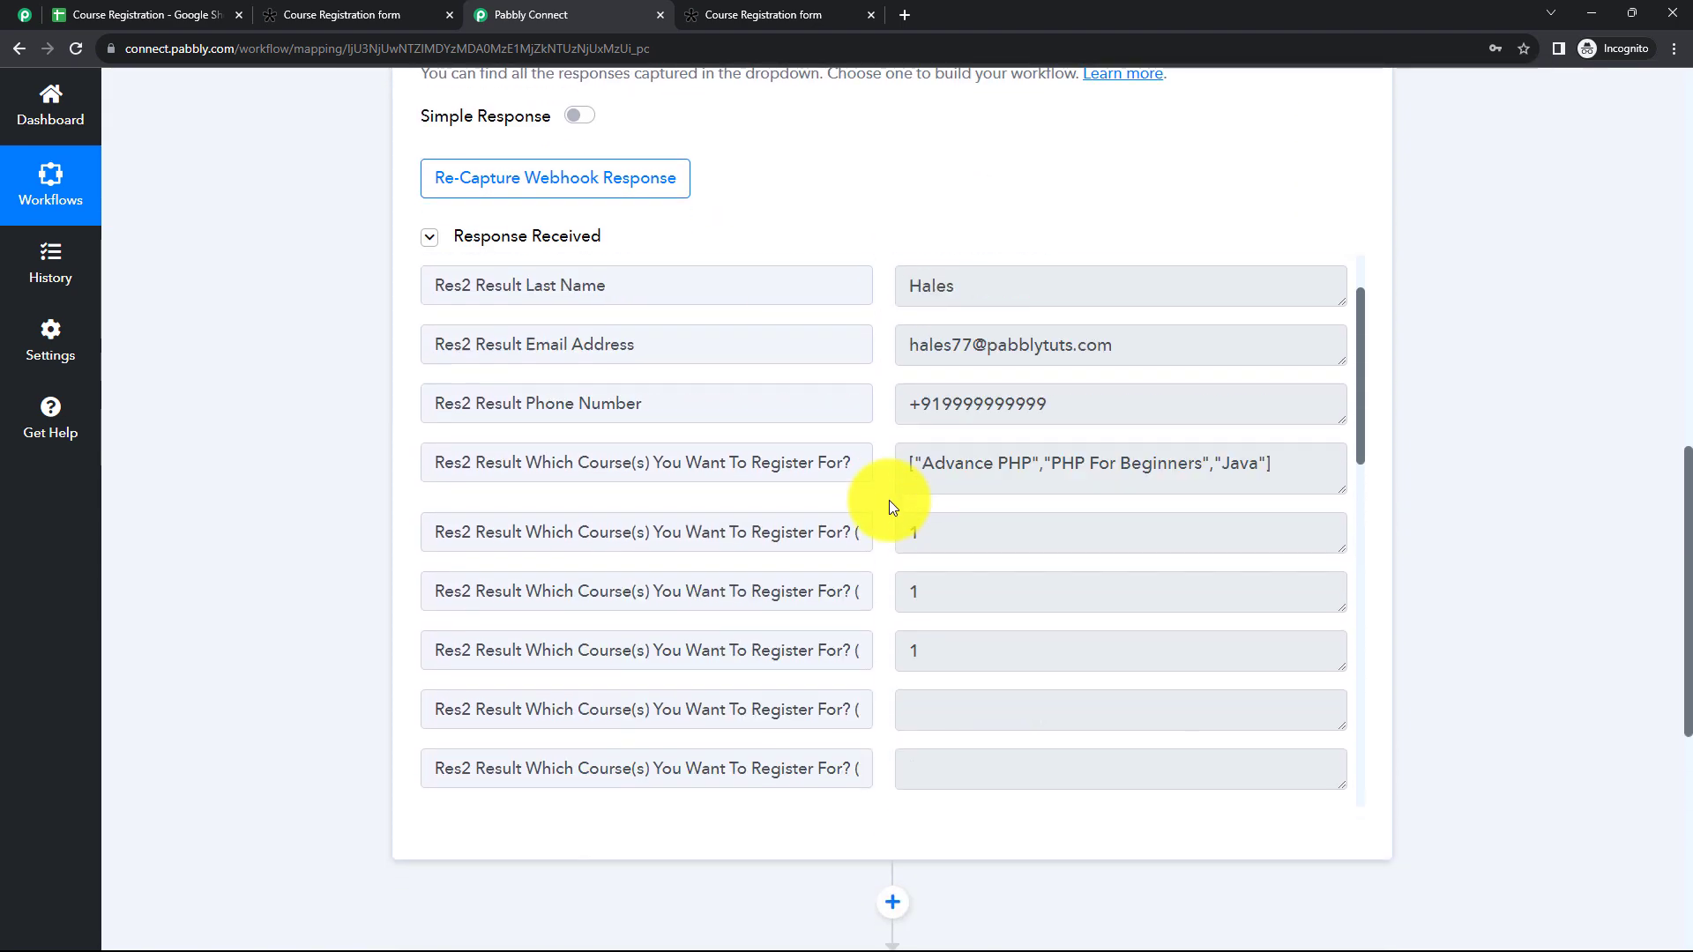
click(975, 564)
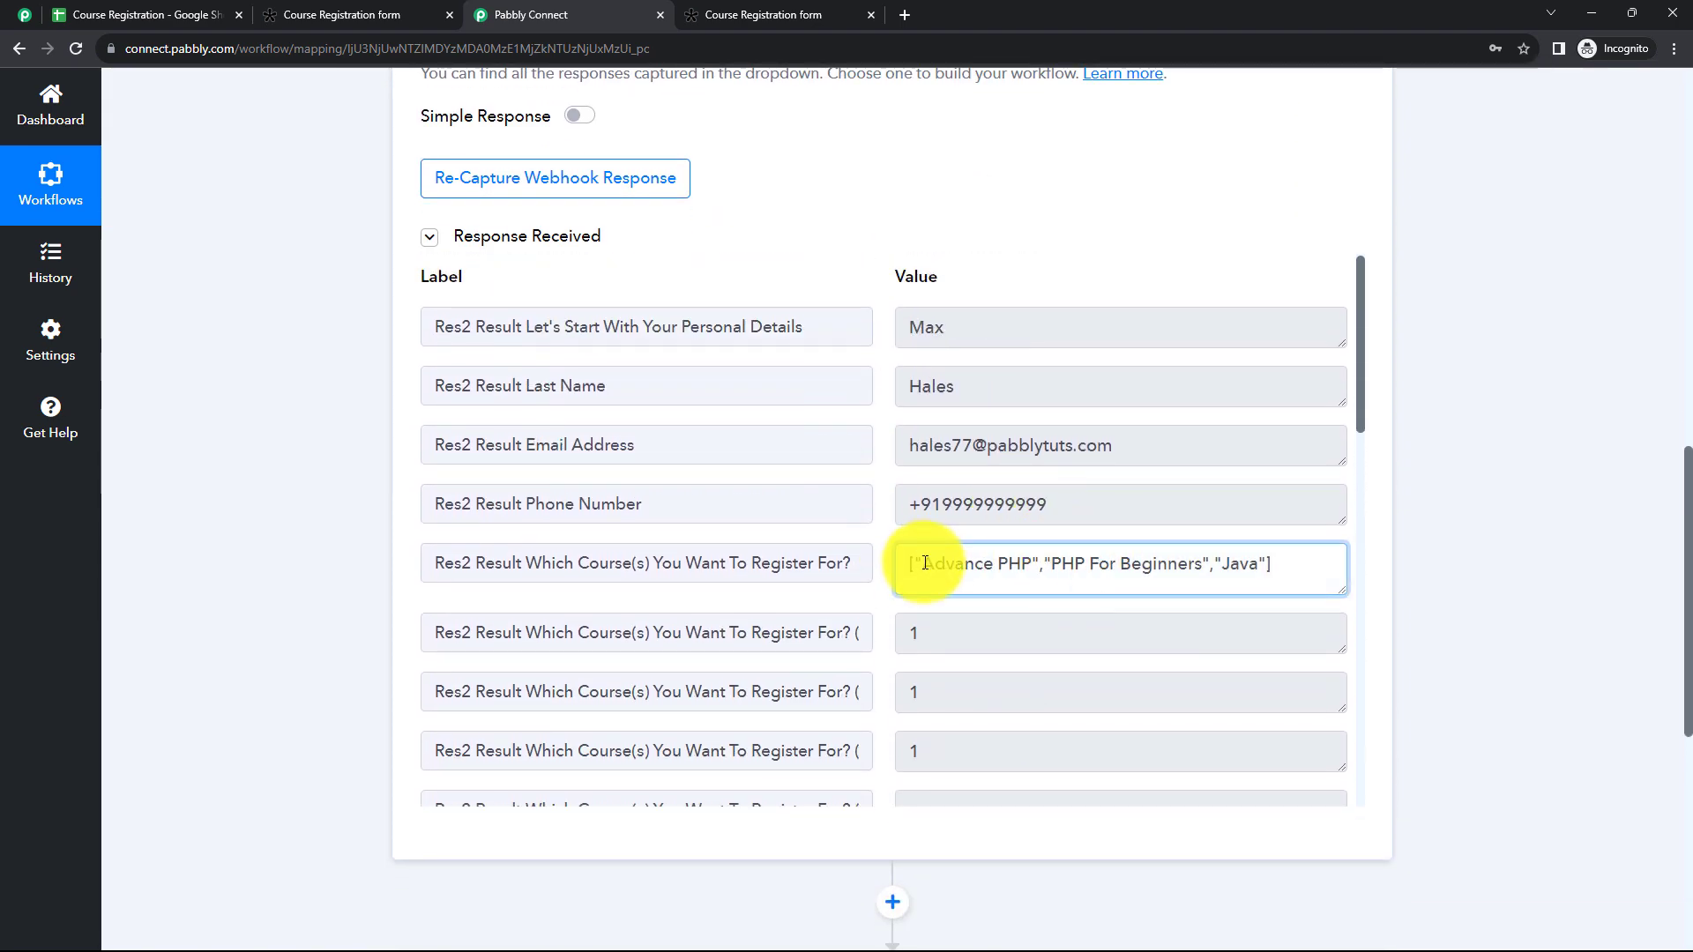
drag(896, 564, 919, 569)
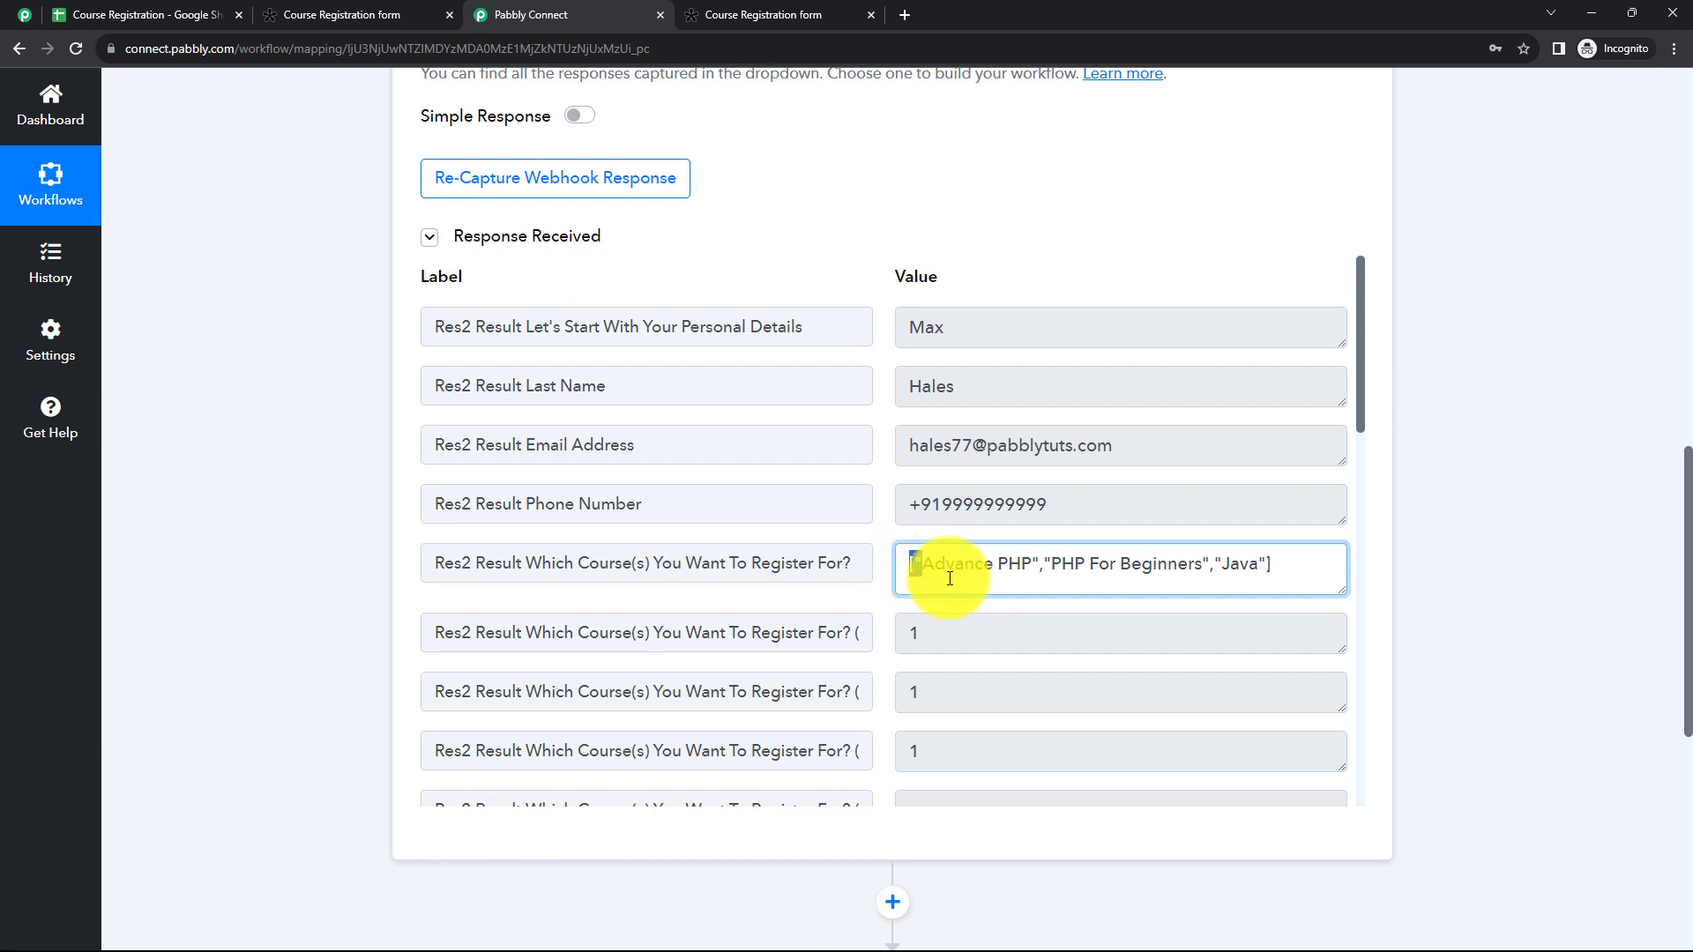
click(917, 575)
drag(1258, 567, 1303, 574)
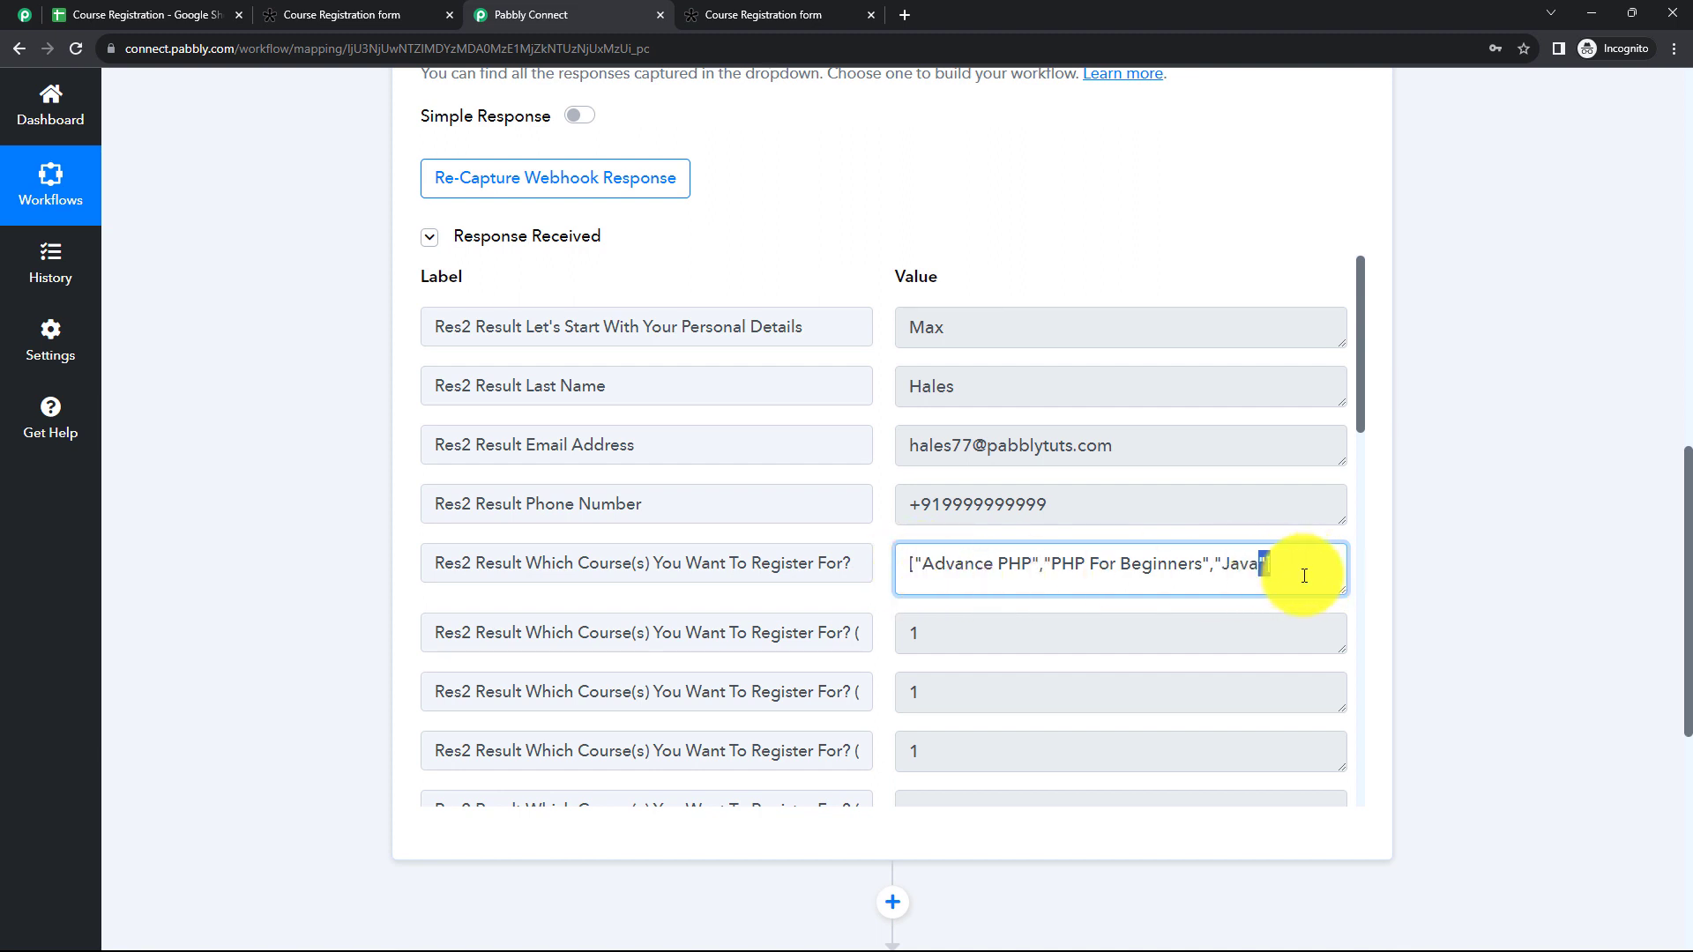
click(1304, 574)
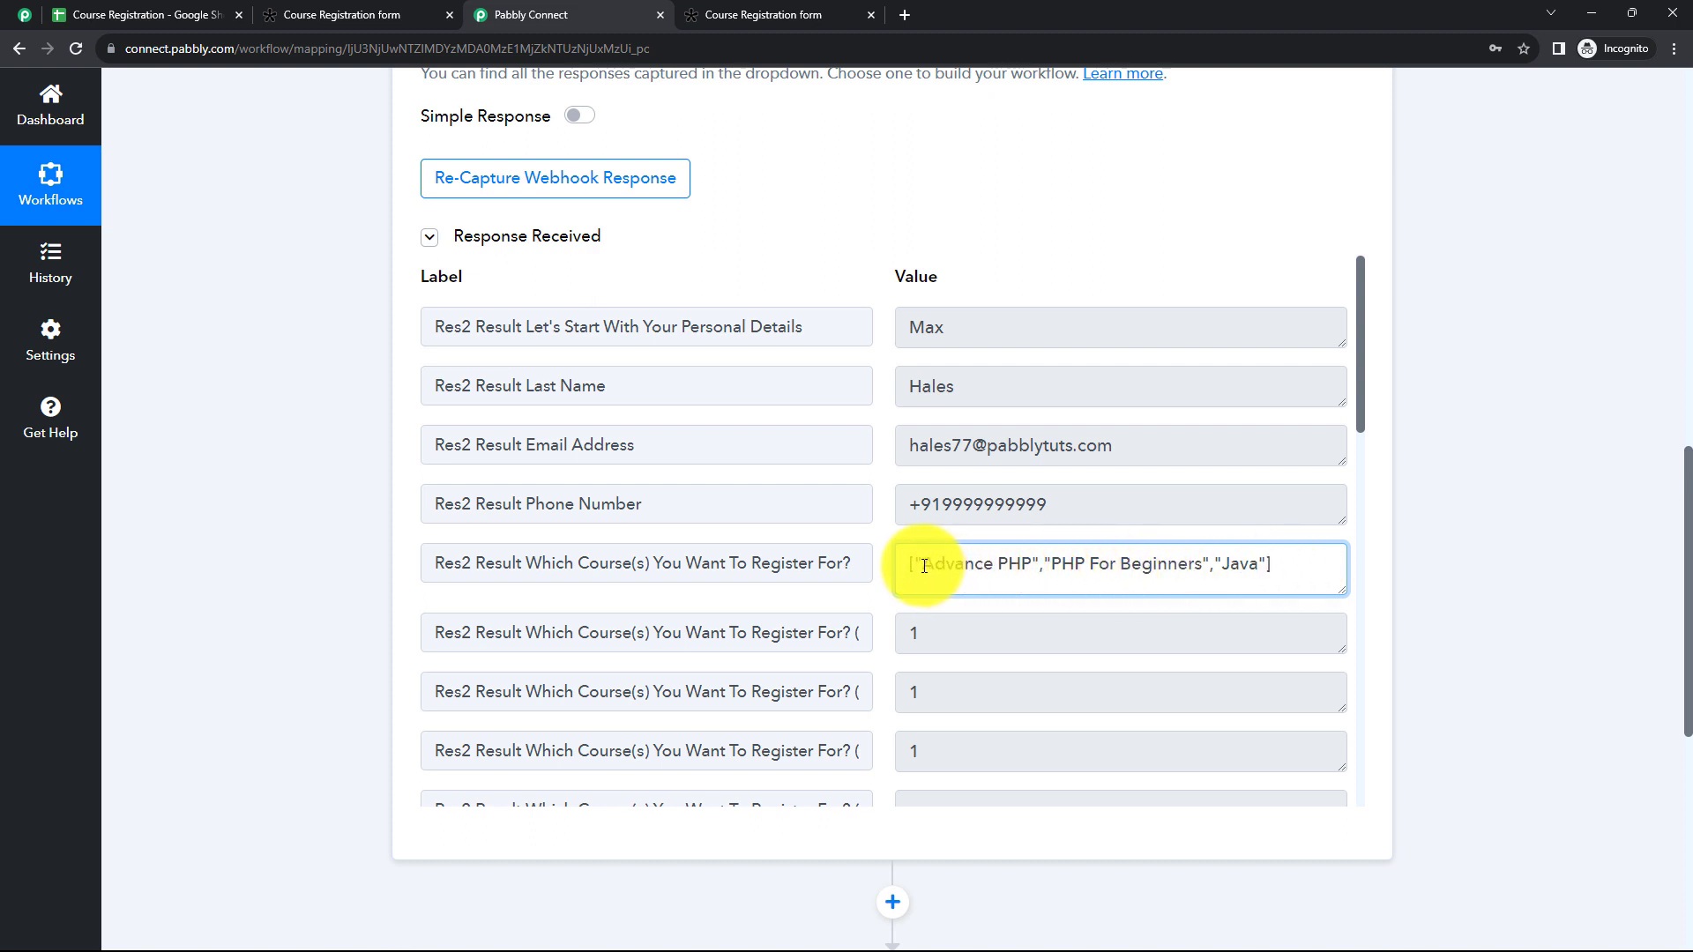
drag(922, 564, 1258, 567)
click(1271, 567)
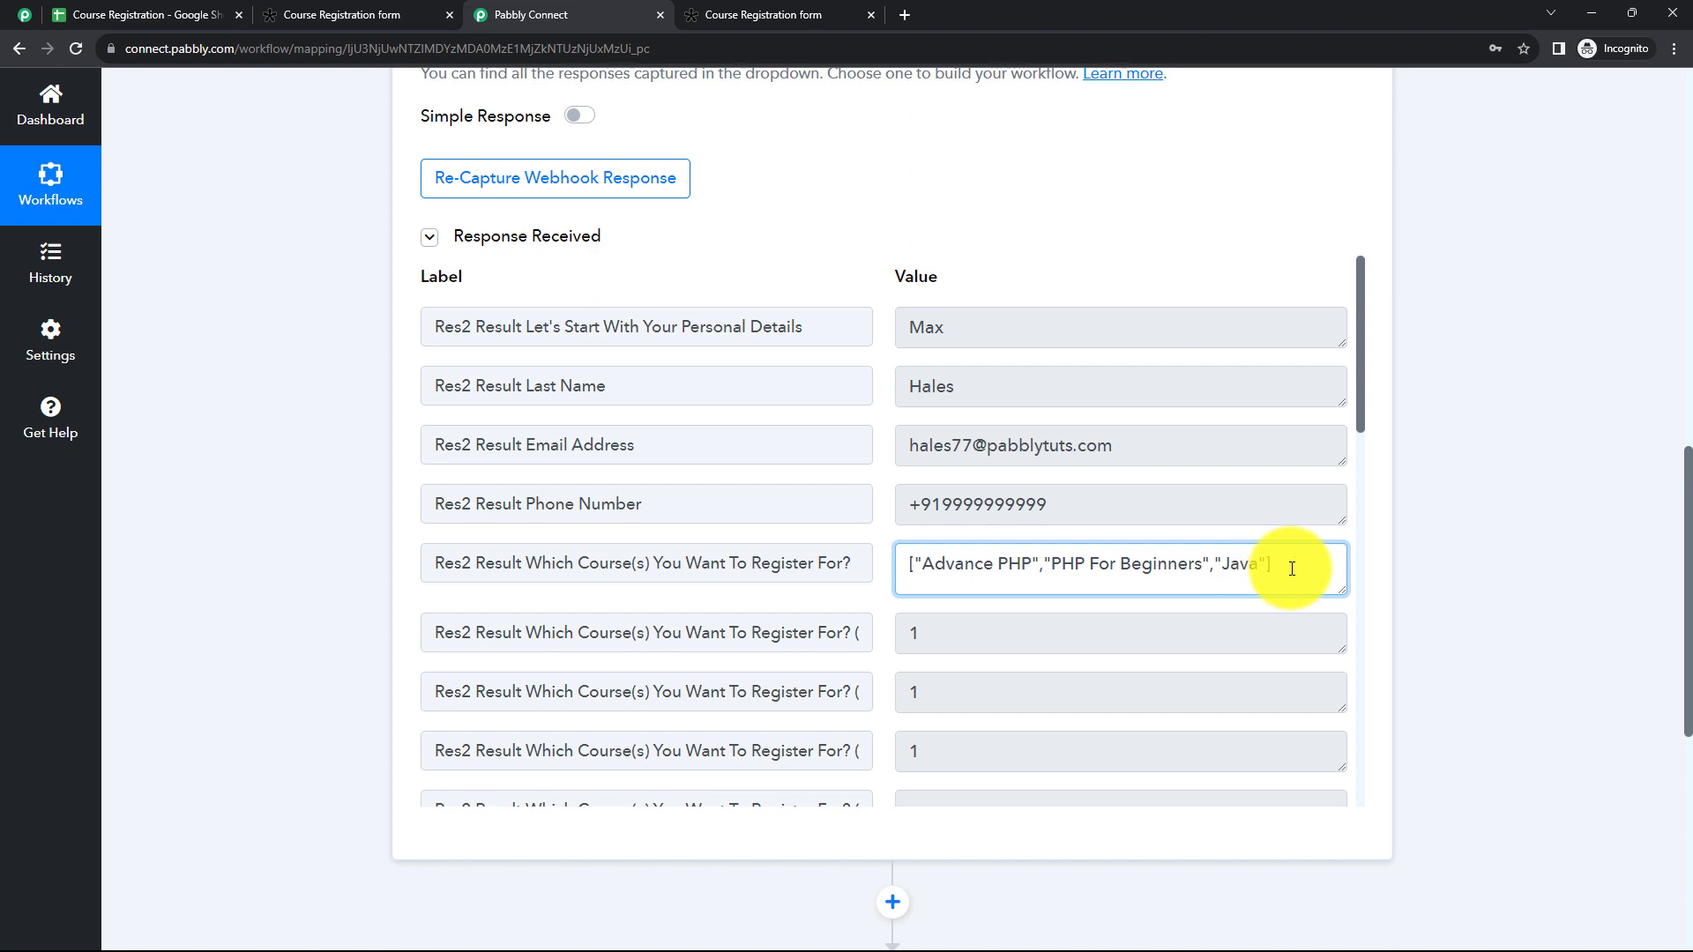
drag(1344, 591, 1341, 577)
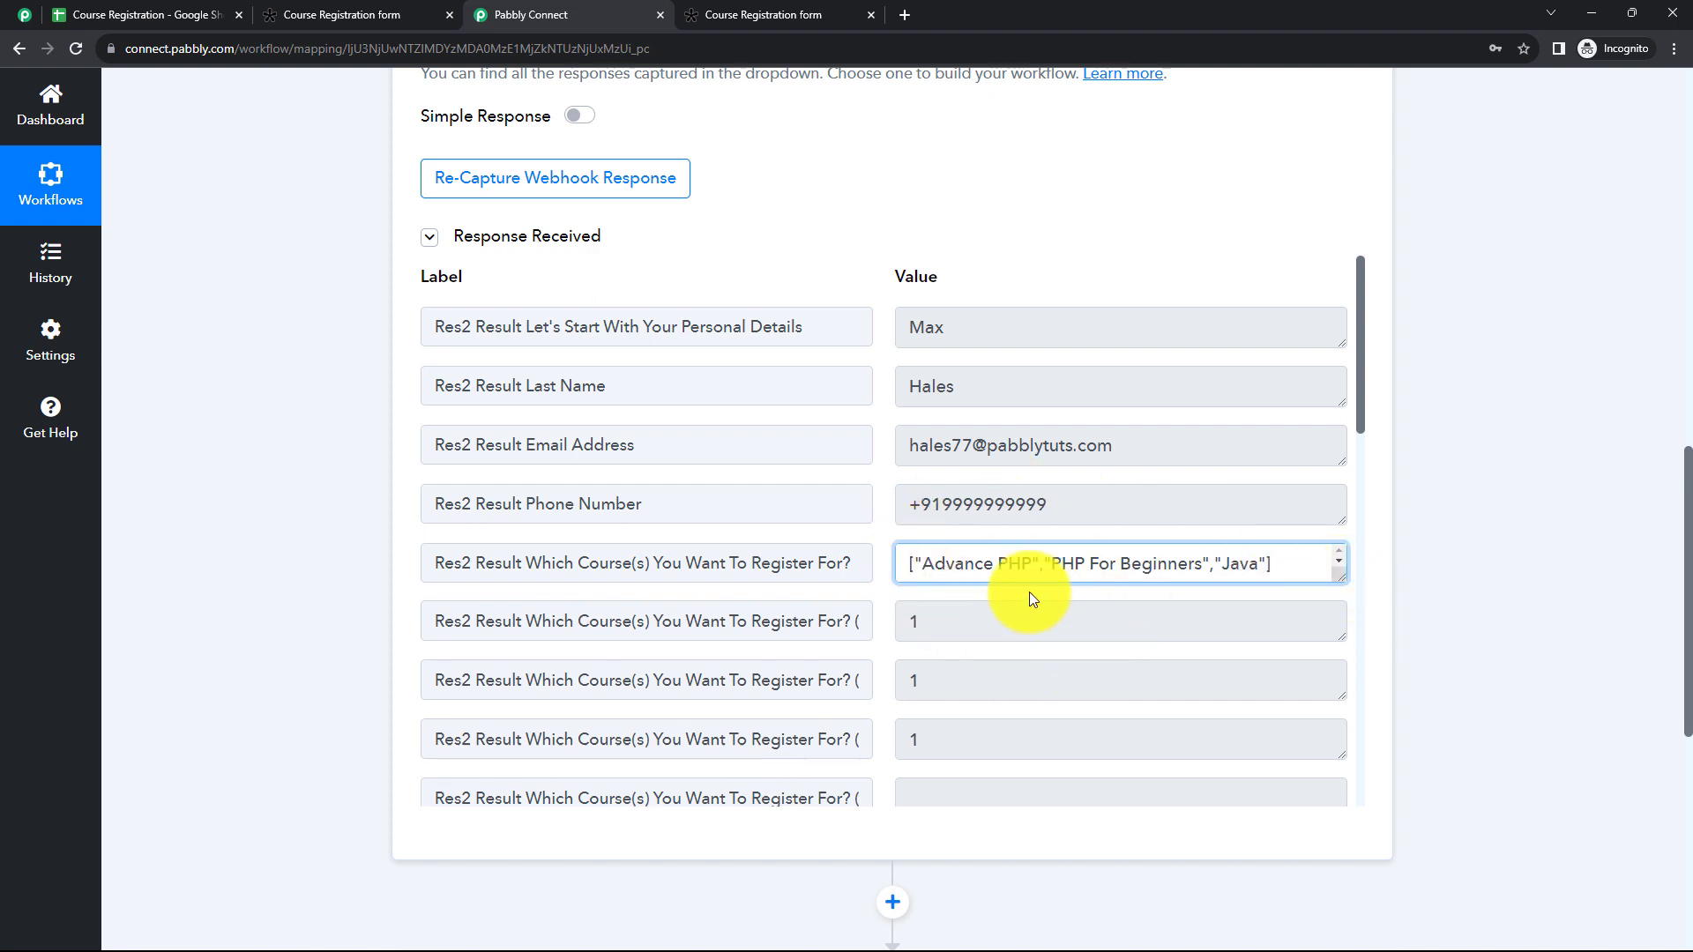
Step: Collapse the Tally trigger and set the action step to Code by Pabbly with the Run JavaScript (Beta) event
scroll(643, 383, up, 4)
scroll(642, 384, up, 5)
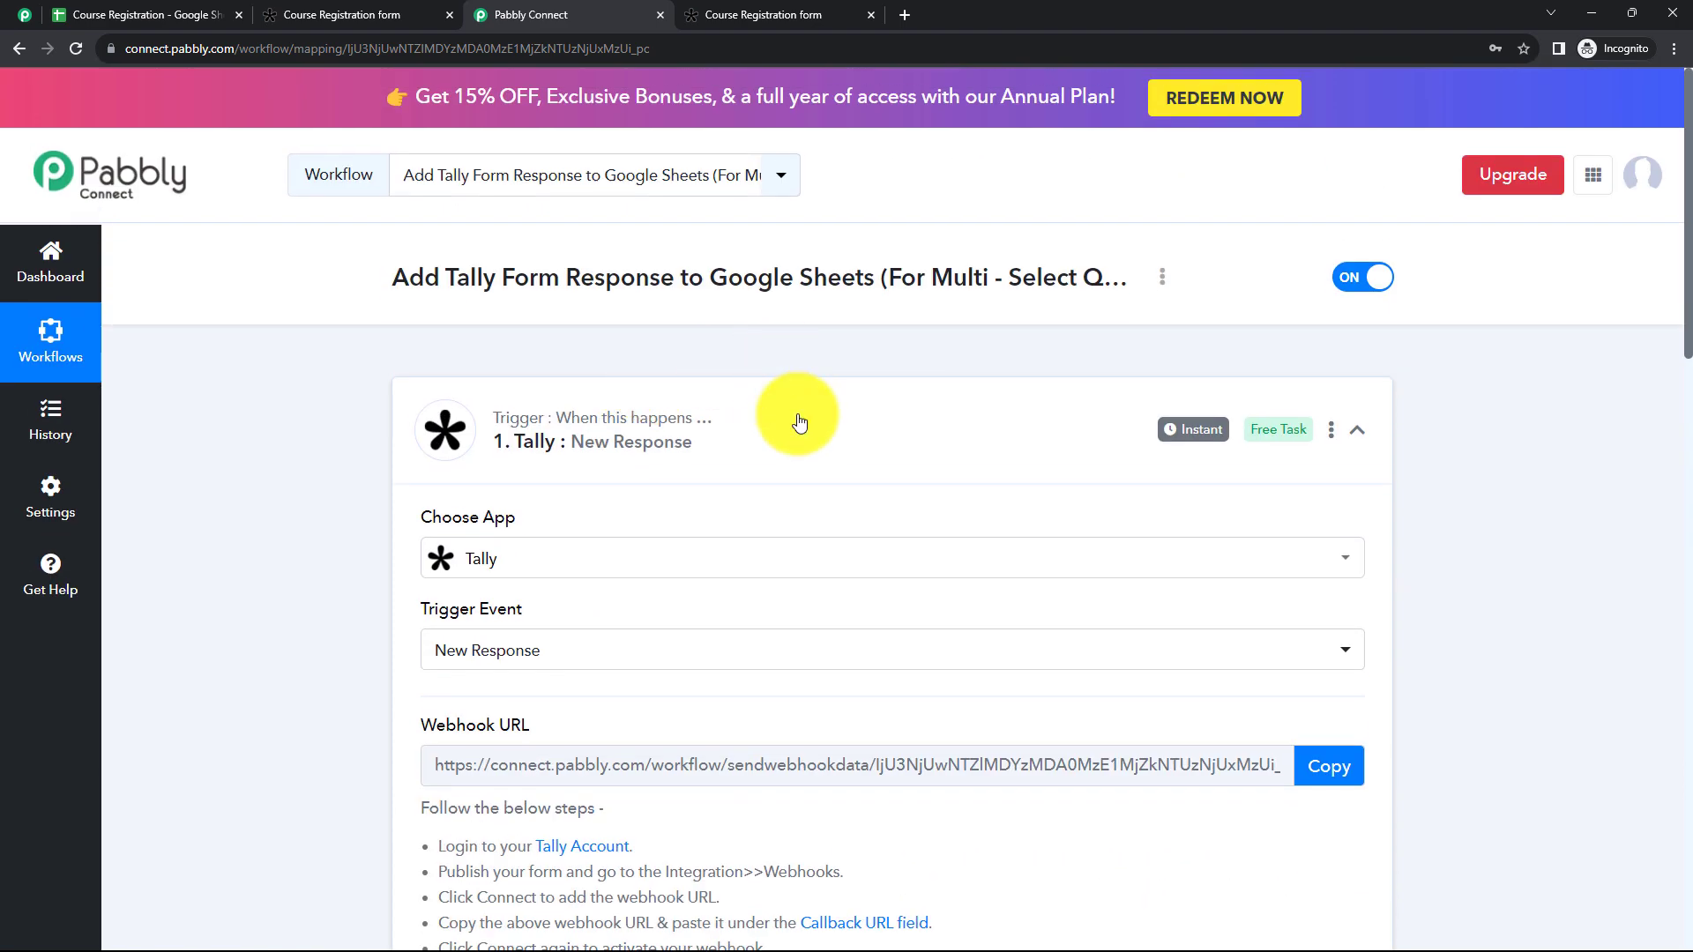
click(799, 422)
scroll(710, 367, down, 4)
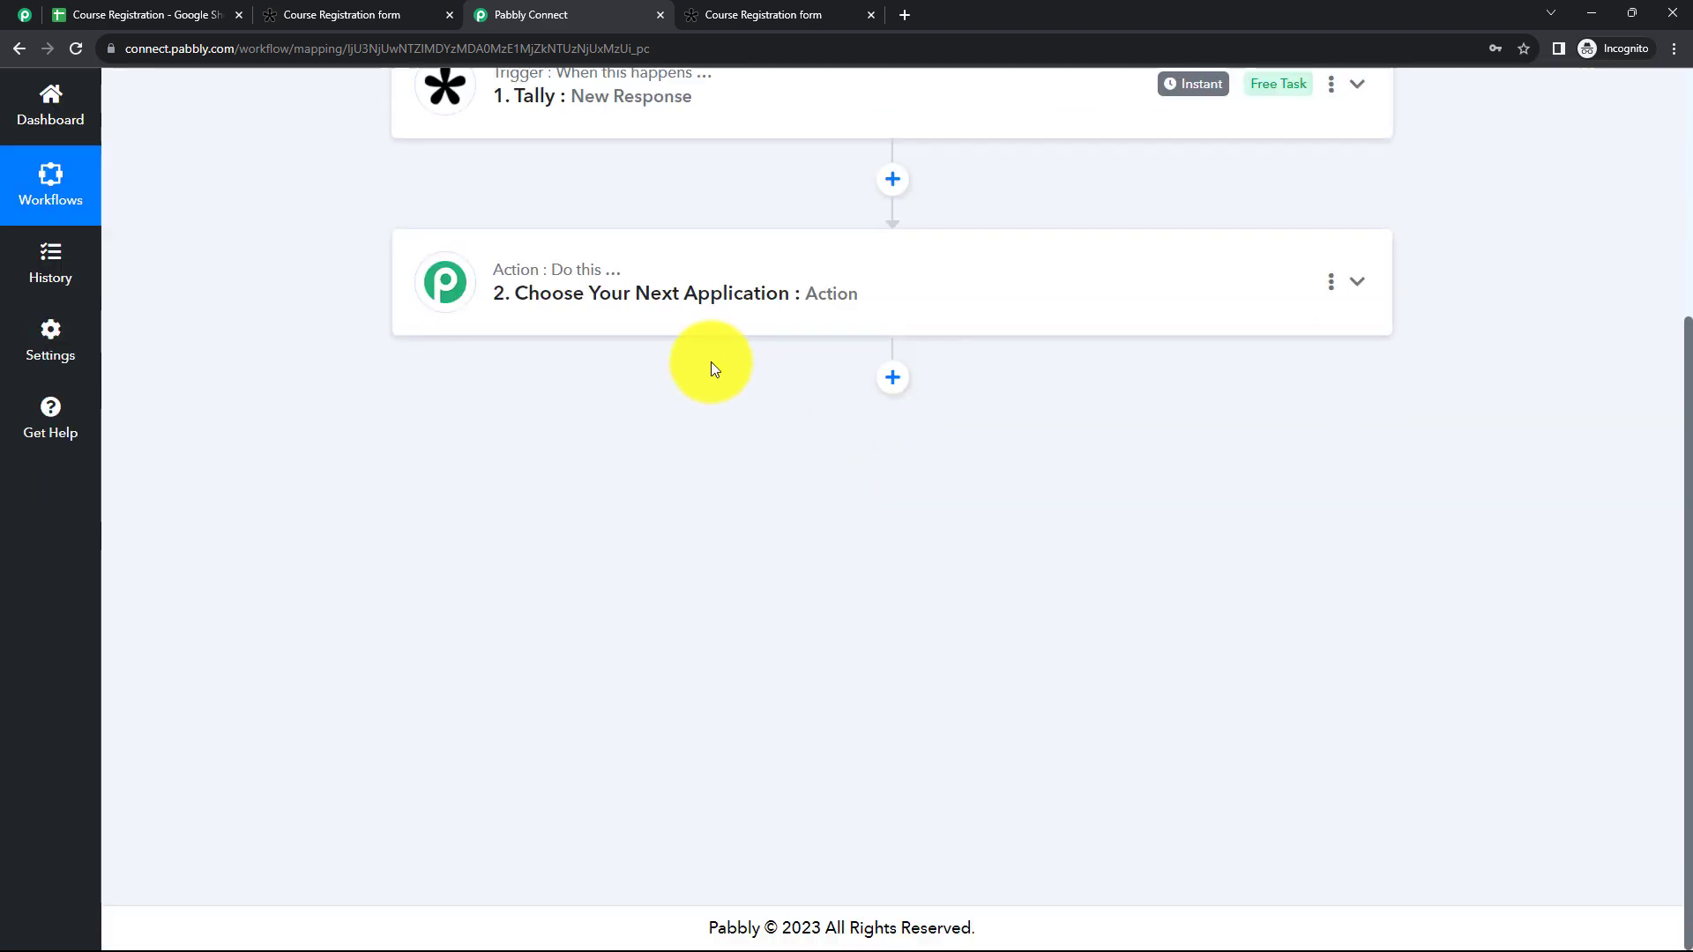
click(650, 318)
click(533, 413)
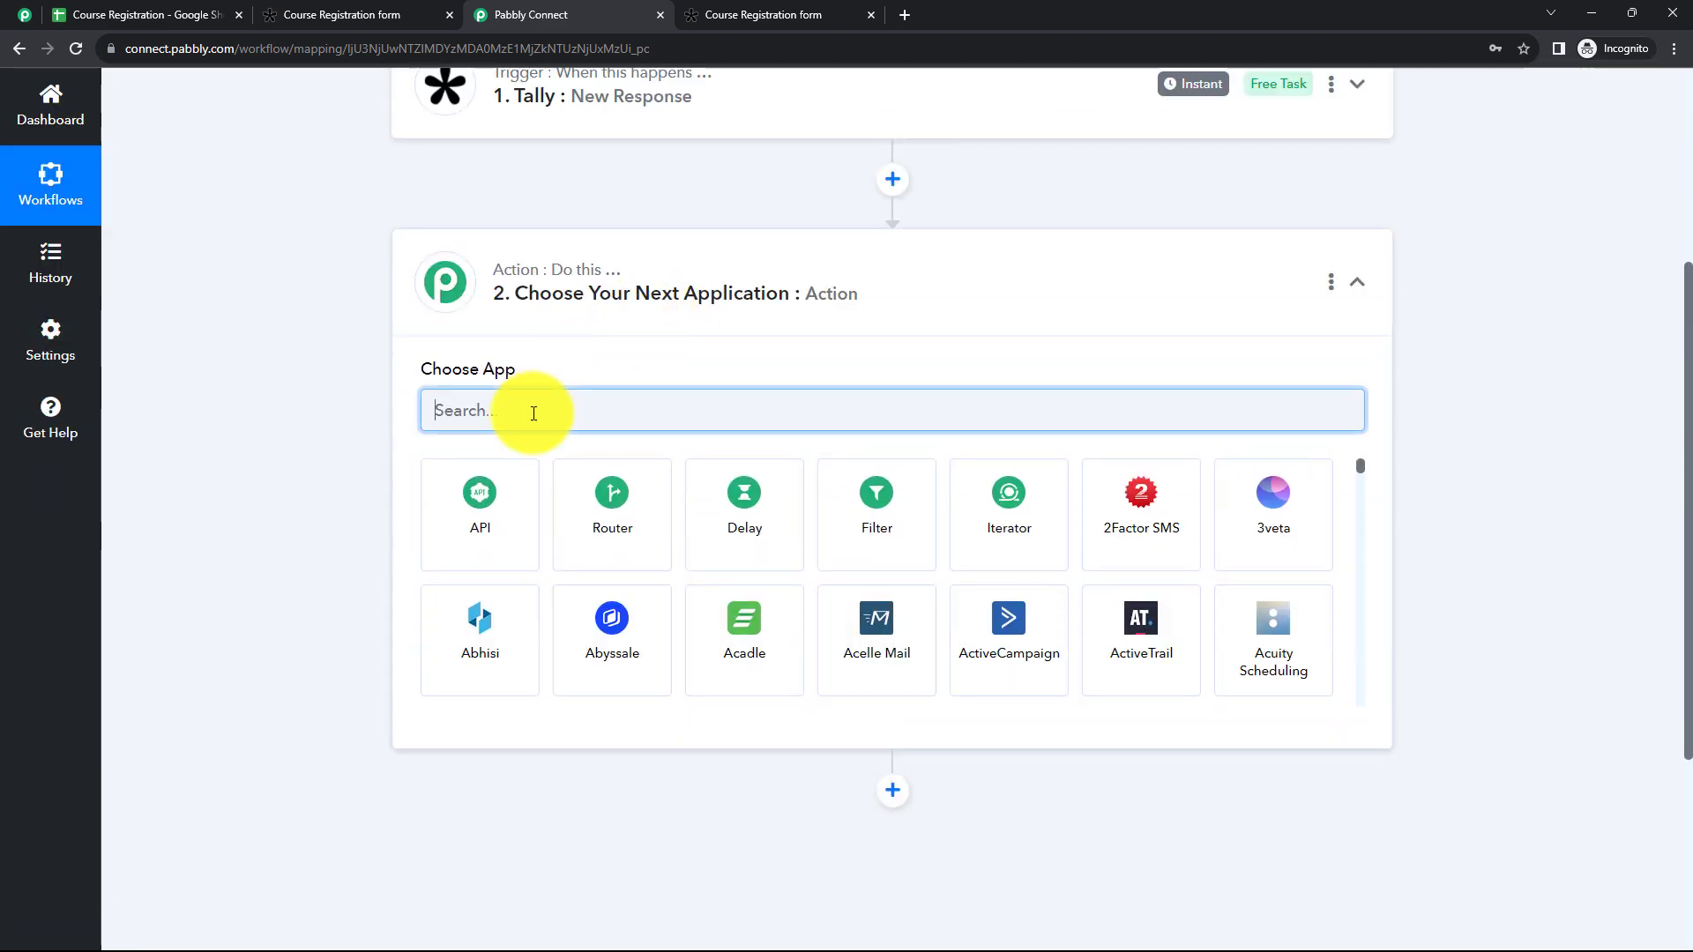
text(Code)
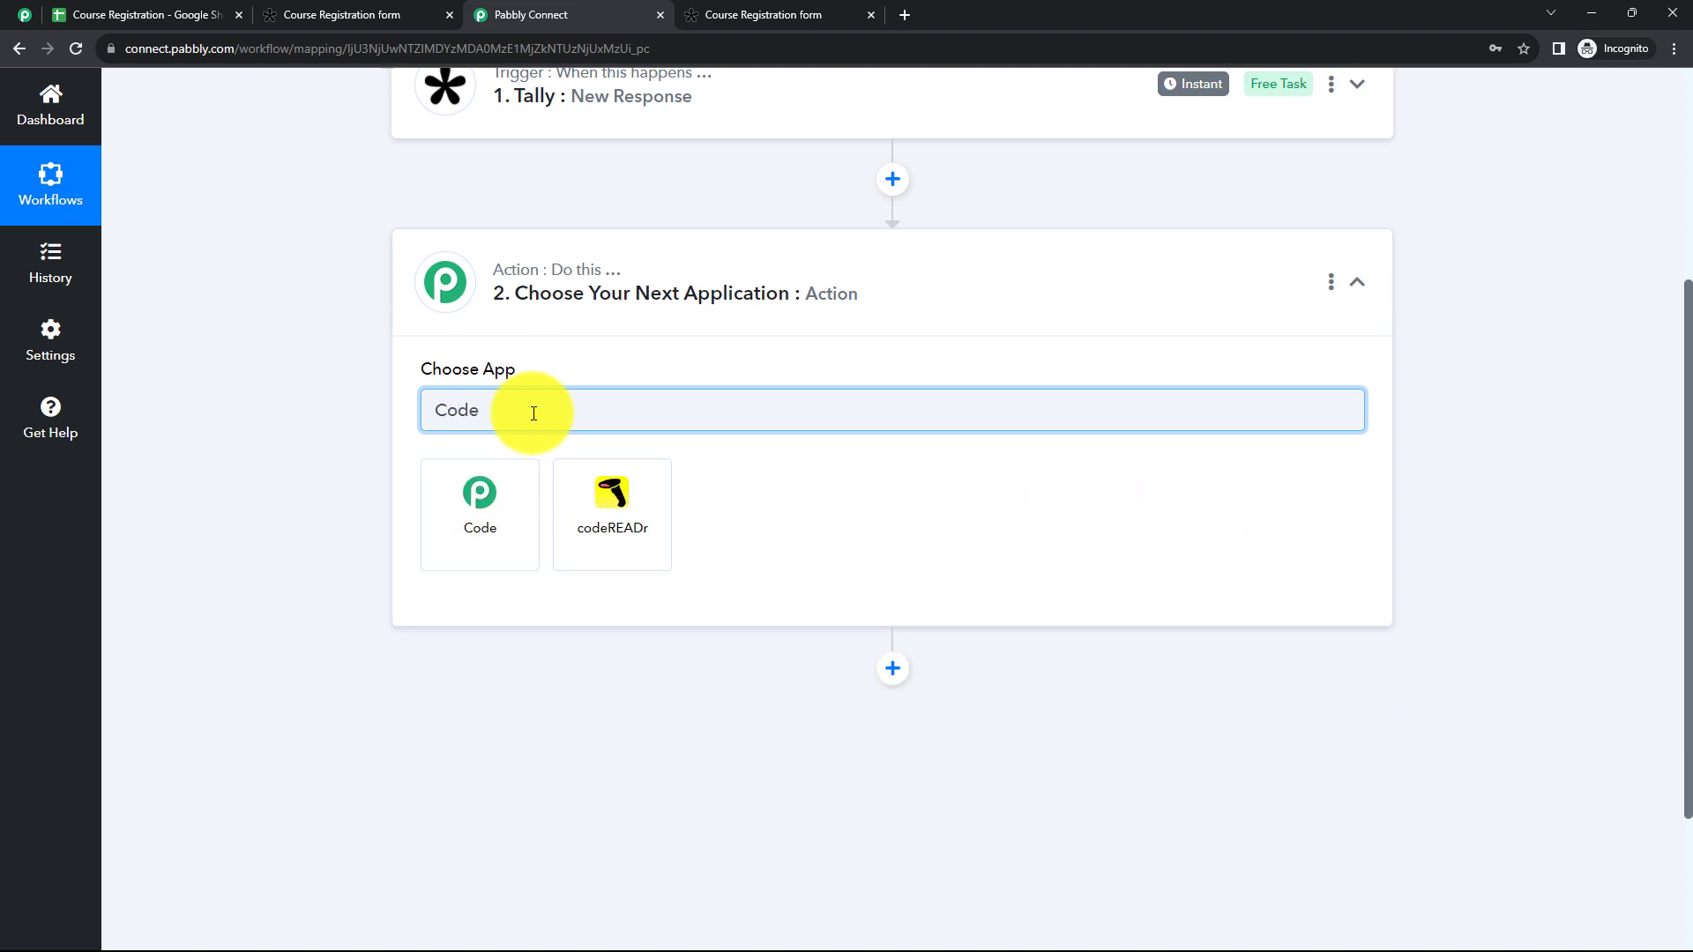
click(491, 484)
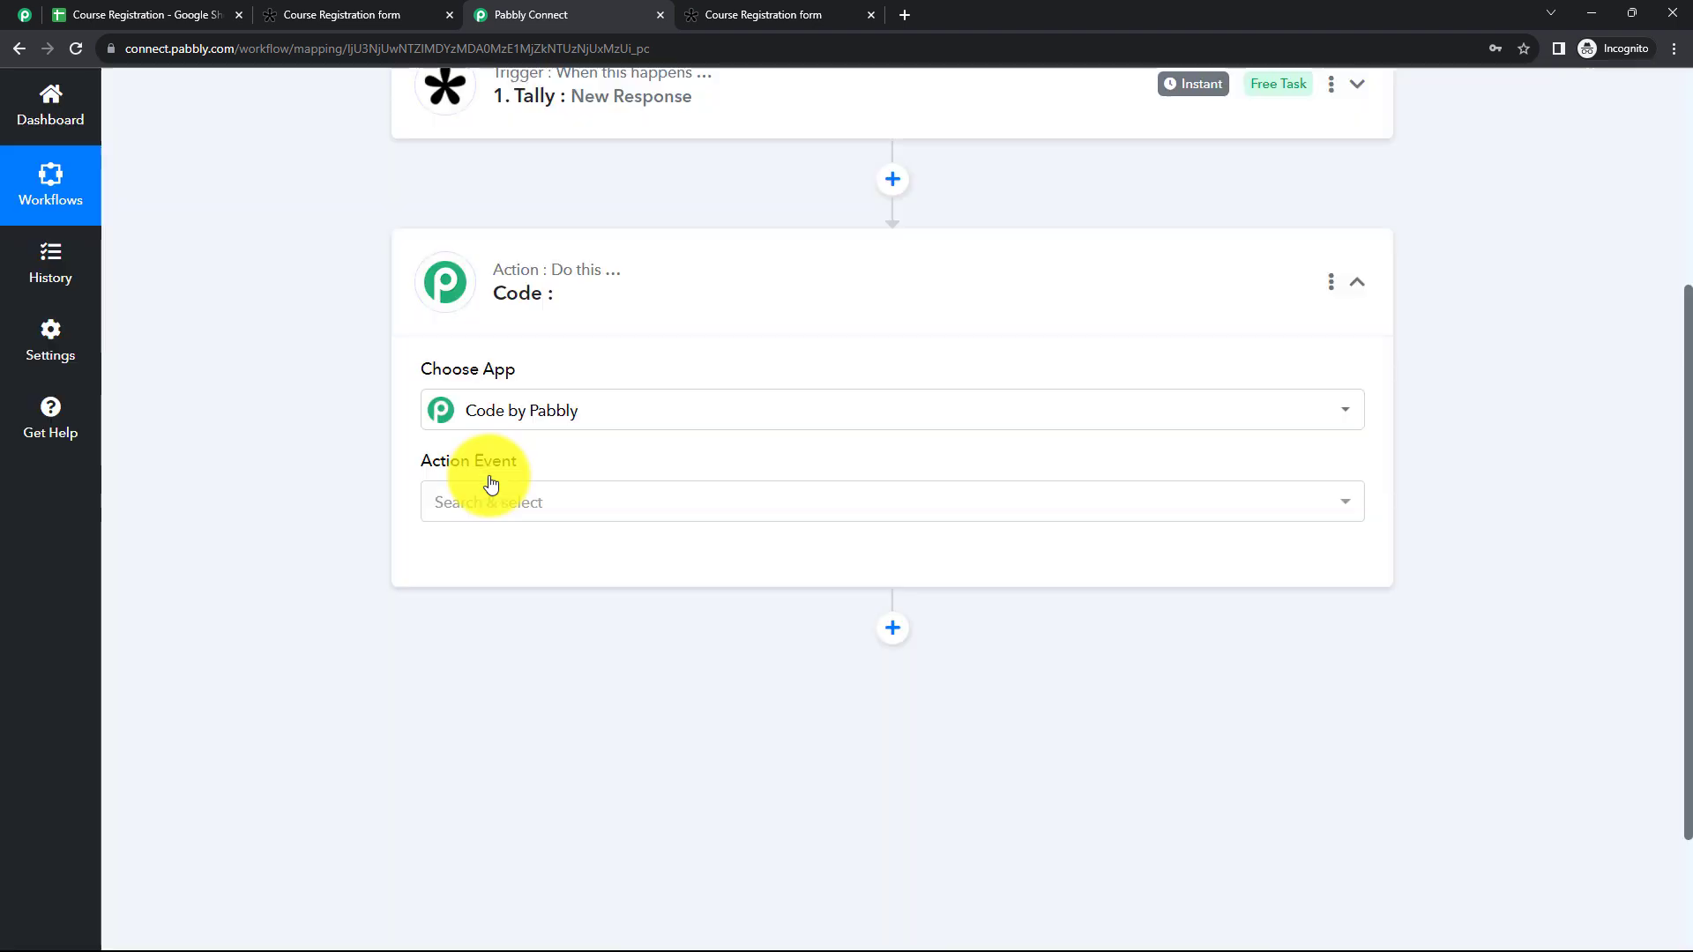
click(484, 518)
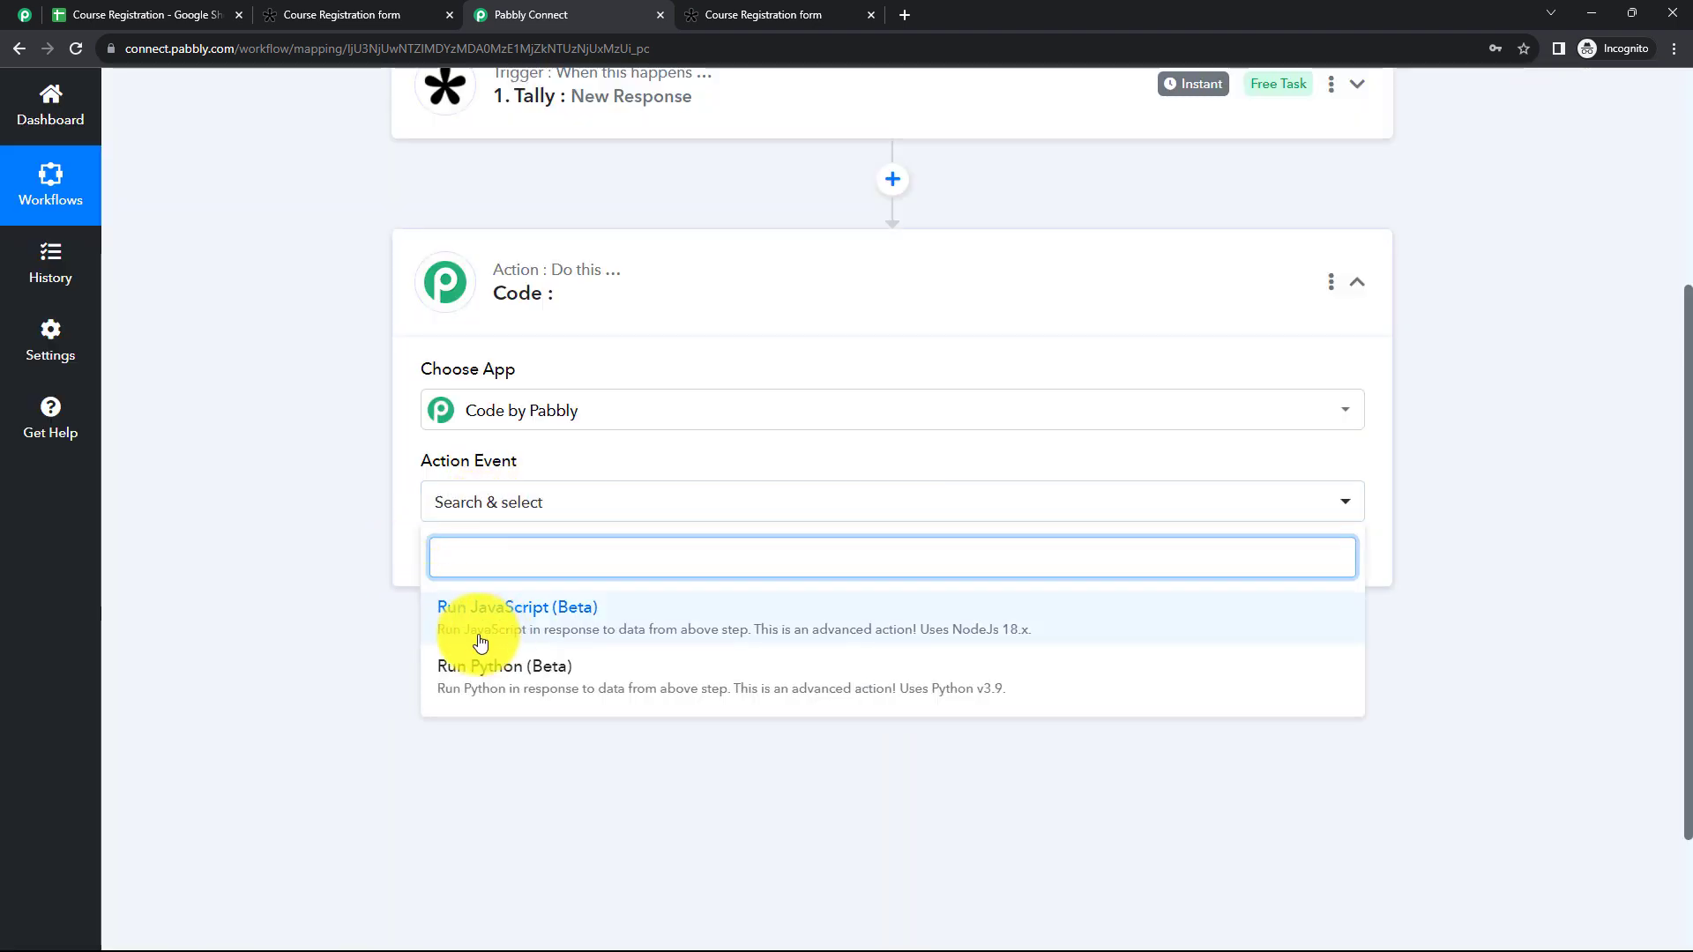
click(589, 637)
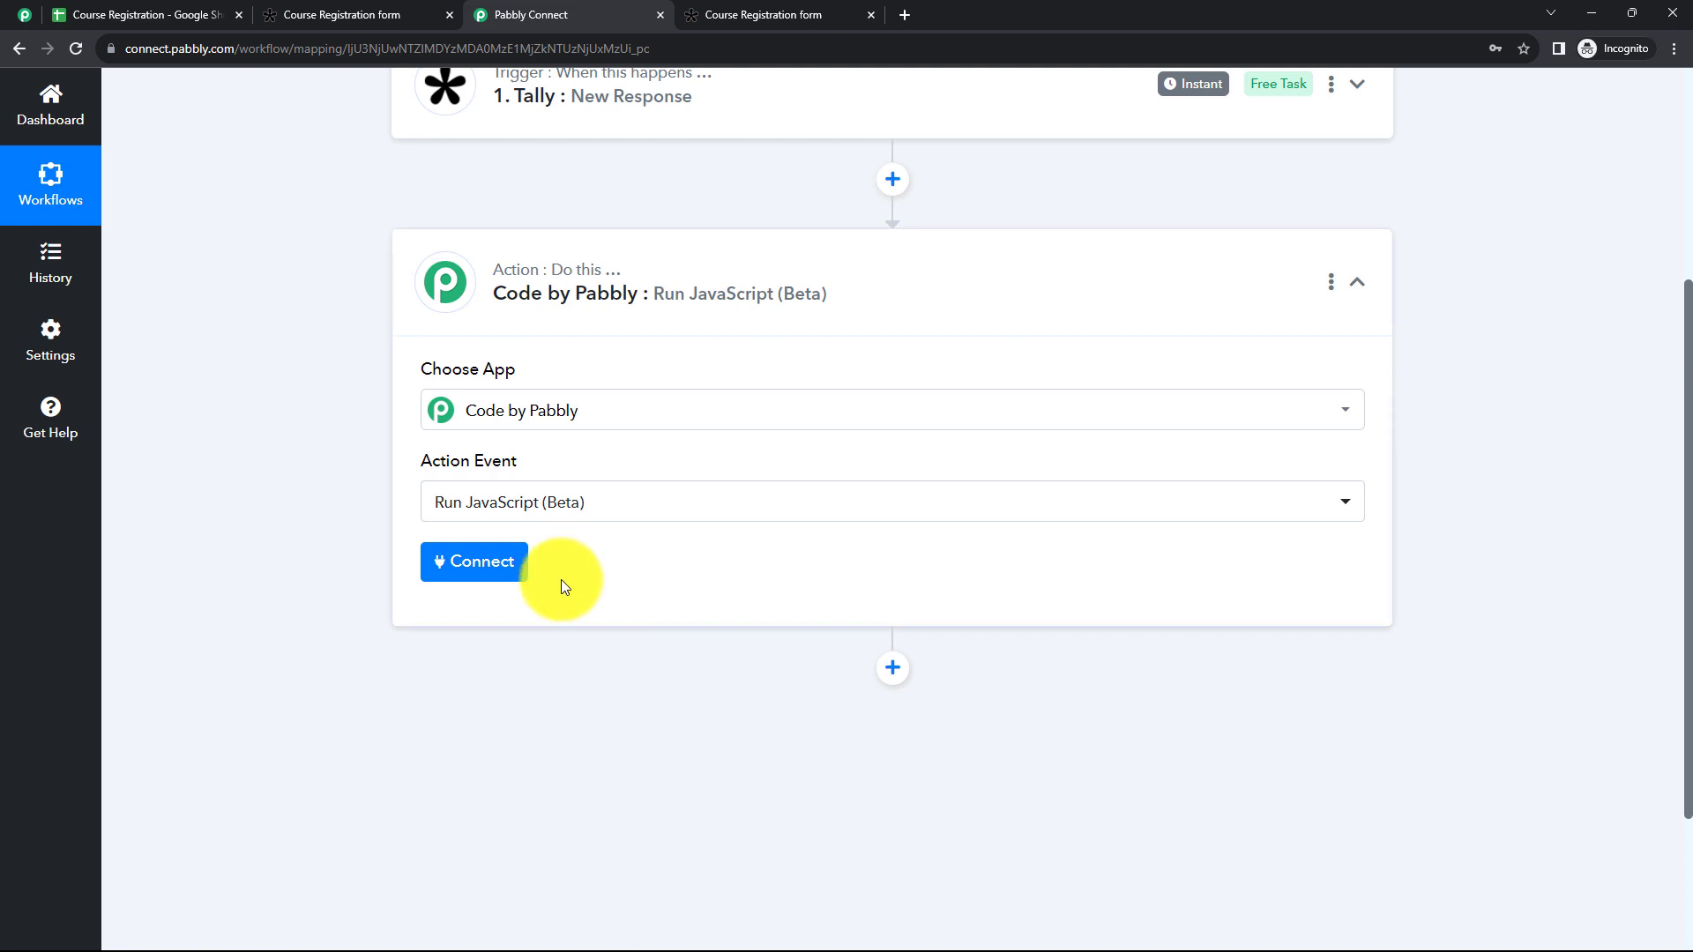
Step: Recheck the courses value in the Tally trigger's response, collapse the trigger, and connect the Code by Pabbly action
scroll(892, 348, up, 4)
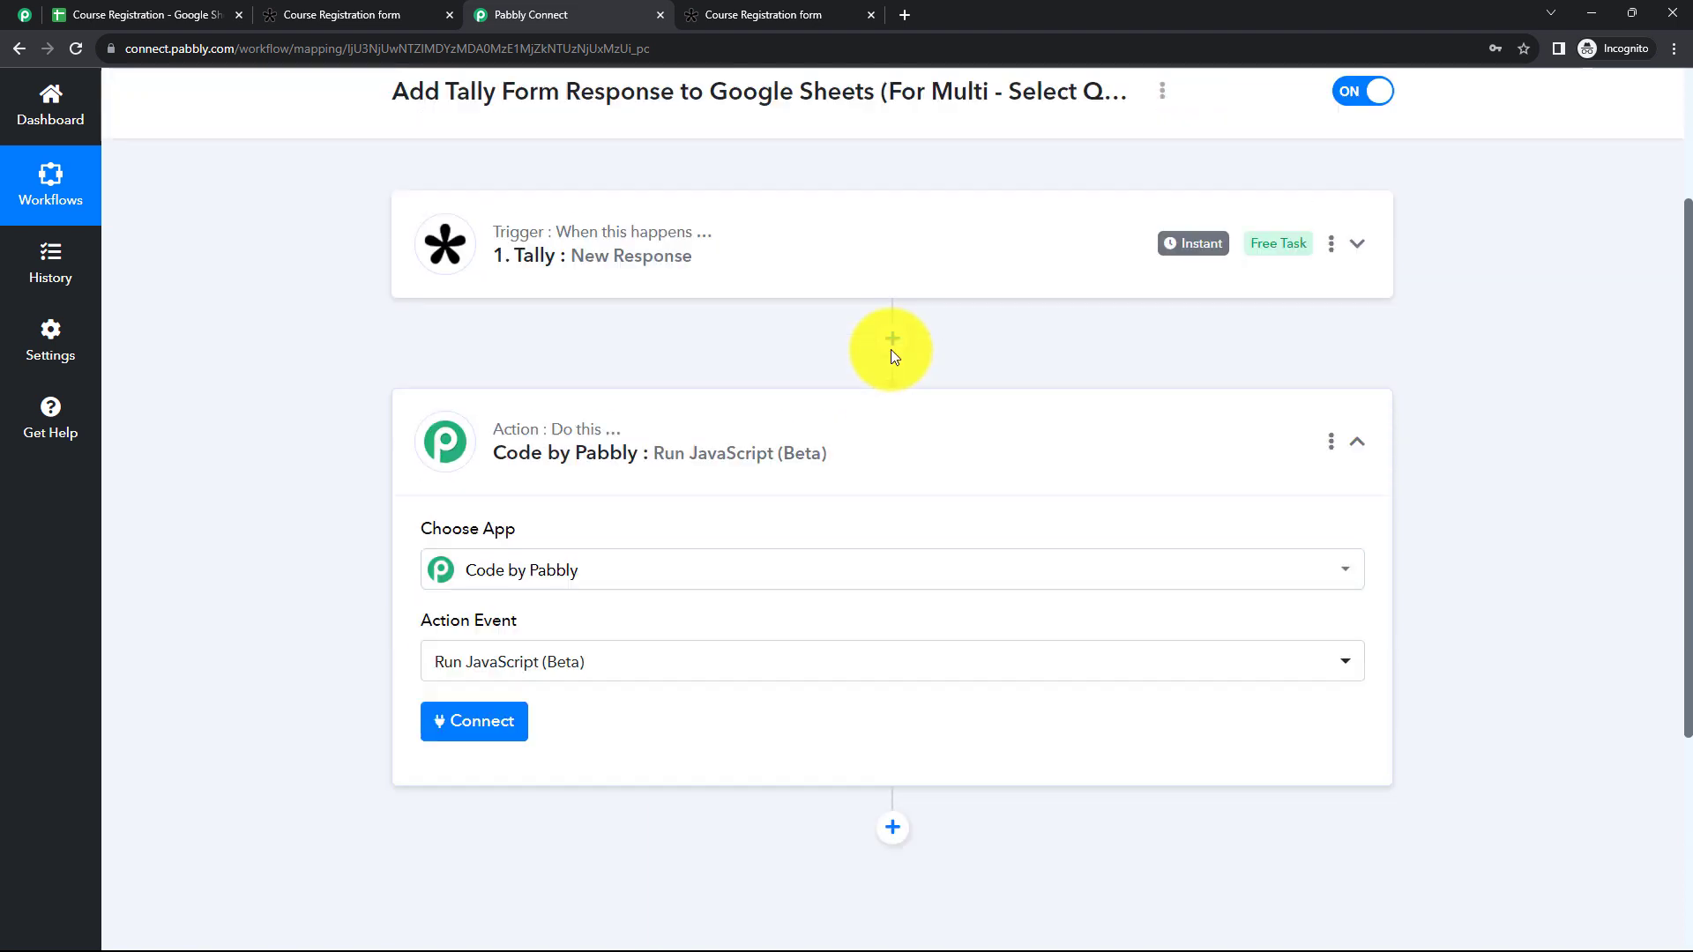
click(759, 377)
scroll(1055, 576, down, 12)
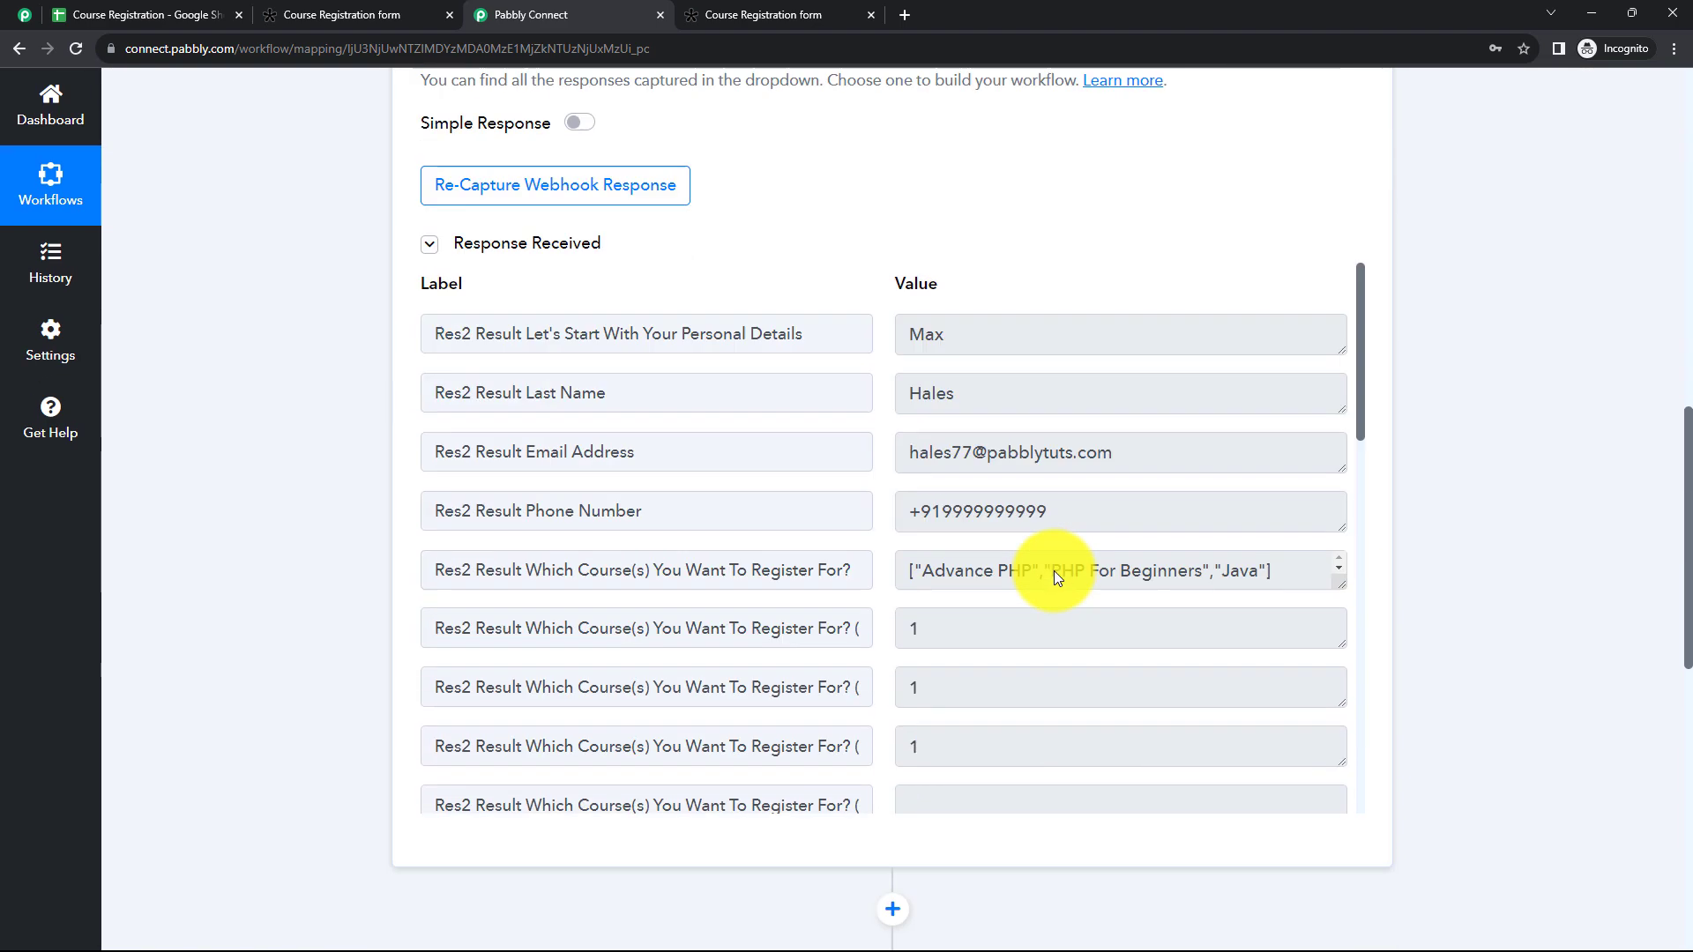
scroll(844, 275, up, 12)
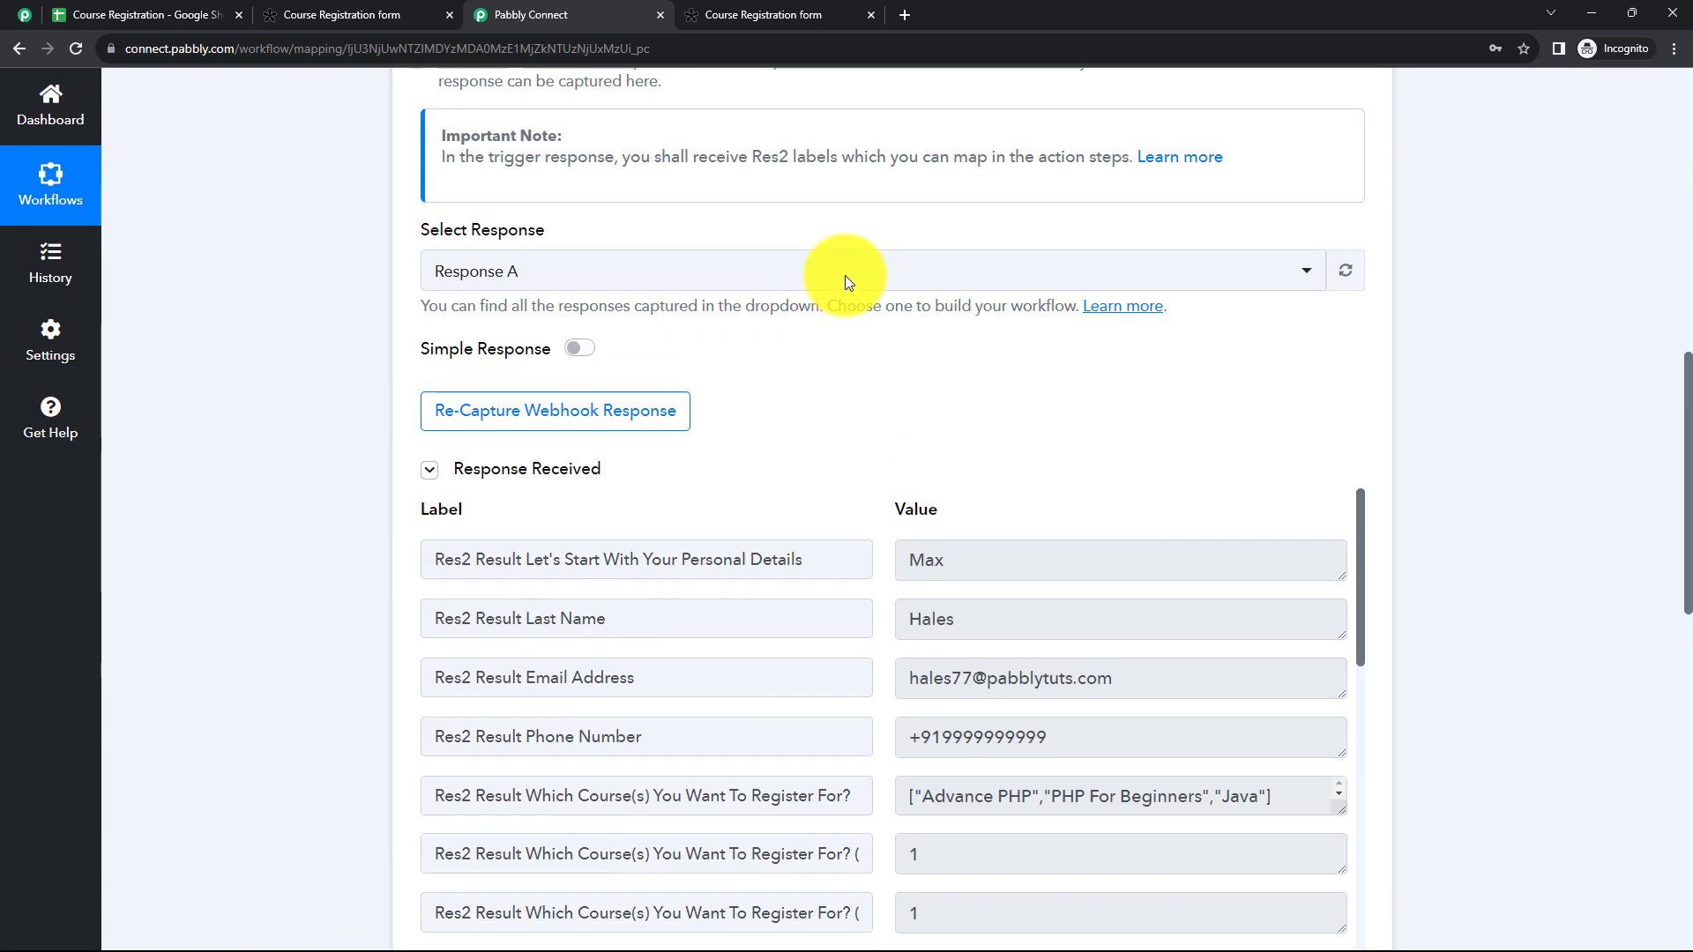
click(824, 335)
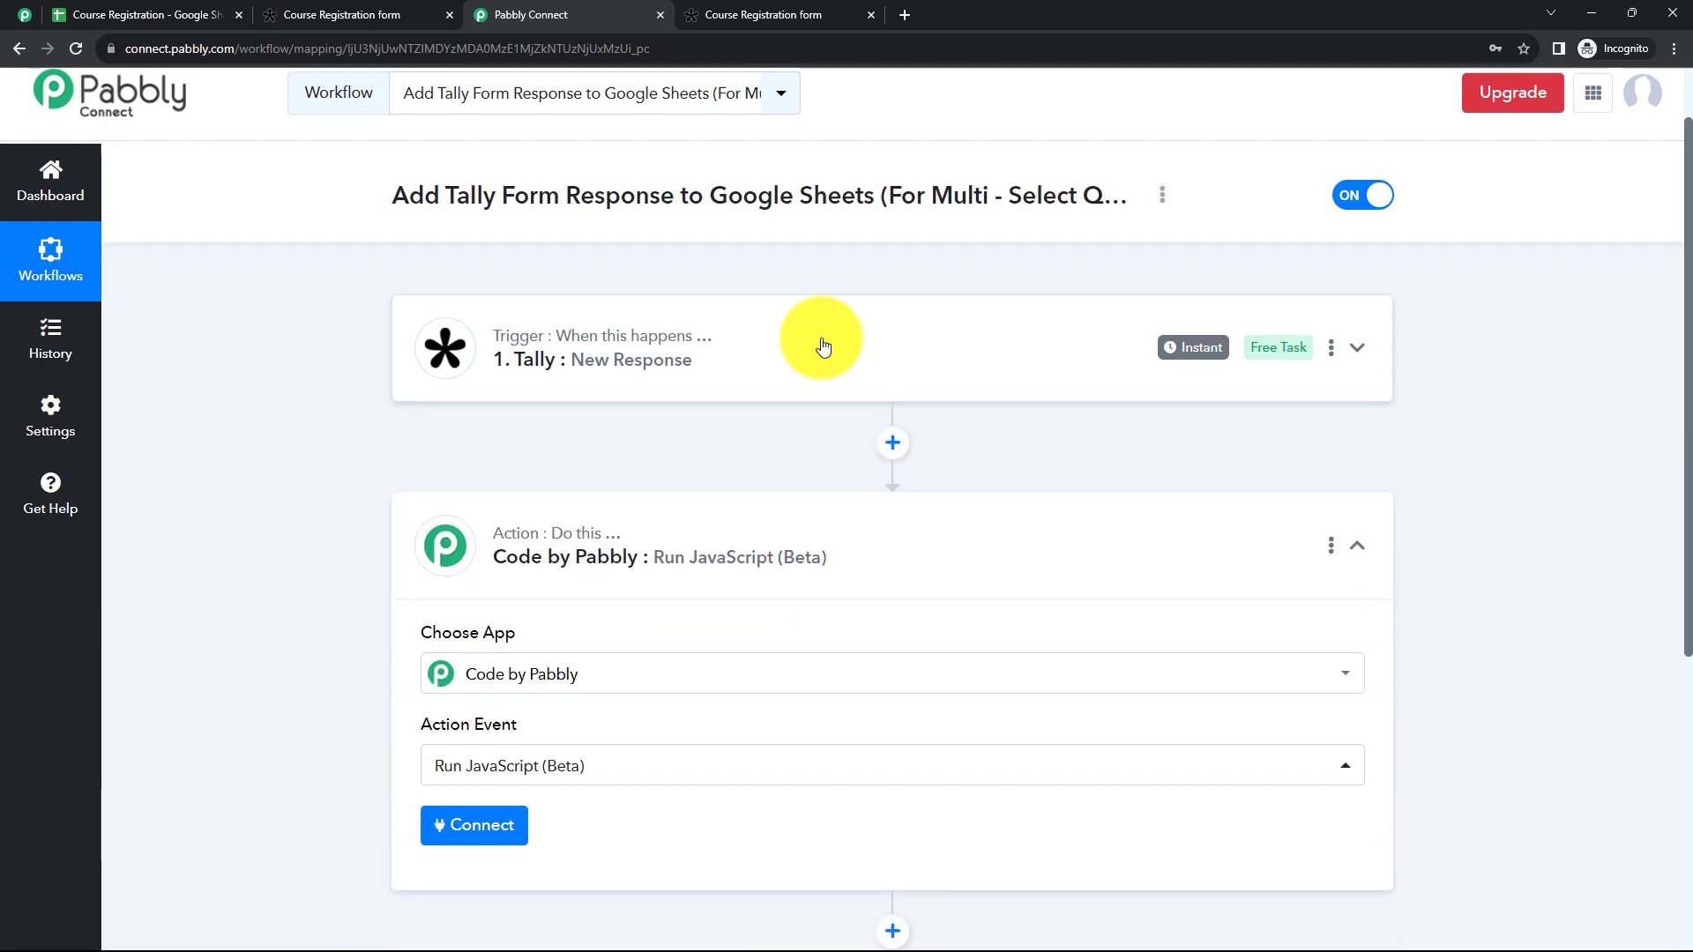
scroll(820, 340, down, 3)
click(499, 568)
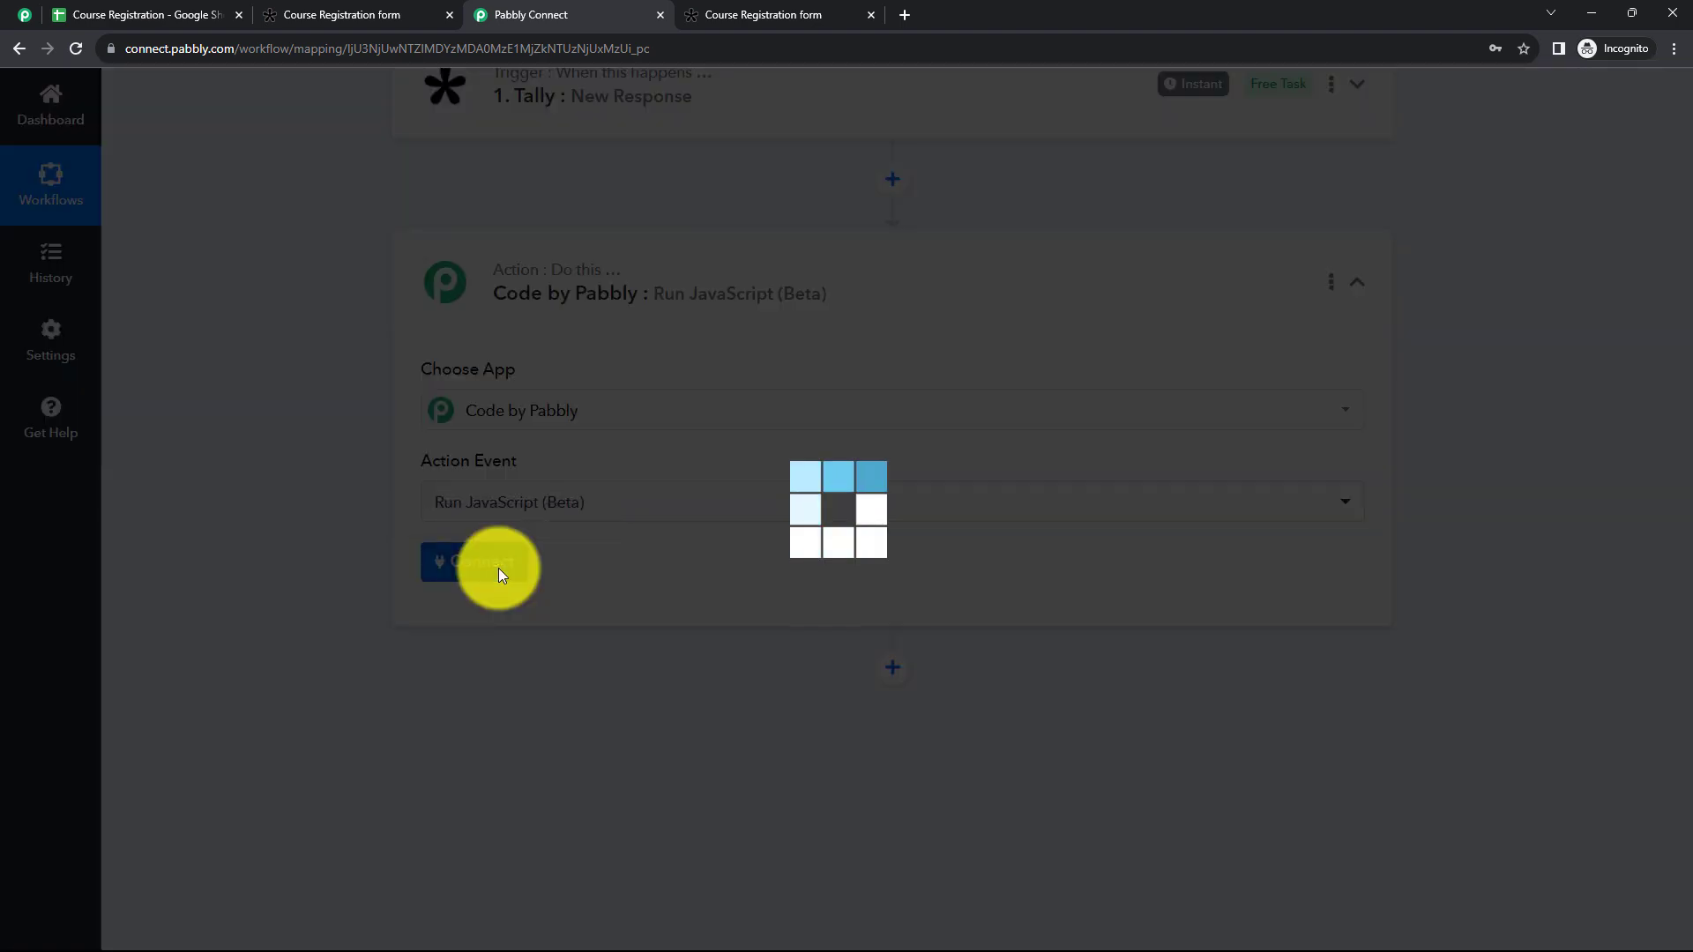
Step: Start the JavaScript code with const course= and map the Which Course(s) You Want To Register For? array from the Tally response
scroll(689, 524, down, 3)
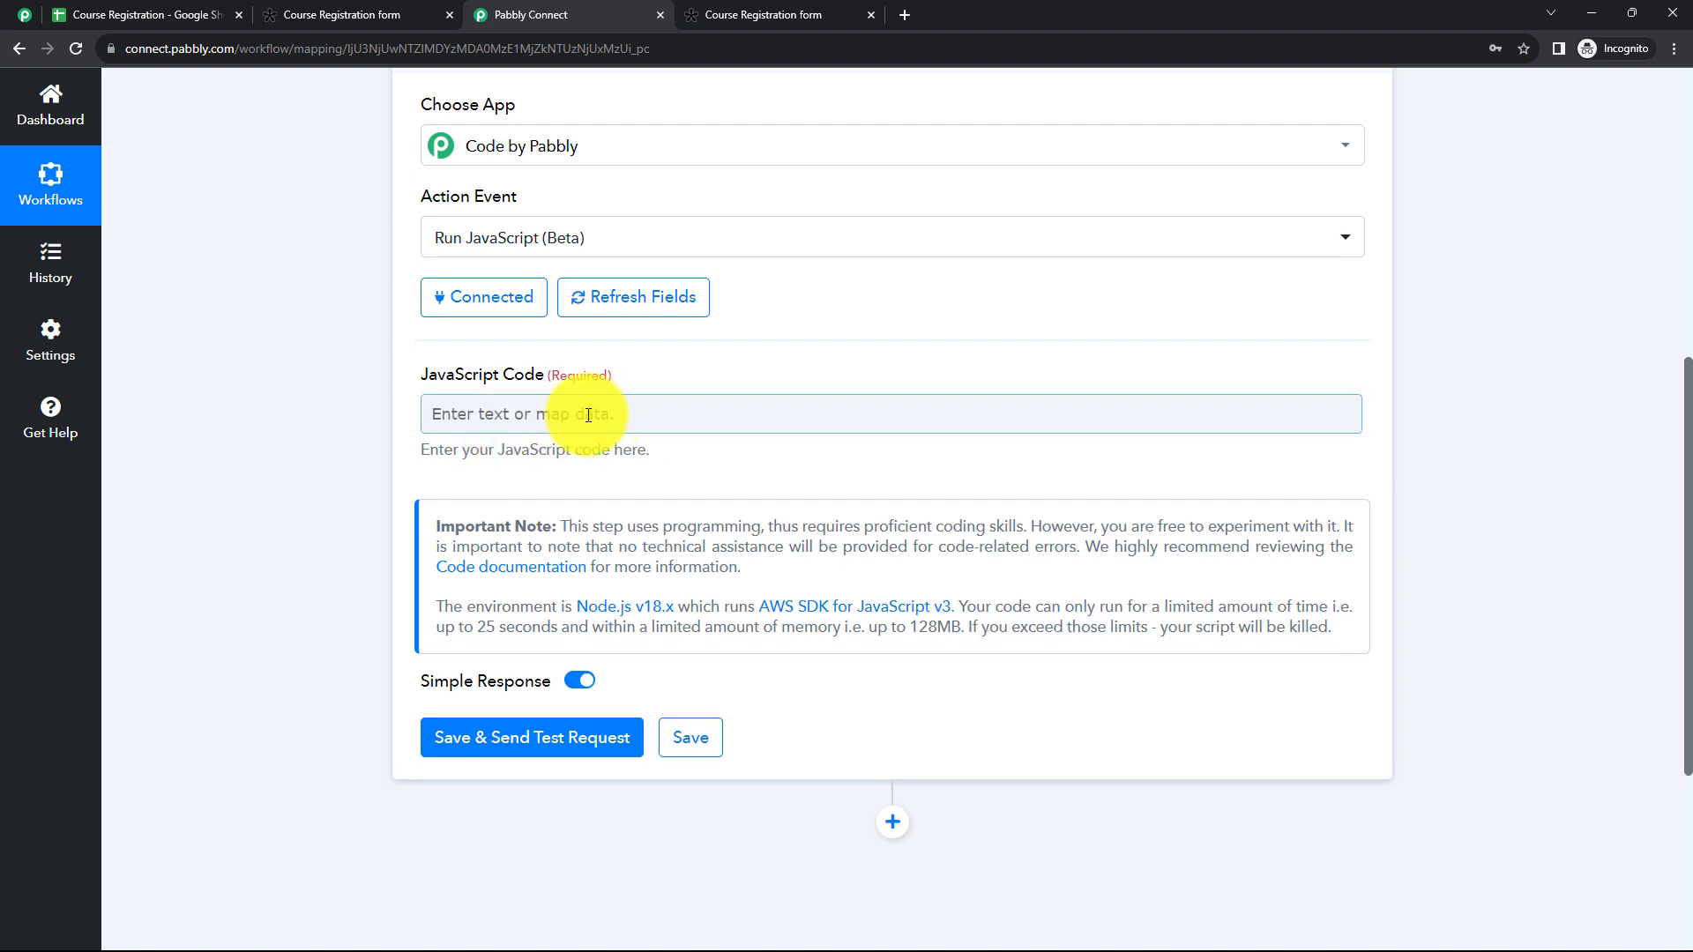
click(617, 412)
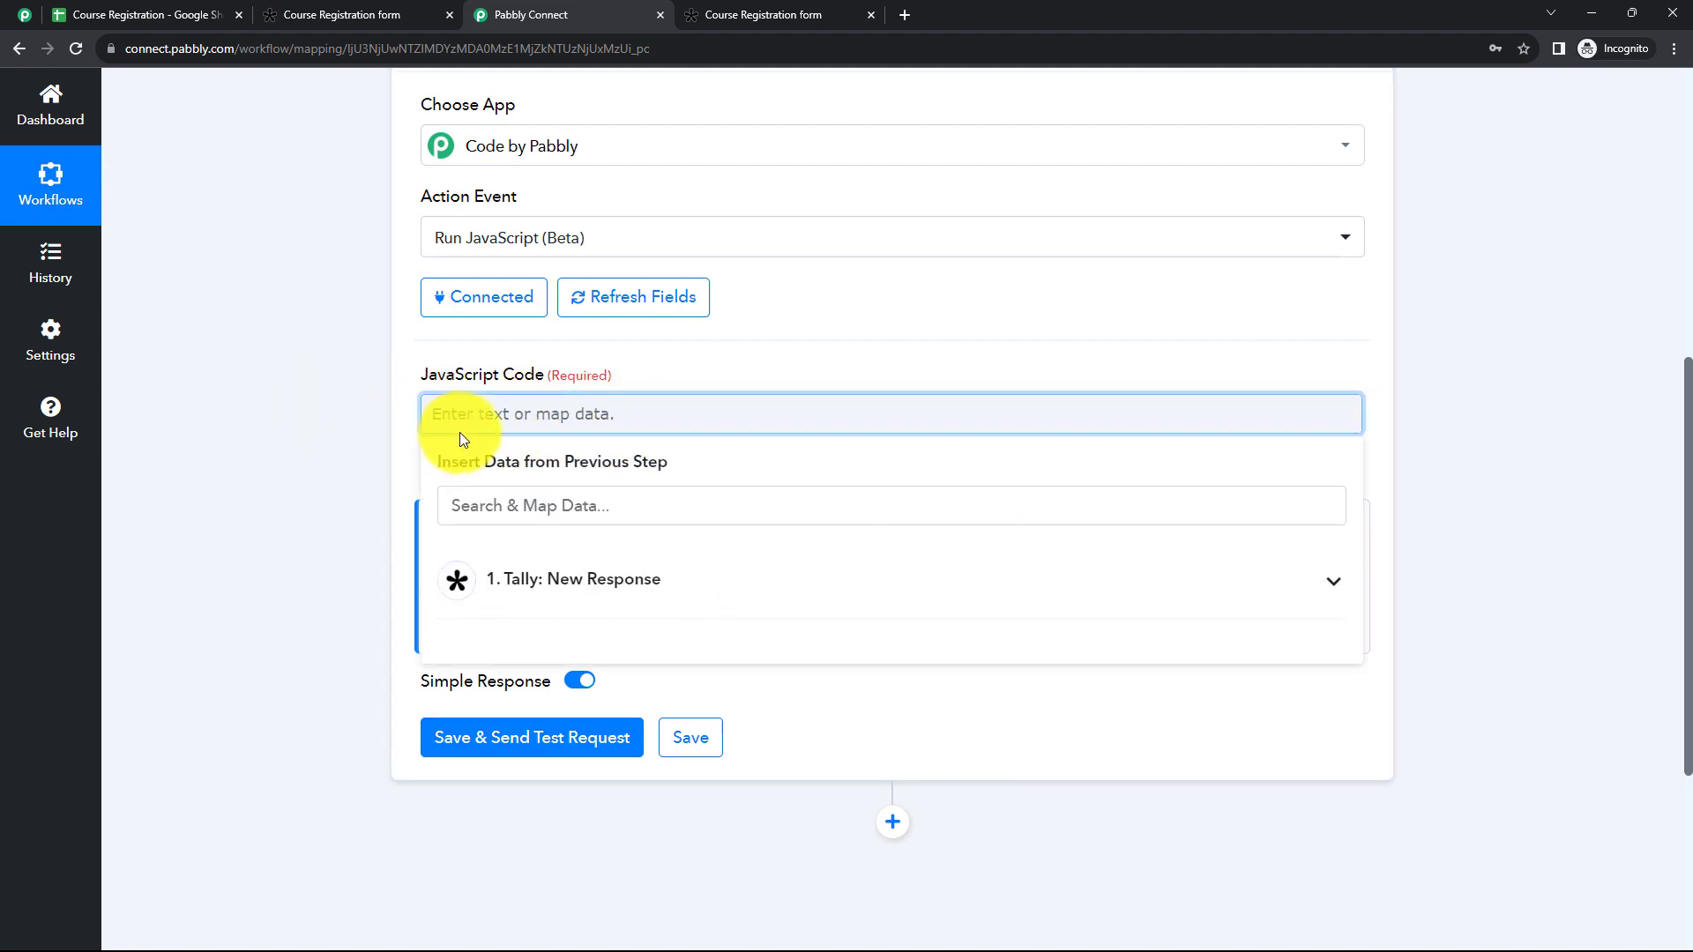
text(const)
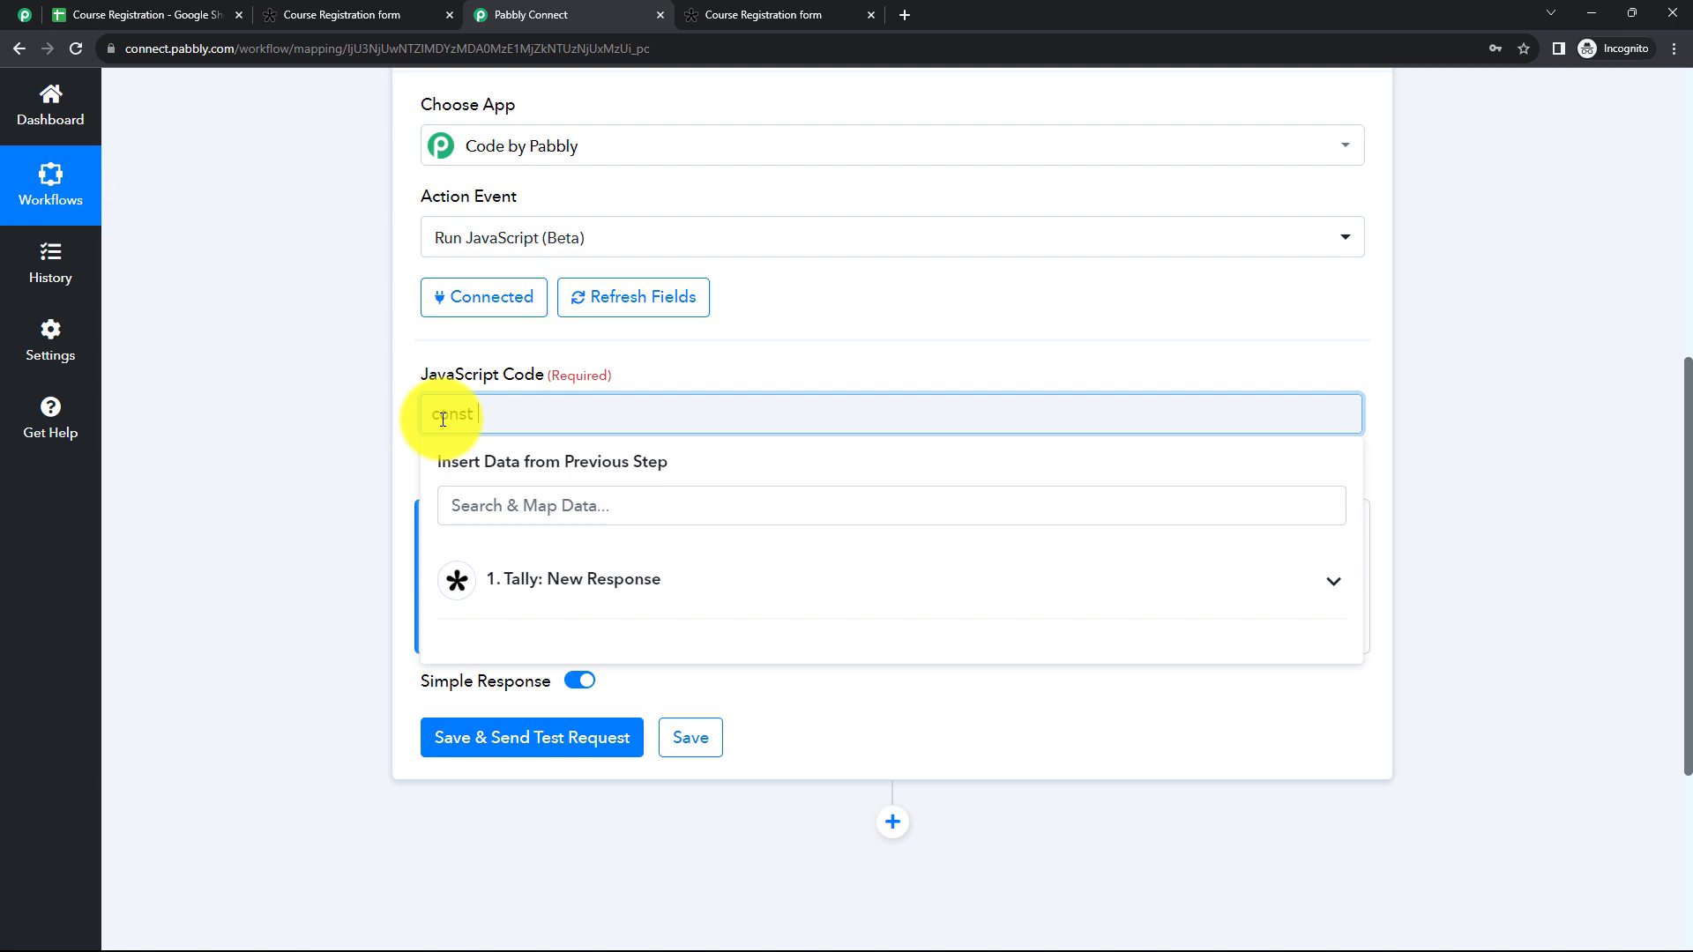
text(d)
text(ourse)
text(=)
click(512, 582)
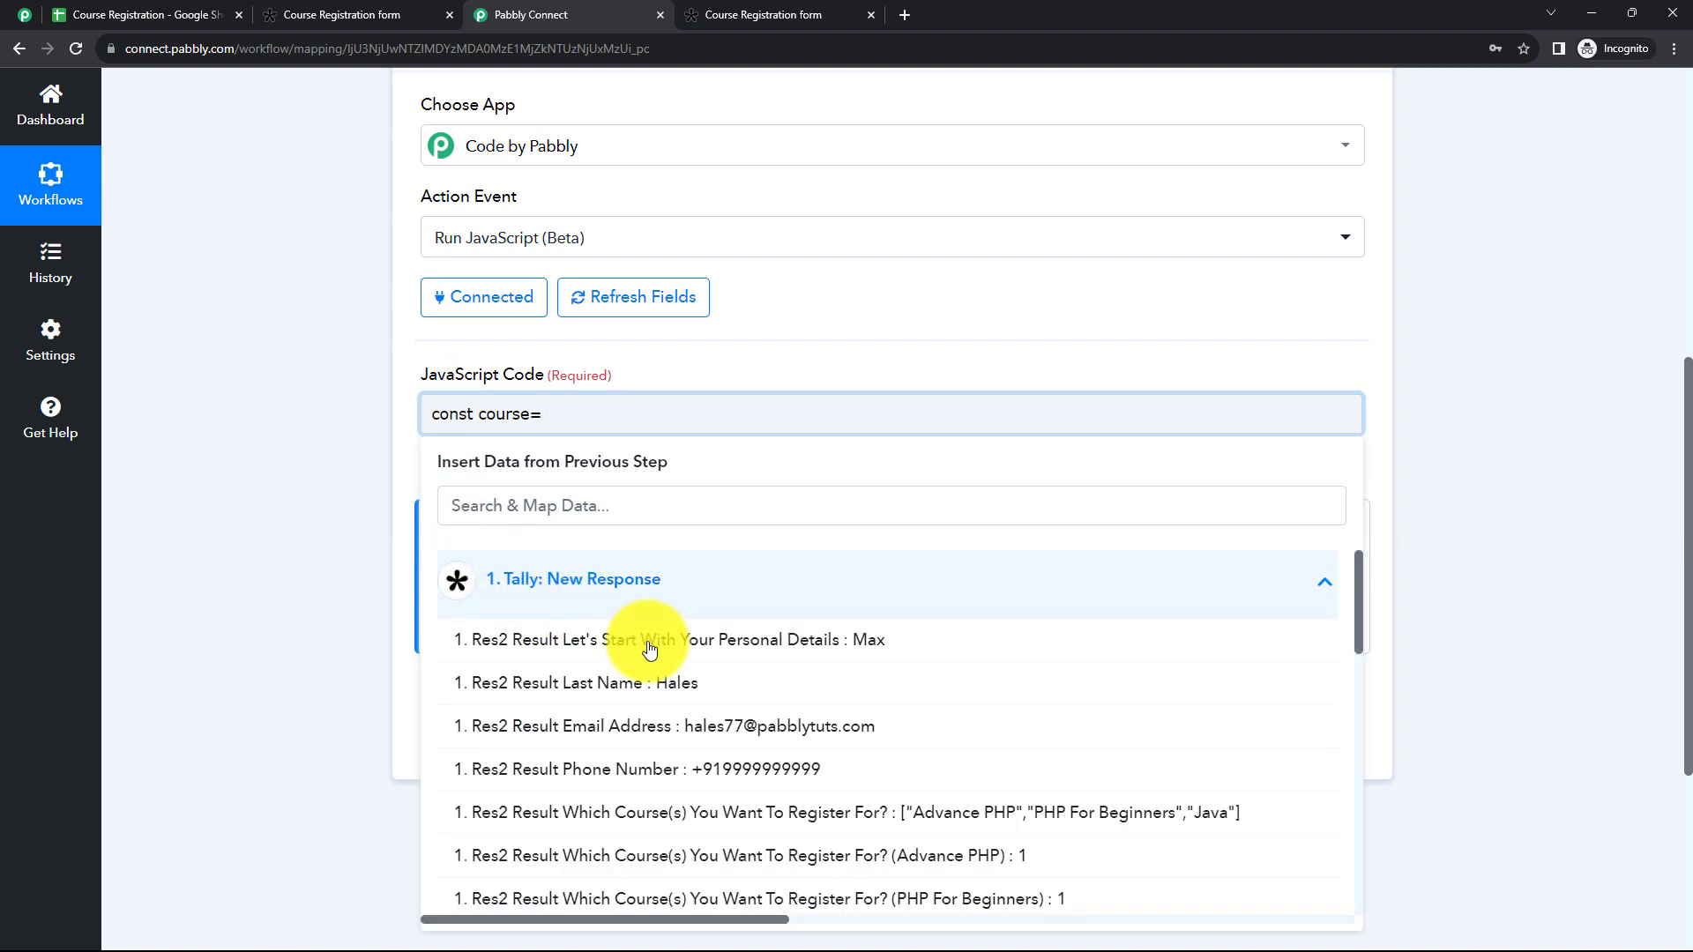
click(932, 815)
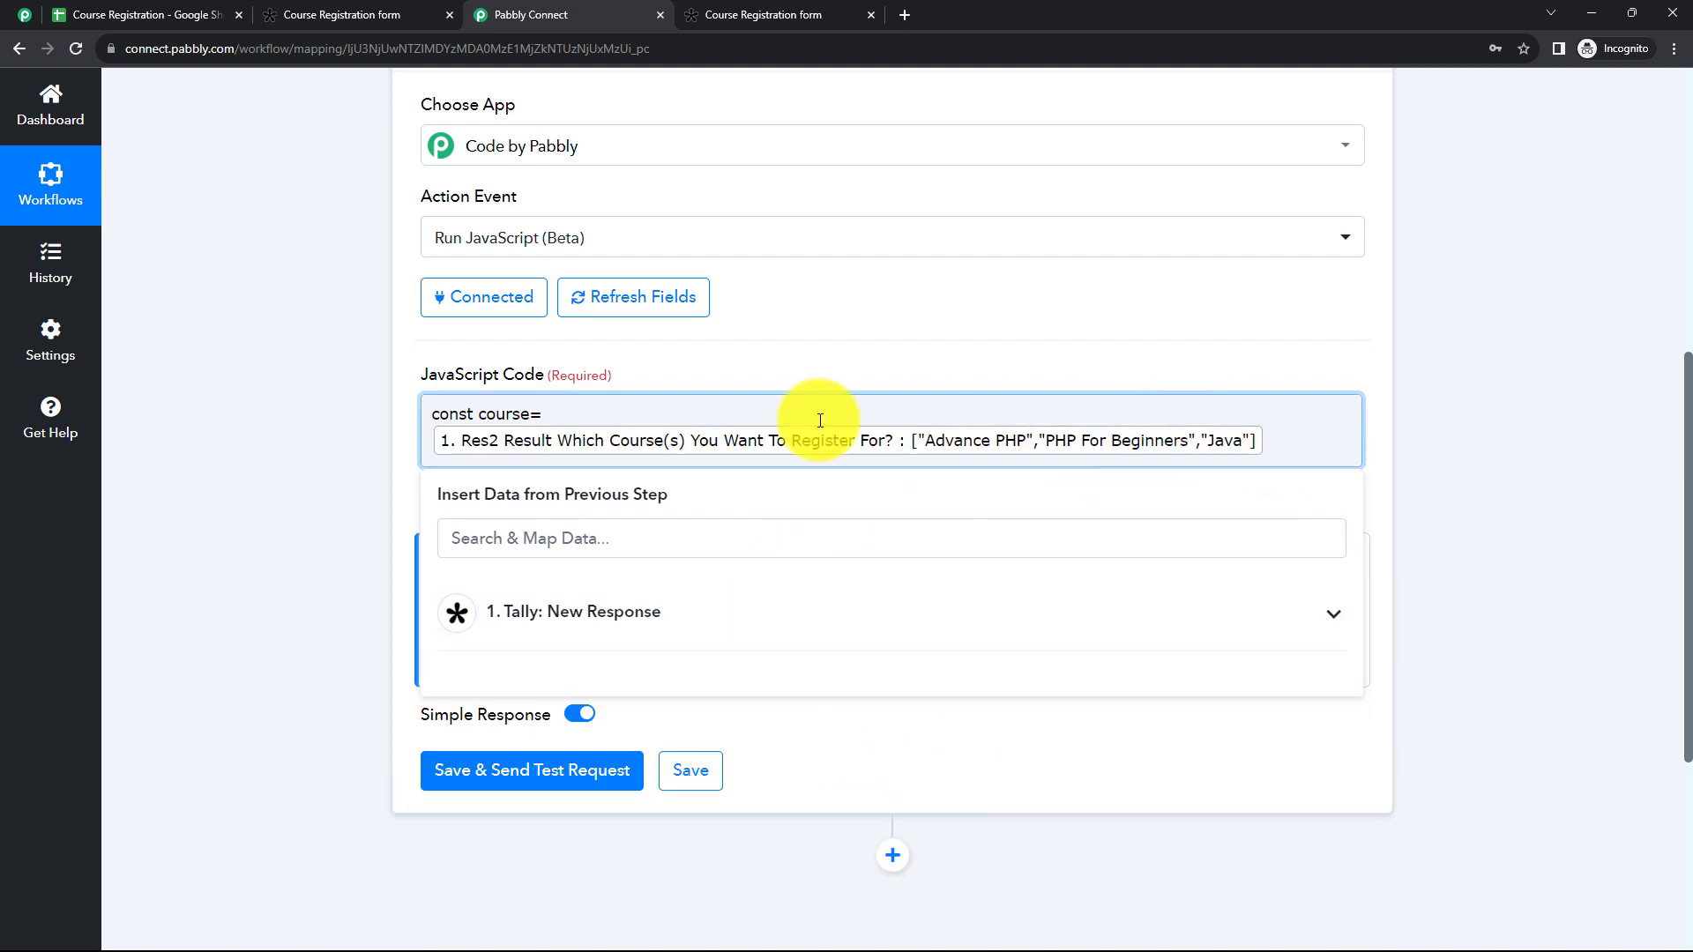
click(384, 453)
click(767, 455)
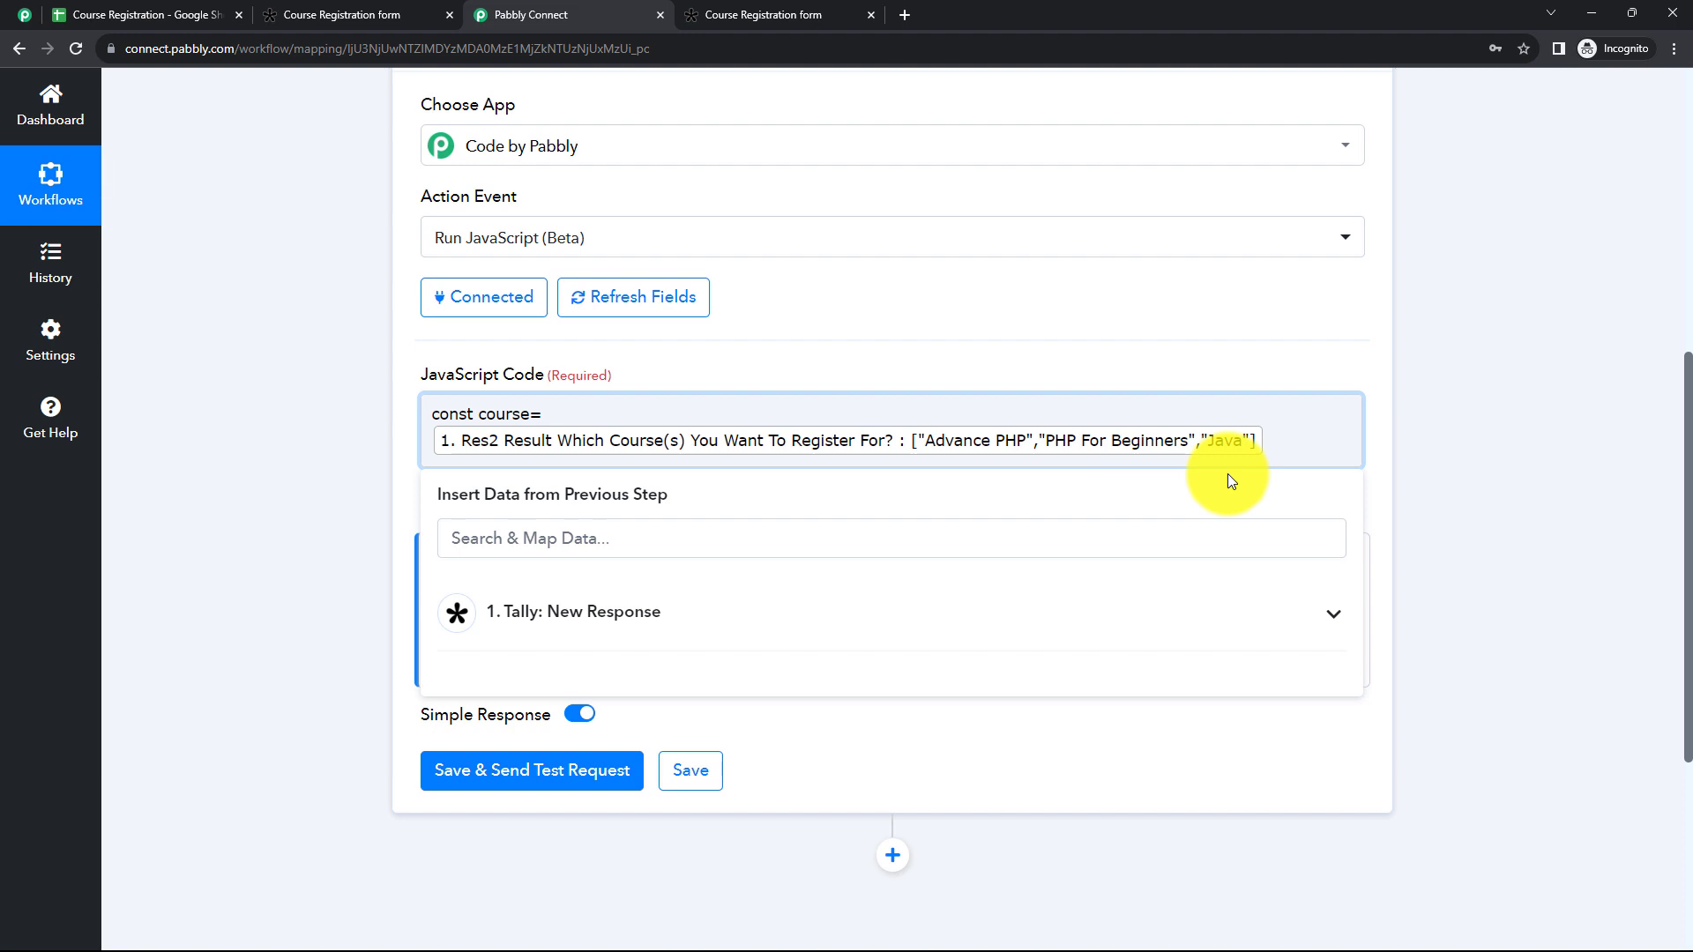
Step: Add a second line to the JavaScript code reading return course.join(", ");
key(Return)
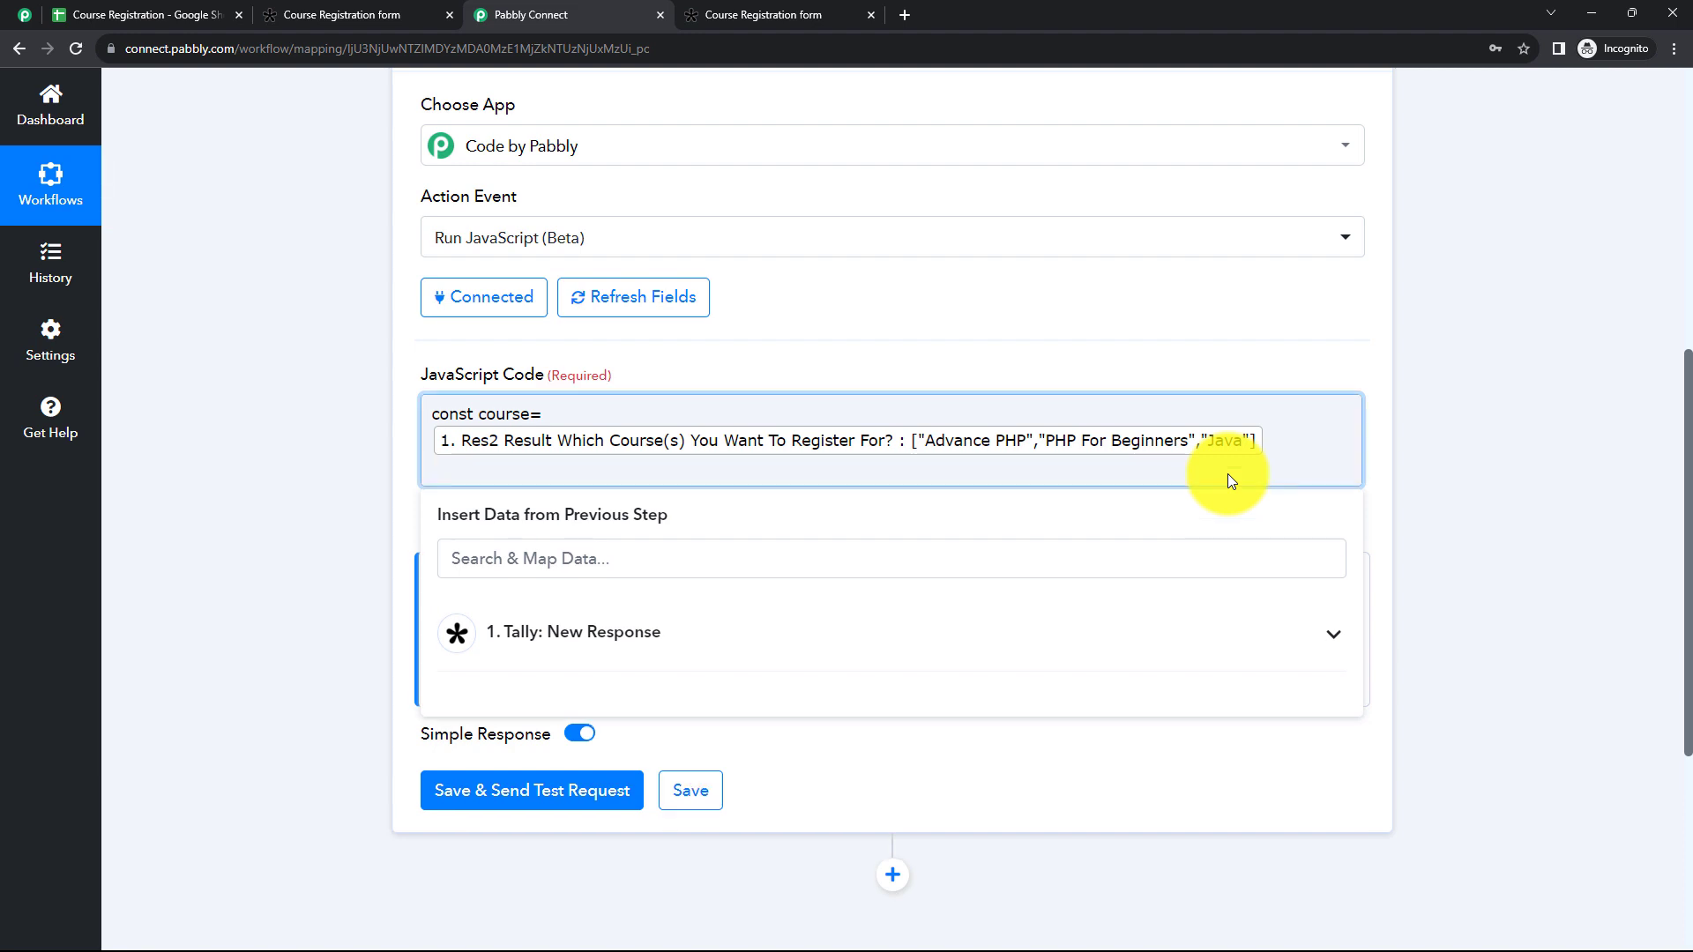
text(return course.join)
text((")
text(, ");)
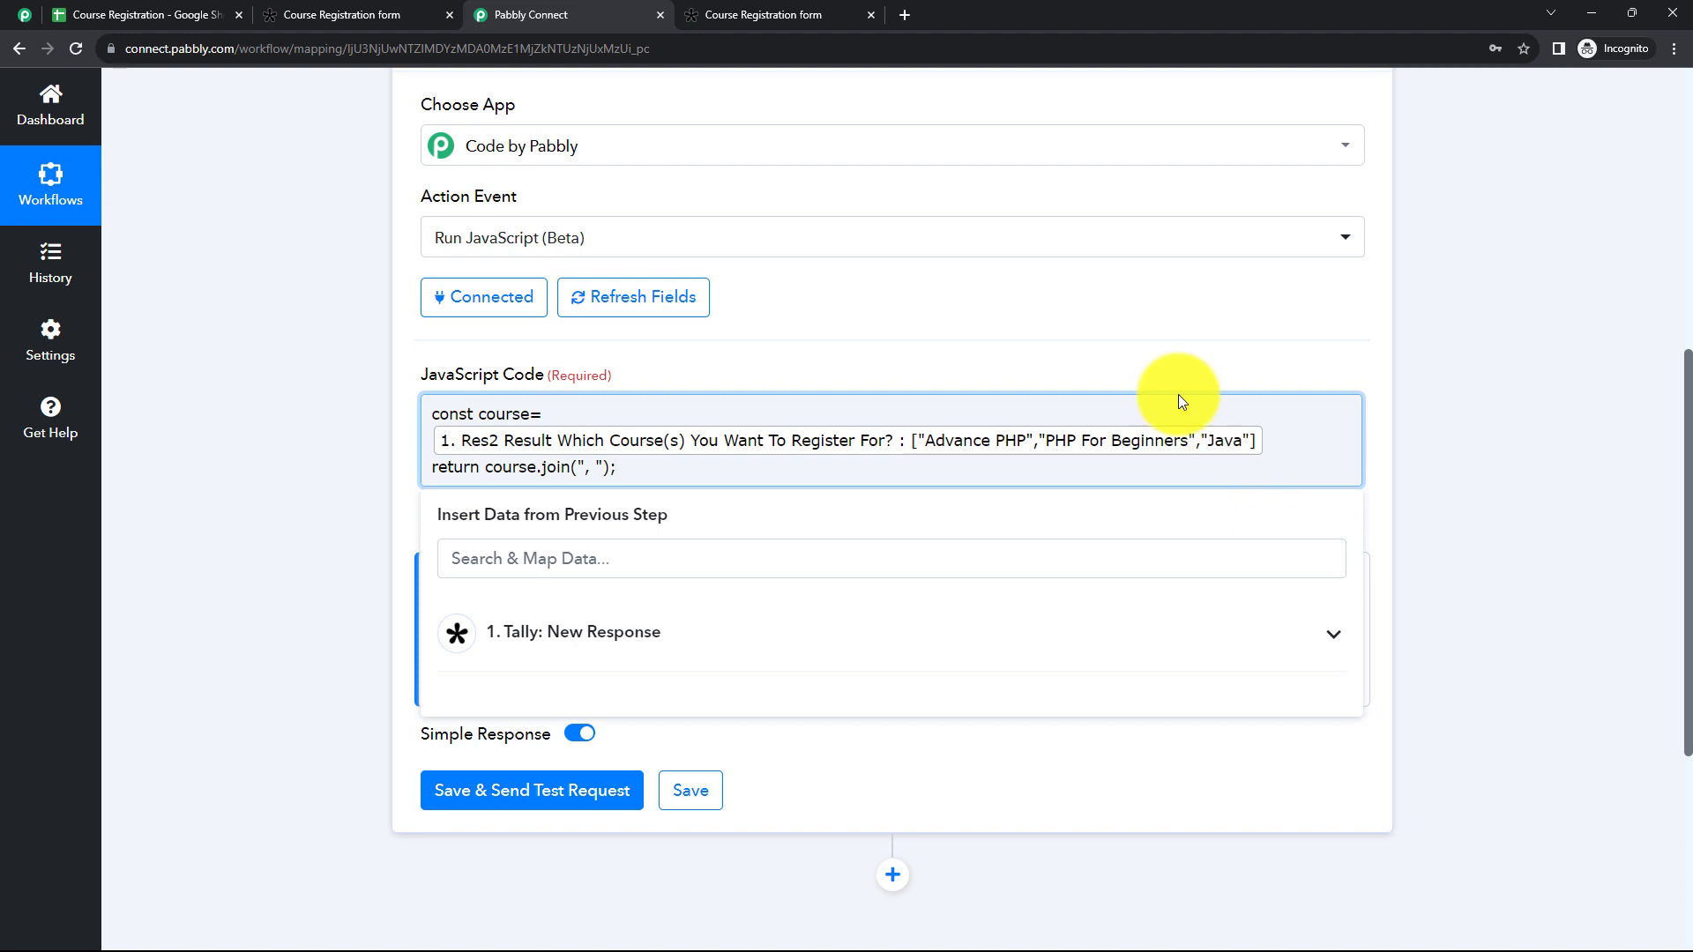
click(345, 502)
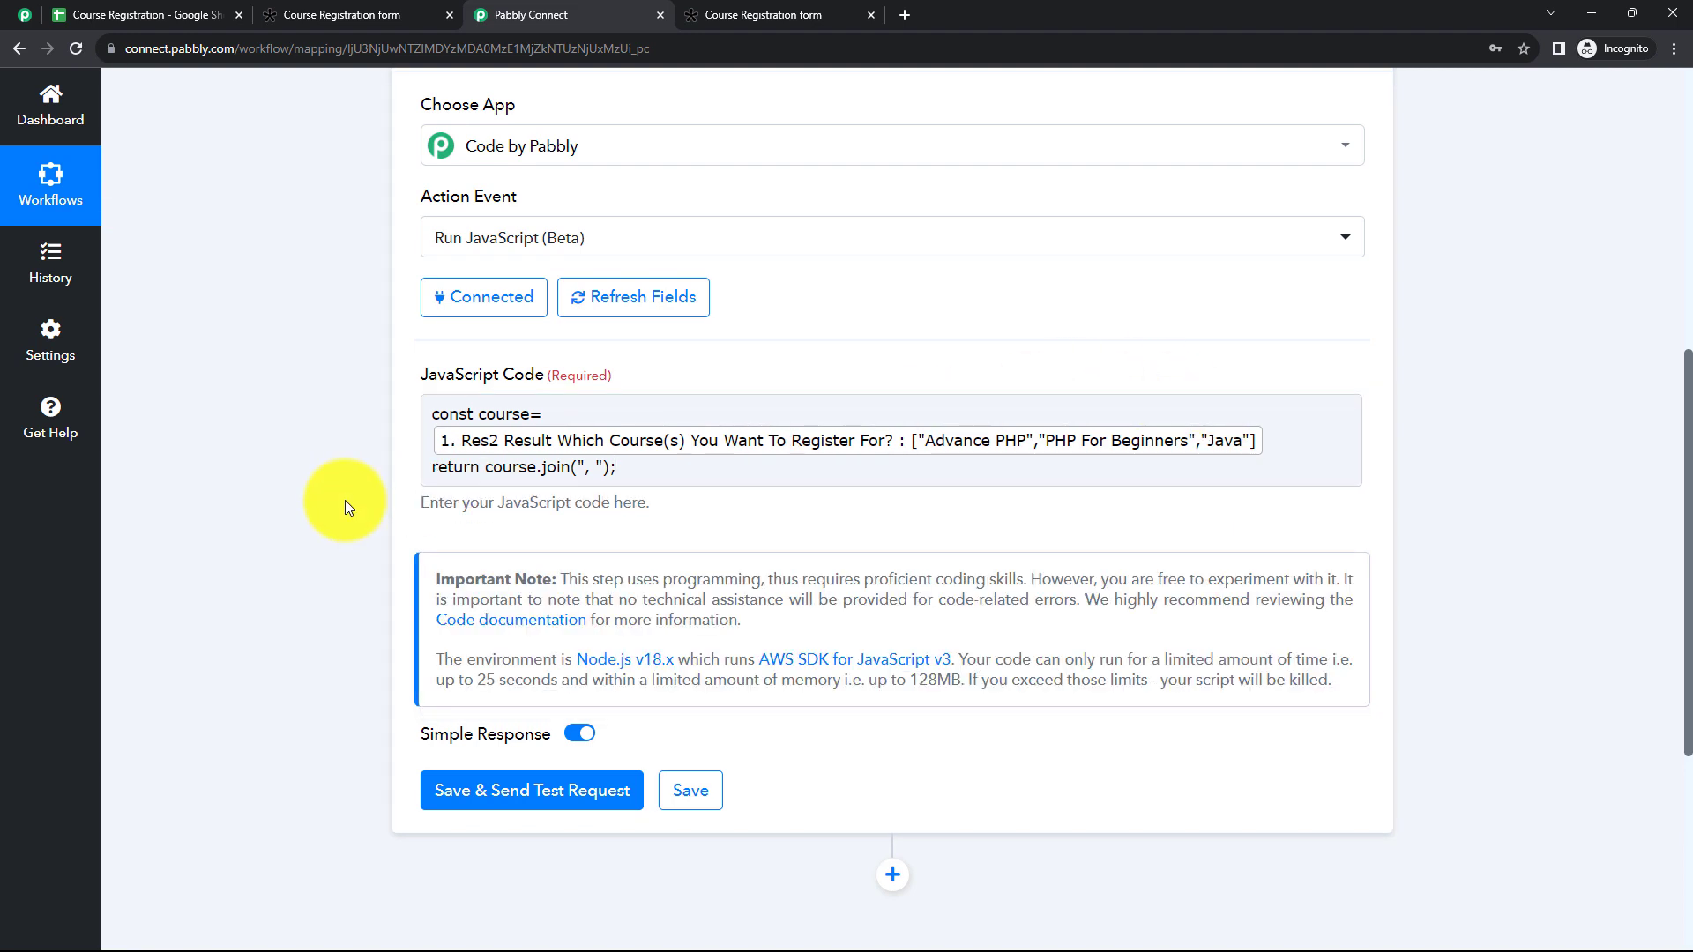
Step: Expand the Tally trigger and look through its captured response alongside the courses value mapped in the code
click(561, 448)
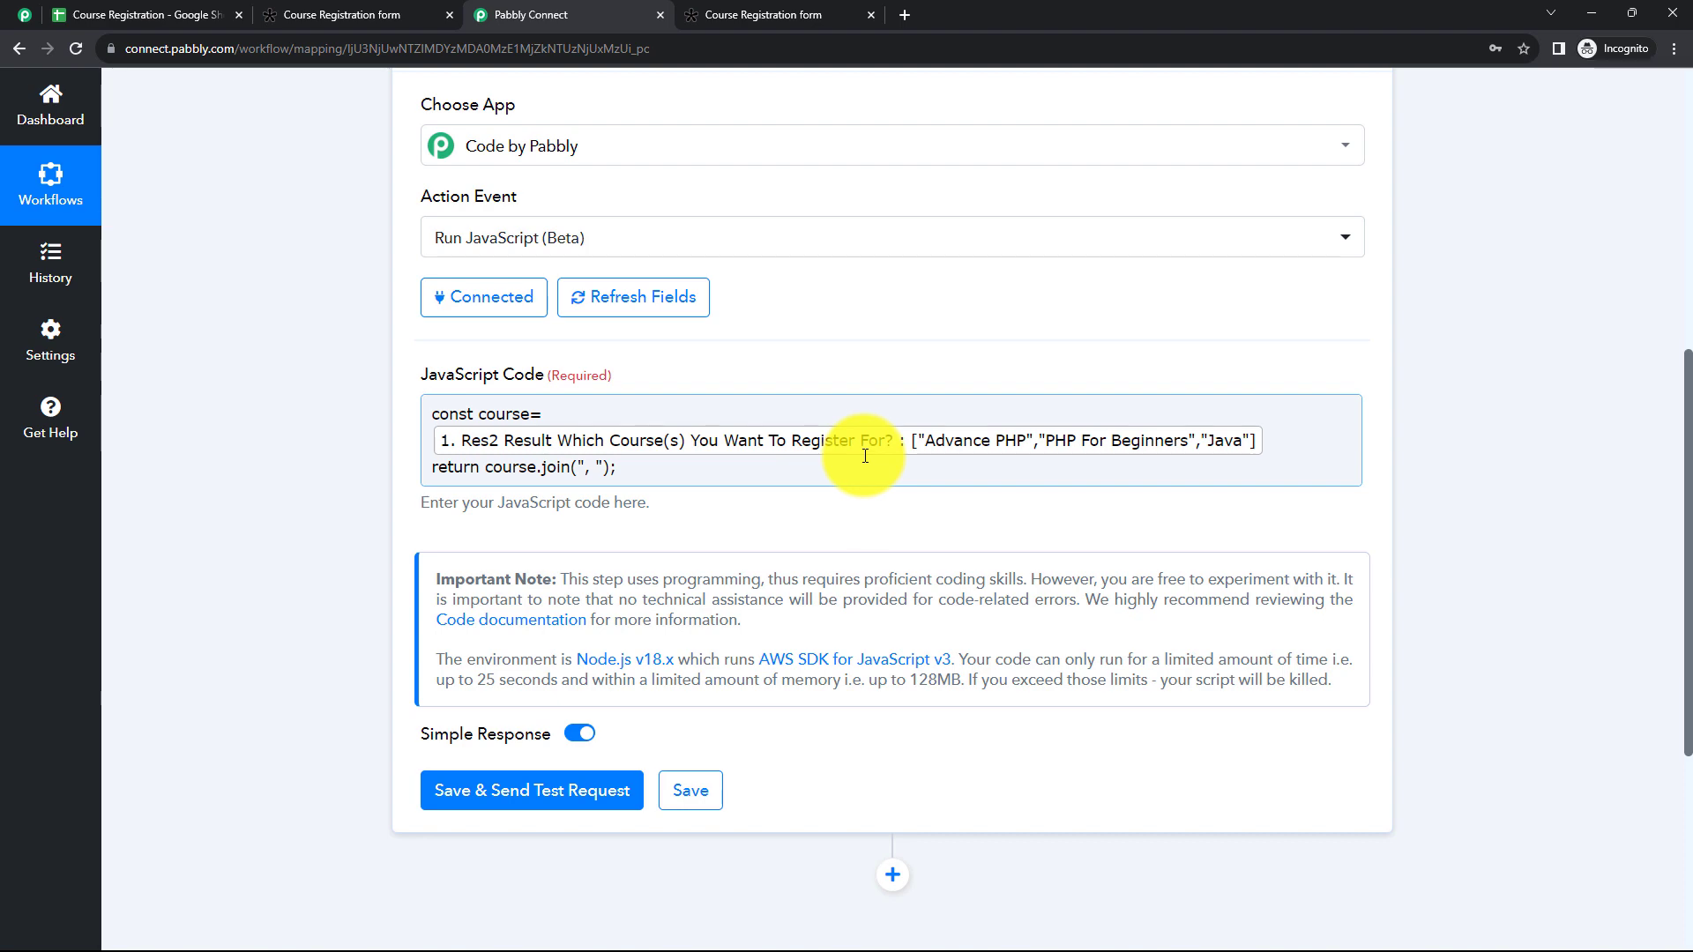
scroll(798, 450, up, 1)
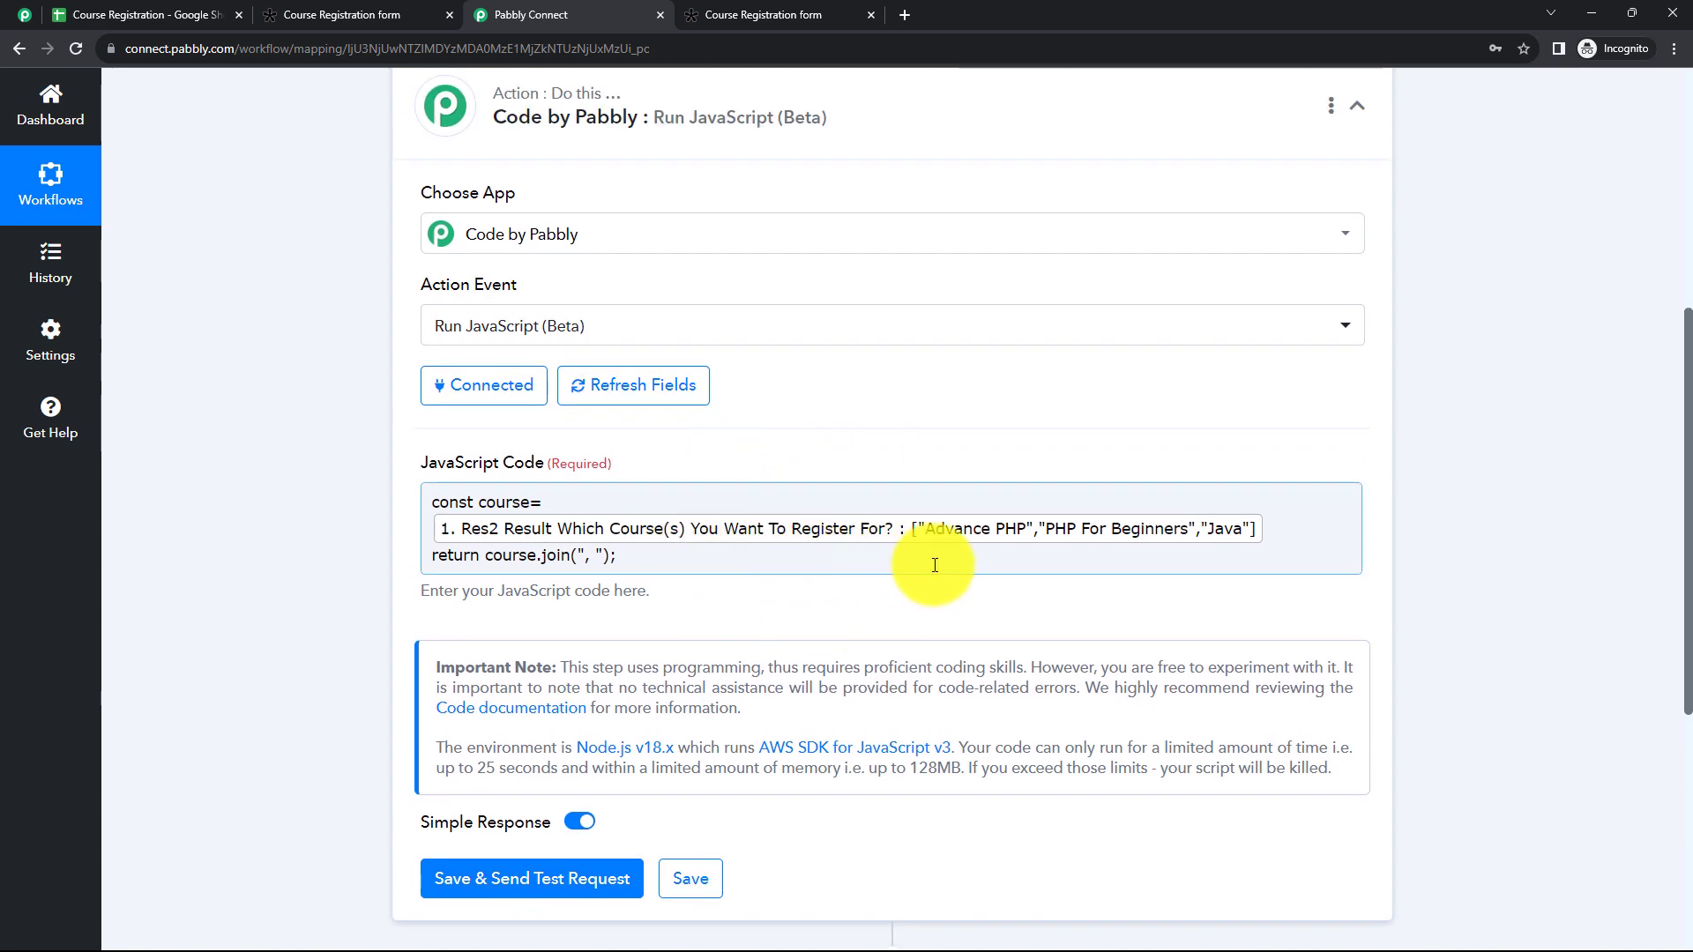
scroll(807, 449, up, 5)
click(729, 435)
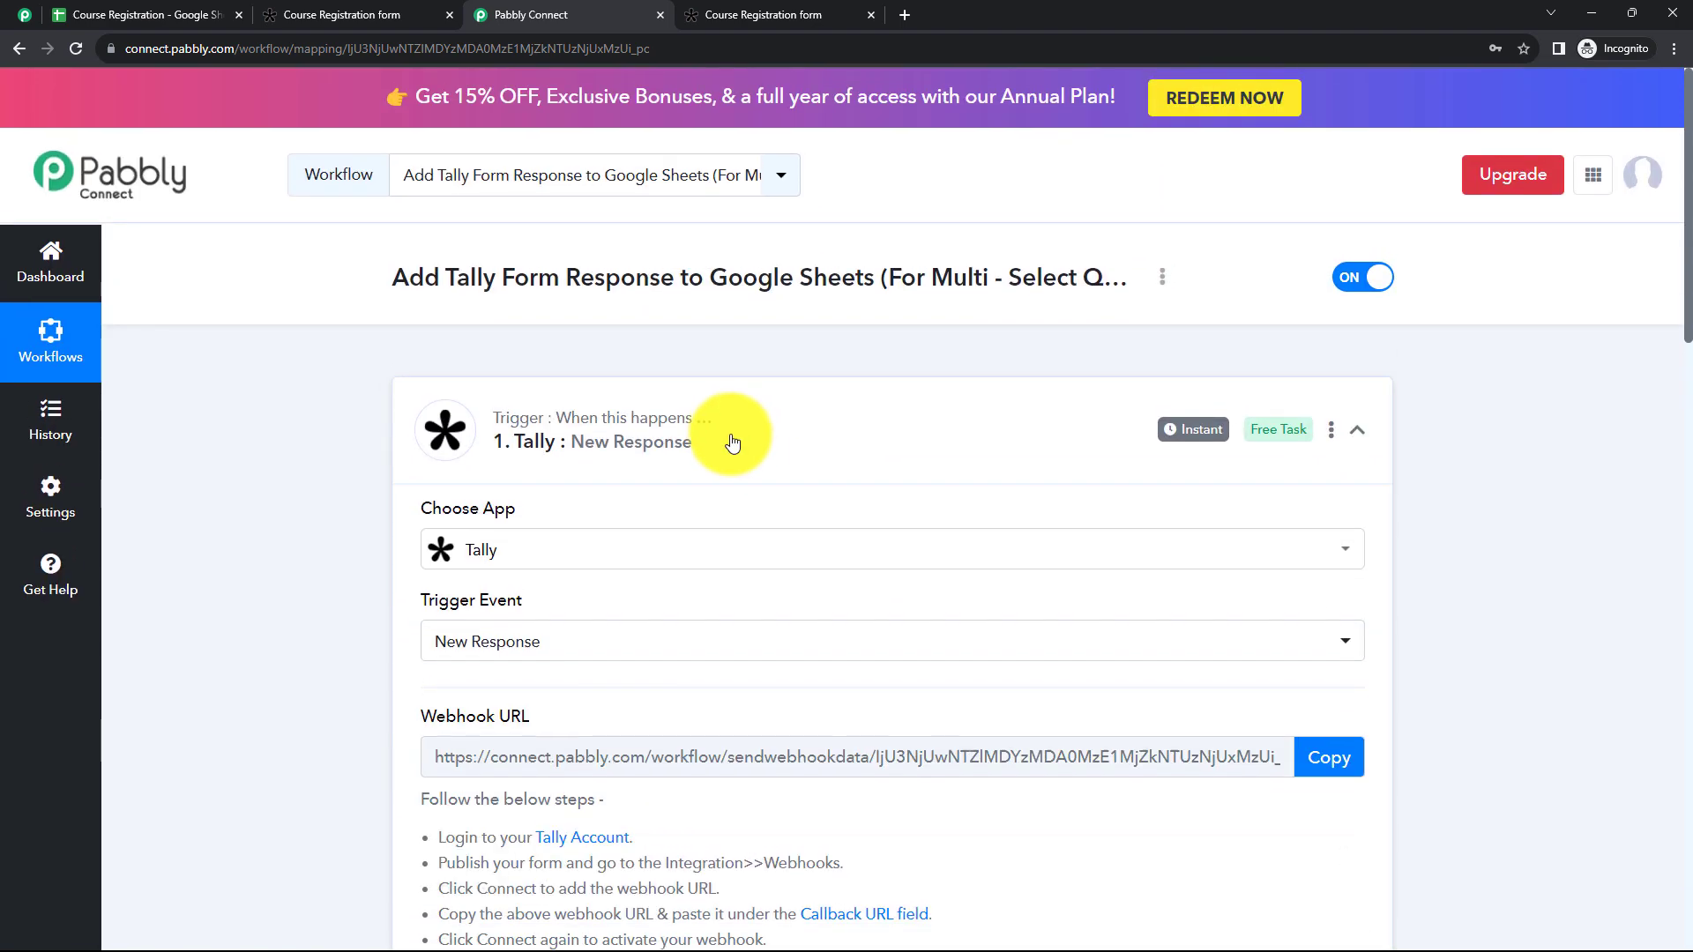
scroll(735, 452, down, 10)
scroll(812, 616, down, 5)
scroll(910, 544, up, 3)
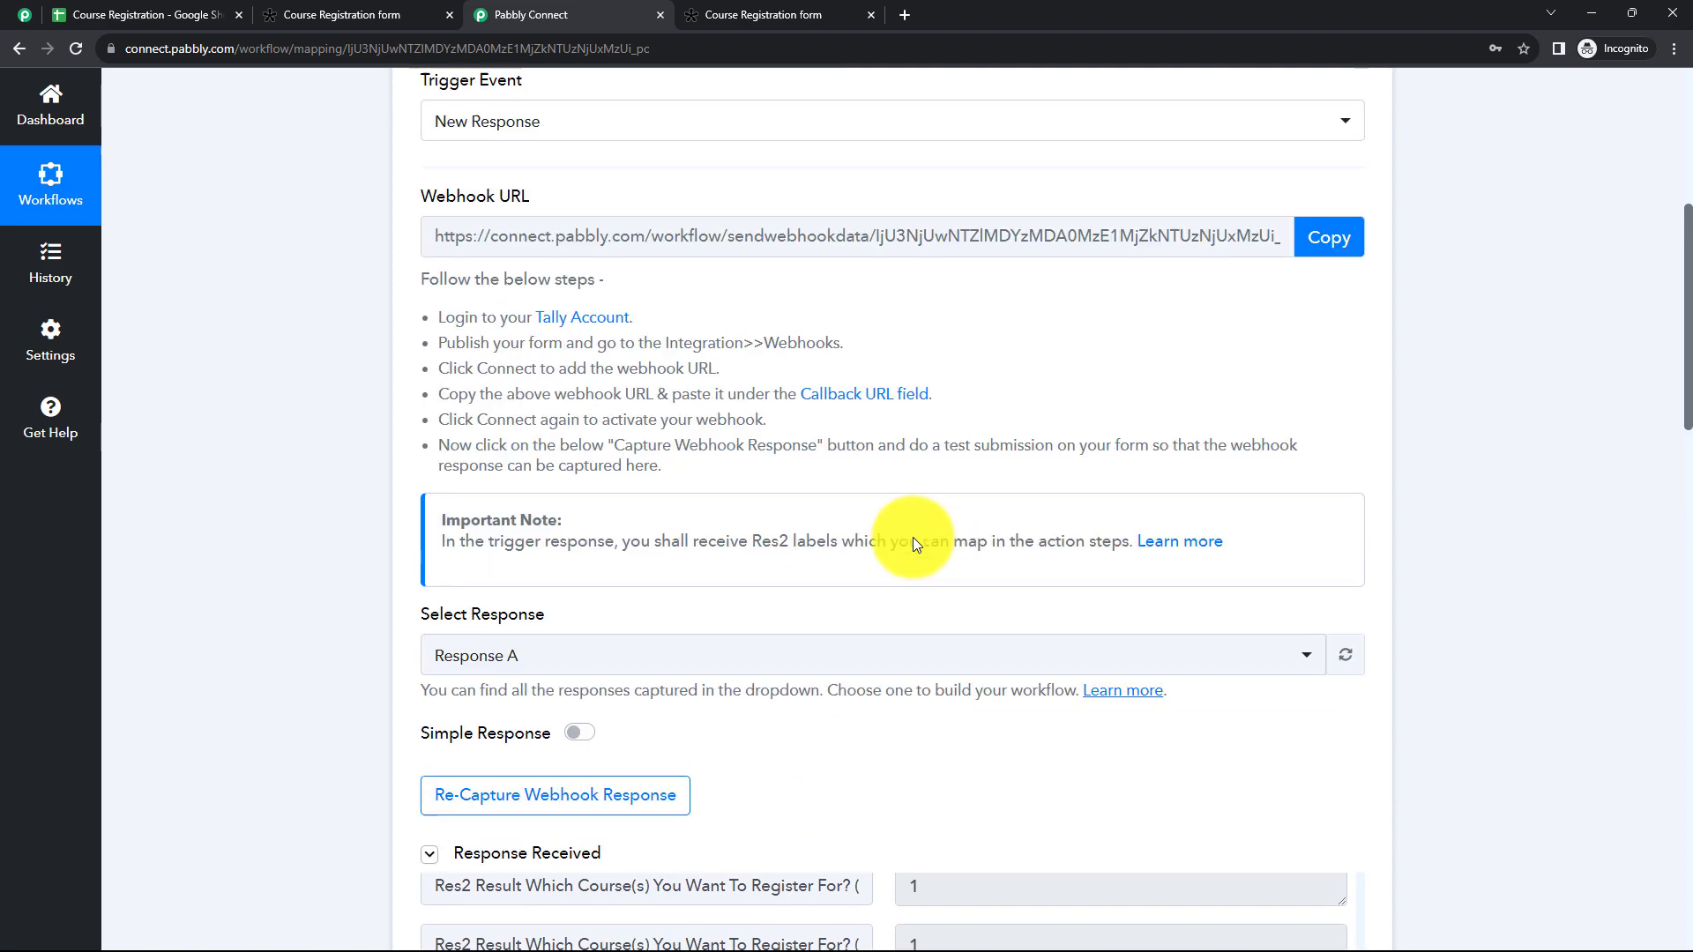
scroll(1560, 684, down, 7)
scroll(1058, 635, down, 8)
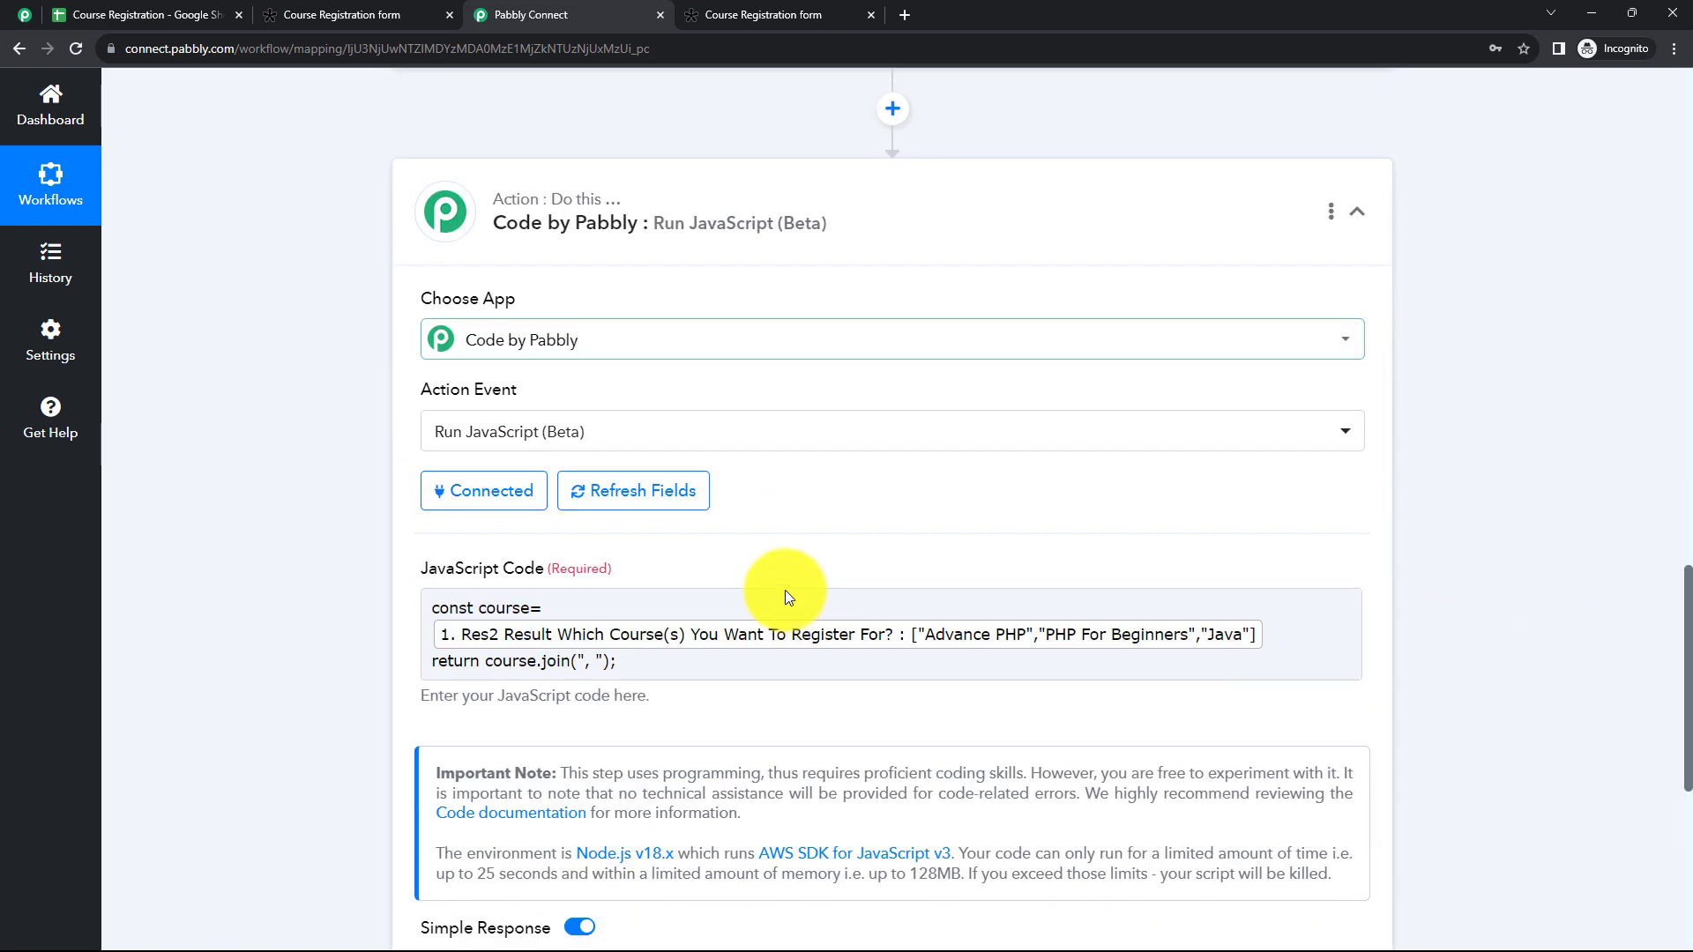
Step: Review the code's const course declaration and collapse the Tally trigger
click(881, 660)
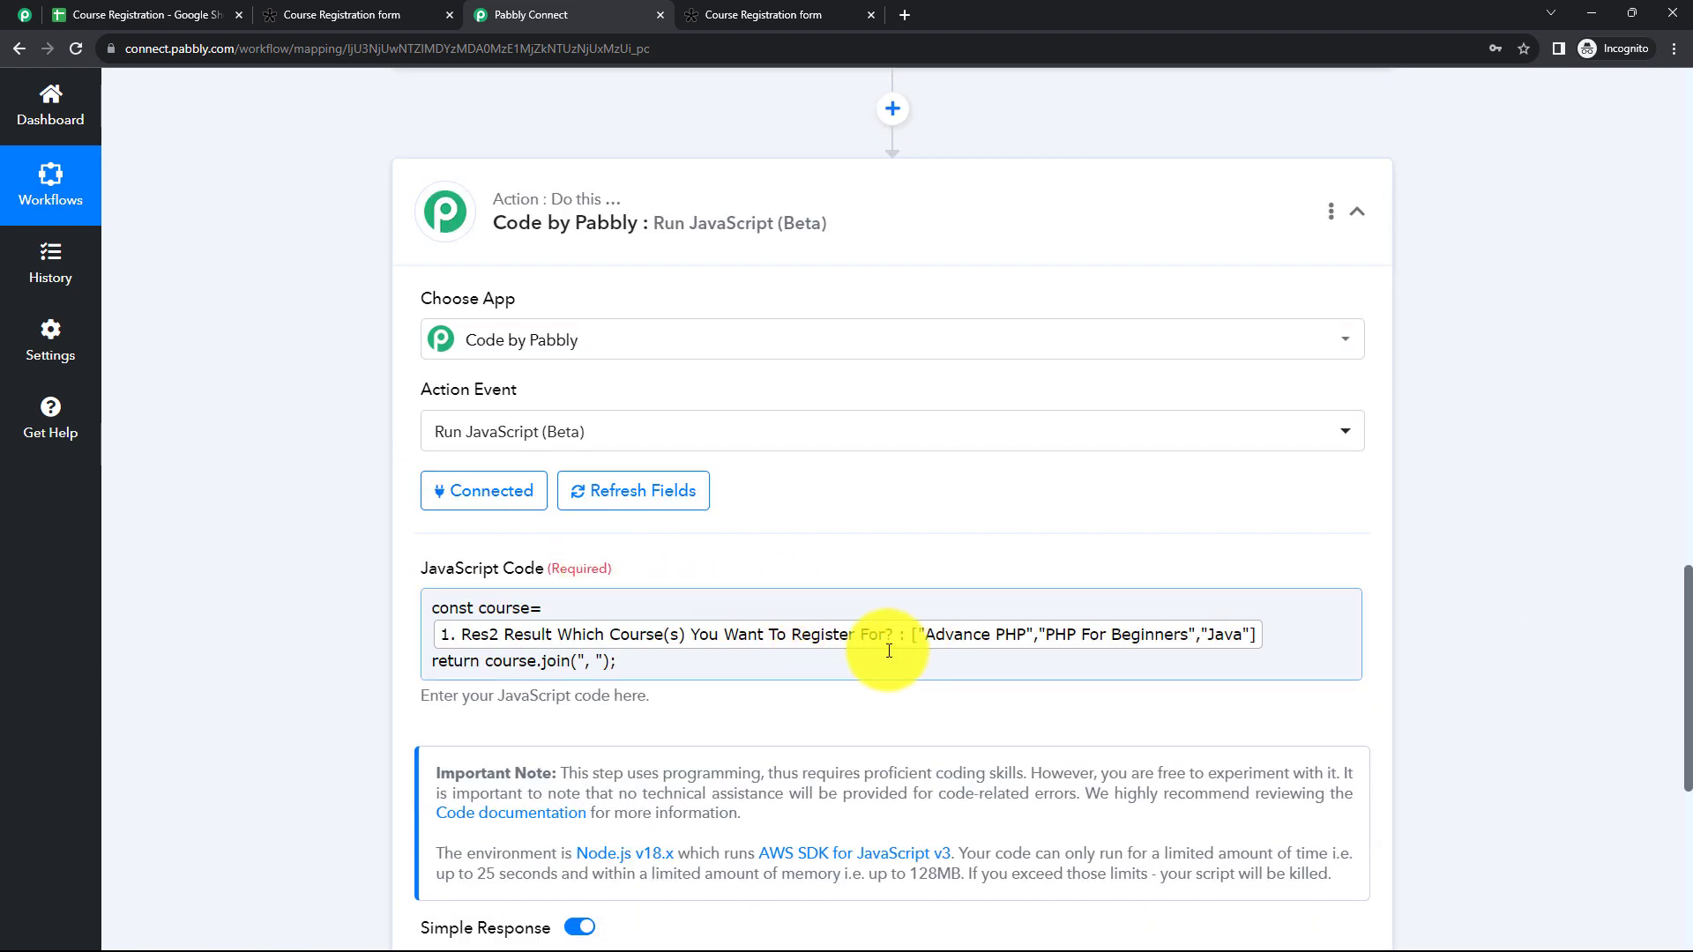
click(783, 578)
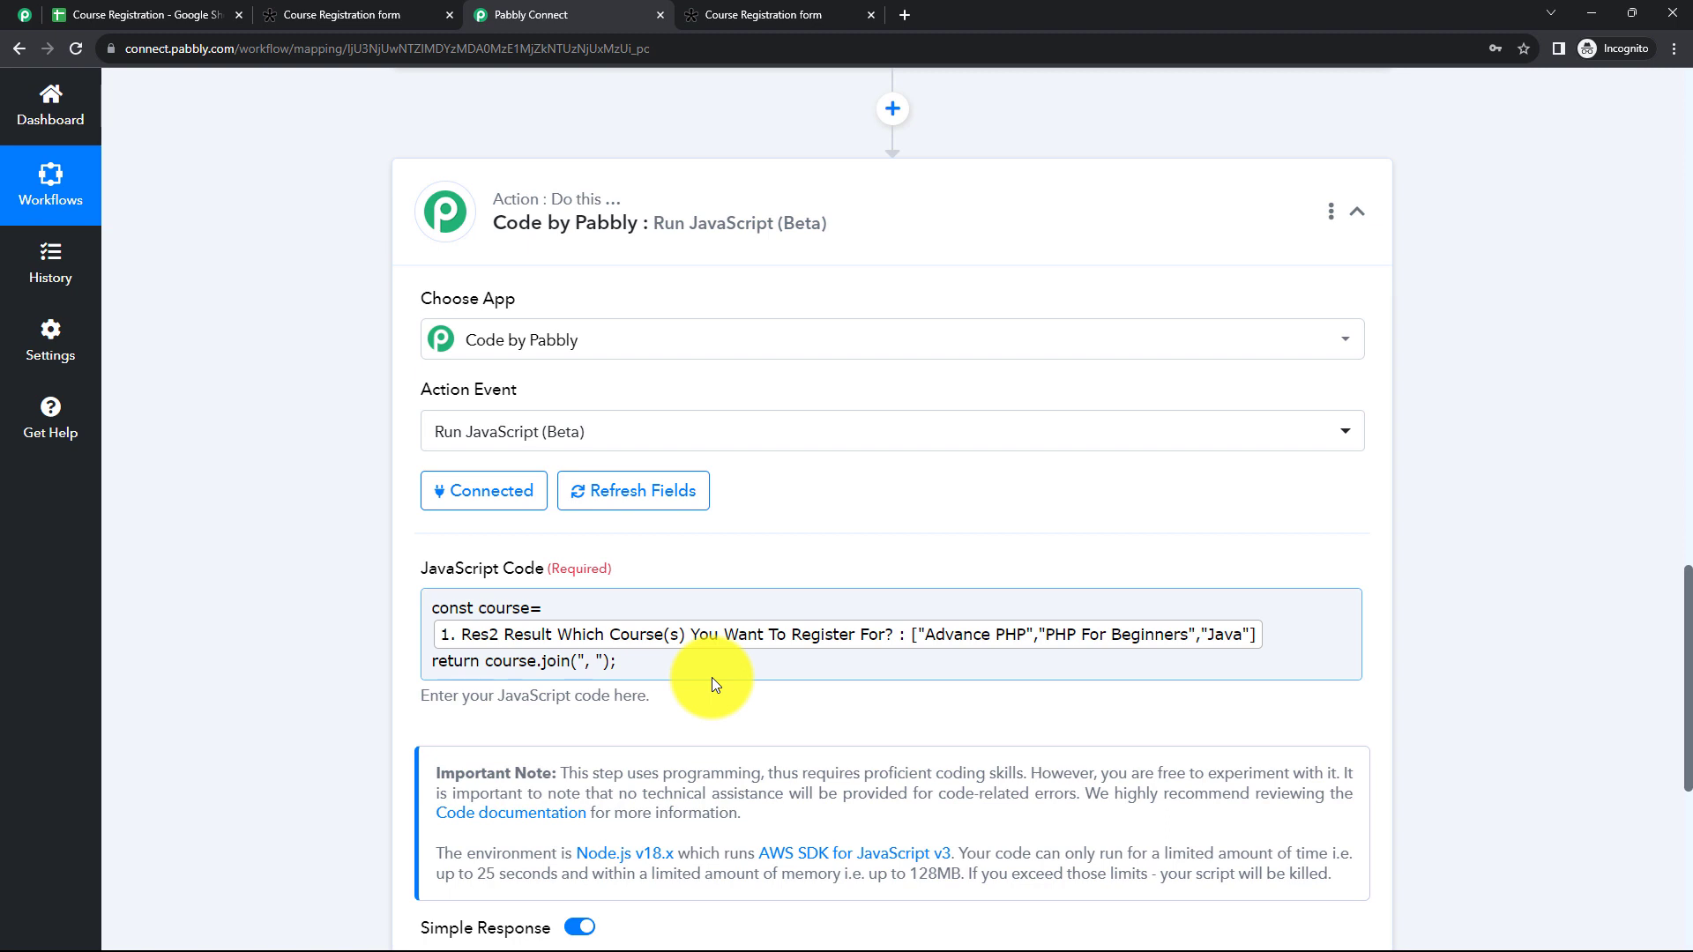
drag(433, 608, 529, 610)
click(377, 630)
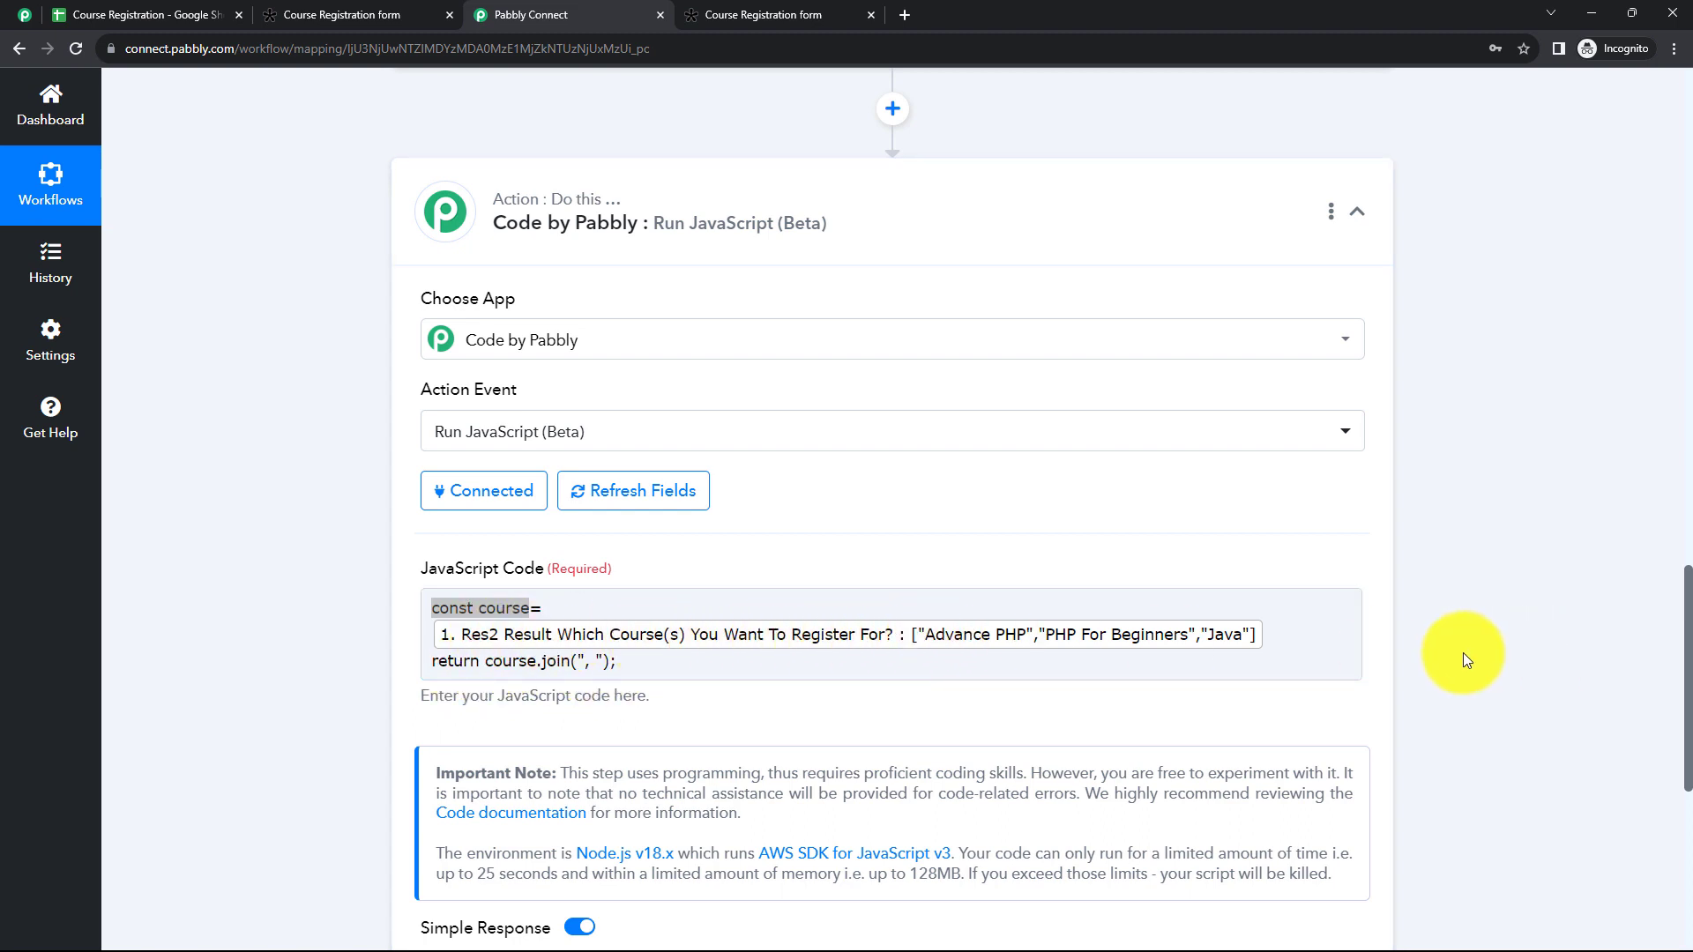
scroll(1463, 652, up, 6)
scroll(786, 469, up, 15)
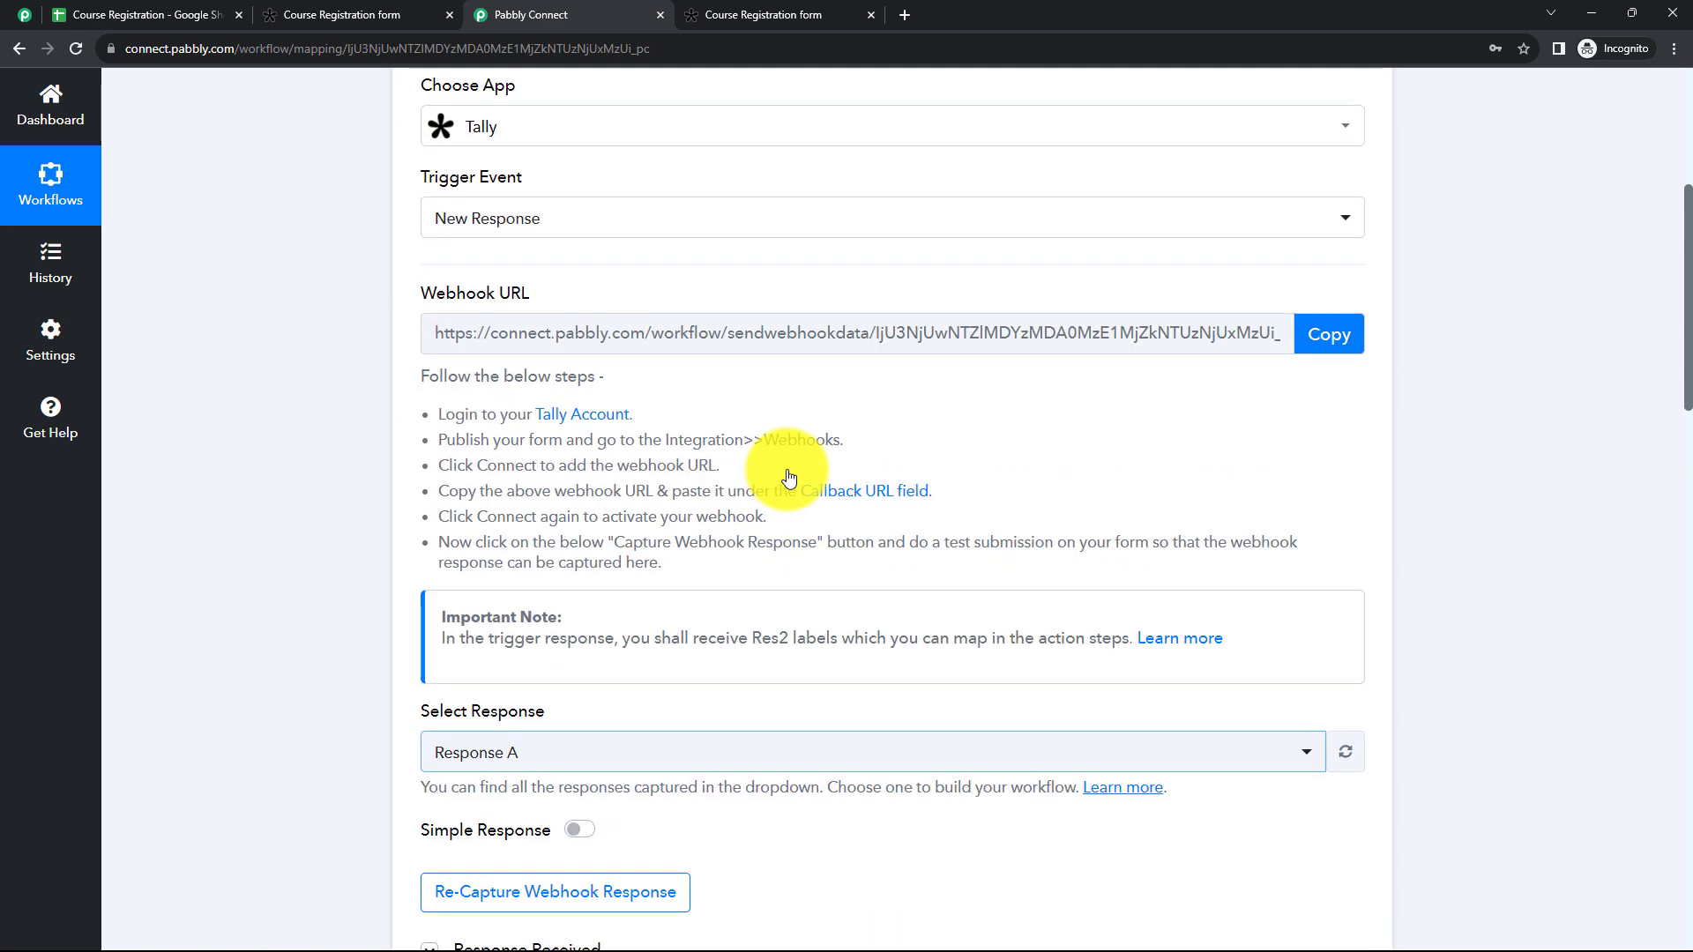
click(850, 373)
scroll(895, 472, down, 7)
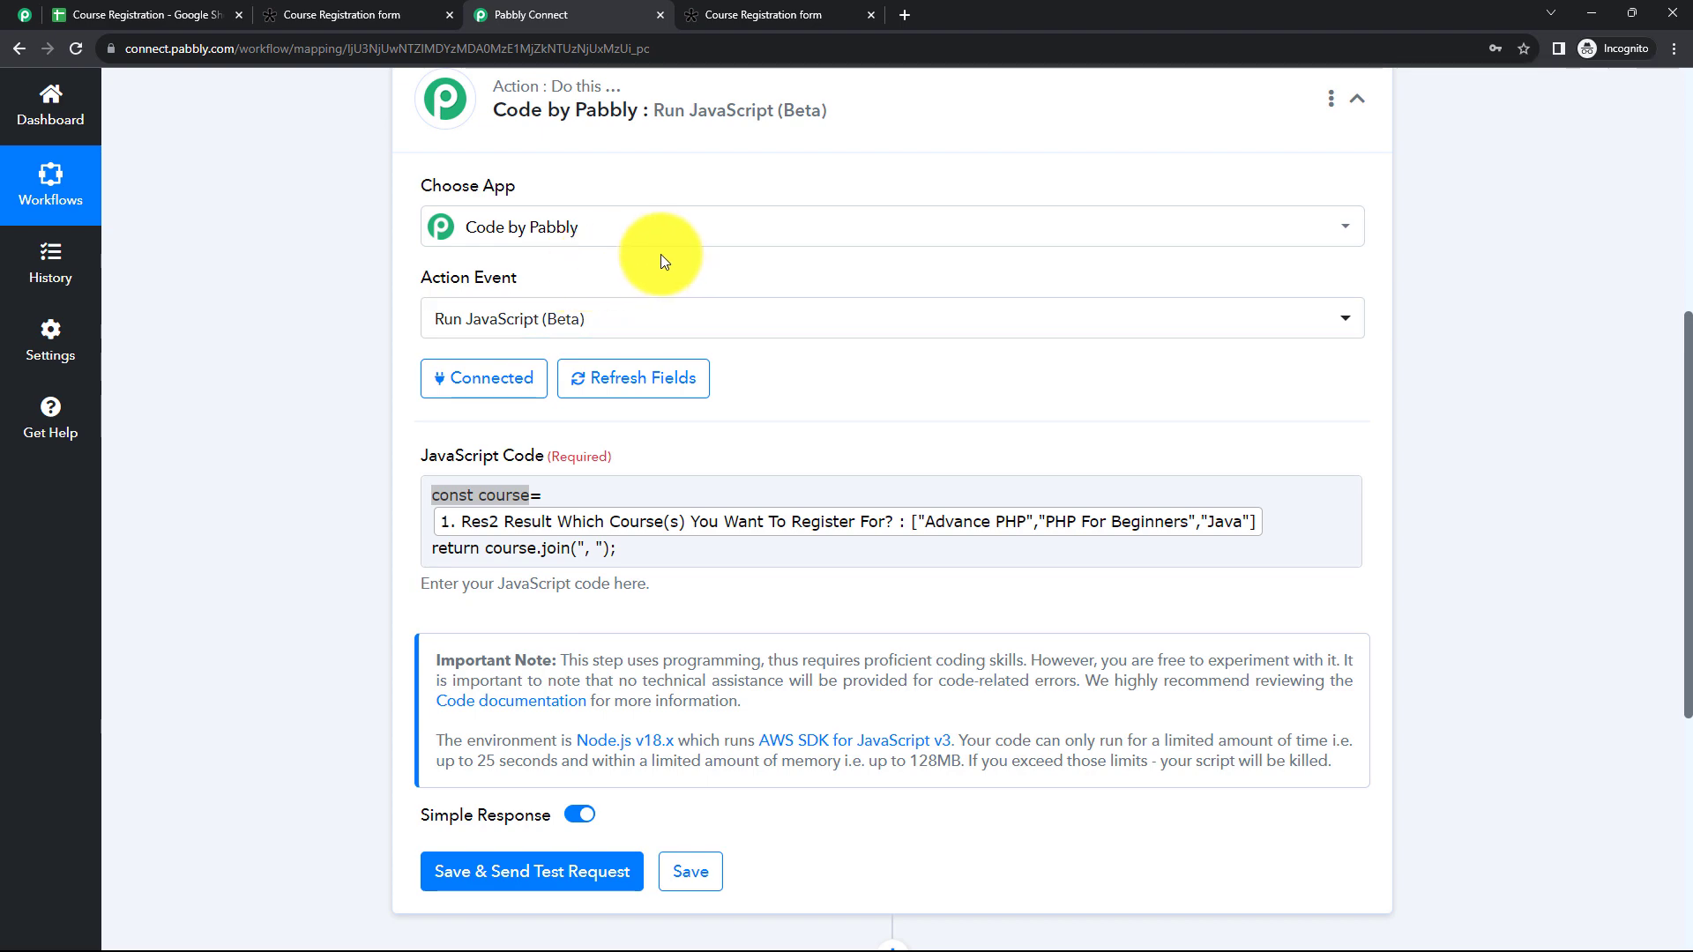
Step: Save the Code by Pabbly action and send a test request with the join code
scroll(825, 432, down, 2)
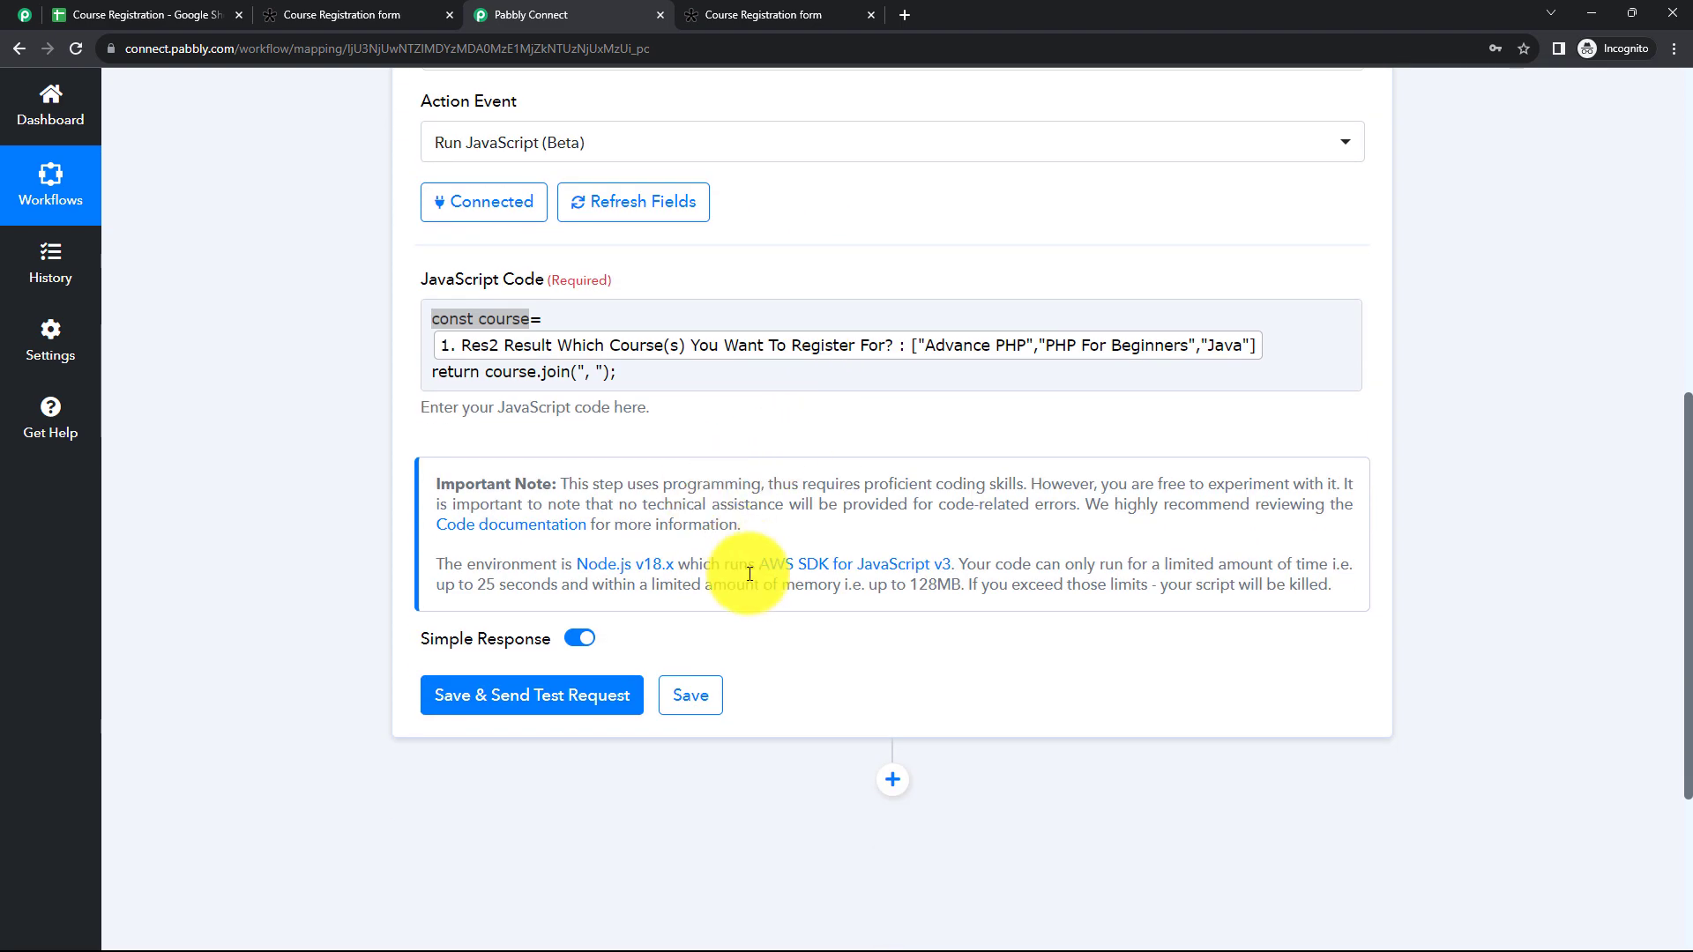
click(578, 696)
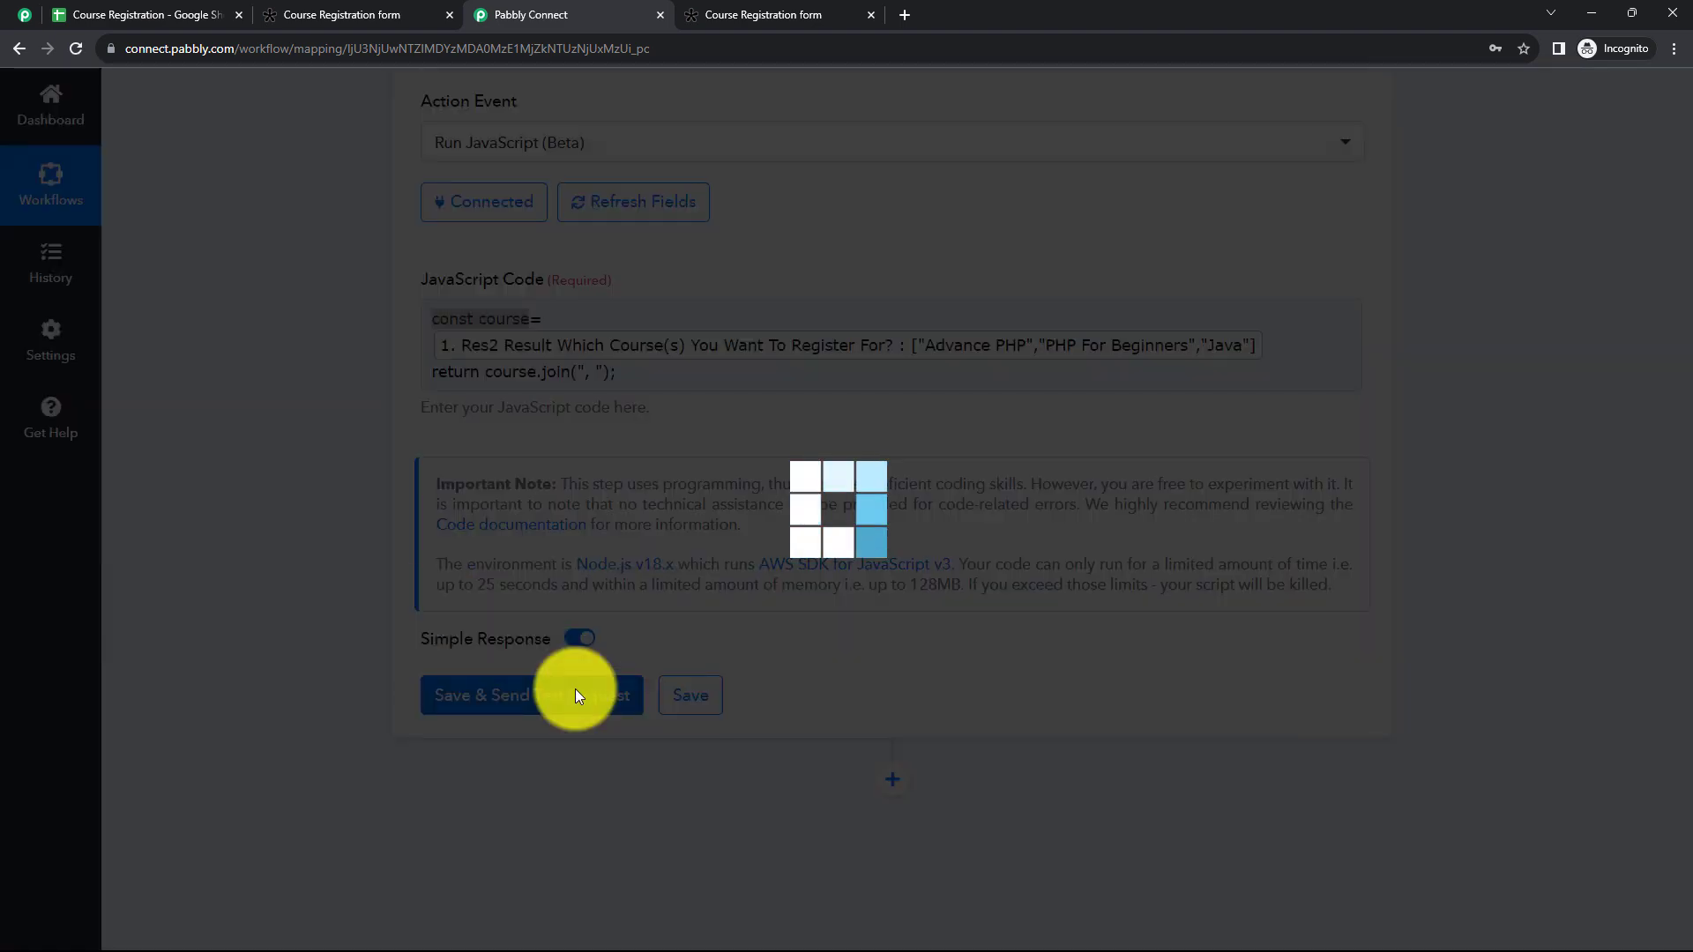
scroll(963, 570, down, 3)
scroll(962, 569, down, 3)
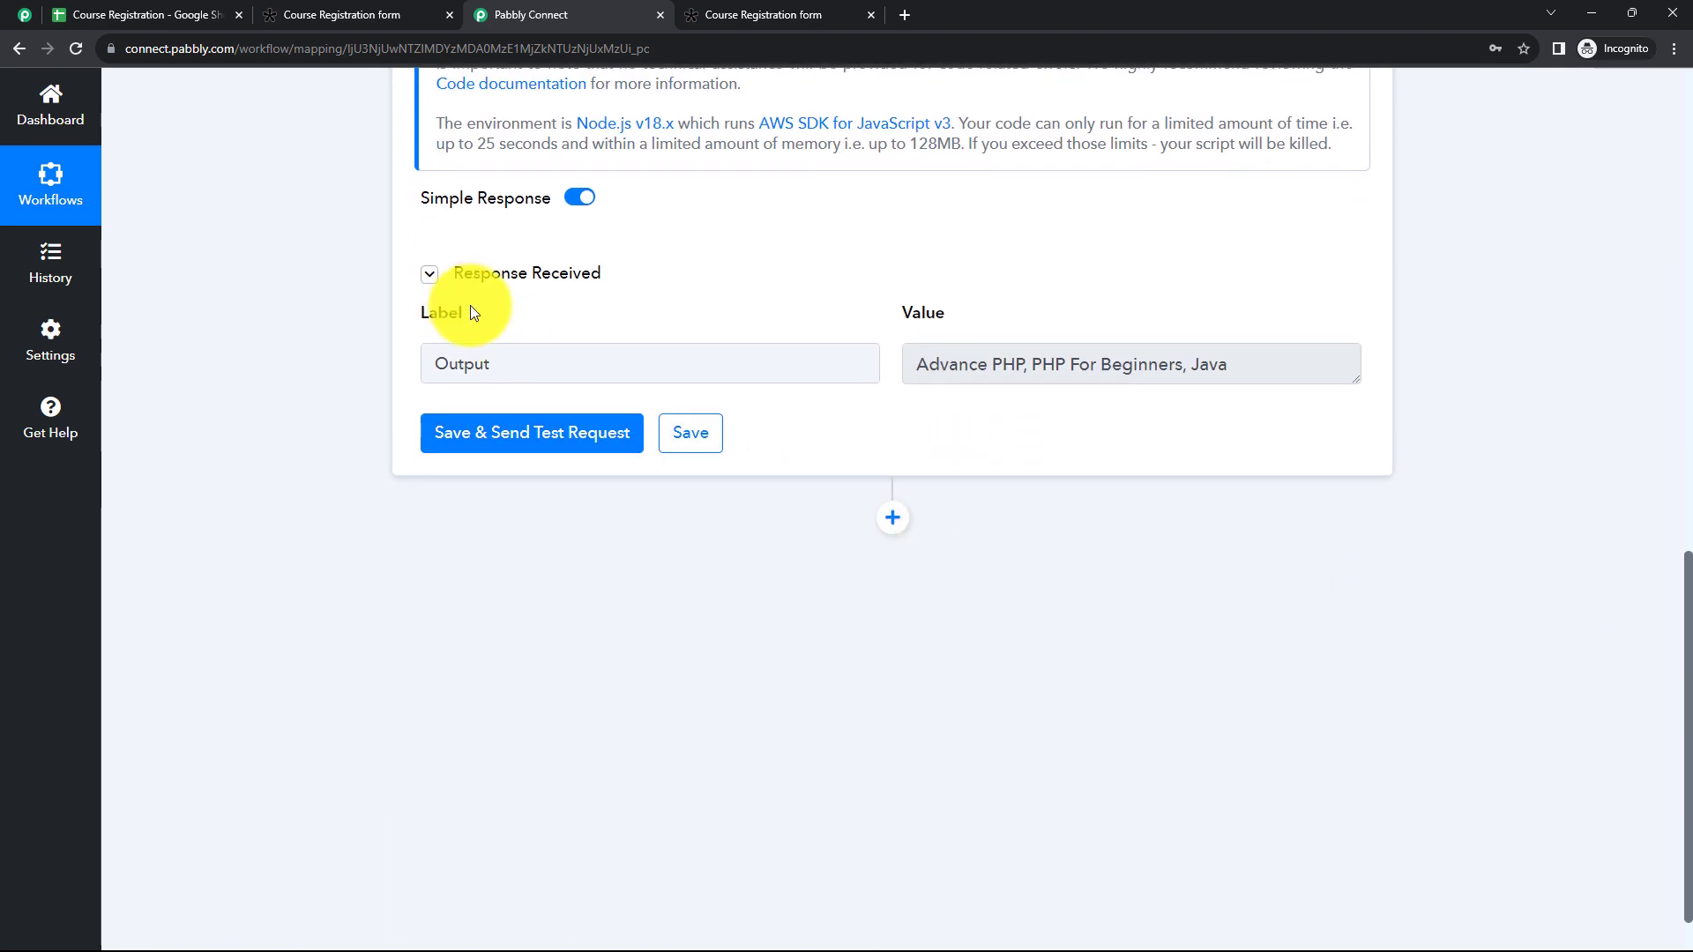
Step: Inspect the formatting of the course names in the received Output value and collapse the Code by Pabbly action
drag(916, 367, 1273, 374)
click(1014, 370)
click(1235, 421)
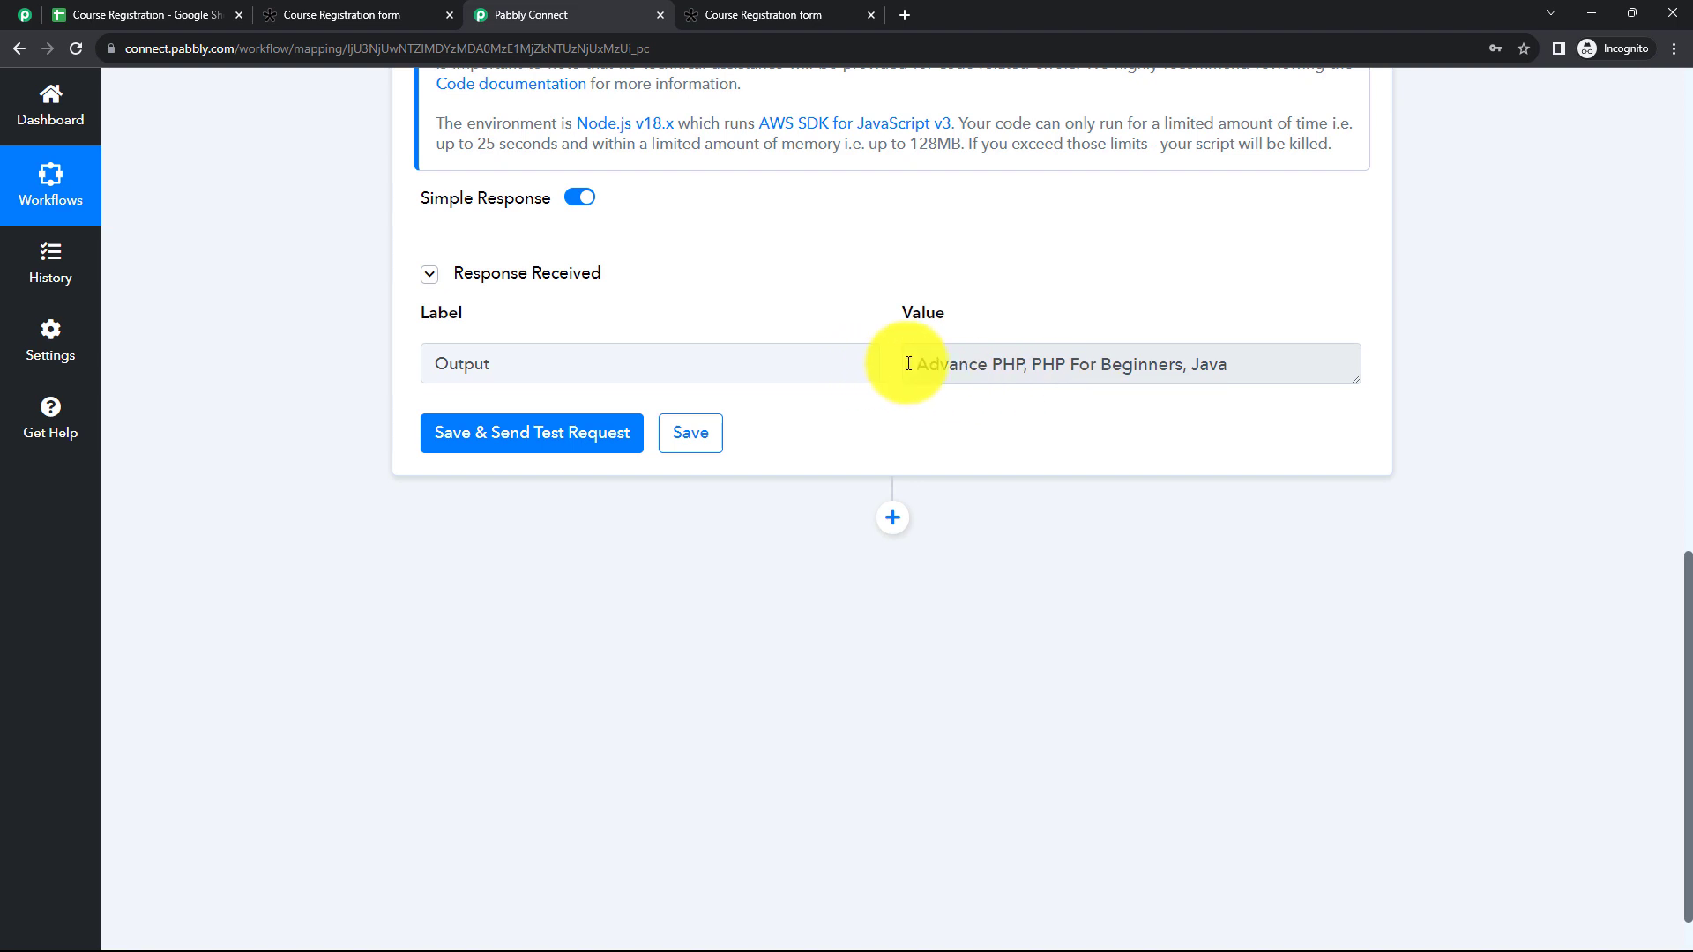
drag(917, 364, 1235, 381)
click(1122, 410)
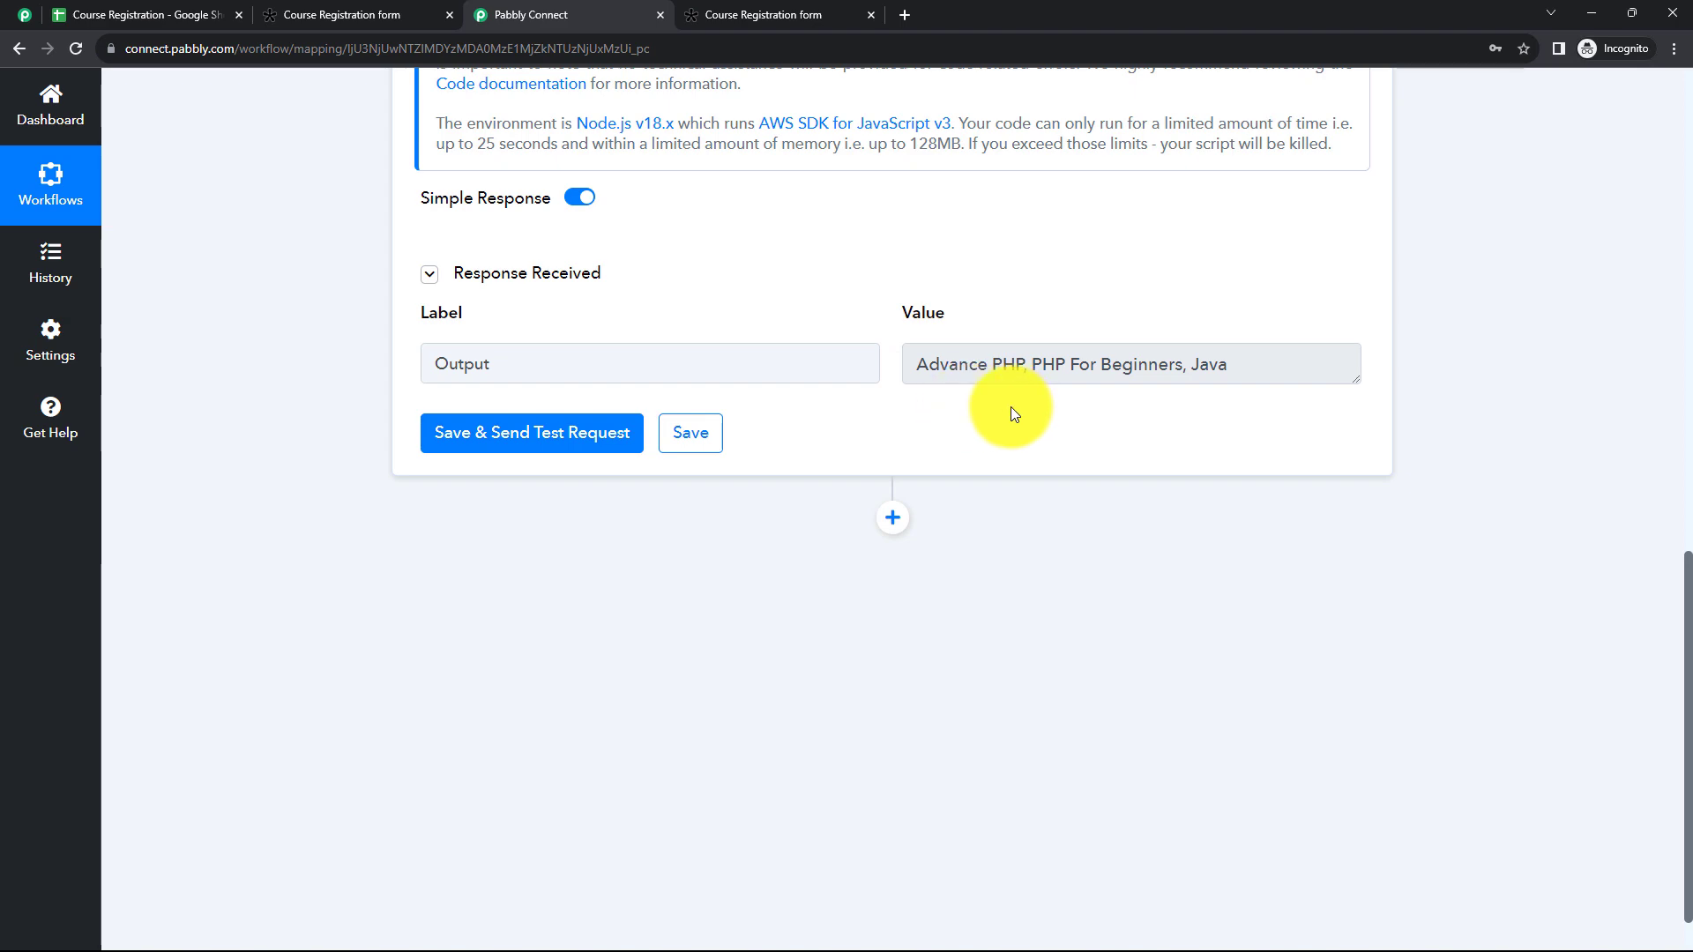
scroll(839, 329, up, 2)
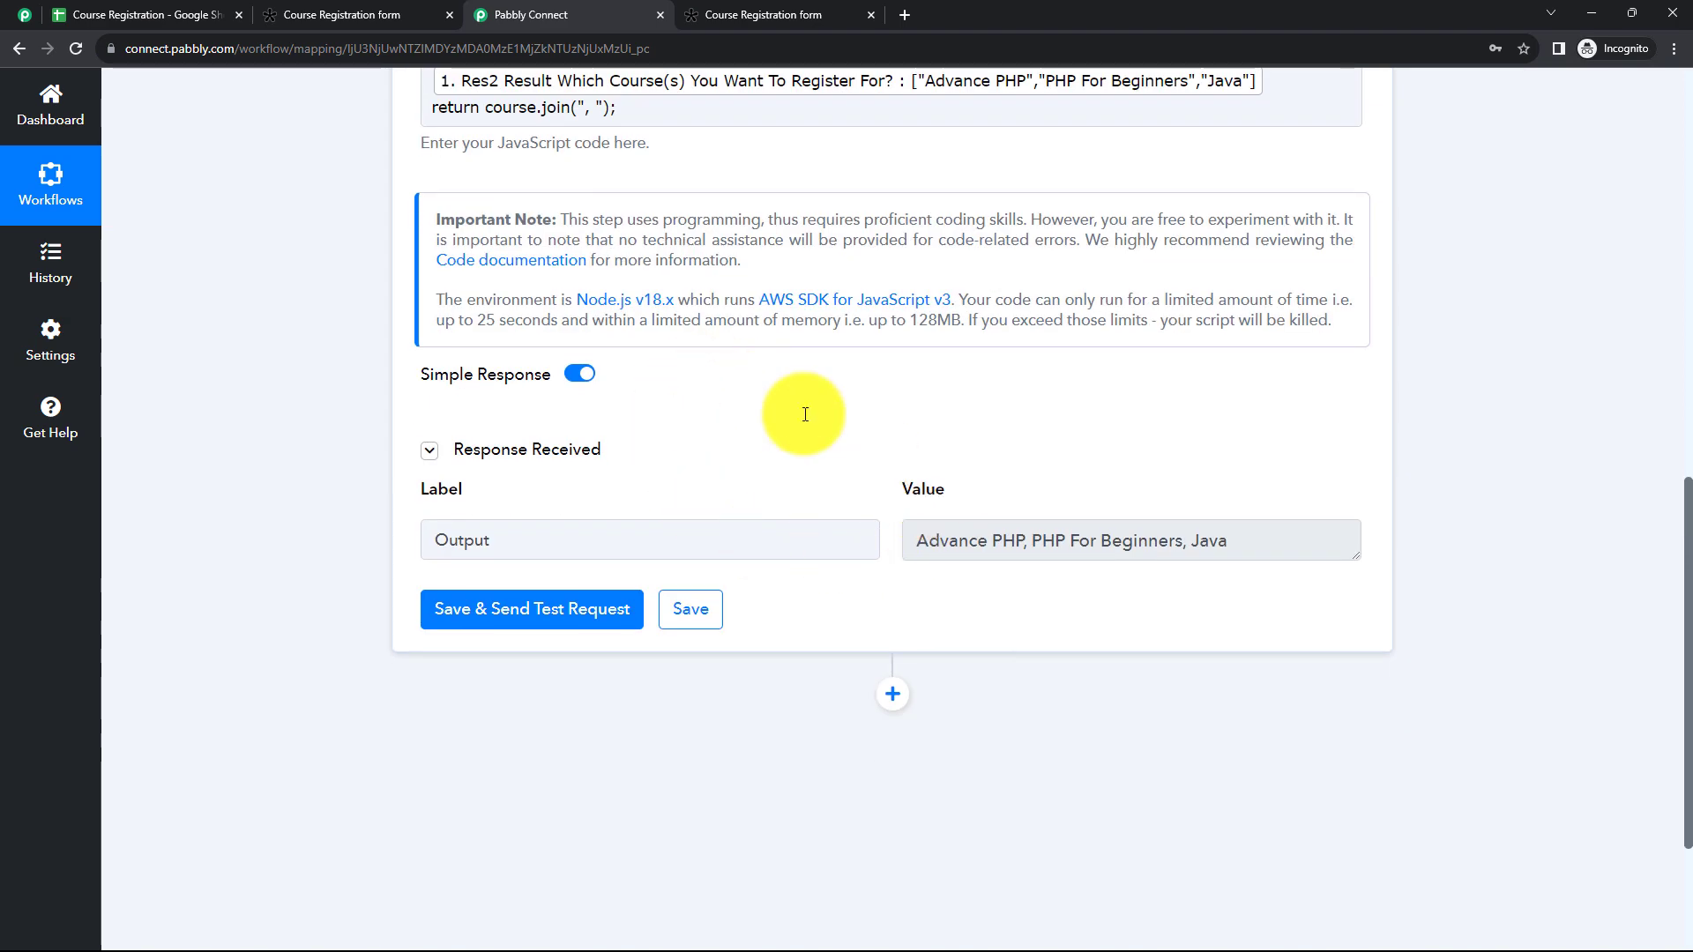
scroll(805, 414, up, 6)
click(871, 206)
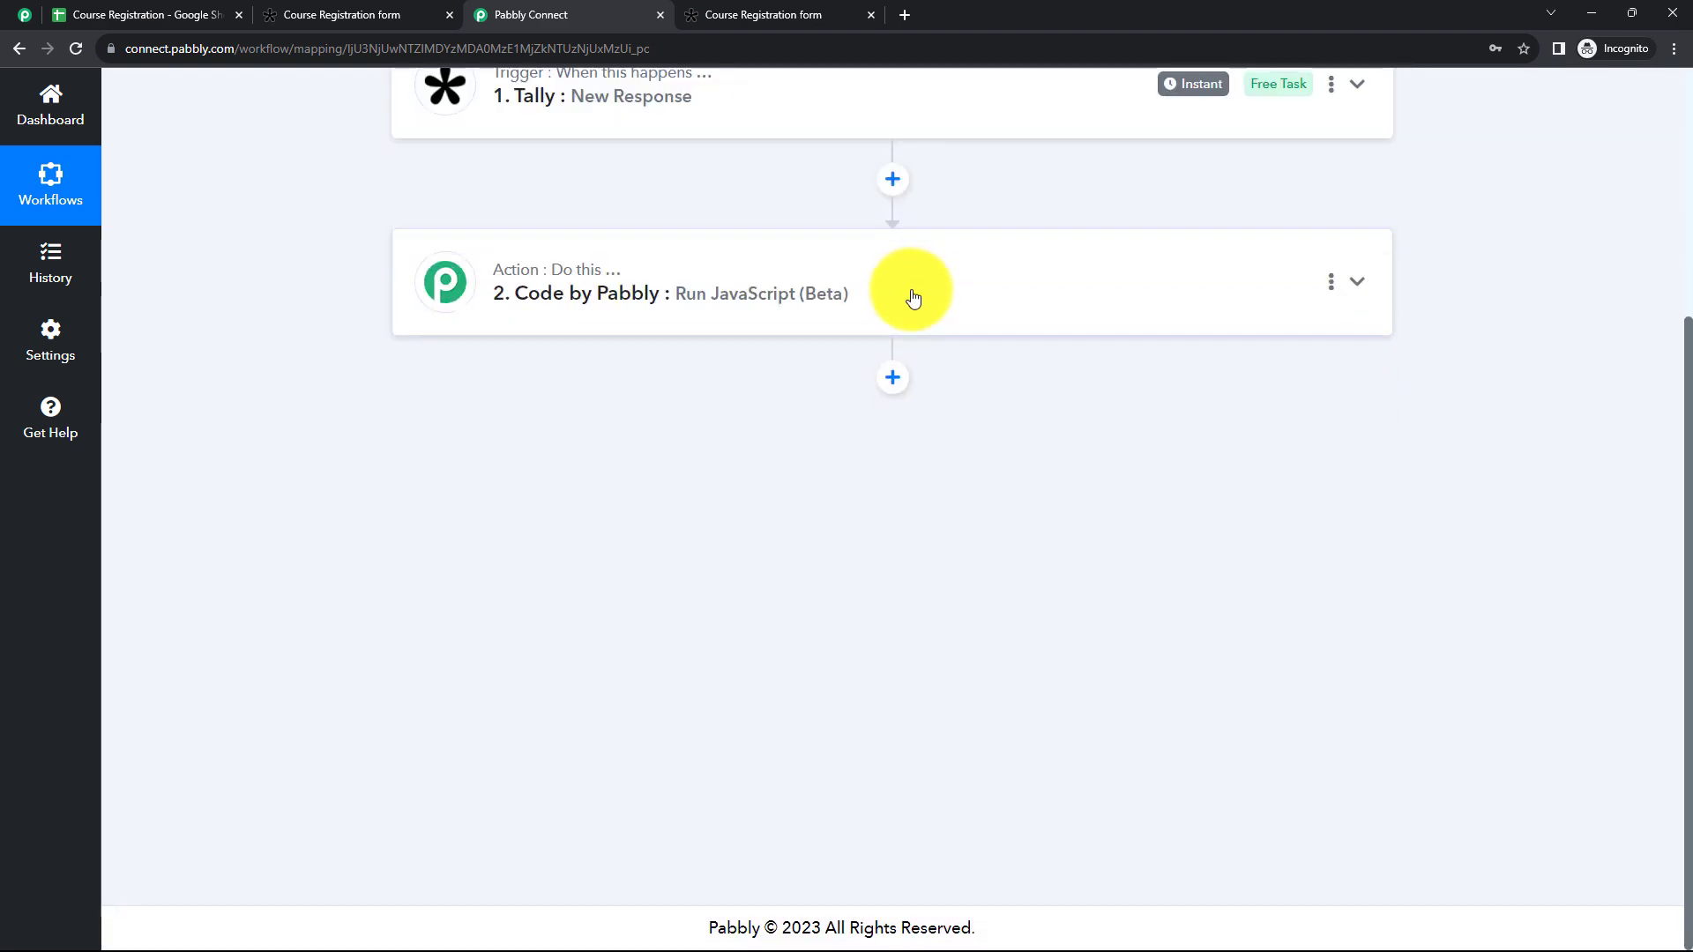
Step: Inspect the What Are Your Skills? value in the Tally trigger's response and collapse the trigger
scroll(913, 296, up, 2)
click(899, 308)
scroll(1077, 570, down, 7)
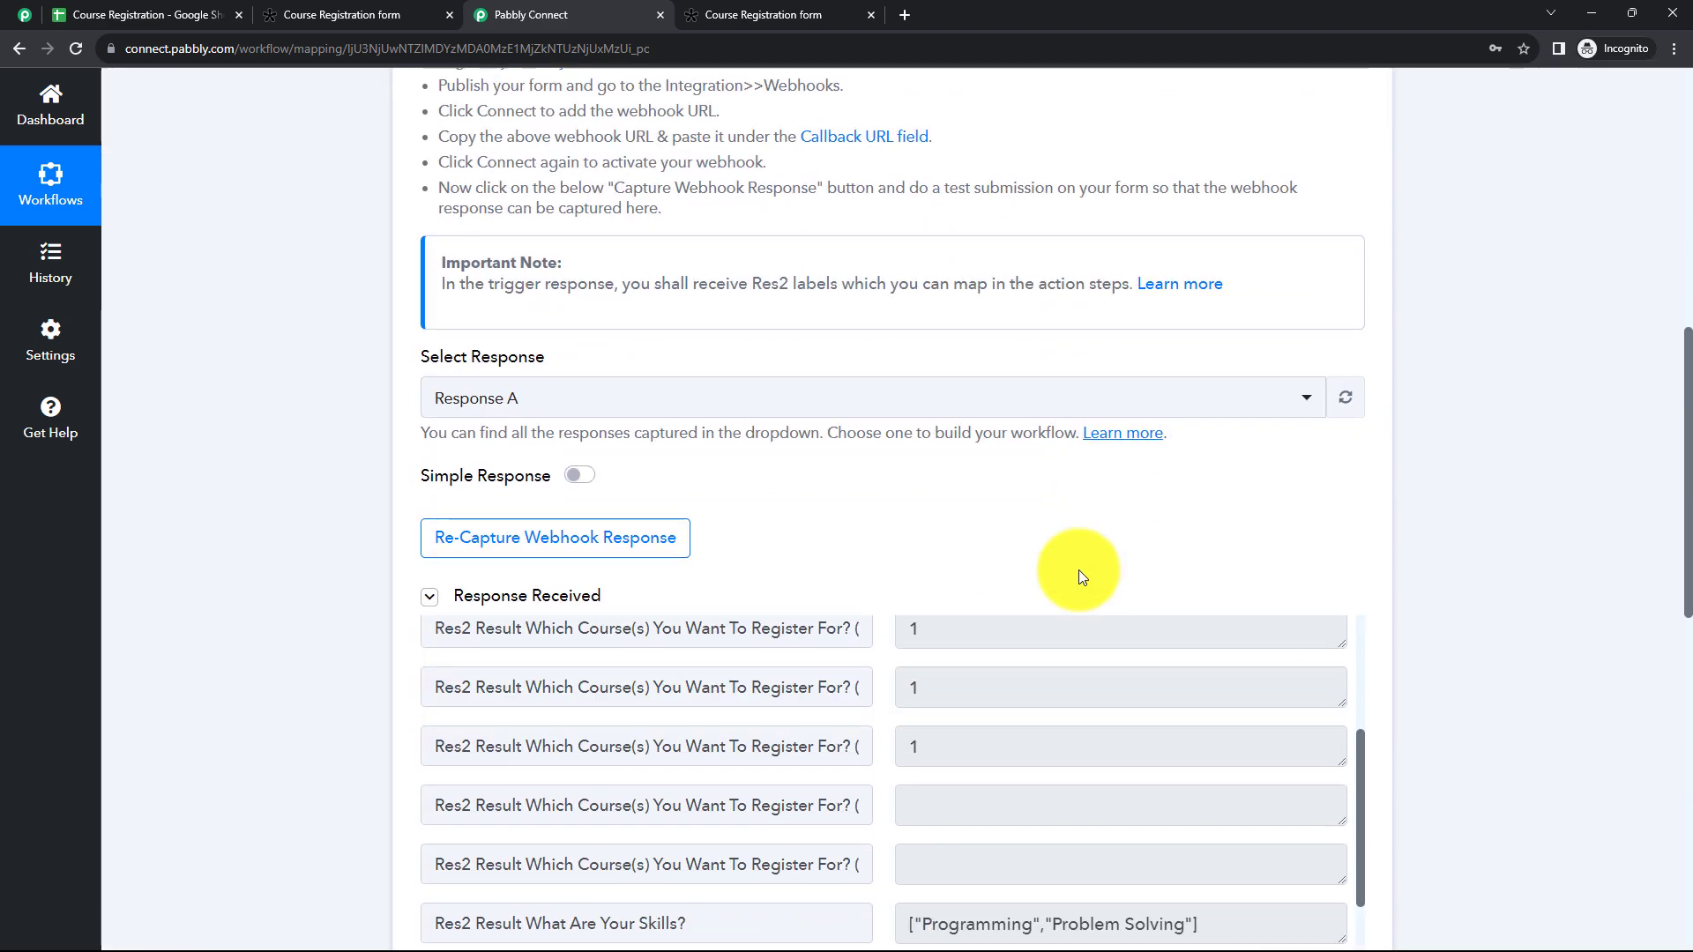
scroll(1077, 569, down, 3)
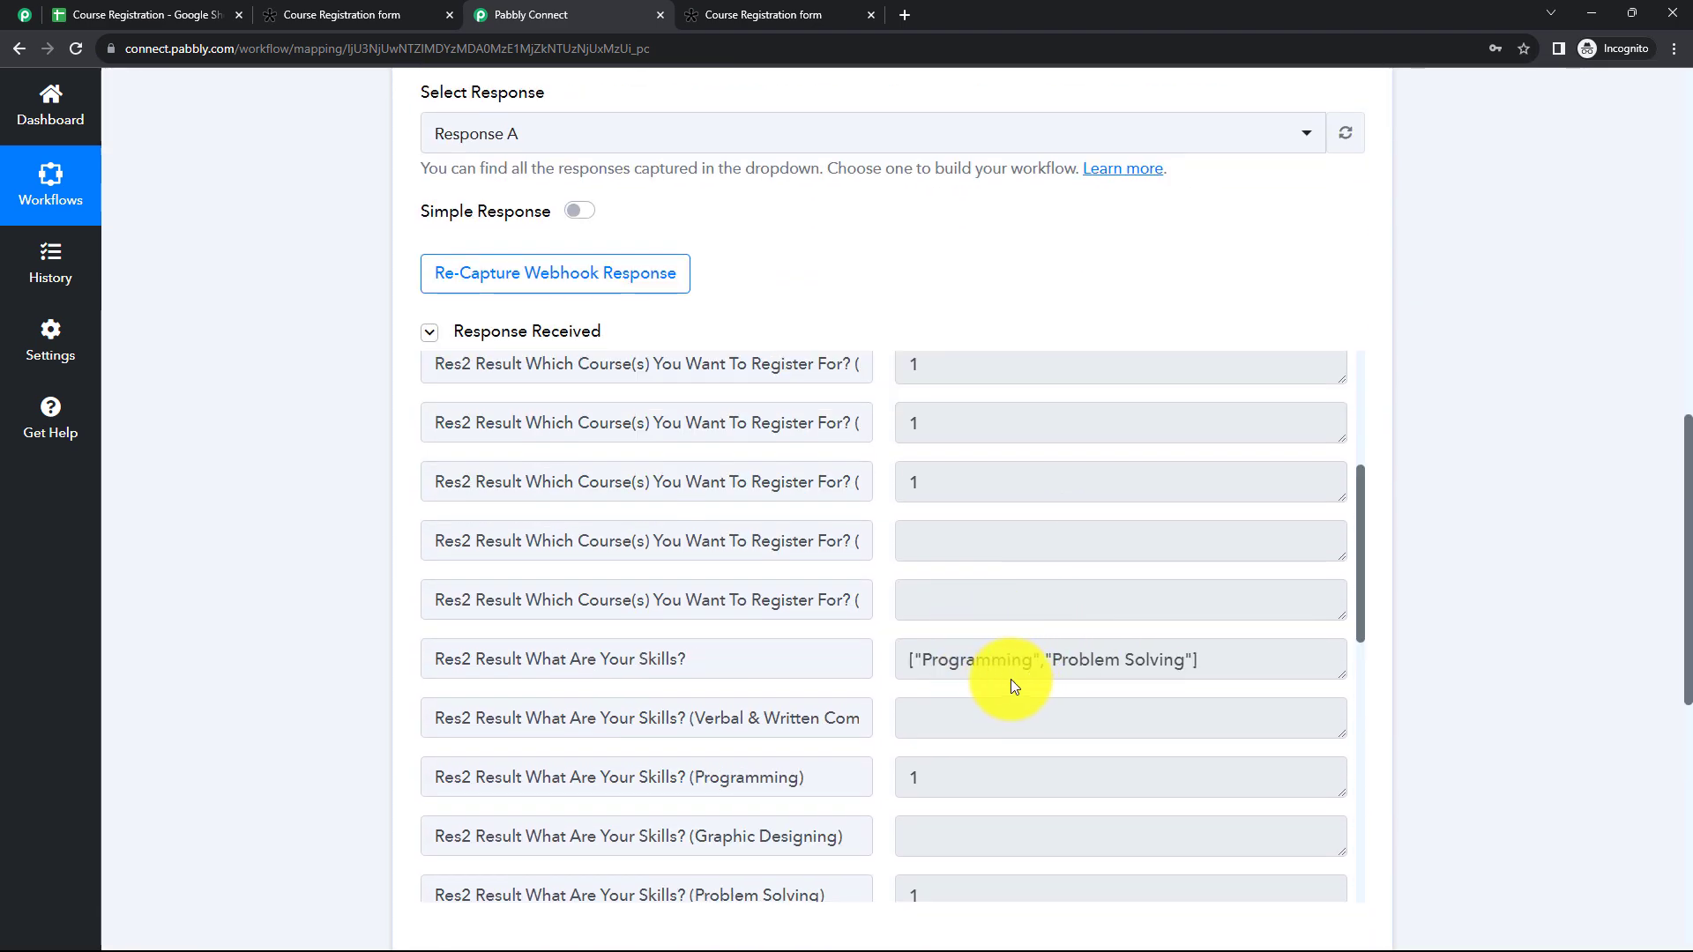
drag(919, 661, 1224, 664)
click(1224, 664)
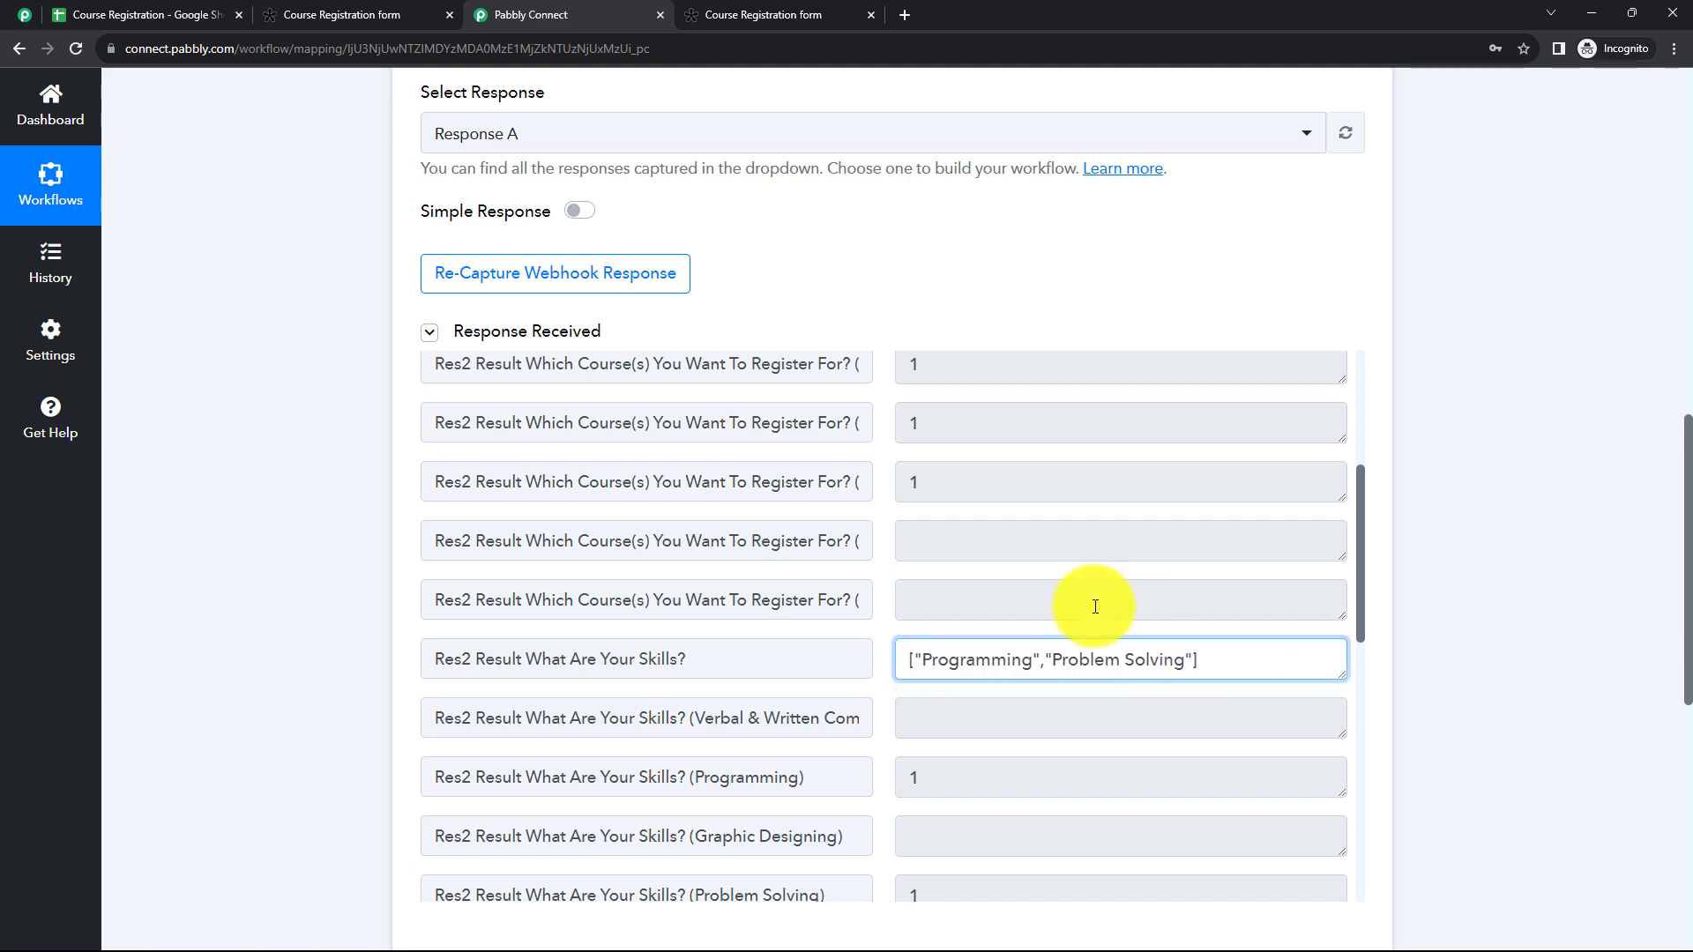
scroll(880, 291, up, 4)
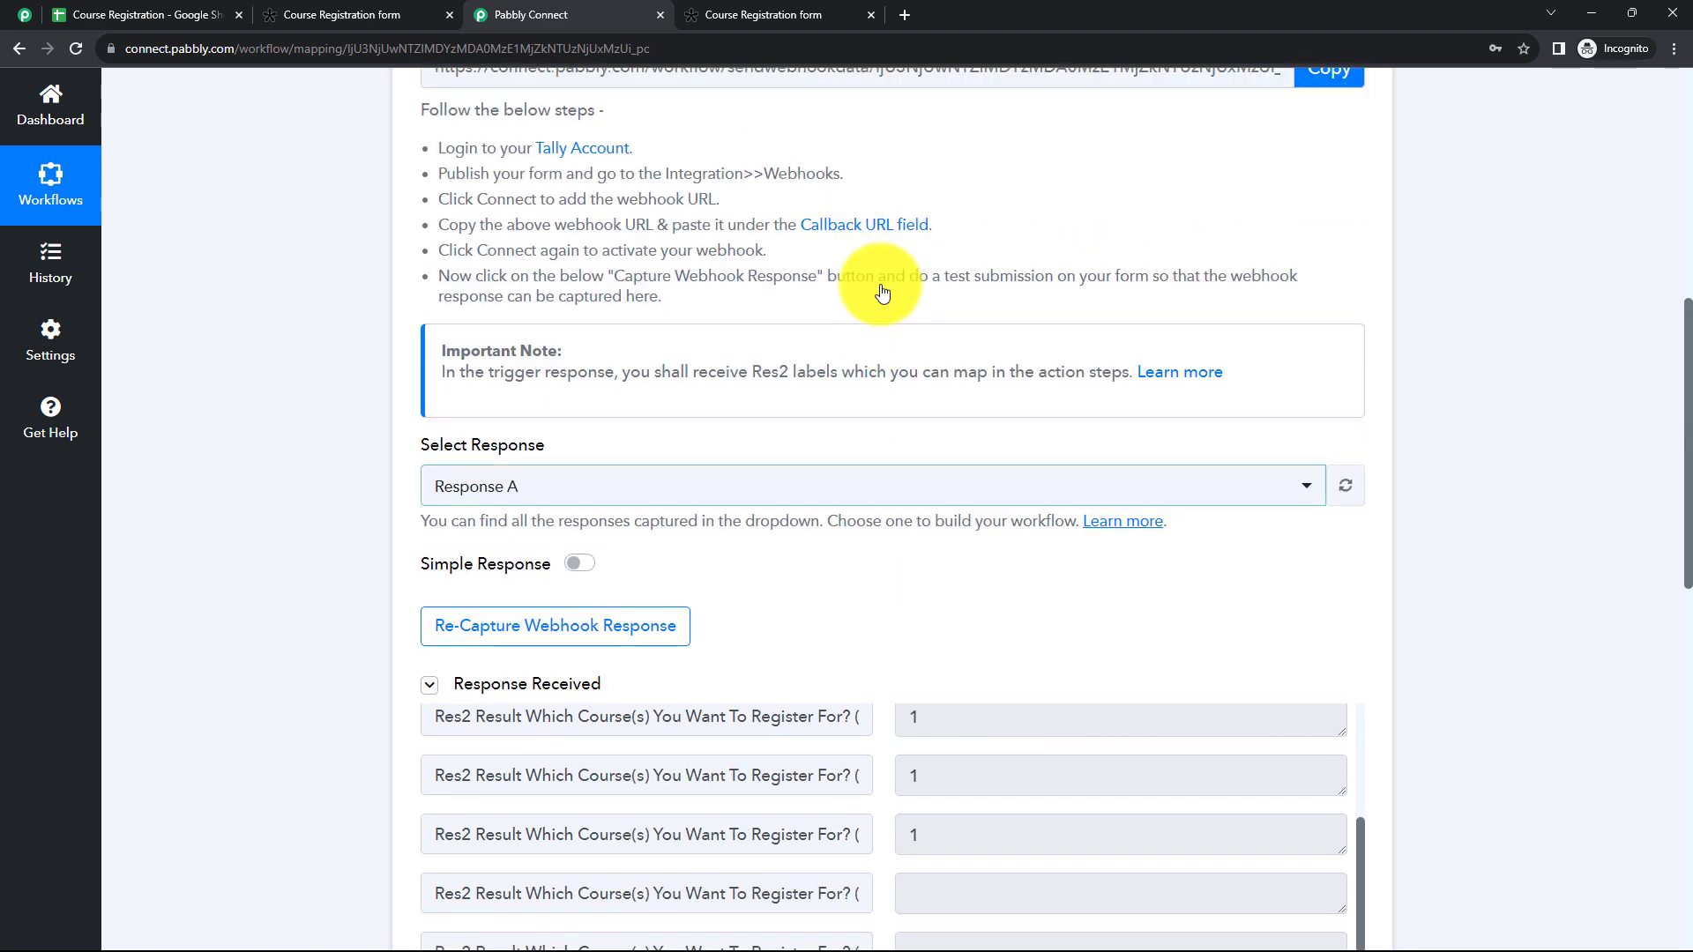
scroll(882, 291, up, 6)
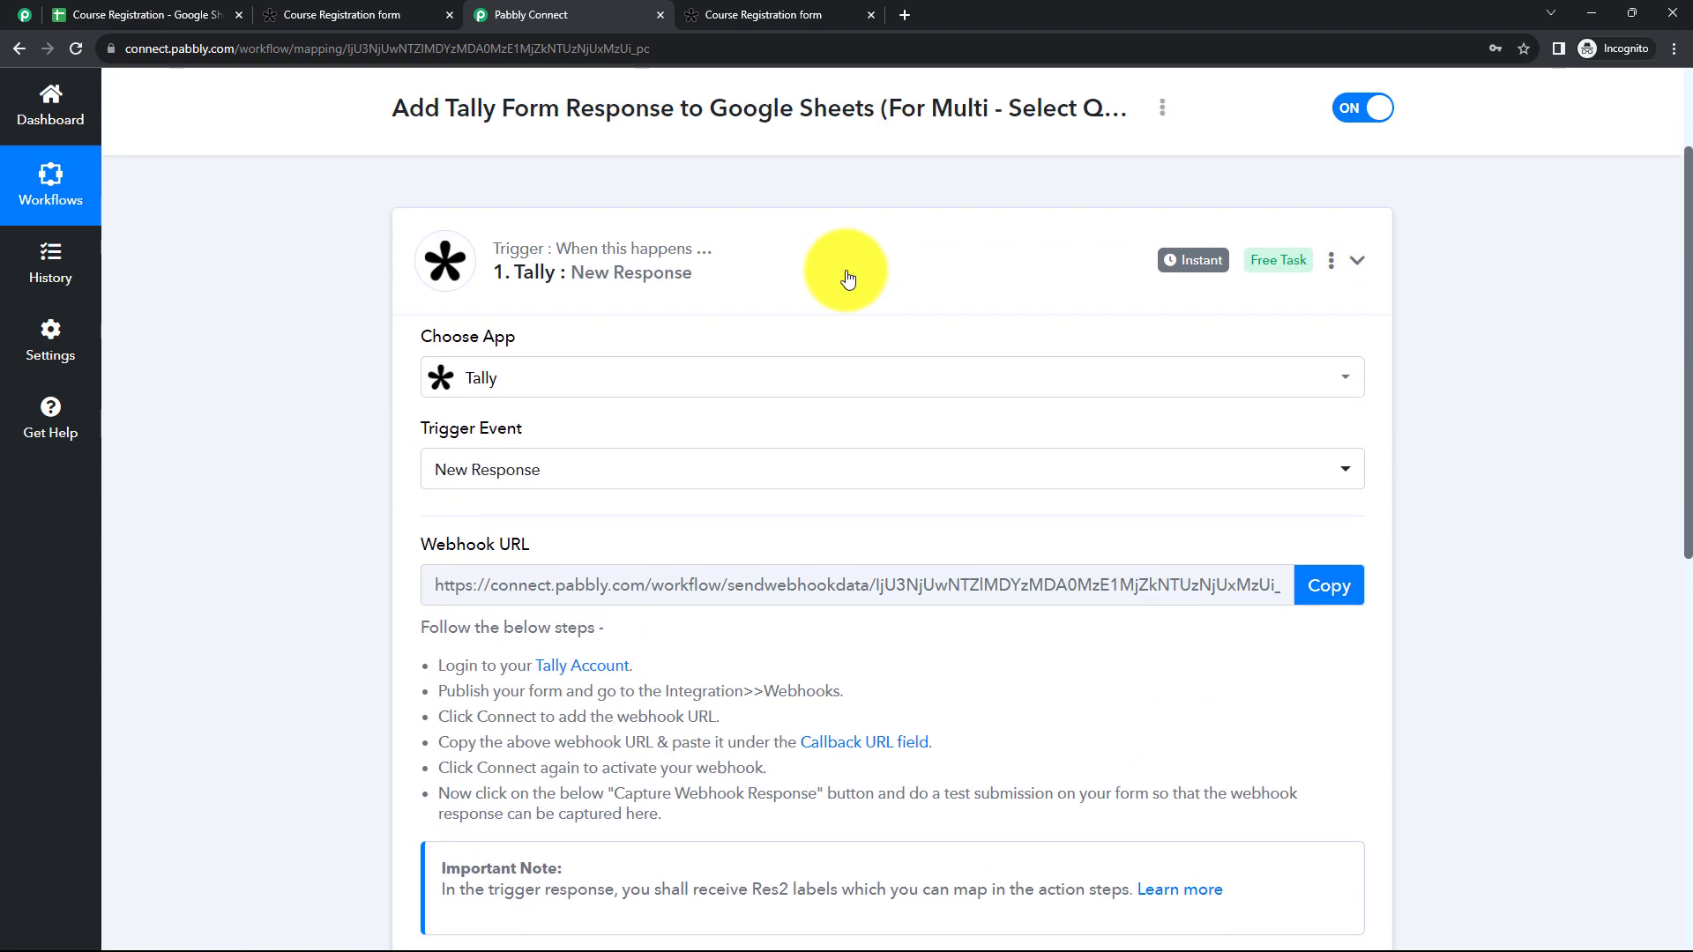
click(846, 279)
Step: Add a second Code by Pabbly action after the first with the Run JavaScript (Beta) event and connect it
click(886, 387)
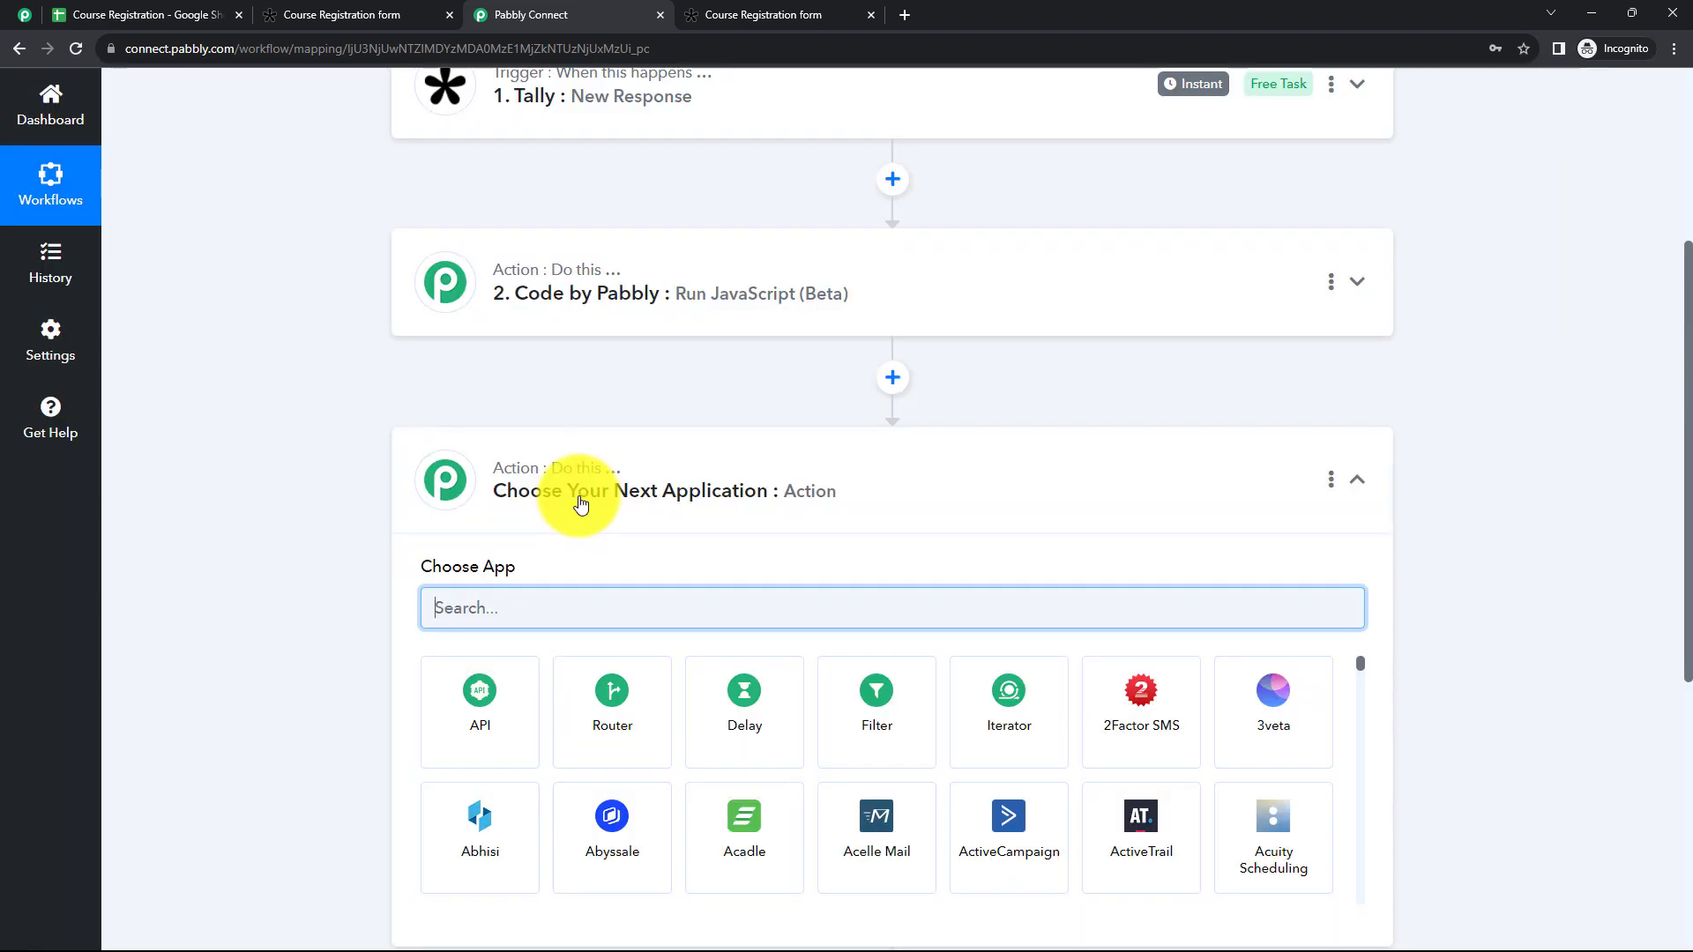
text(C)
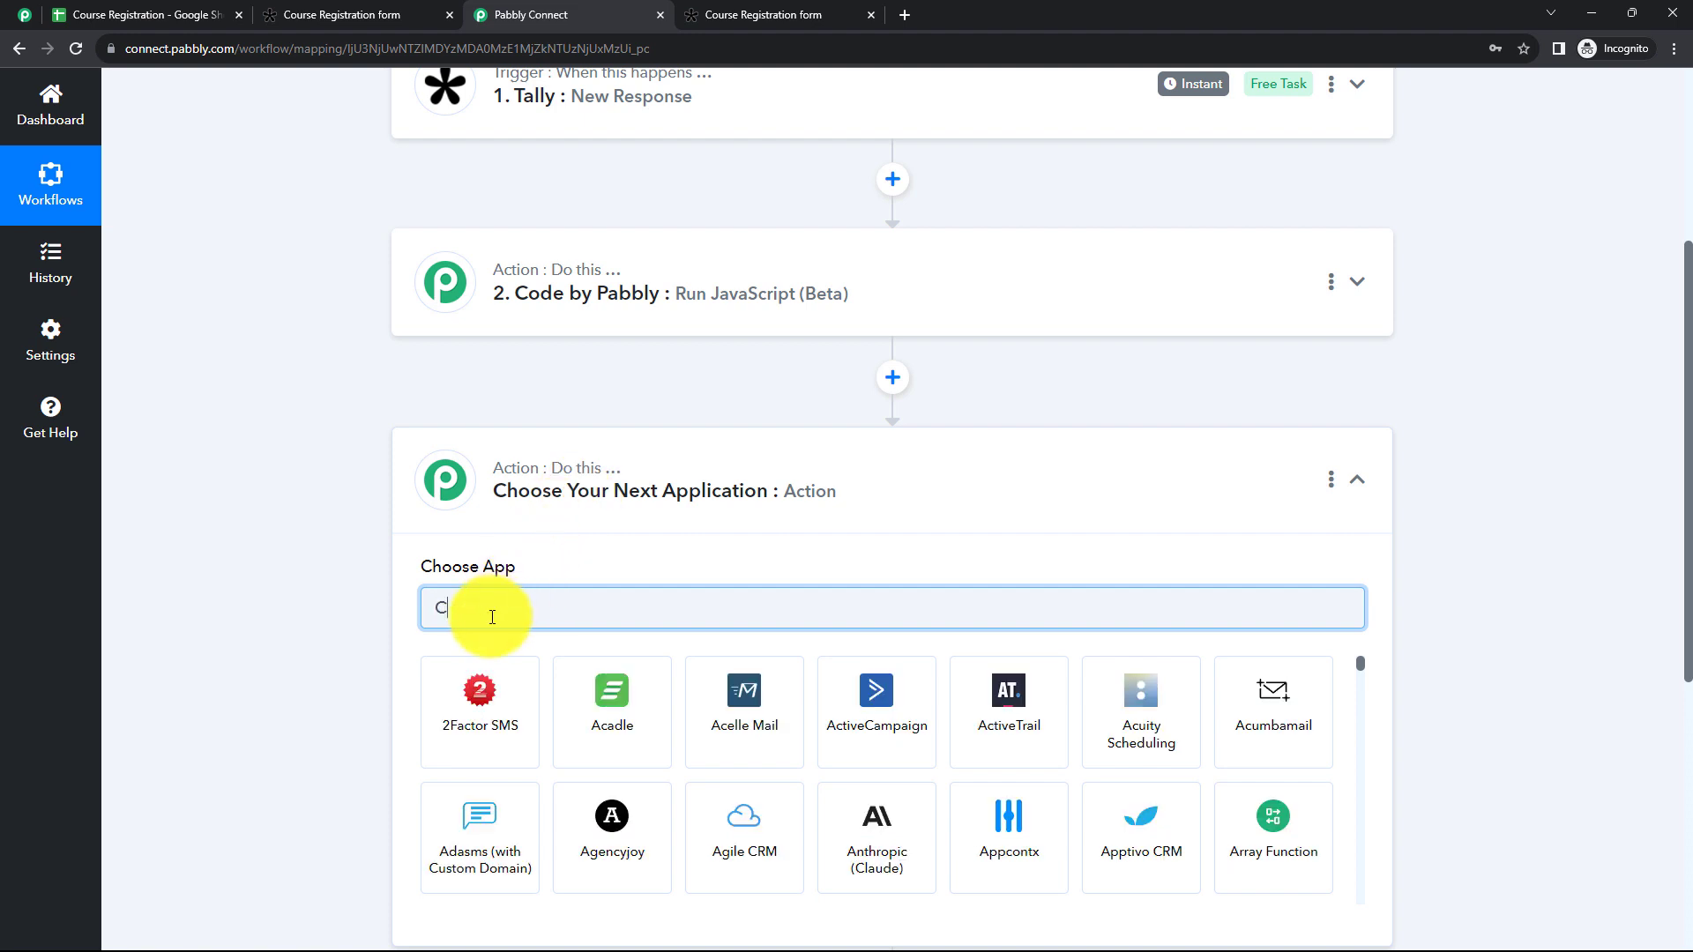
text(ode)
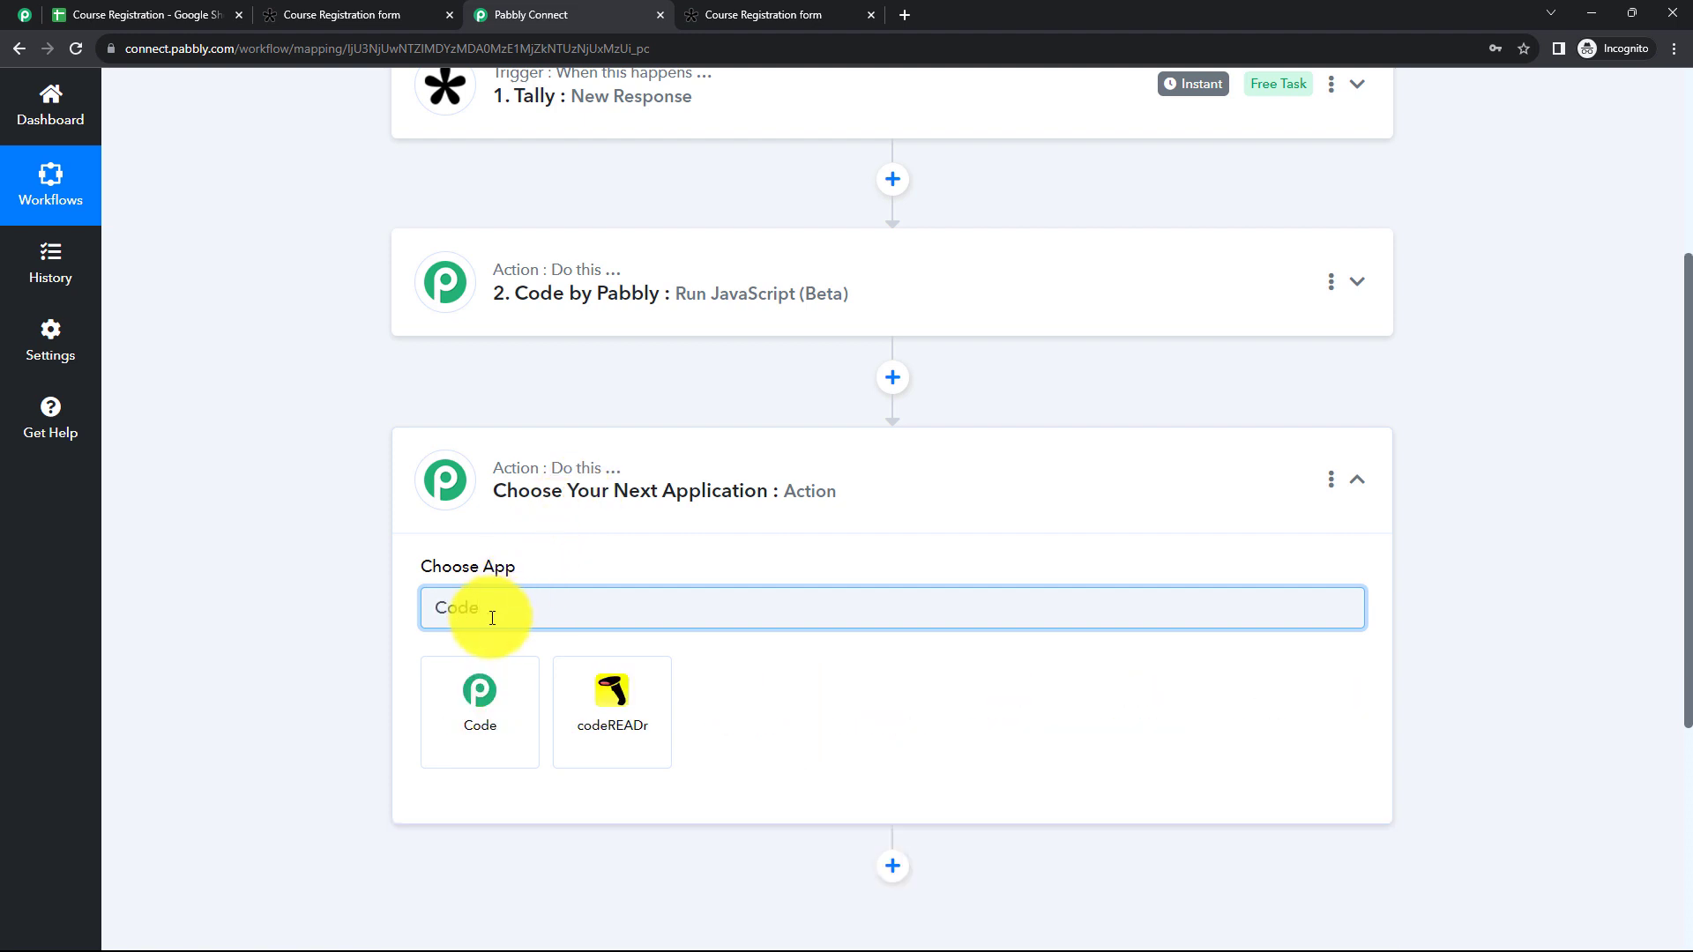
click(479, 691)
click(480, 699)
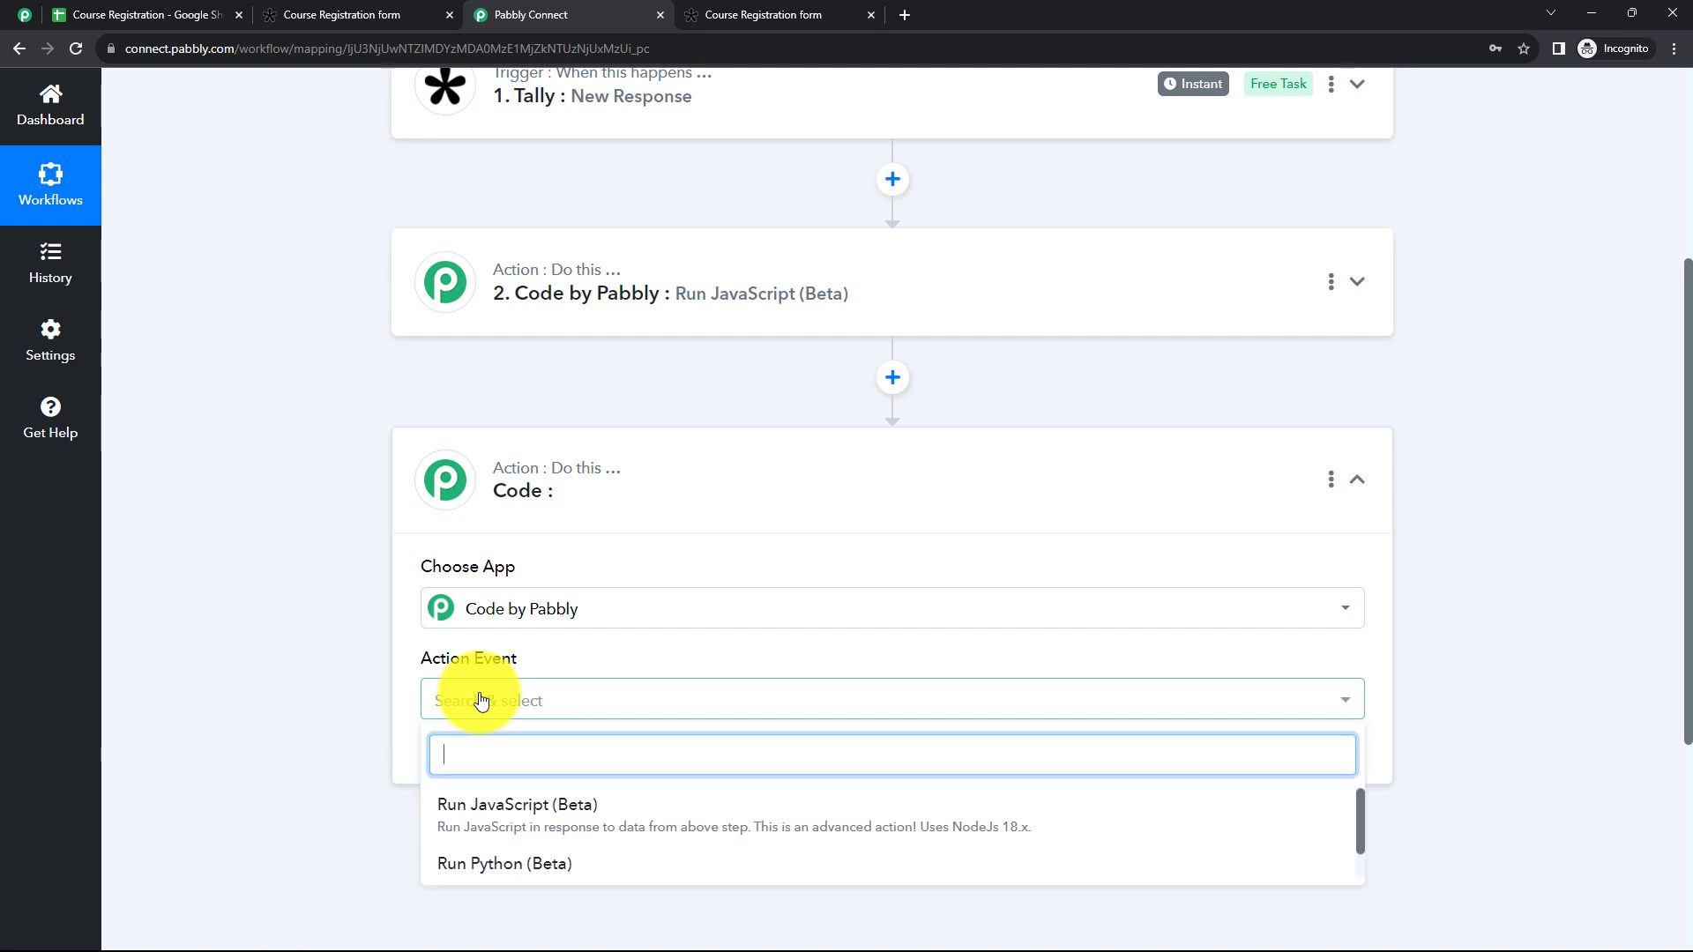
click(540, 823)
scroll(371, 537, down, 3)
click(483, 486)
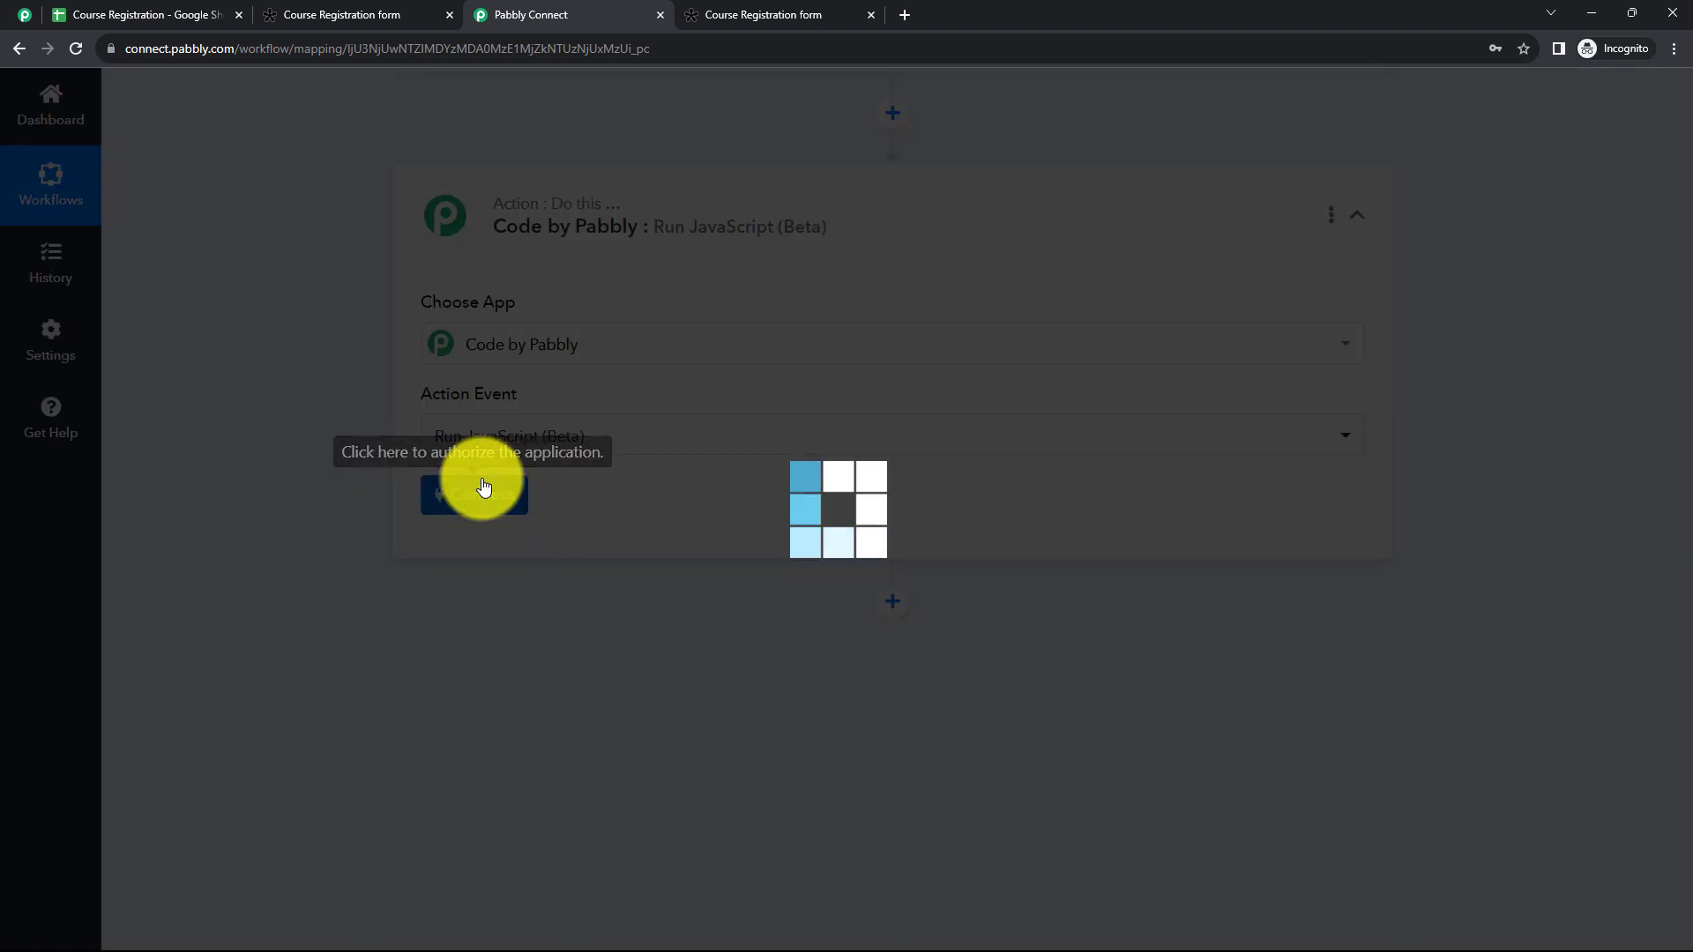
Step: Enter const skills= in the JavaScript code and map Tally's Res2 Result What Are Your Skills? value to it
scroll(494, 476, down, 2)
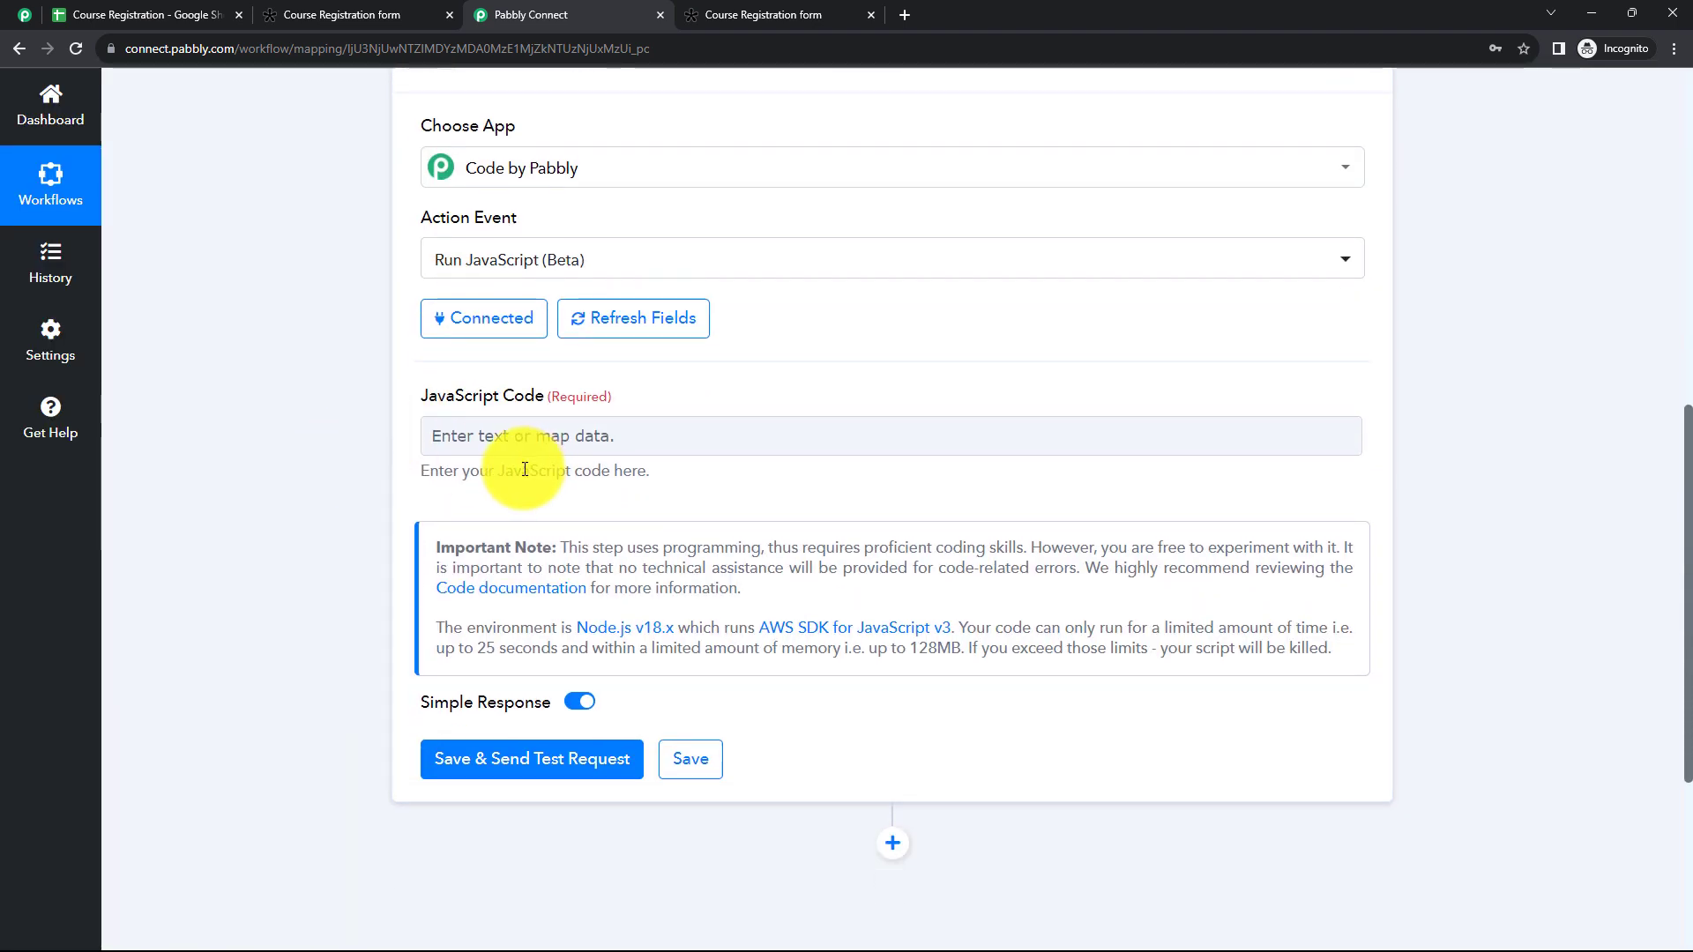
click(478, 449)
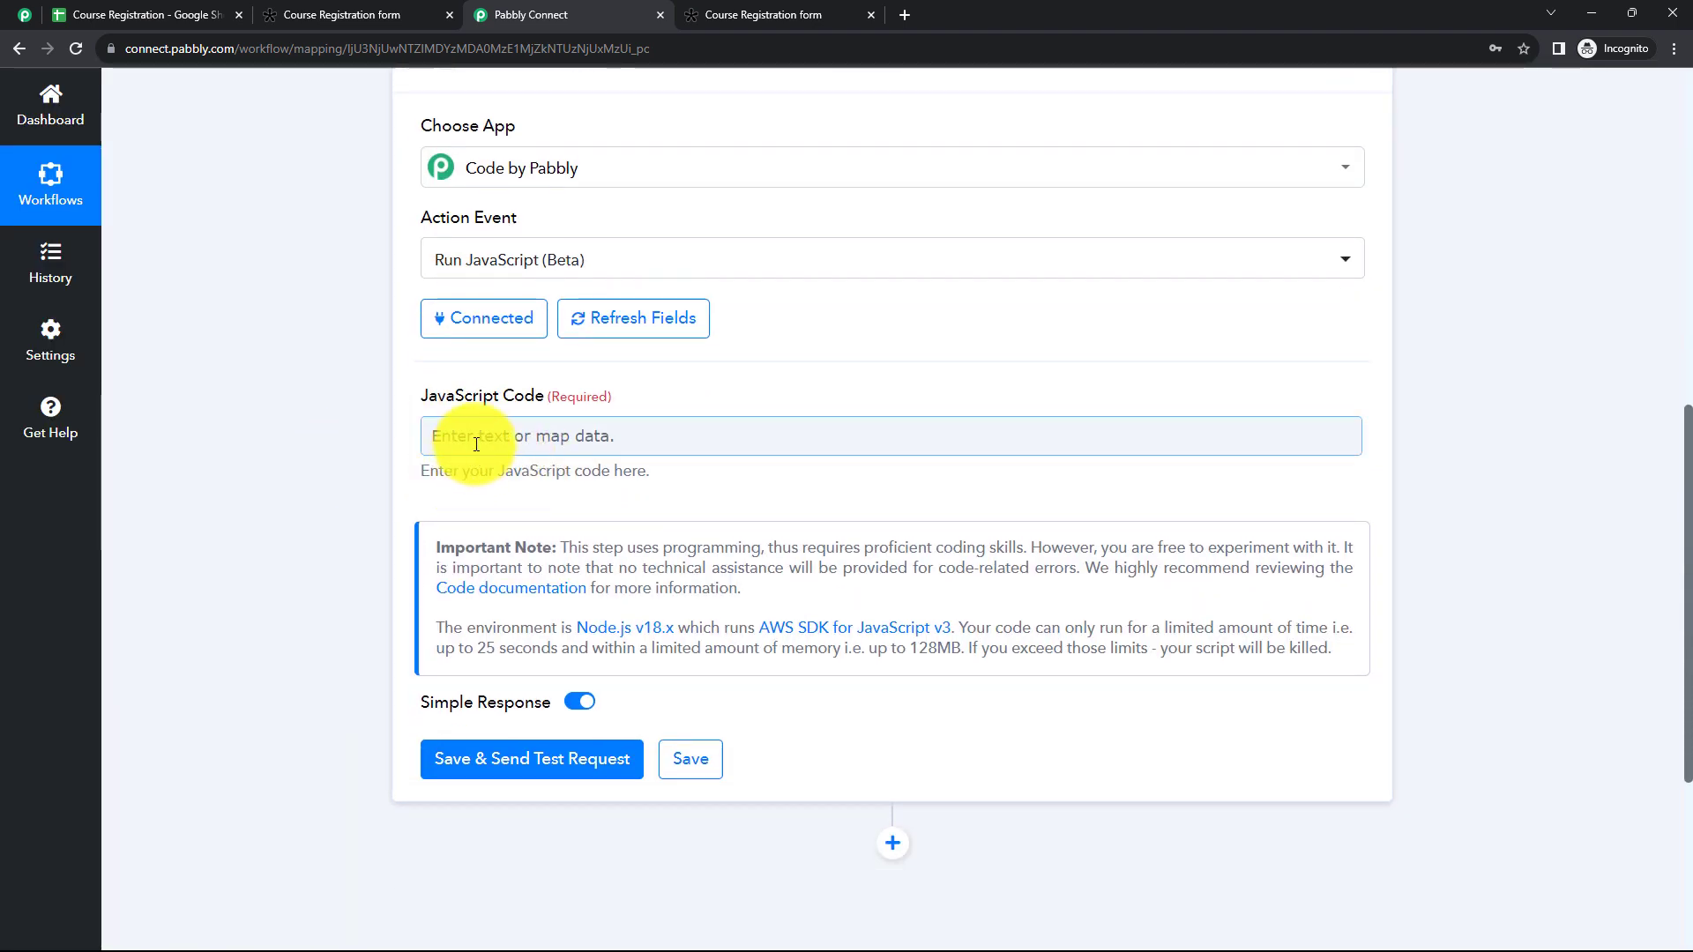
click(476, 443)
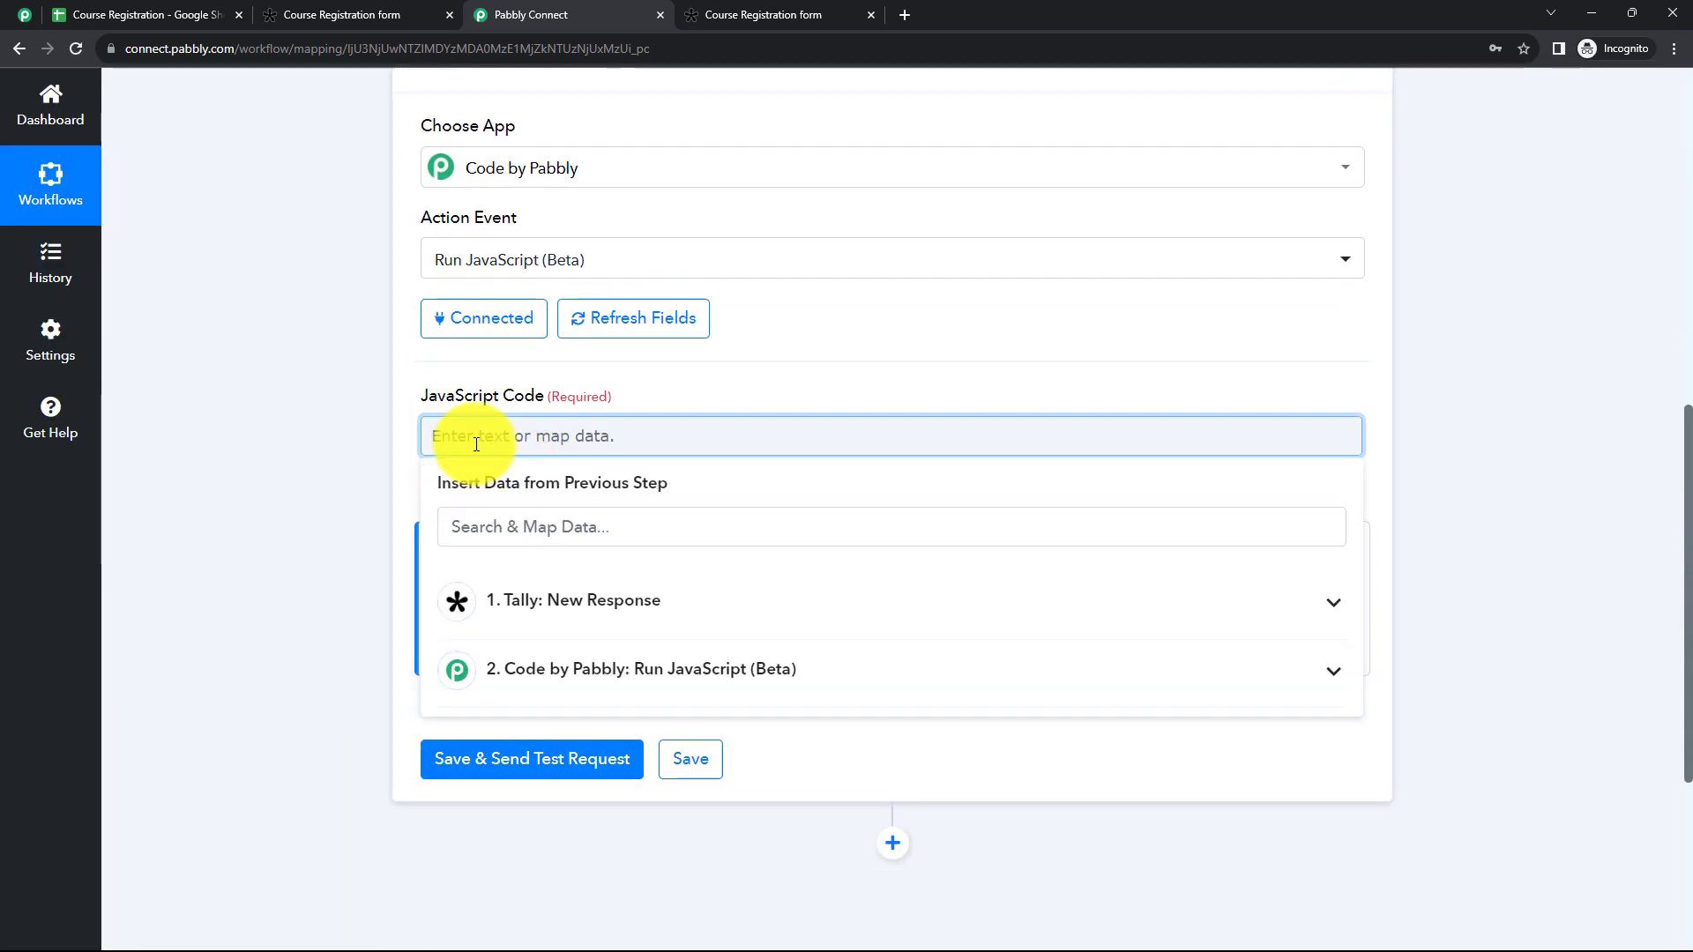
text(c)
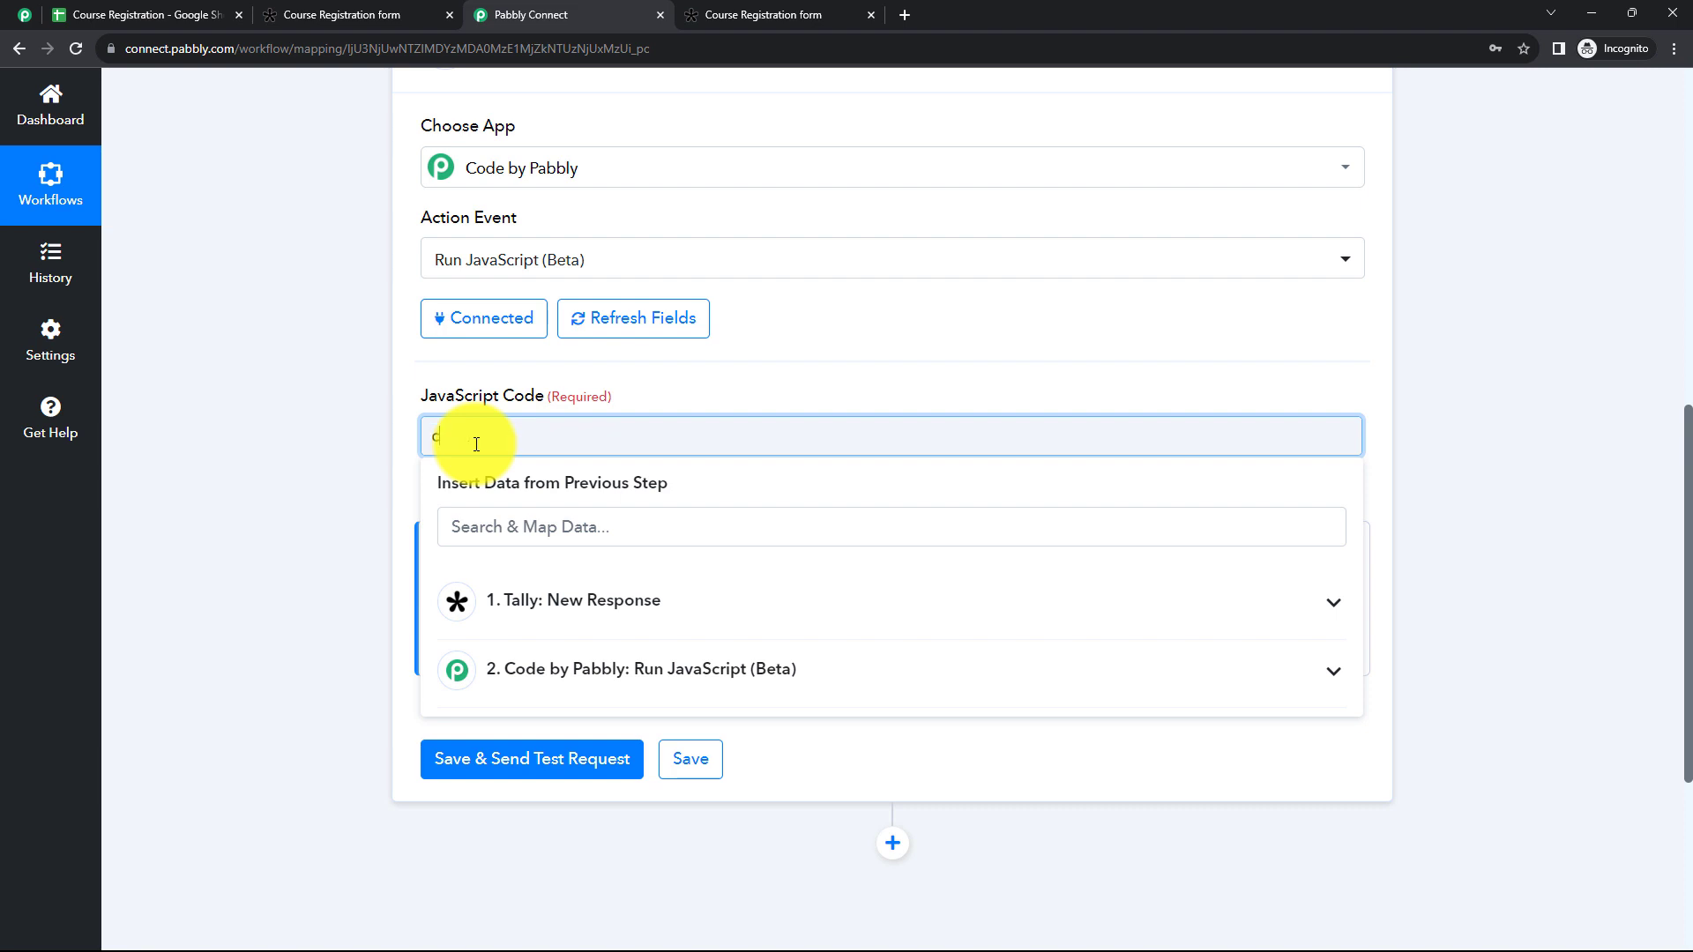
text(onst skills=)
click(522, 611)
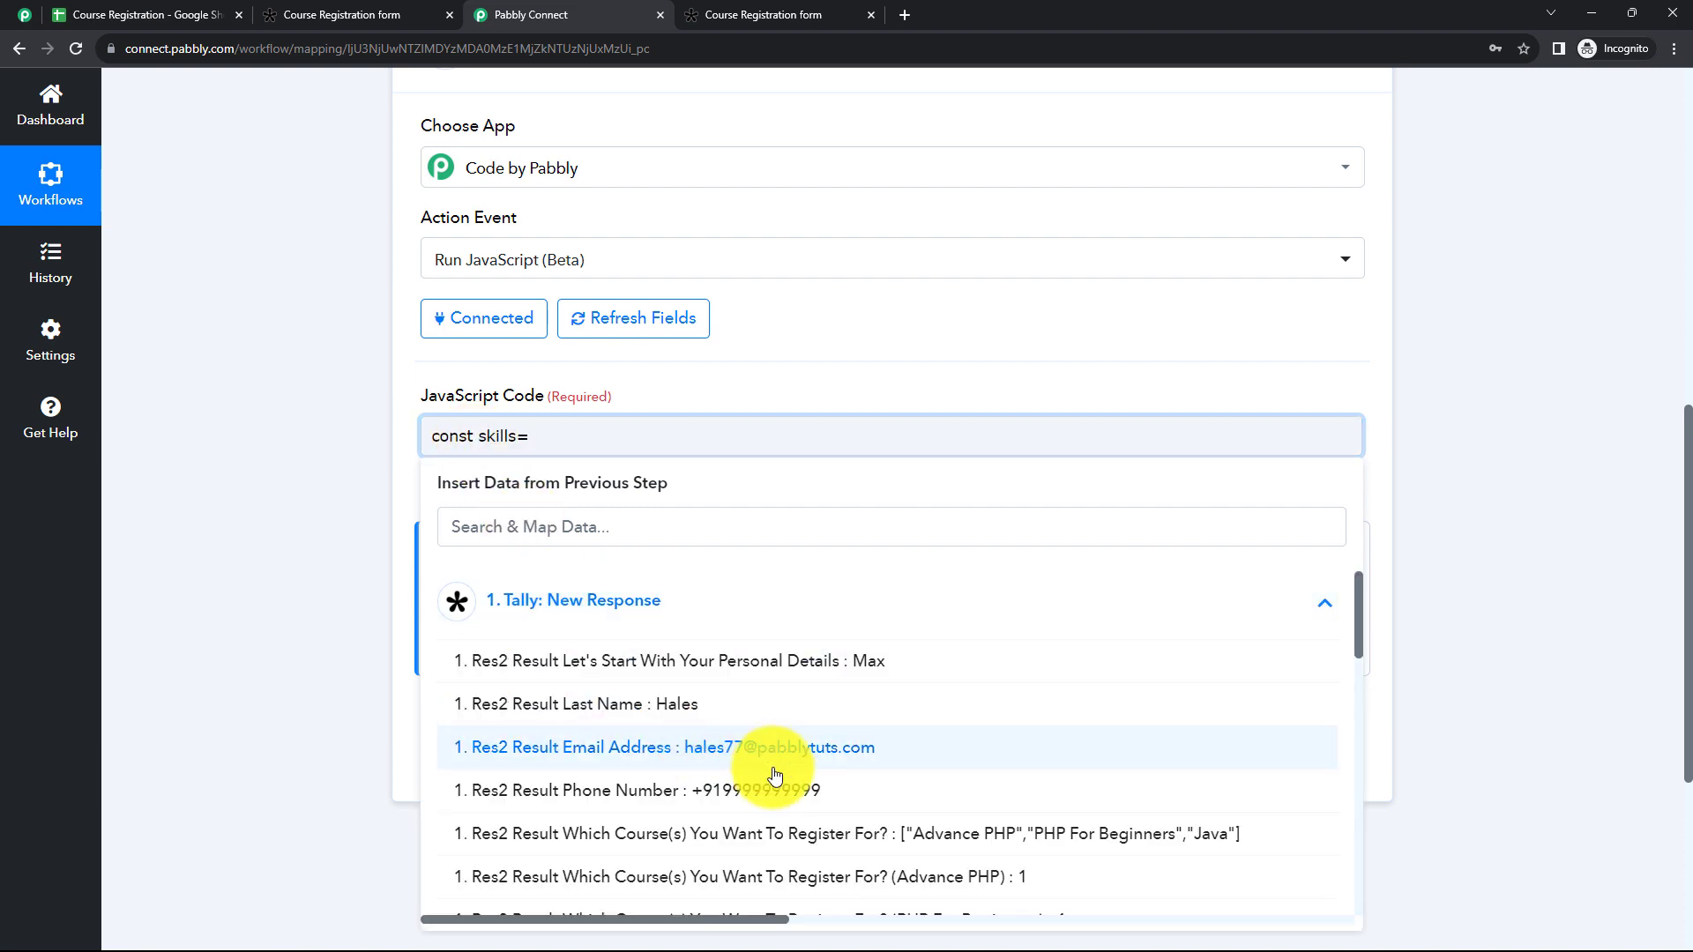
scroll(818, 796, down, 3)
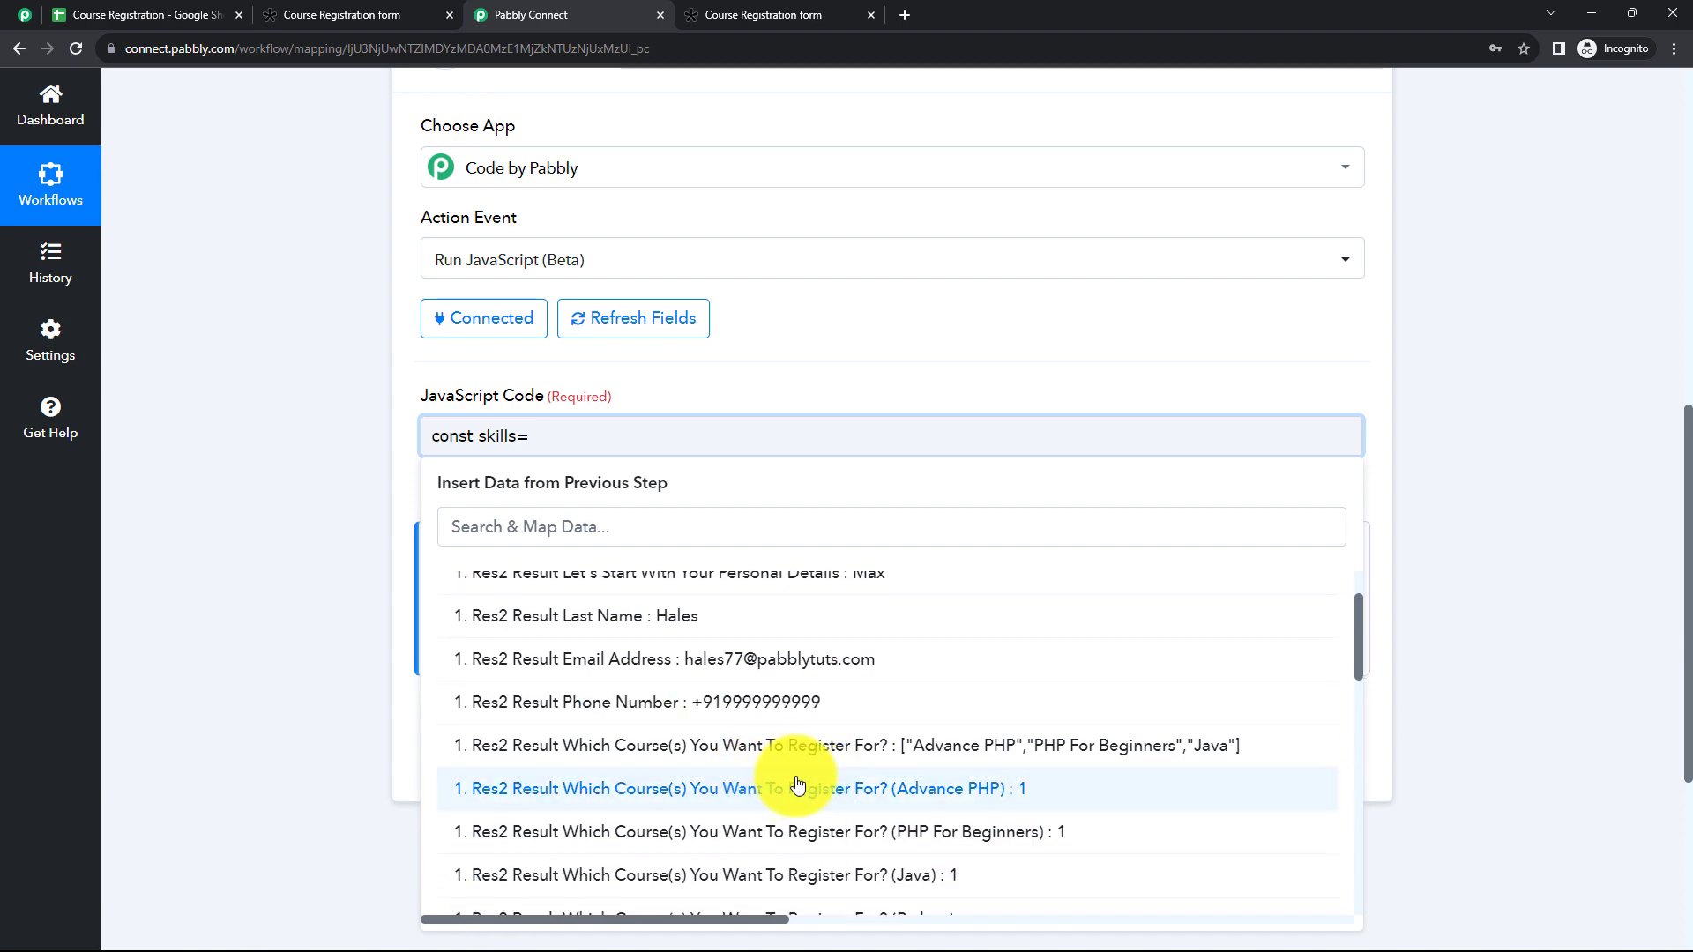
scroll(750, 758, down, 2)
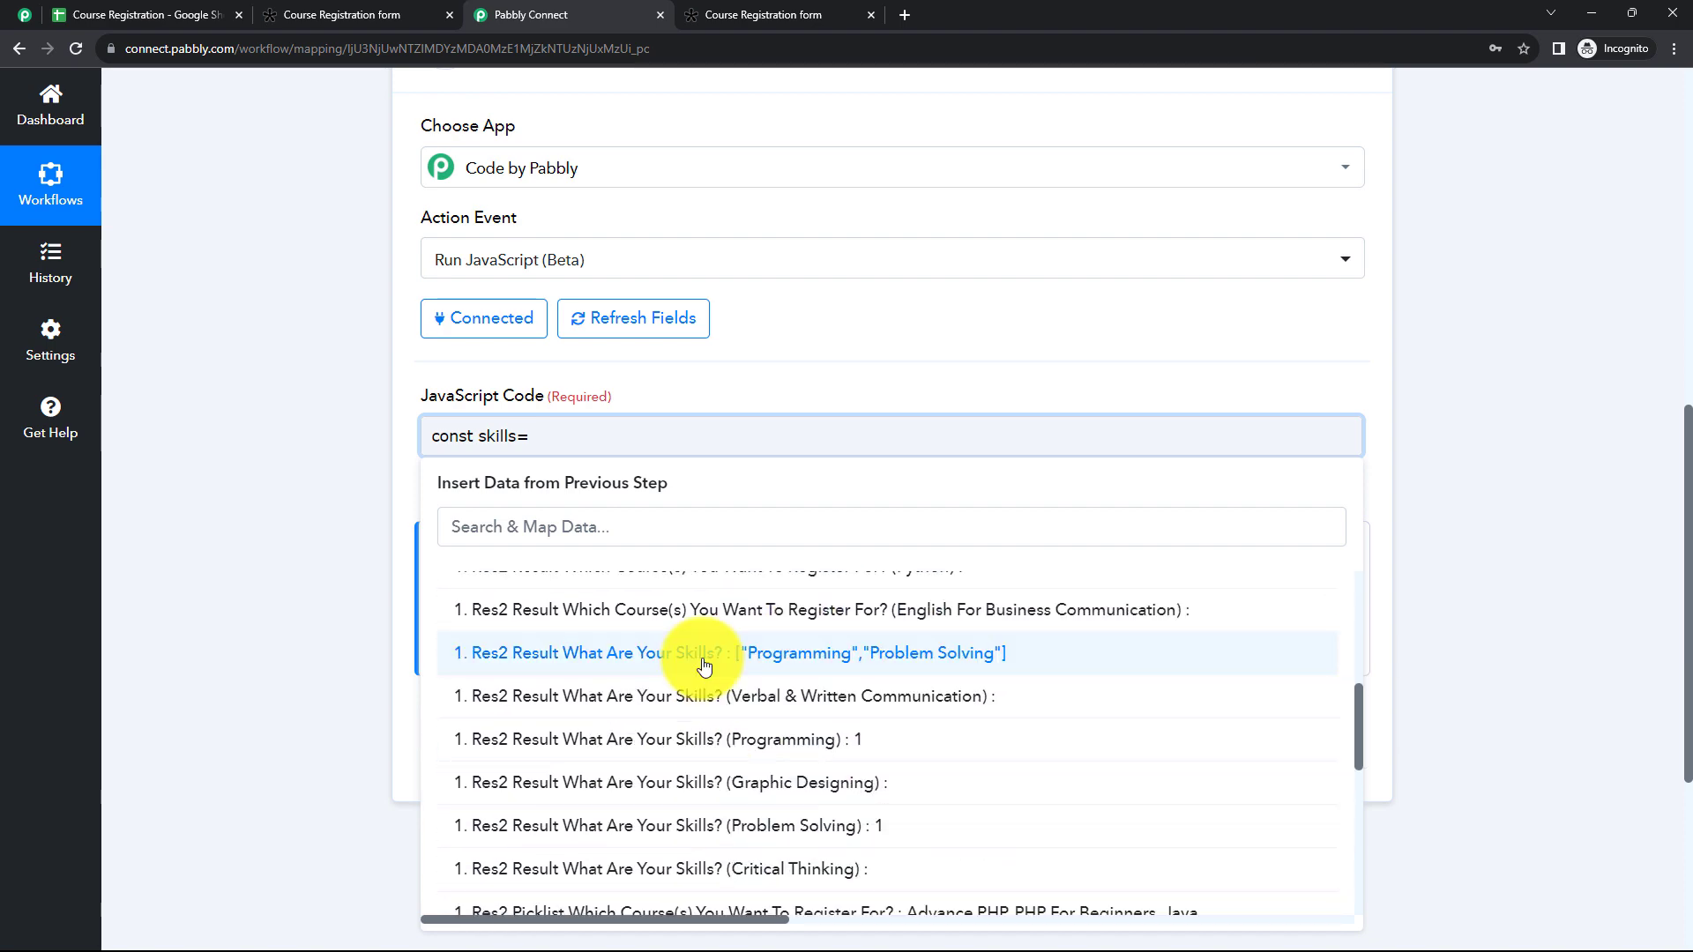
click(699, 650)
click(356, 437)
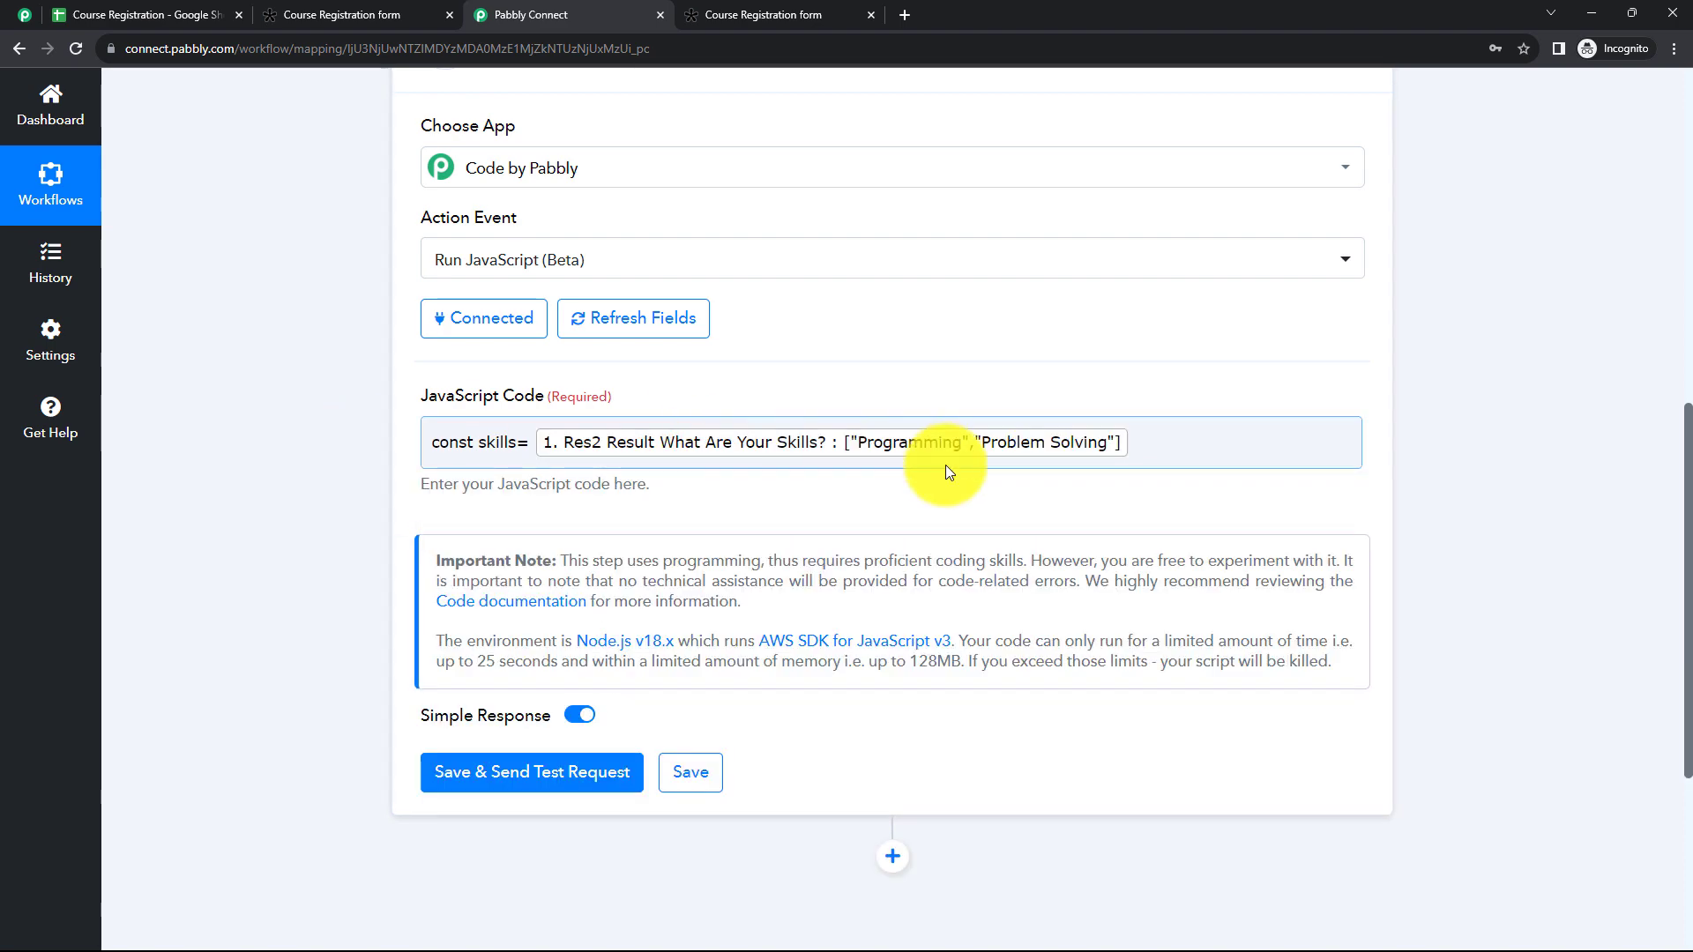
Step: Add the line return skills.join(", "); below the skills declaration in the JavaScript code
click(1143, 447)
key(Return)
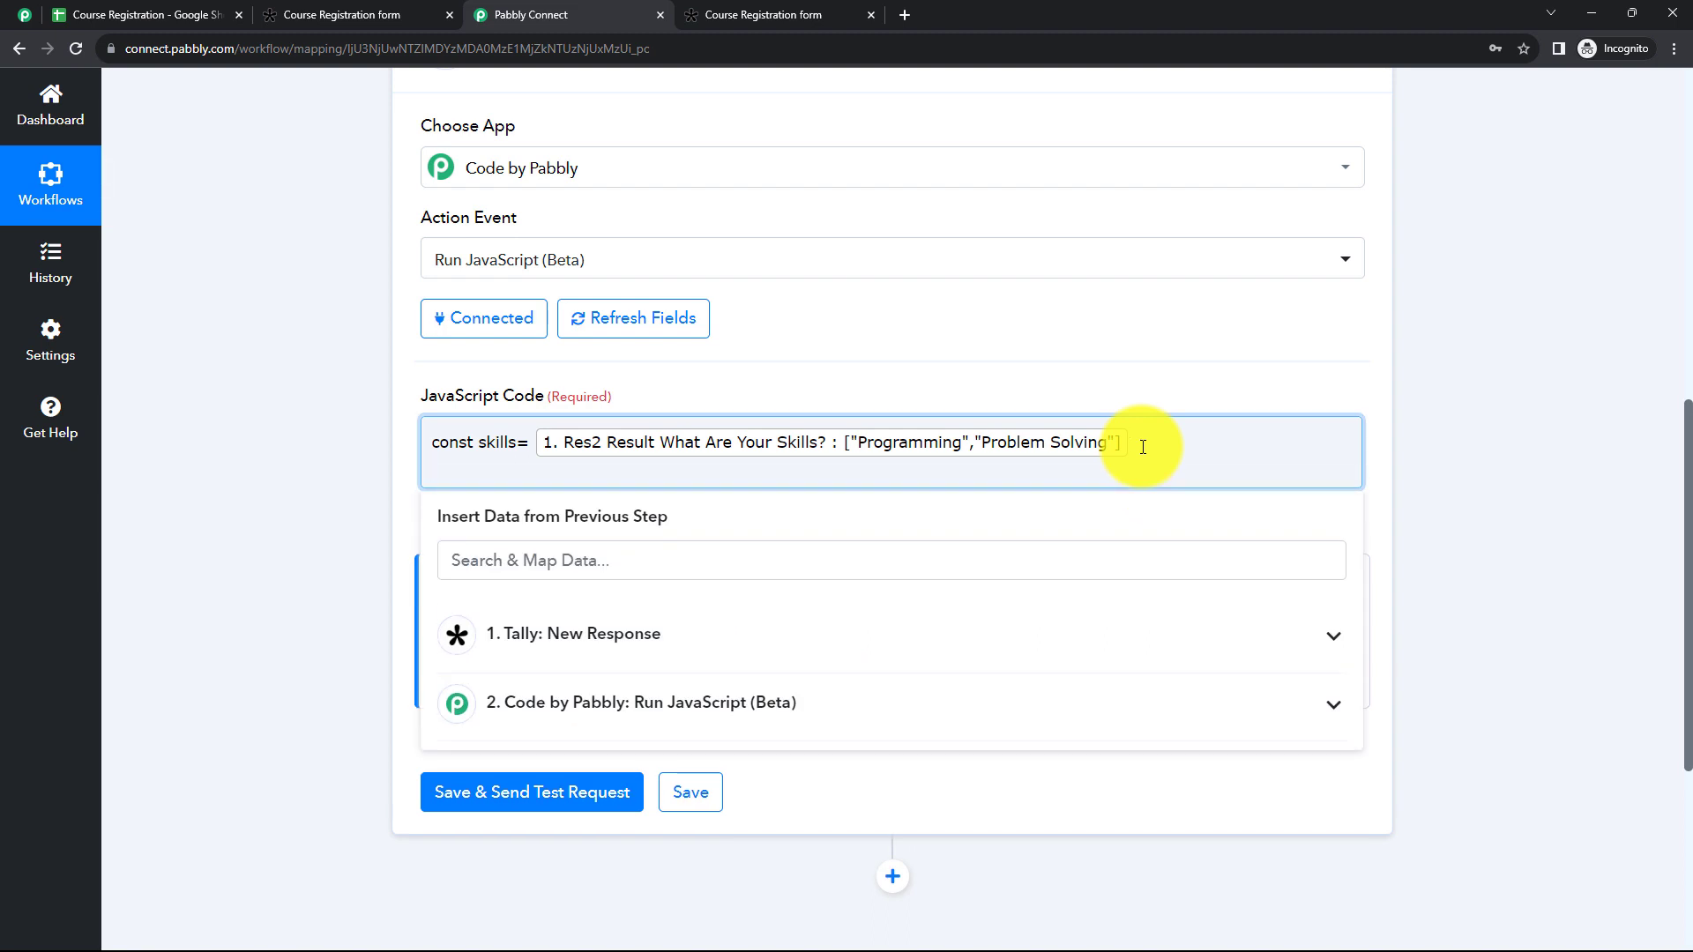
text(return skills.join(", ");)
click(369, 404)
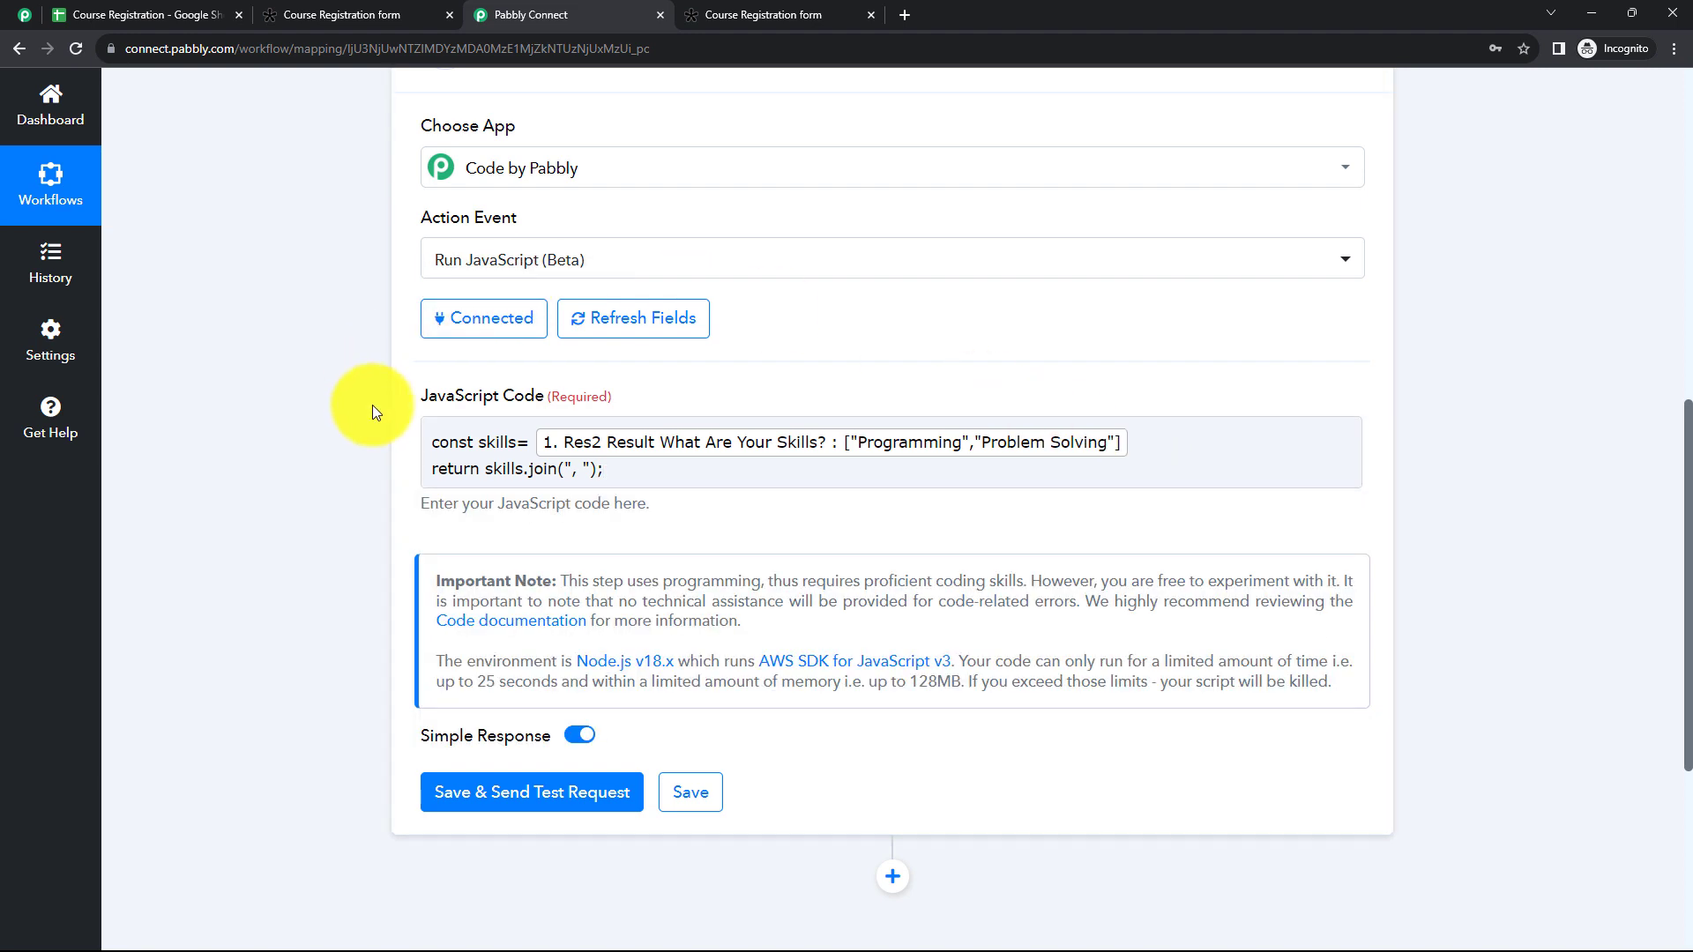
Step: Save and test the skills code, comparing its Output with the mapped value, and collapse the action
click(537, 798)
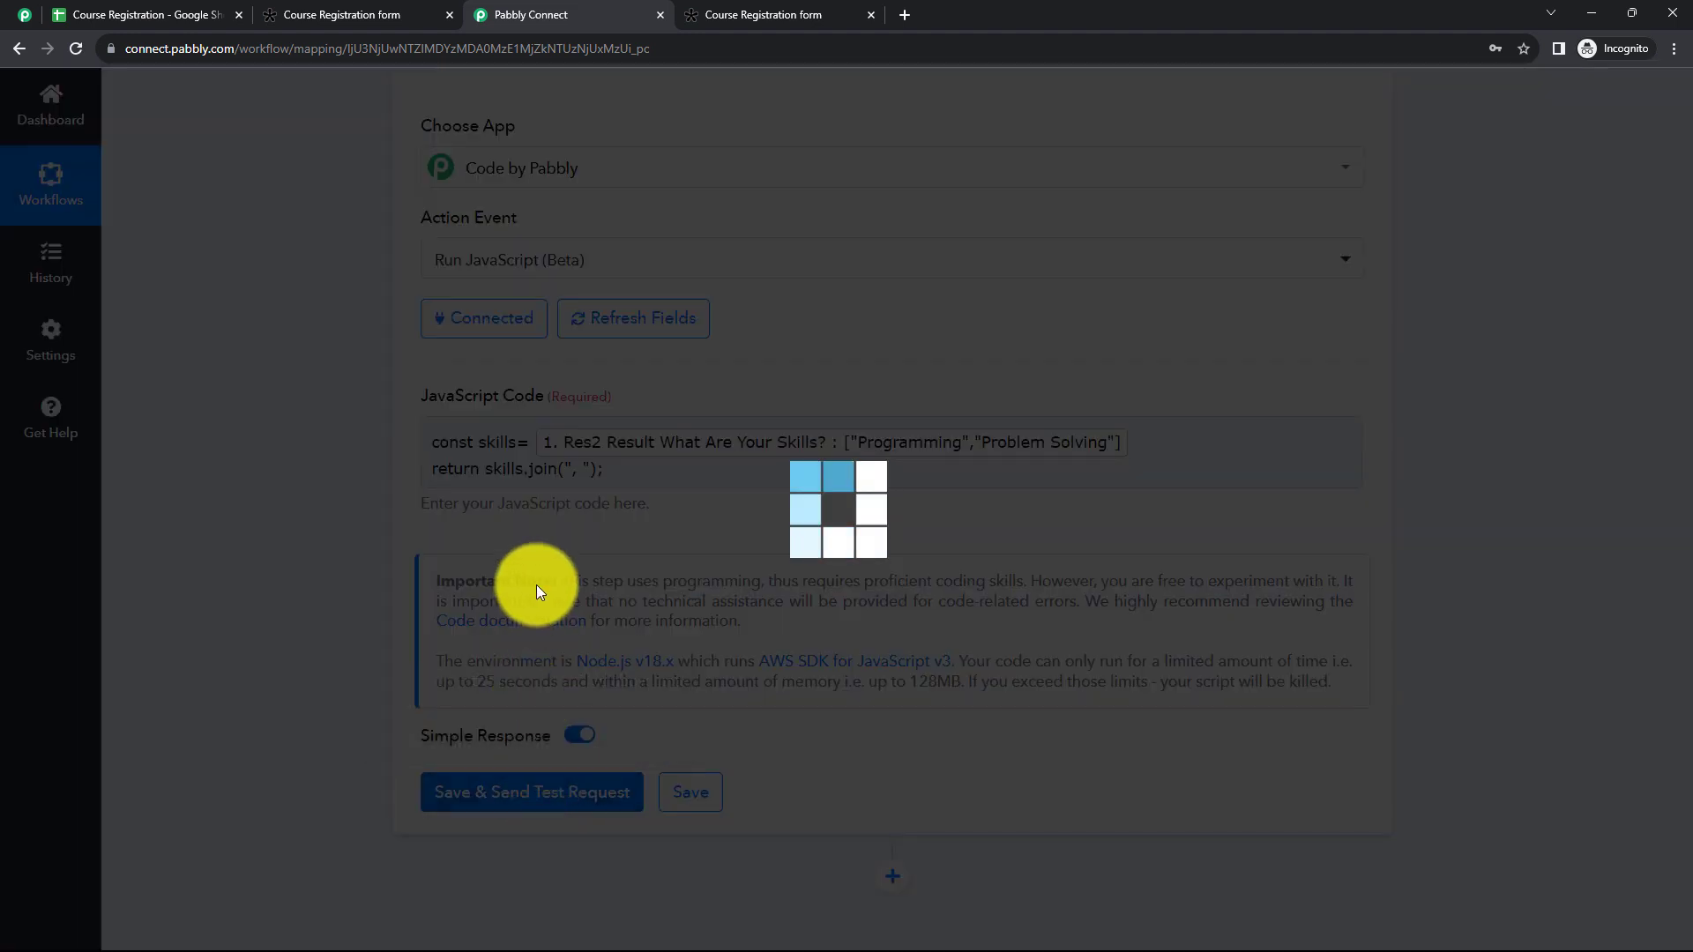
scroll(790, 561, down, 3)
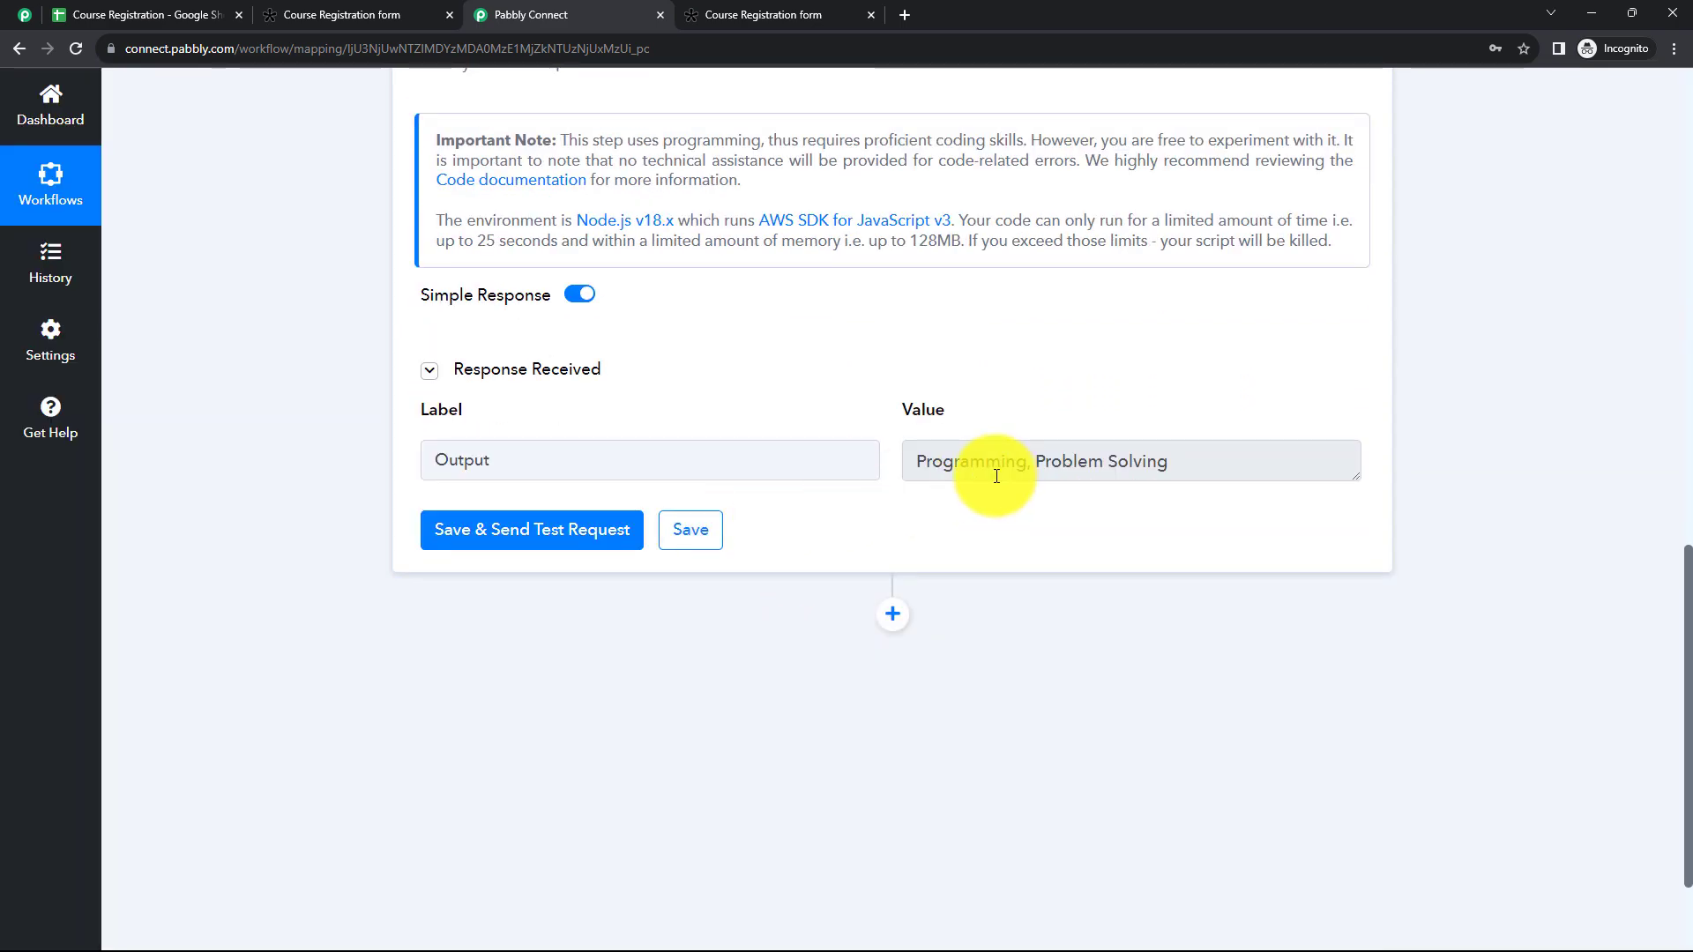
scroll(967, 406, up, 5)
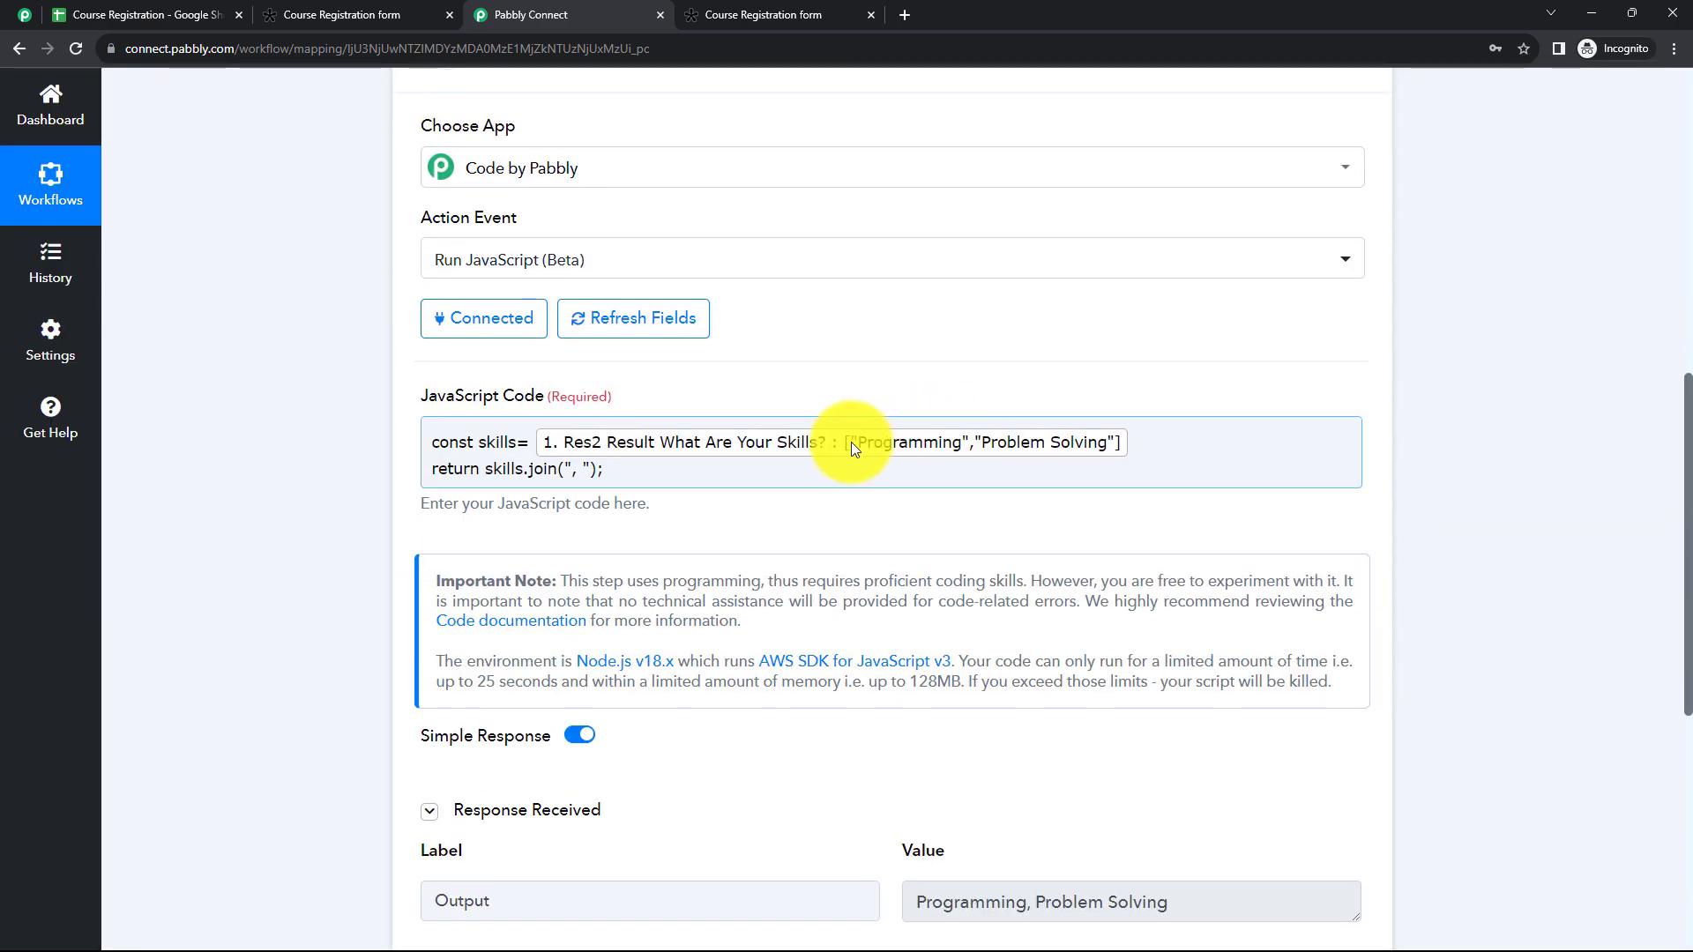
scroll(911, 452, down, 6)
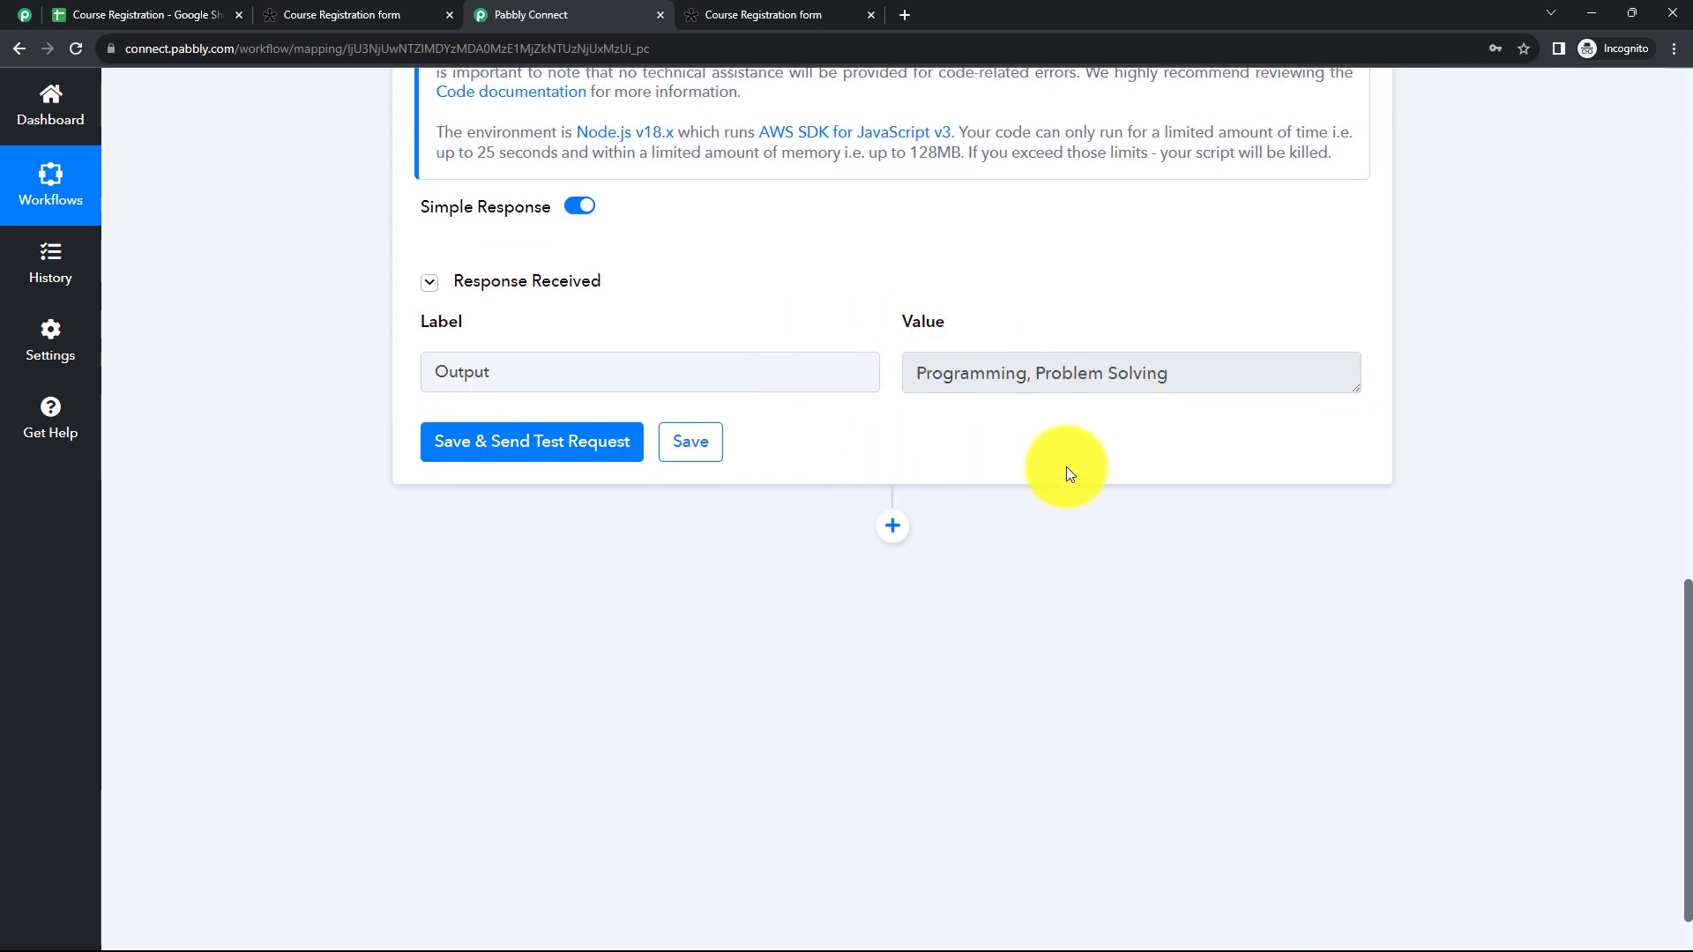
scroll(869, 368, up, 10)
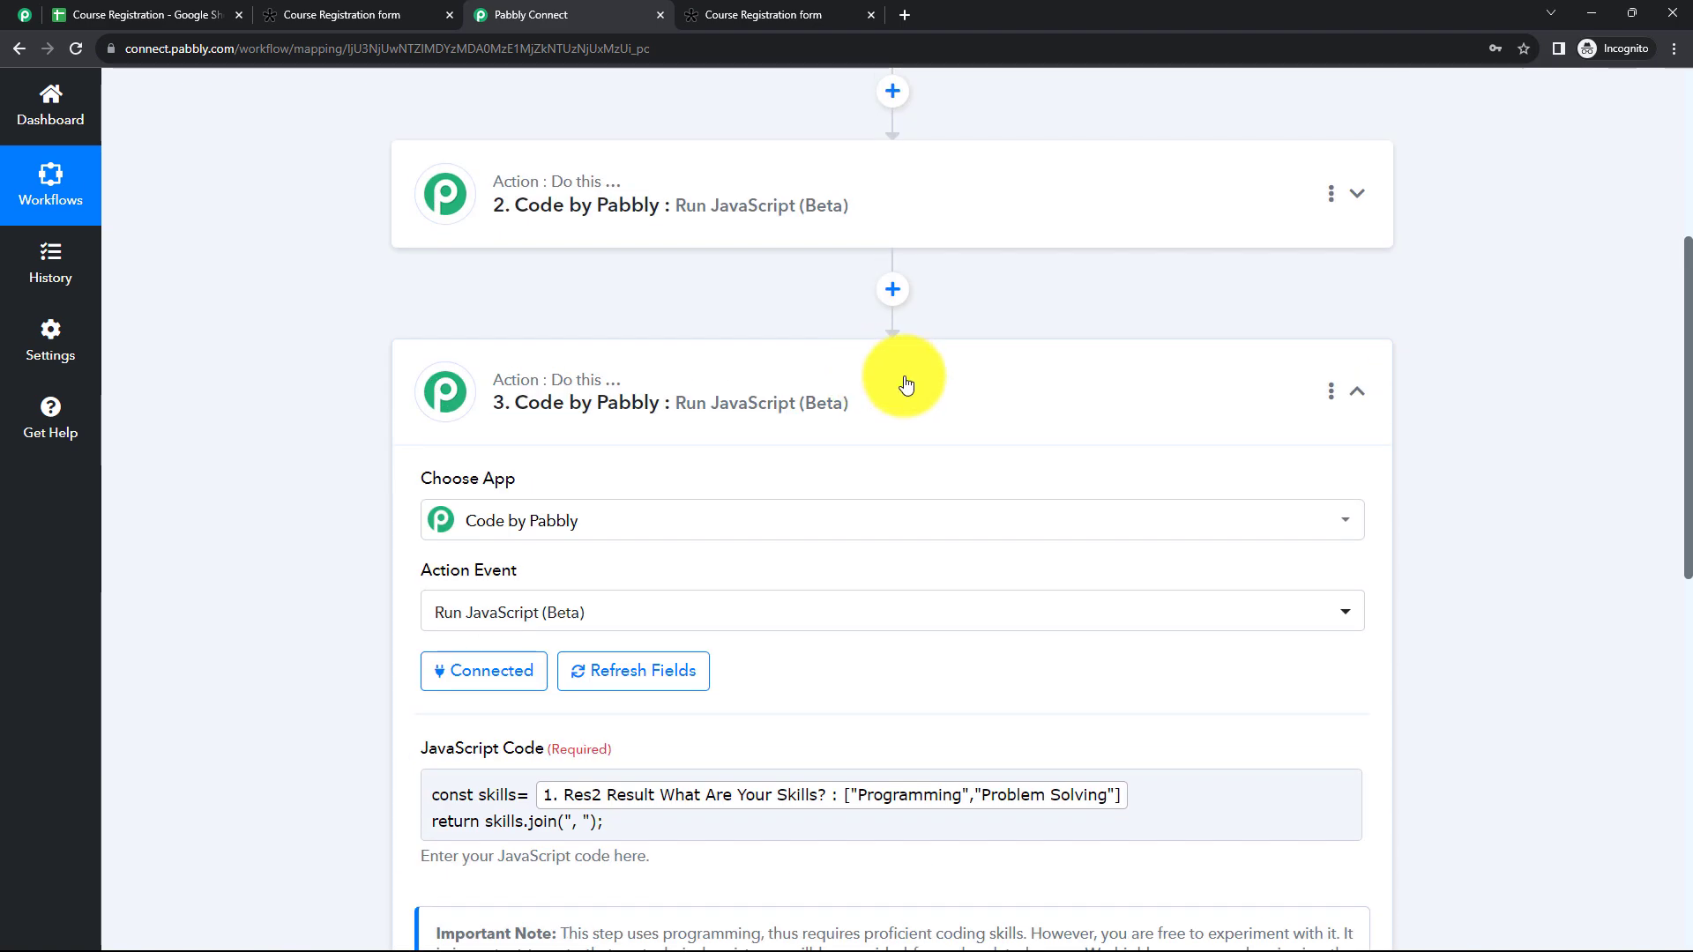
click(905, 385)
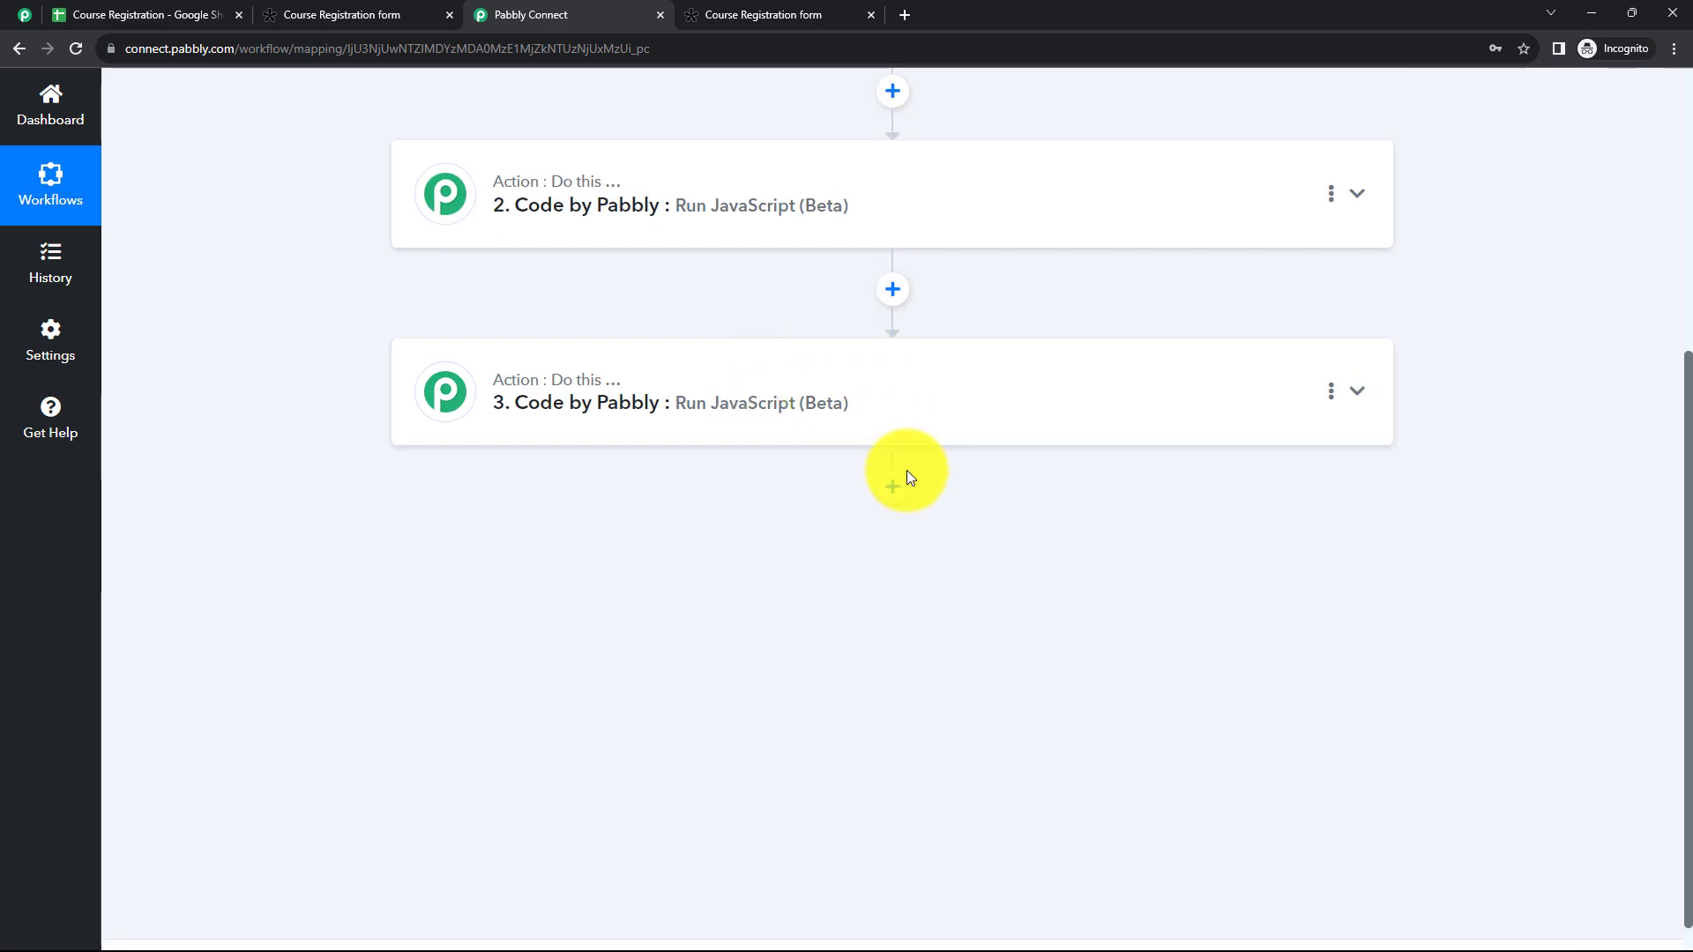
Step: Review the course code action's Output value and the column headers of the Course Registration spreadsheet in Google Sheets, and return to Pabbly Connect
scroll(899, 473, up, 1)
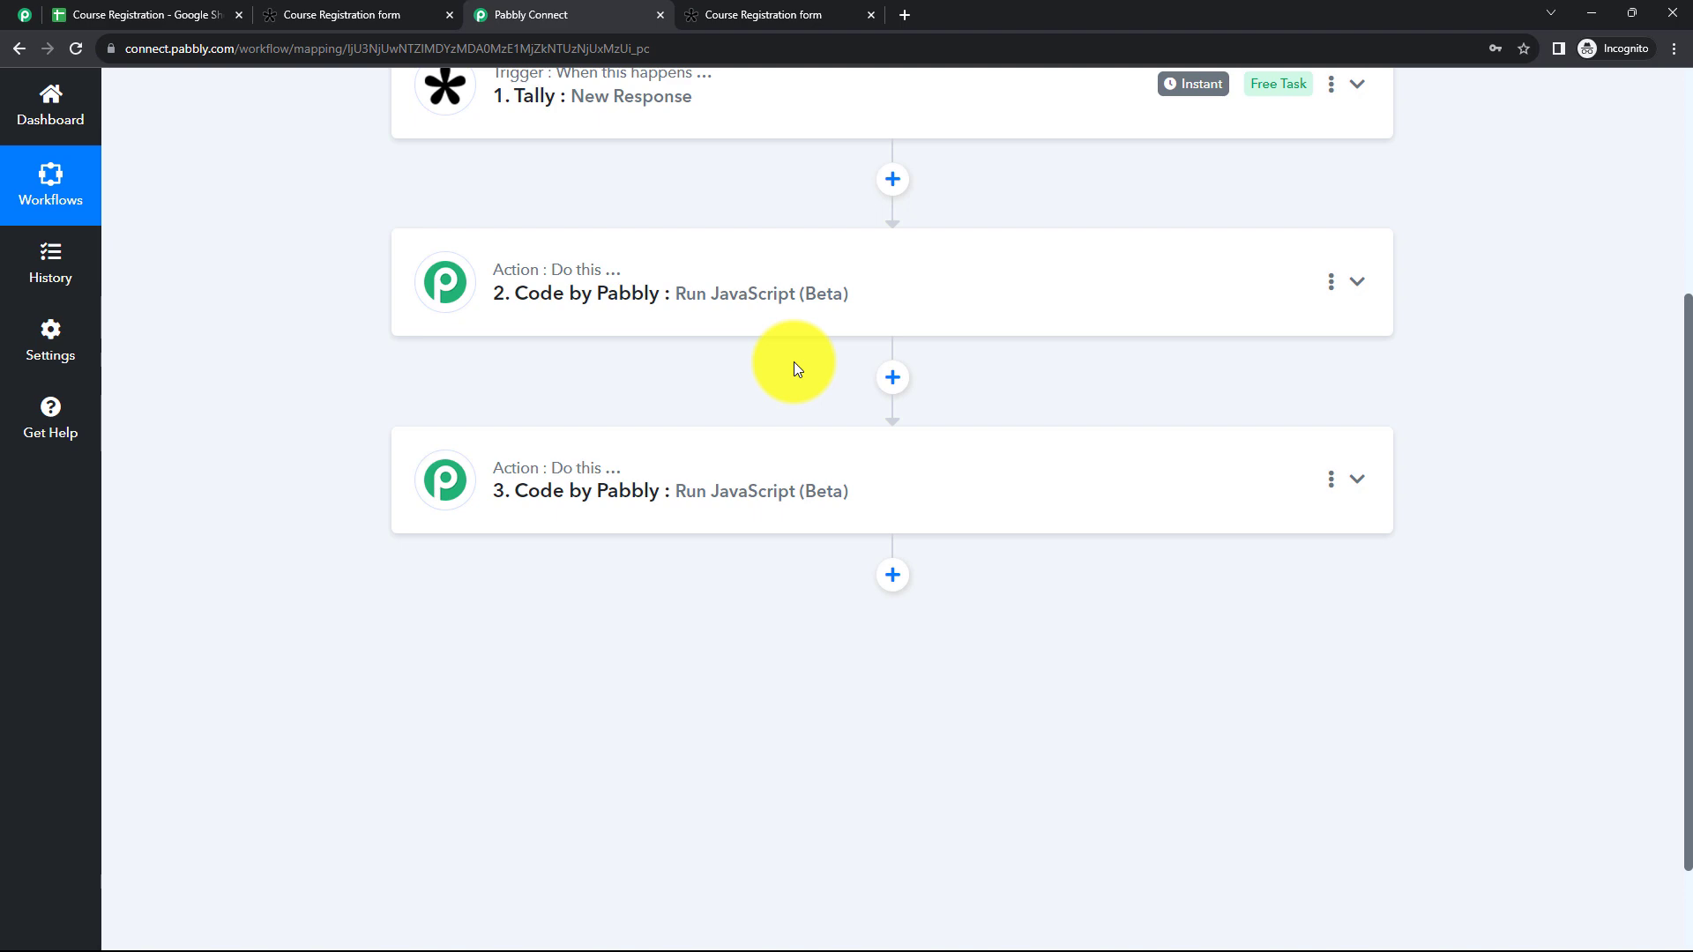
click(759, 328)
scroll(927, 569, down, 1)
scroll(927, 579, down, 4)
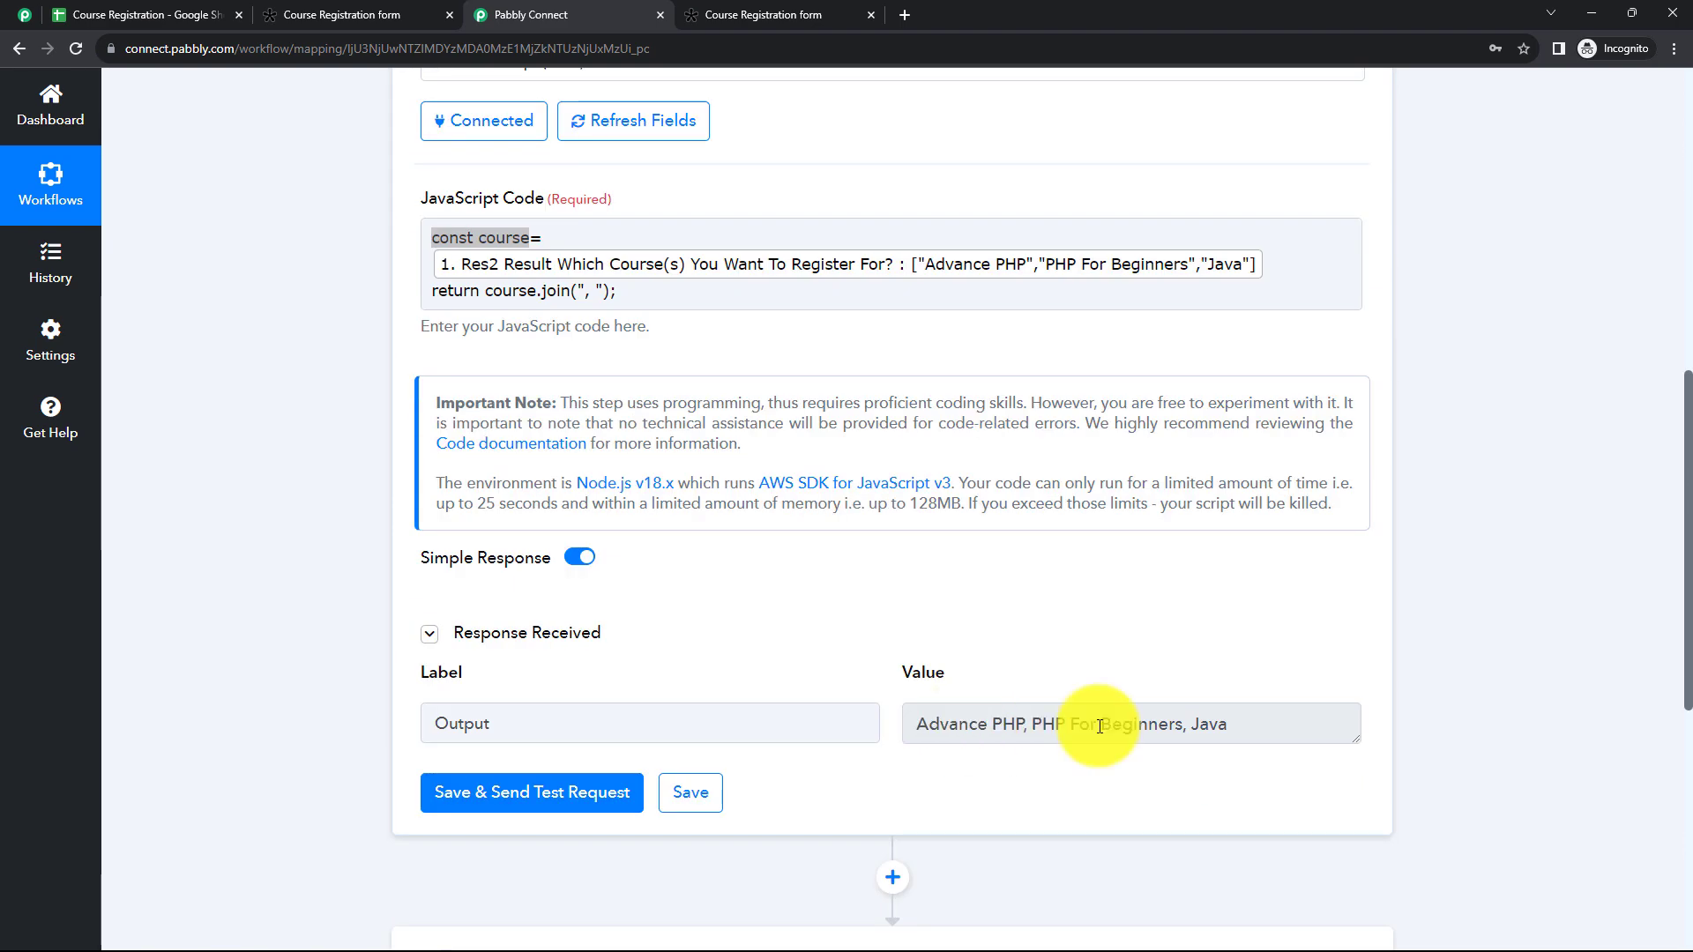
scroll(756, 423, up, 5)
scroll(767, 490, up, 3)
click(876, 550)
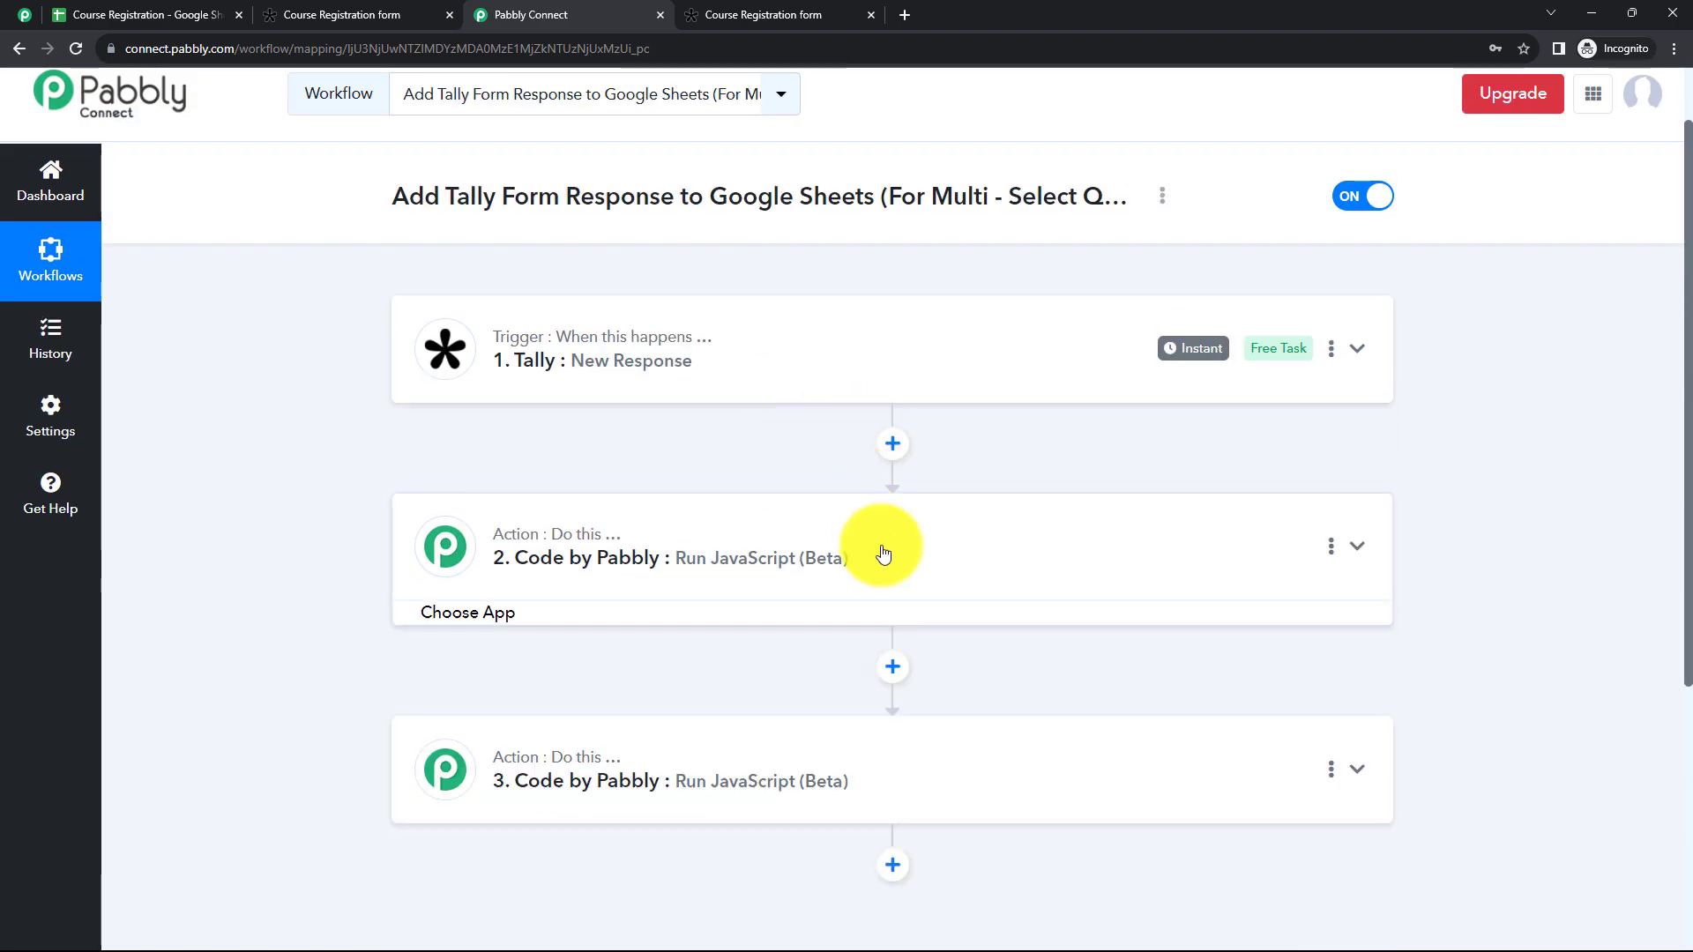
click(113, 13)
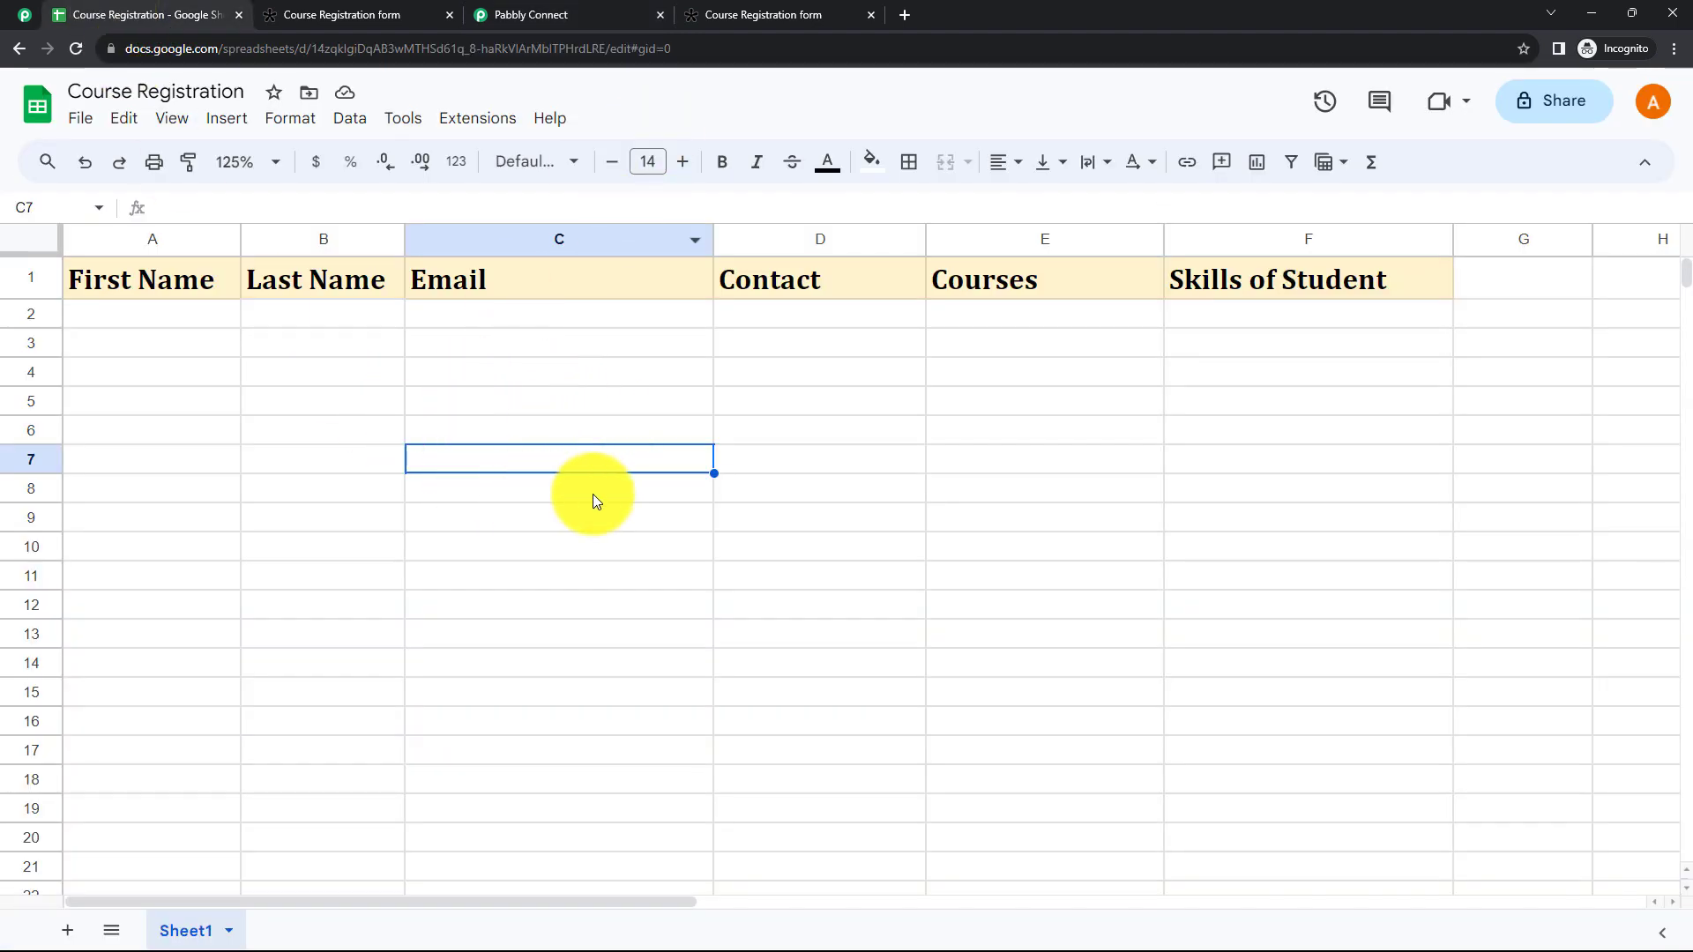
click(548, 22)
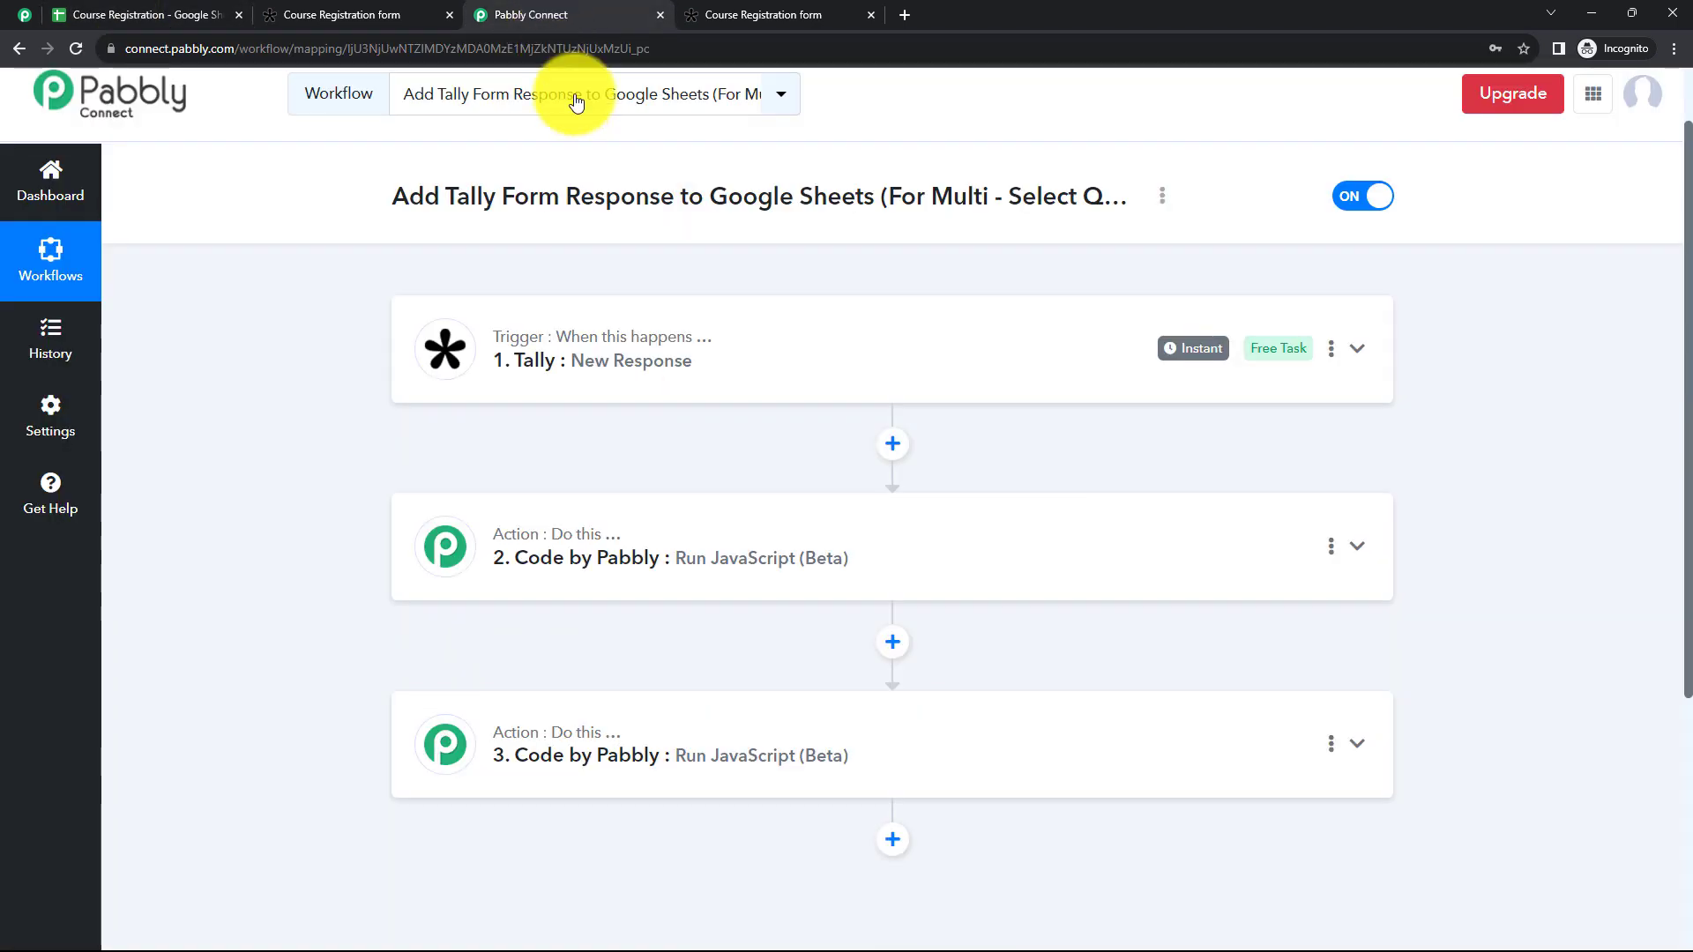
Step: Add a Google Sheets action after the skills code action with the Add New Row event
scroll(769, 420, down, 5)
click(913, 687)
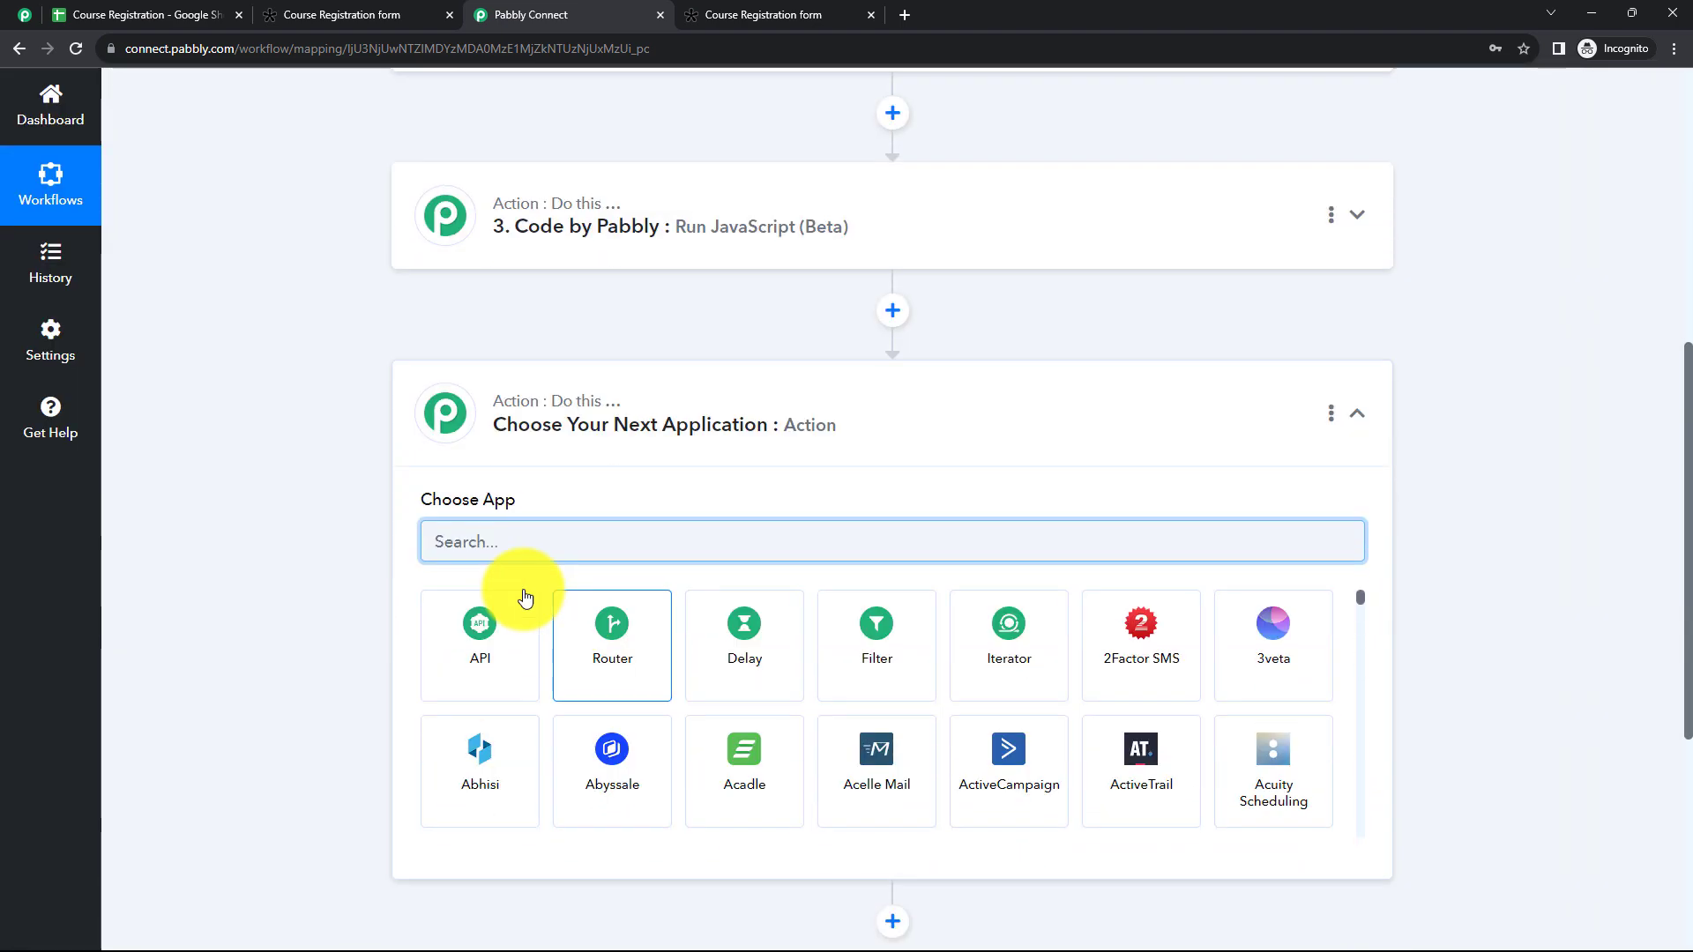
click(454, 540)
text(G)
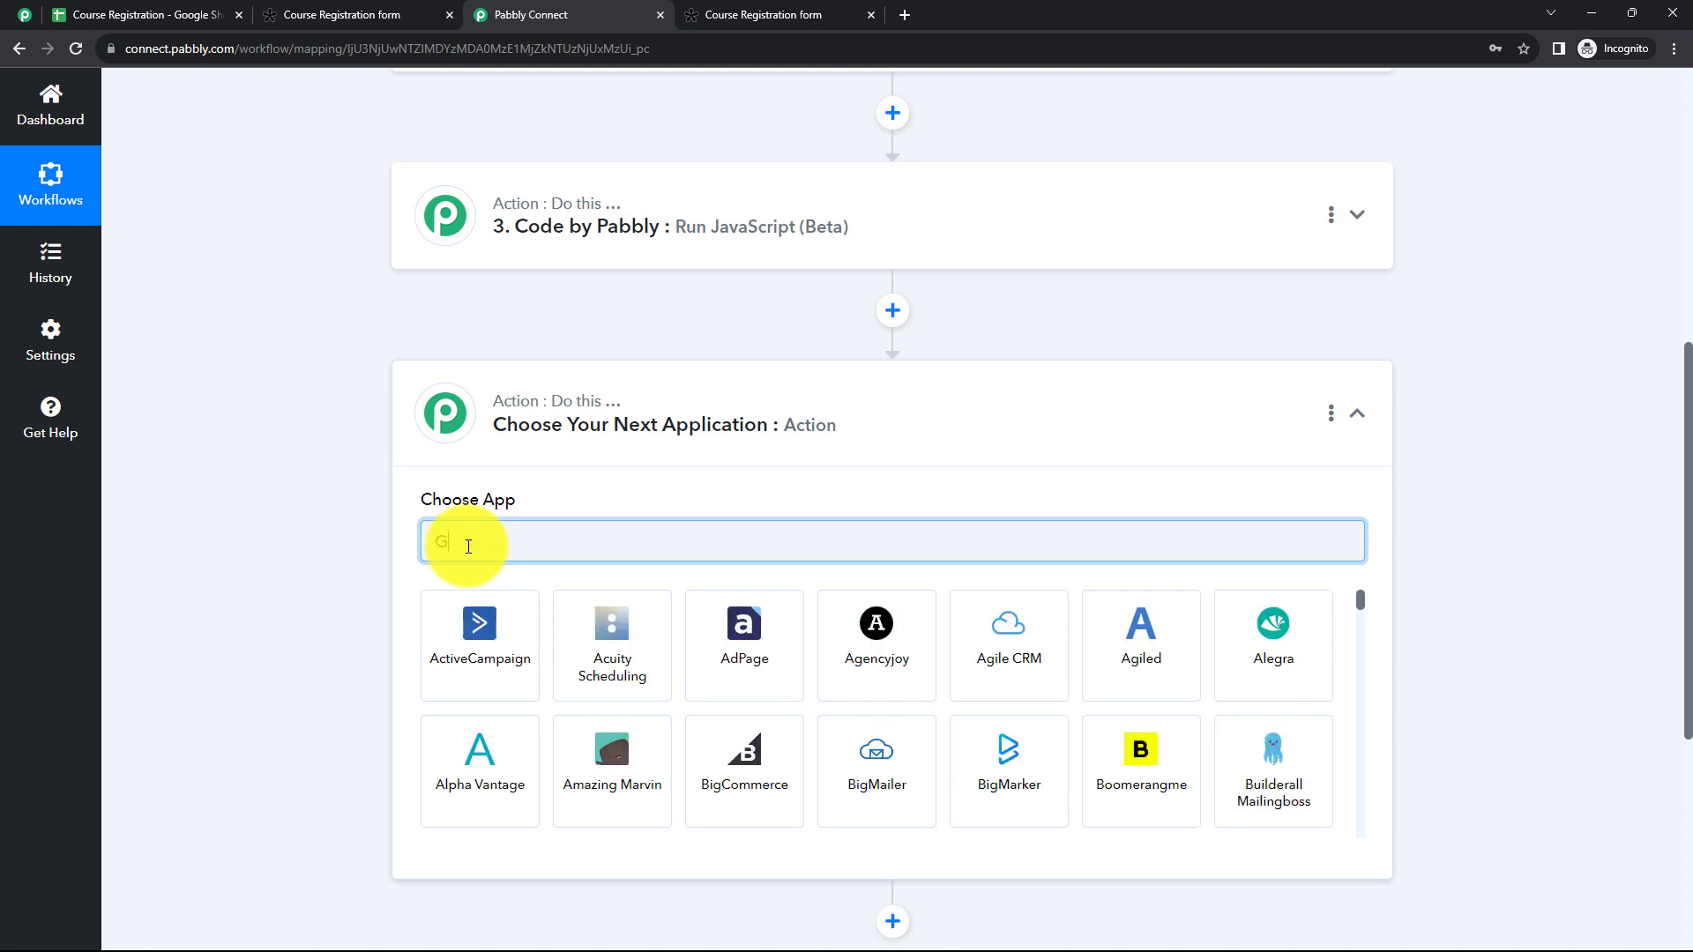
text(oogle)
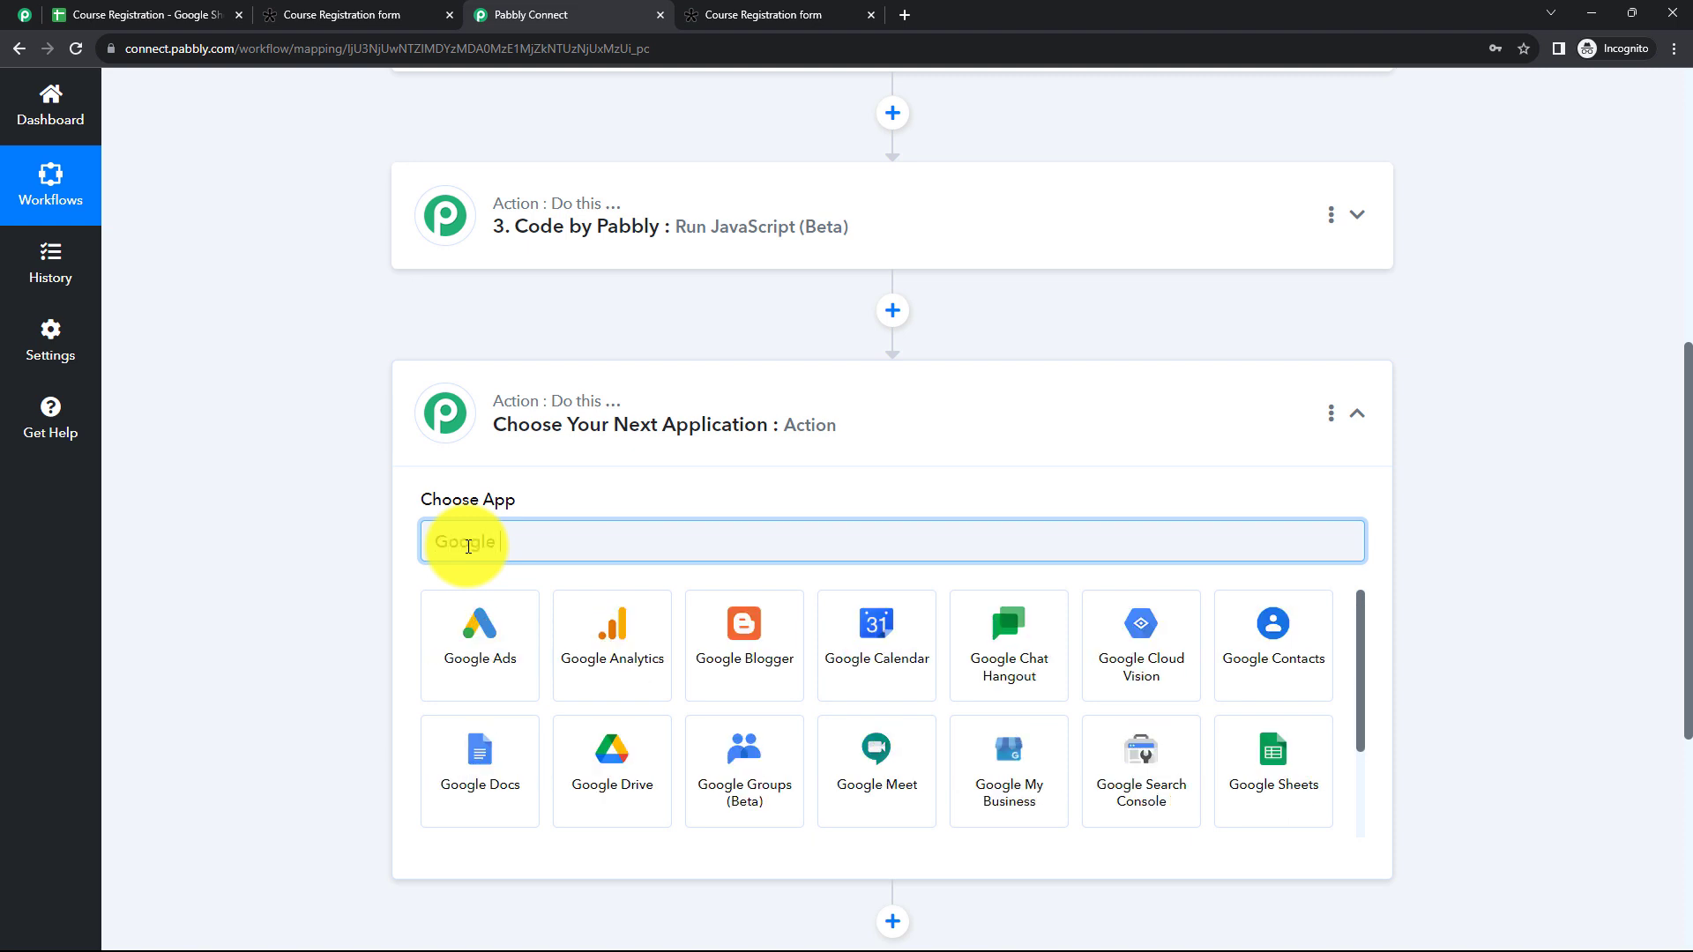
text( Sheets)
click(474, 670)
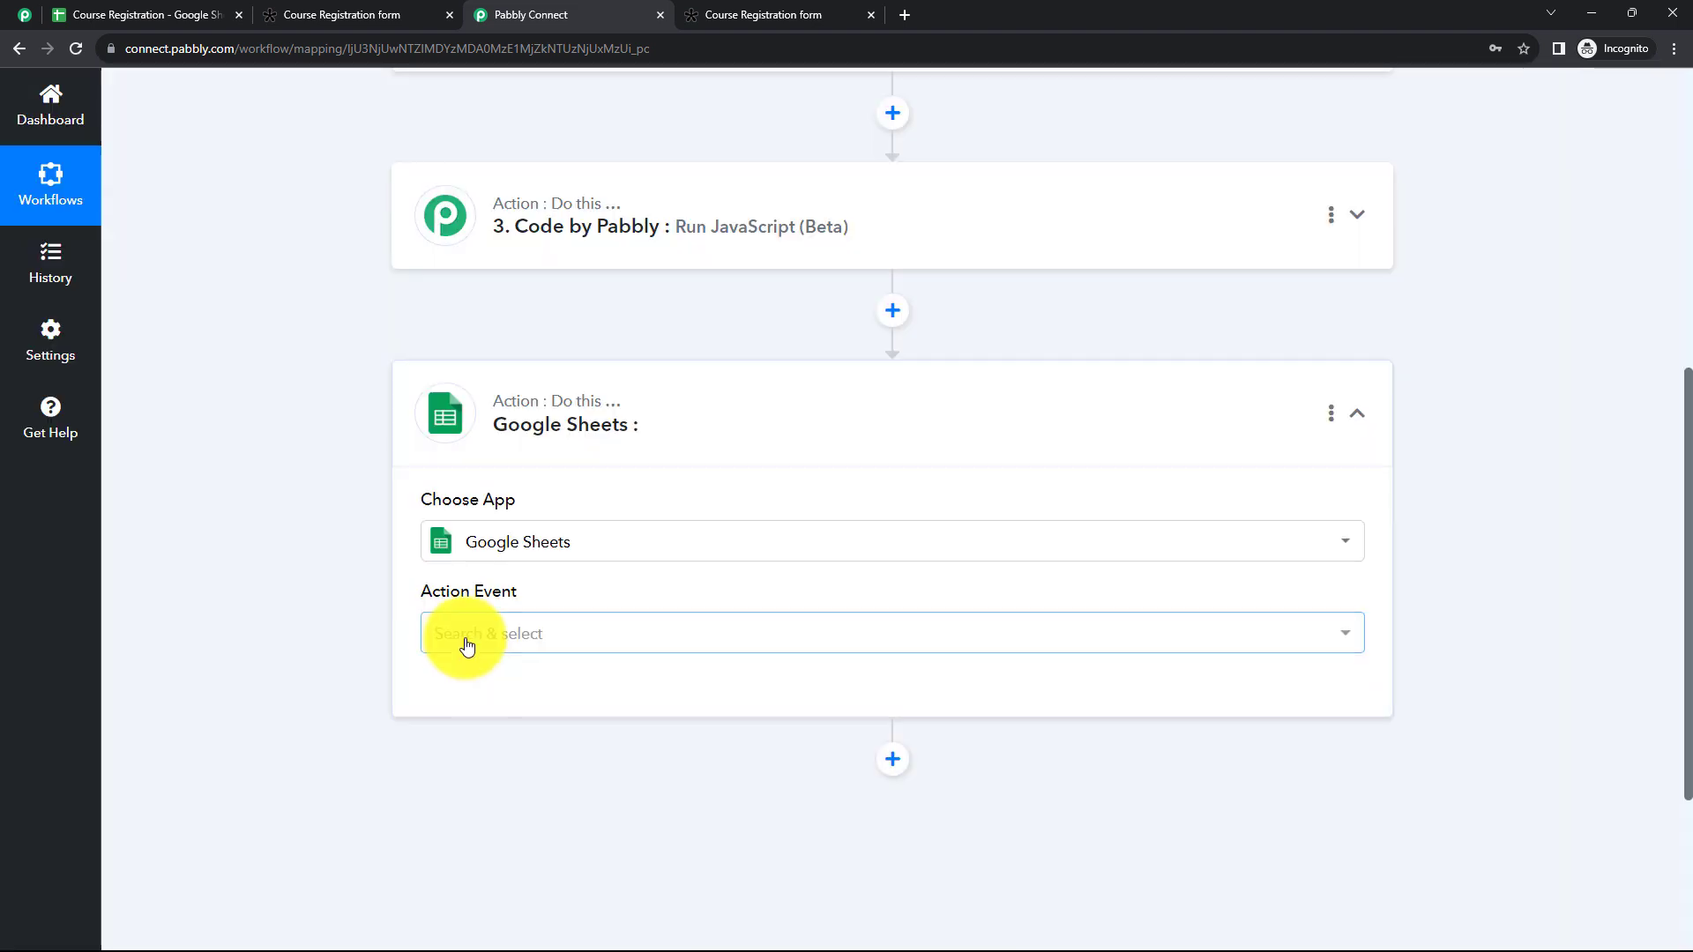
click(461, 637)
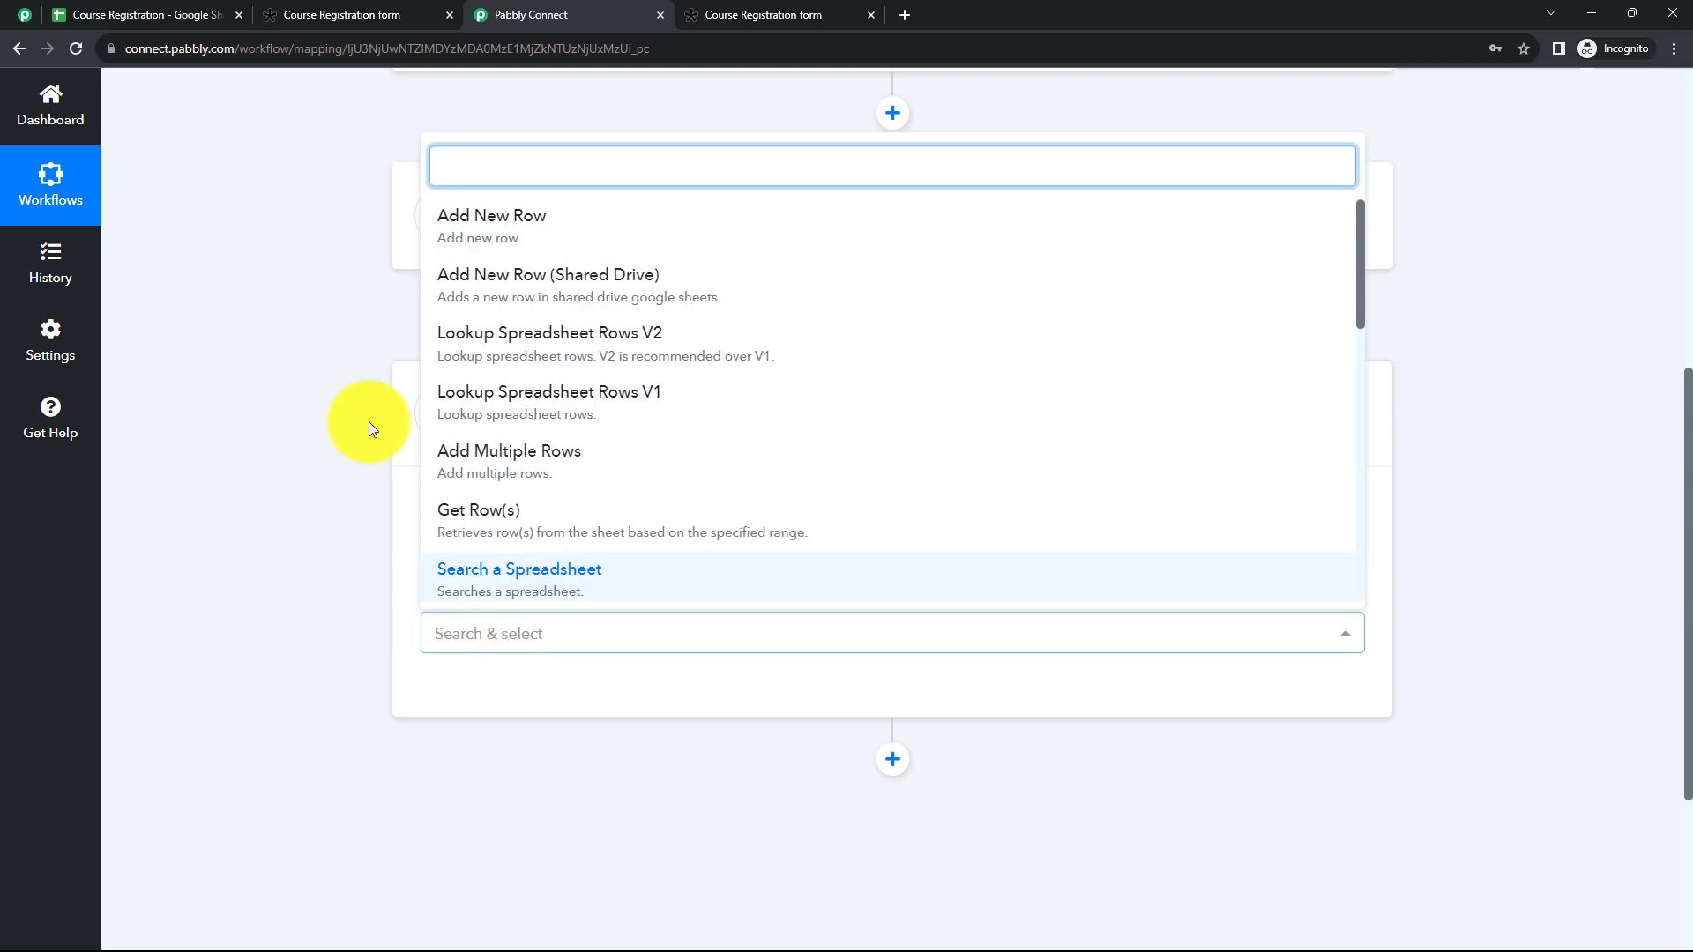
click(547, 234)
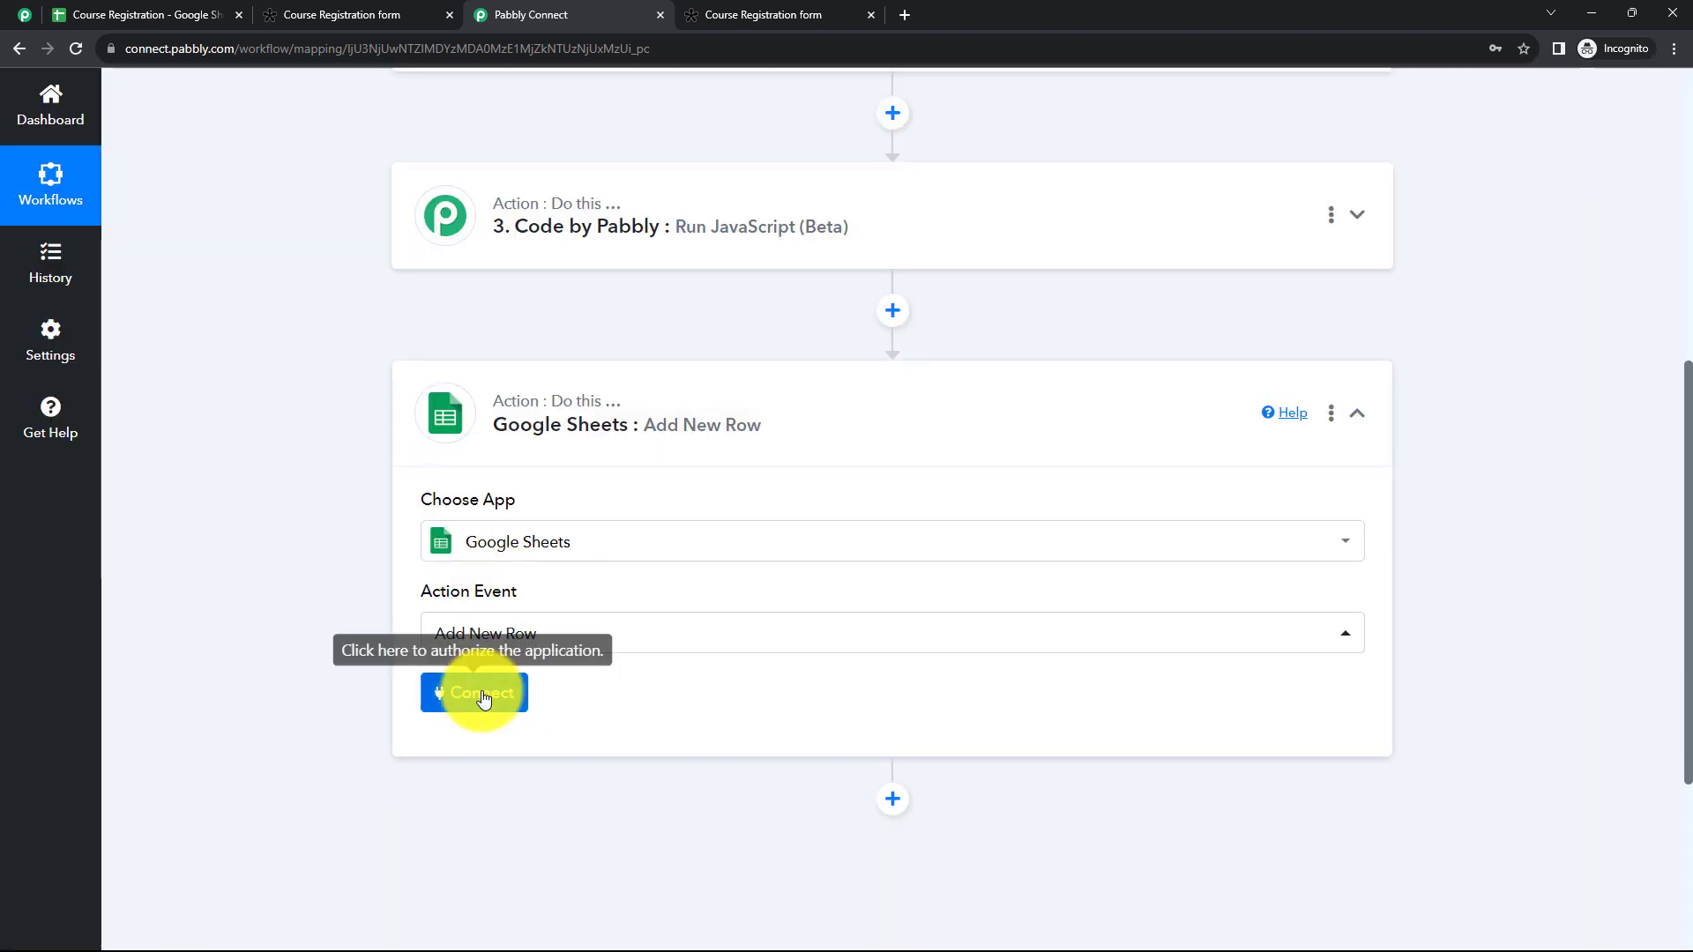
Step: Connect the Google Sheets action through the existing connection Google Sheets #30 and save it
click(483, 695)
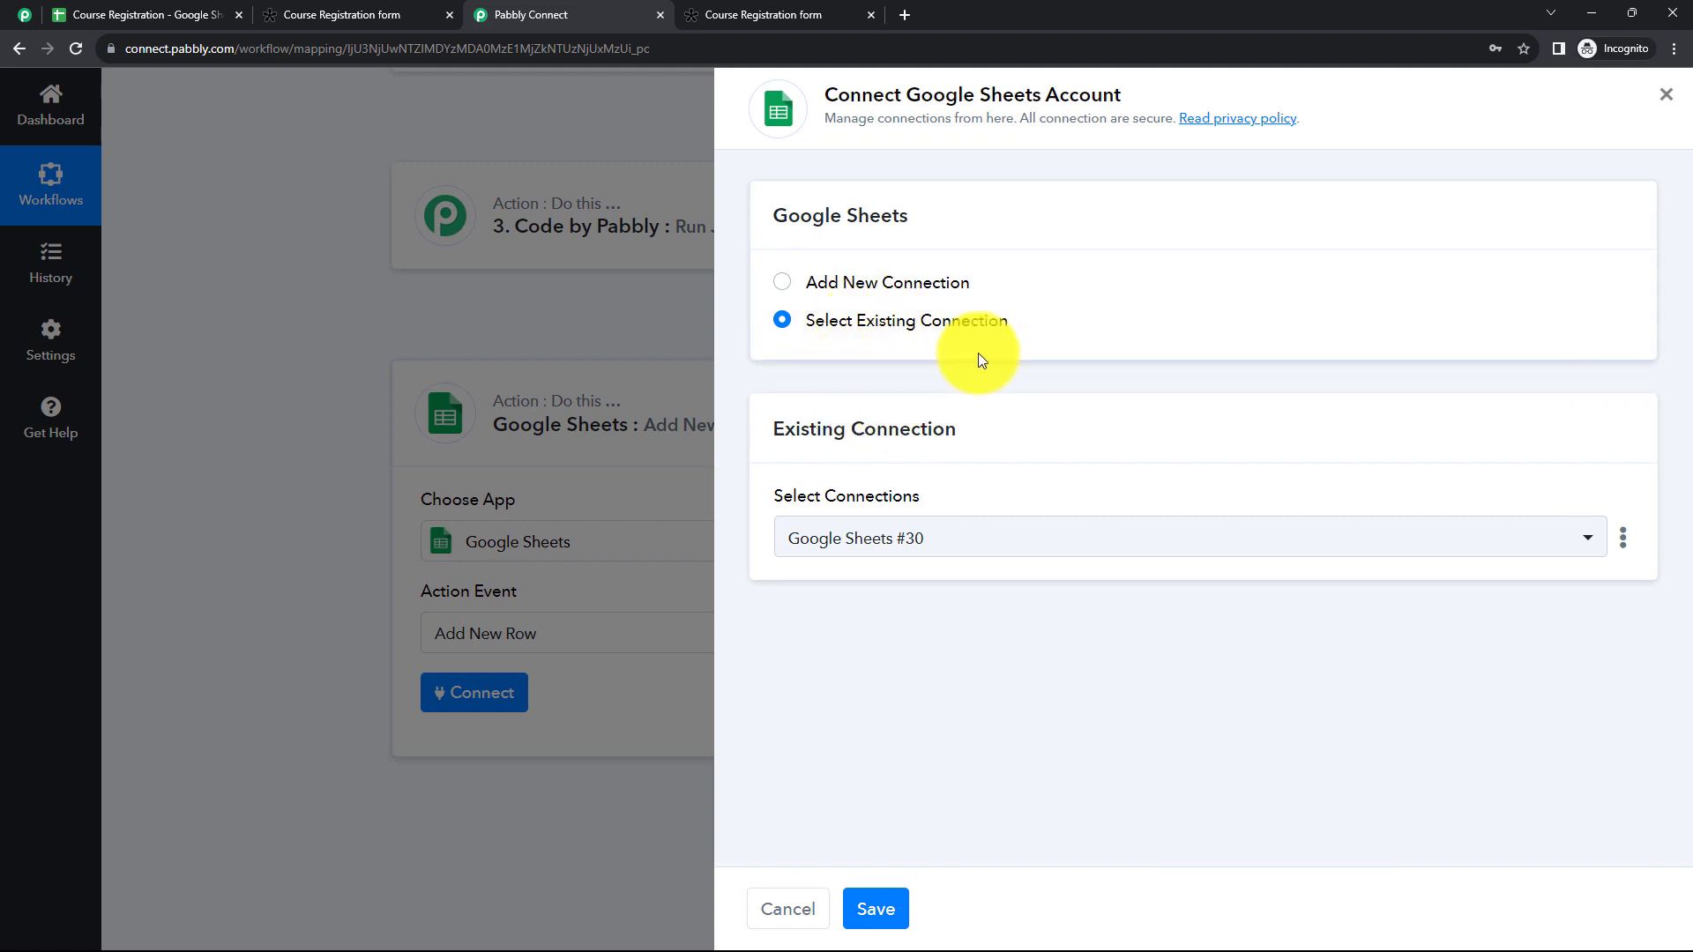
click(782, 281)
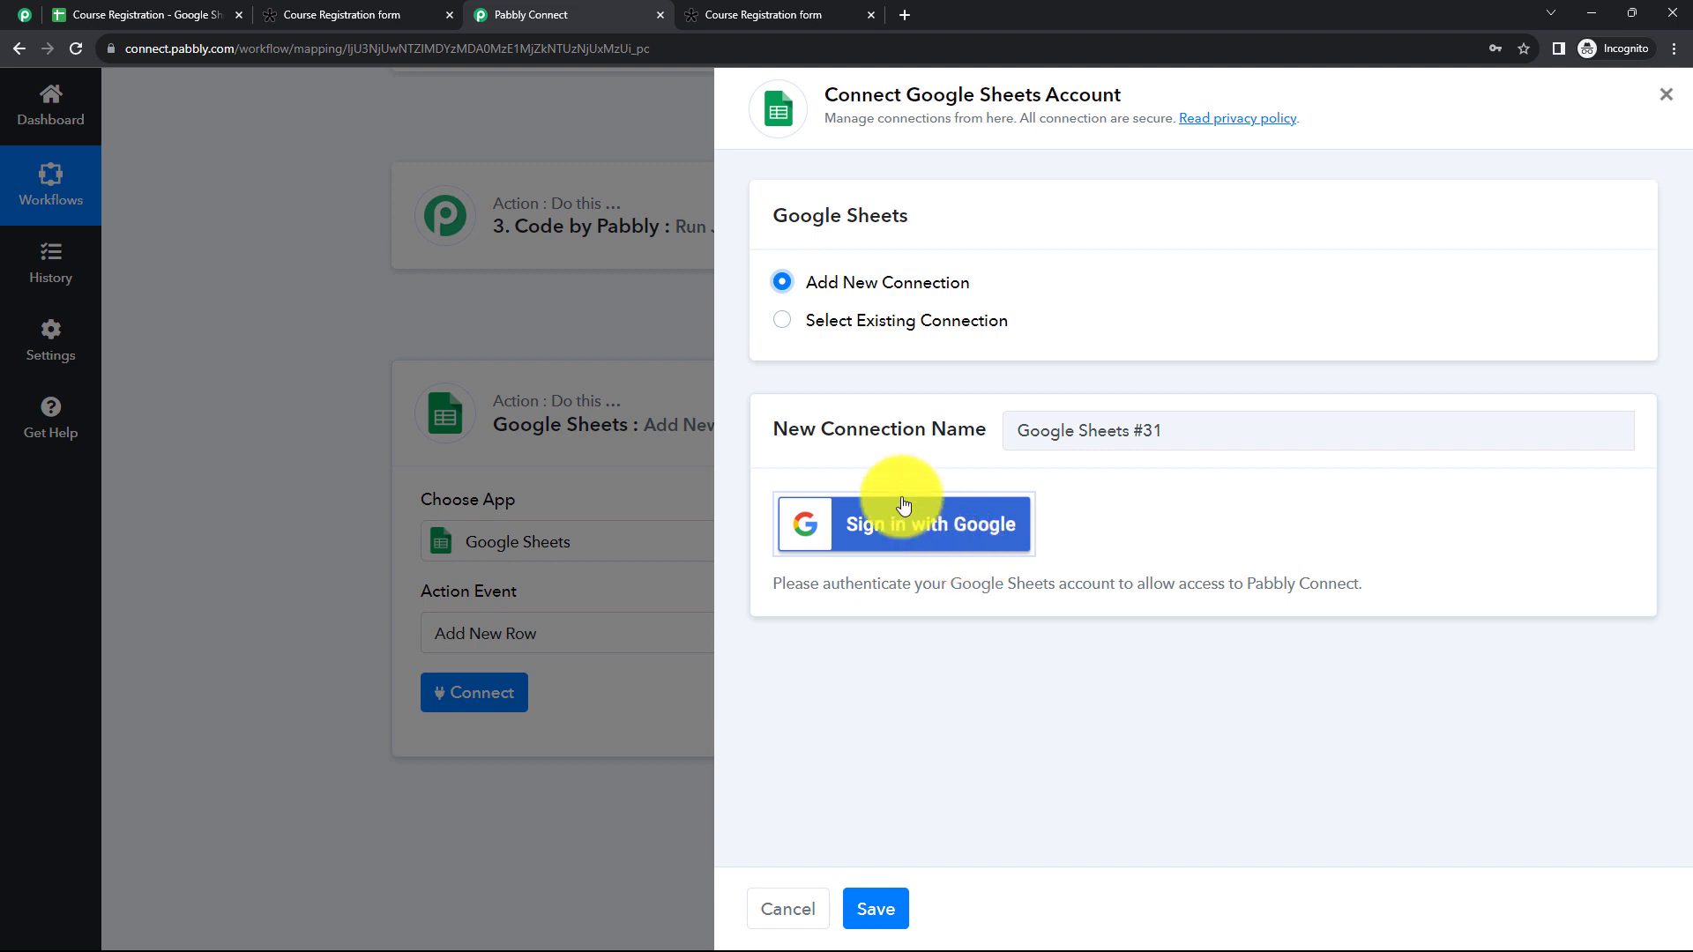
click(780, 326)
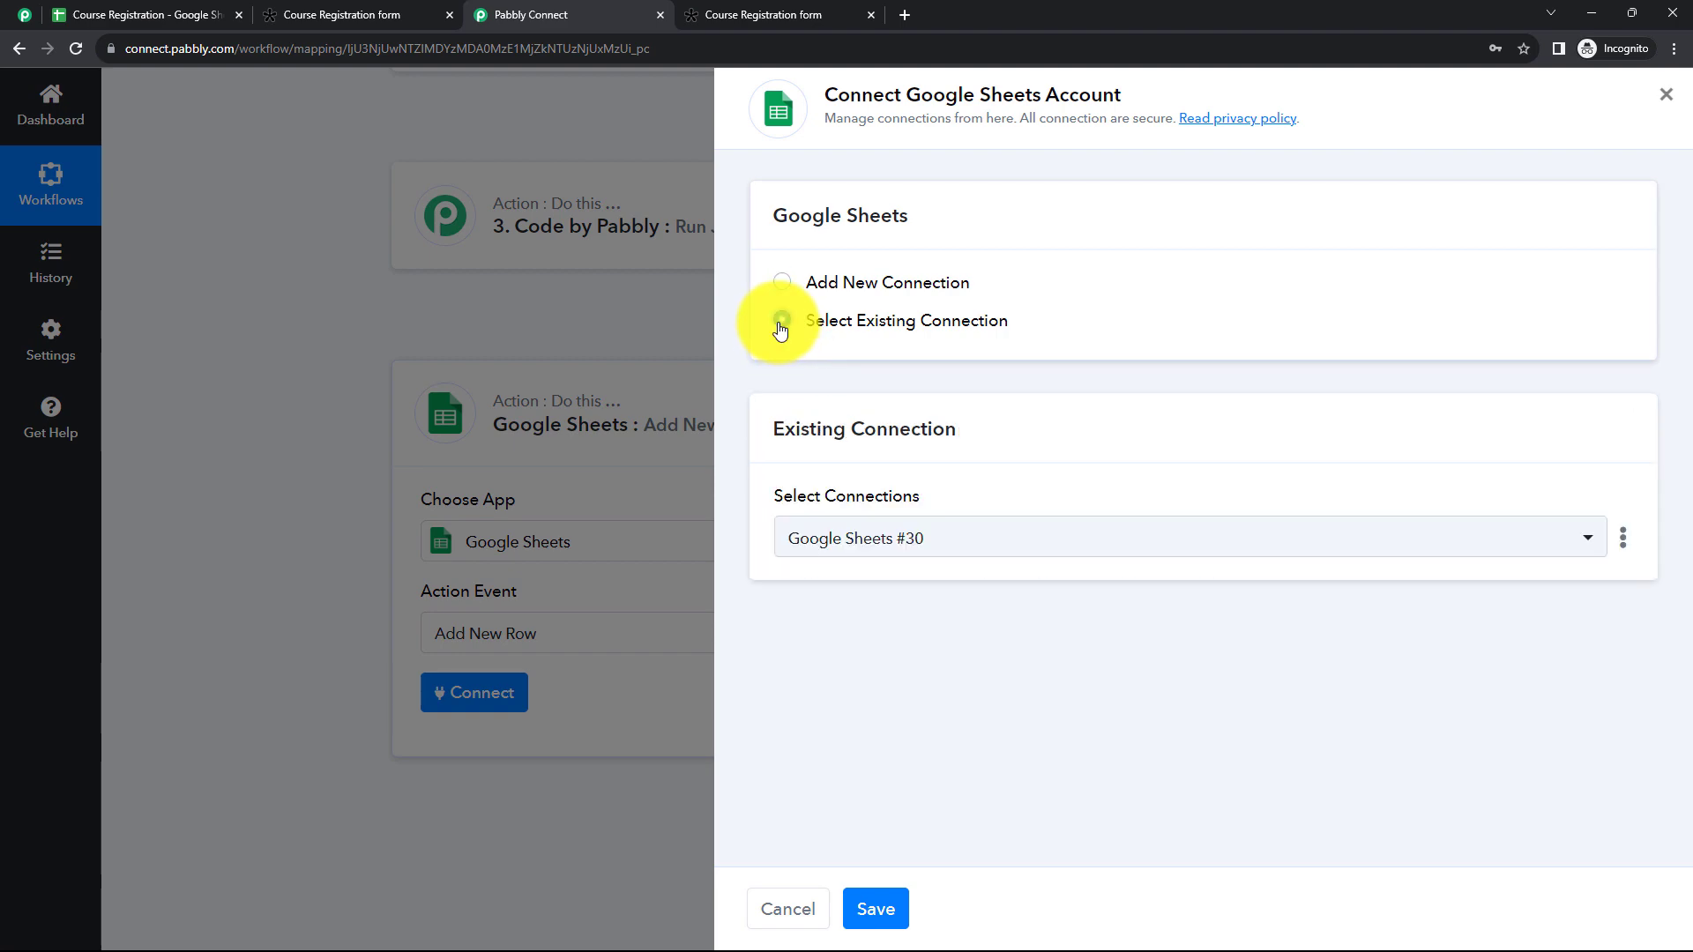
click(875, 912)
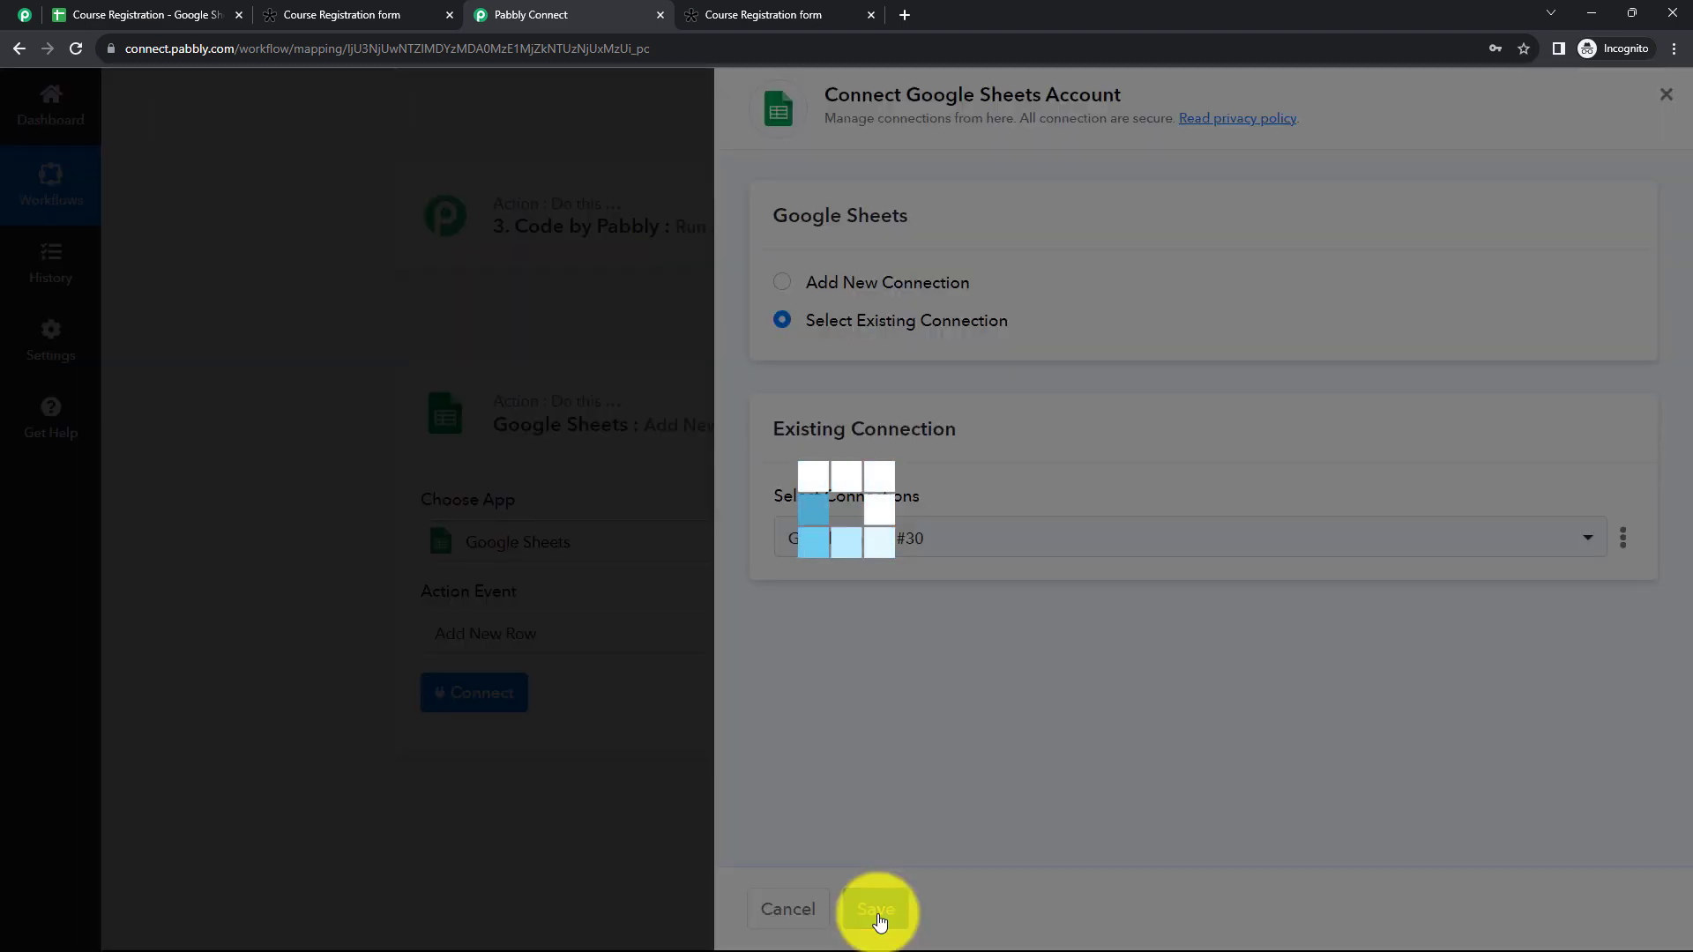
Step: Check the spreadsheet's title in Google Sheets and select Course Registration as the action's spreadsheet in Pabbly Connect
scroll(809, 552, down, 2)
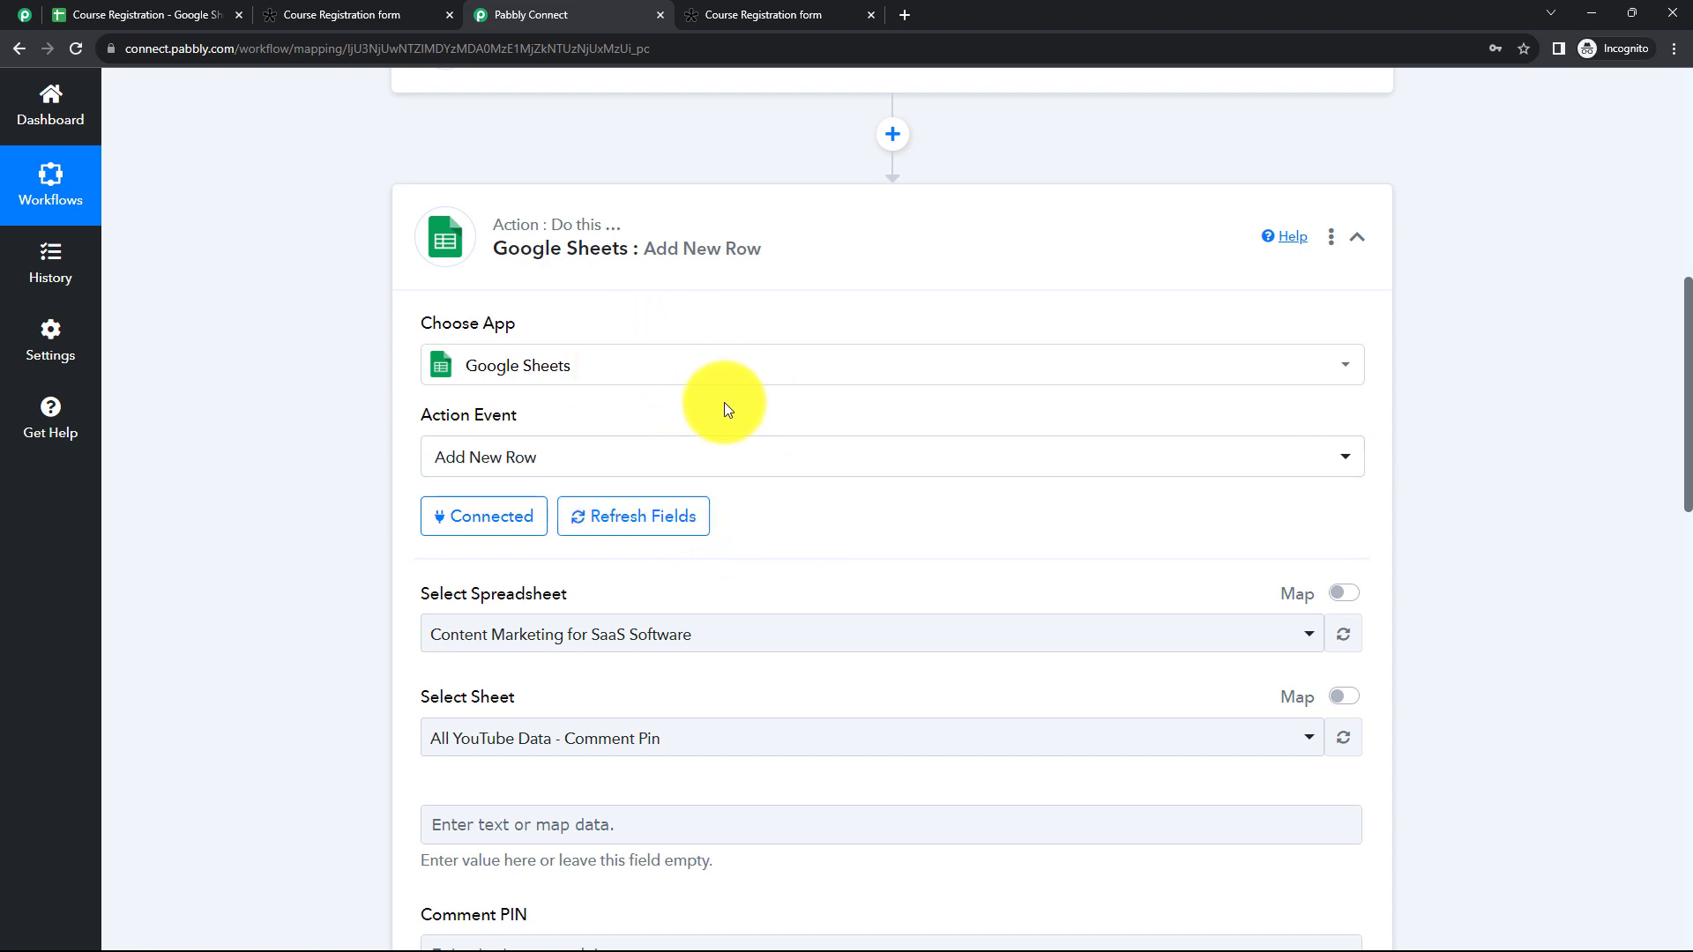
scroll(725, 409, down, 2)
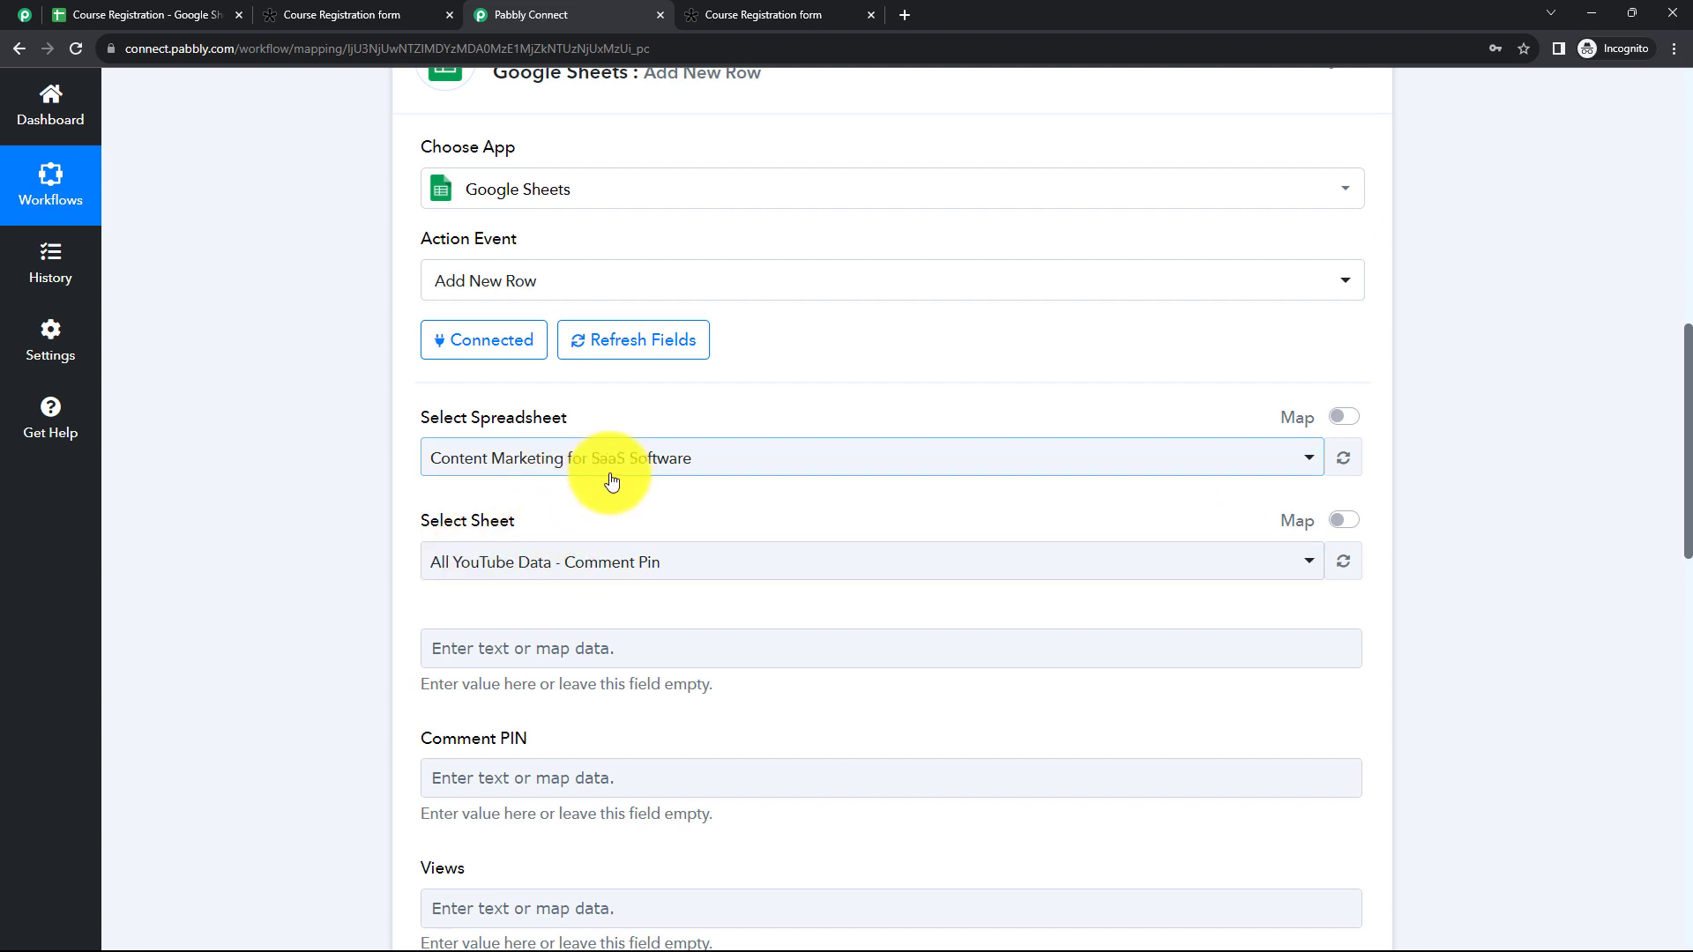
click(719, 471)
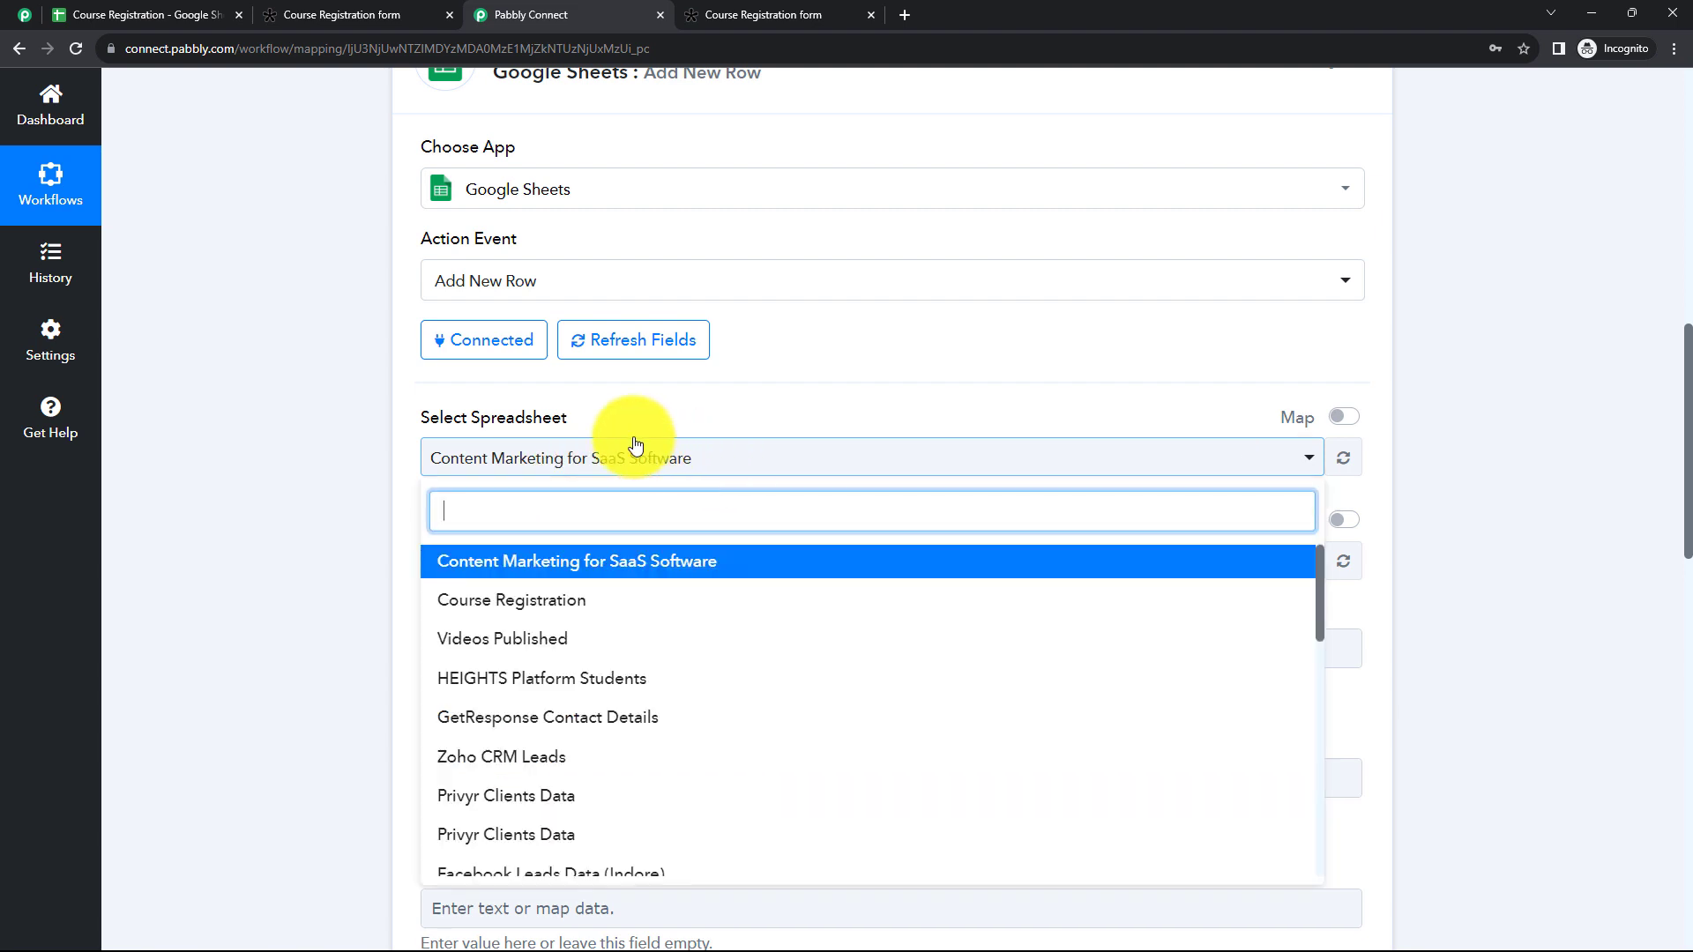
click(348, 611)
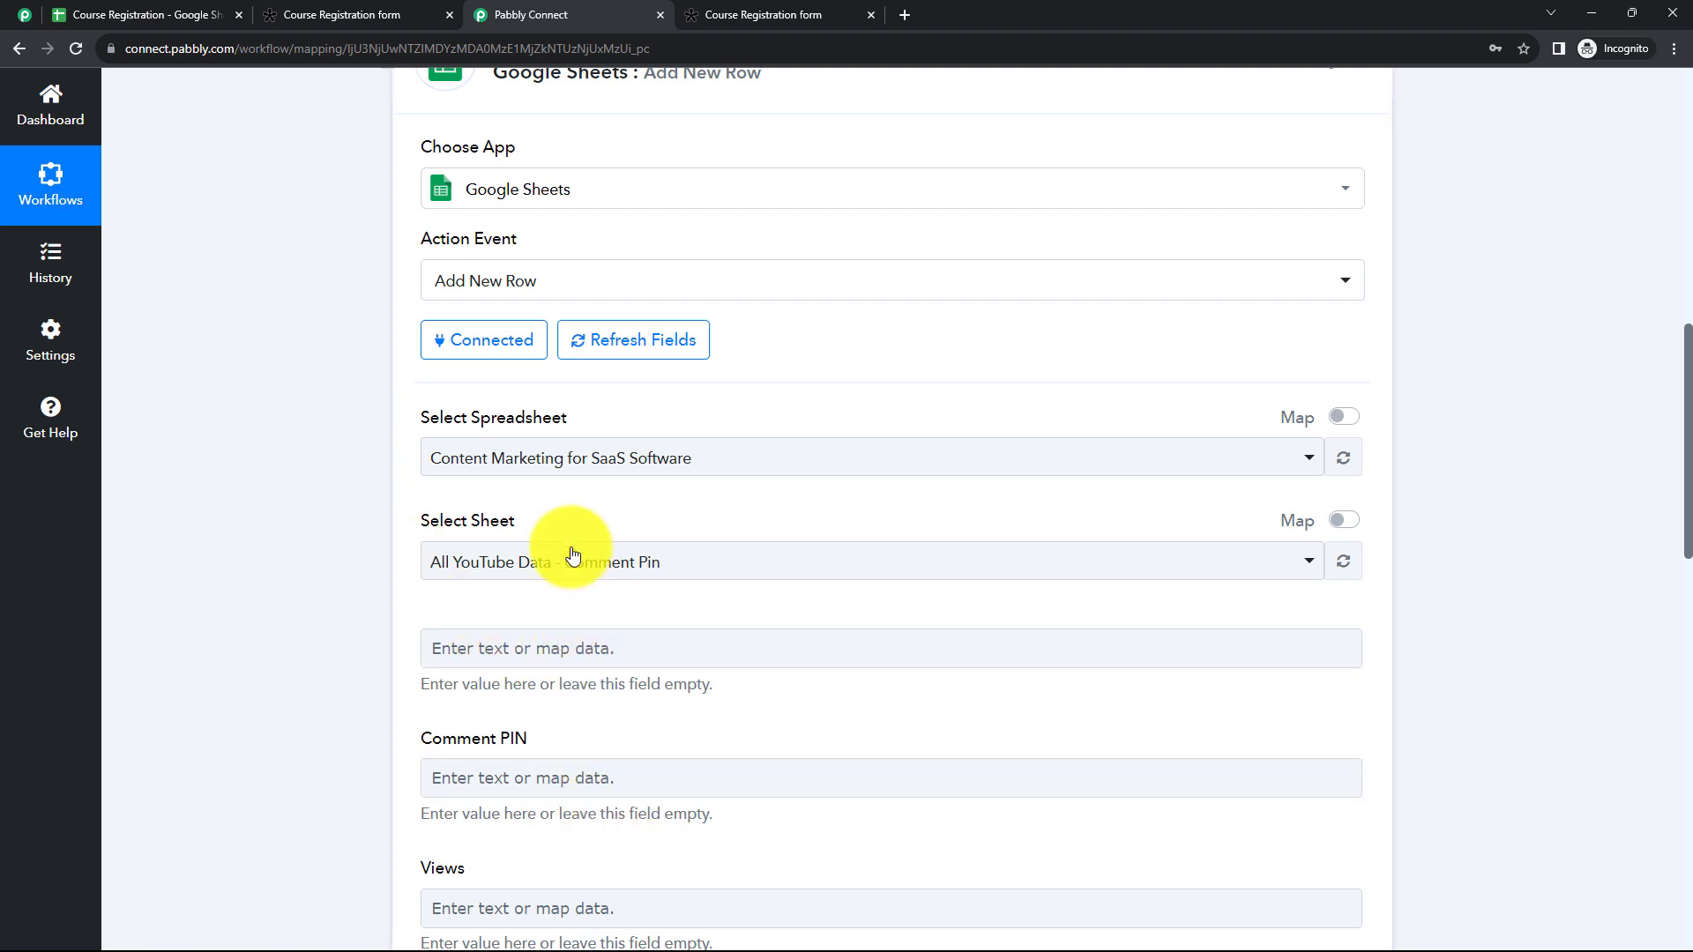
click(127, 12)
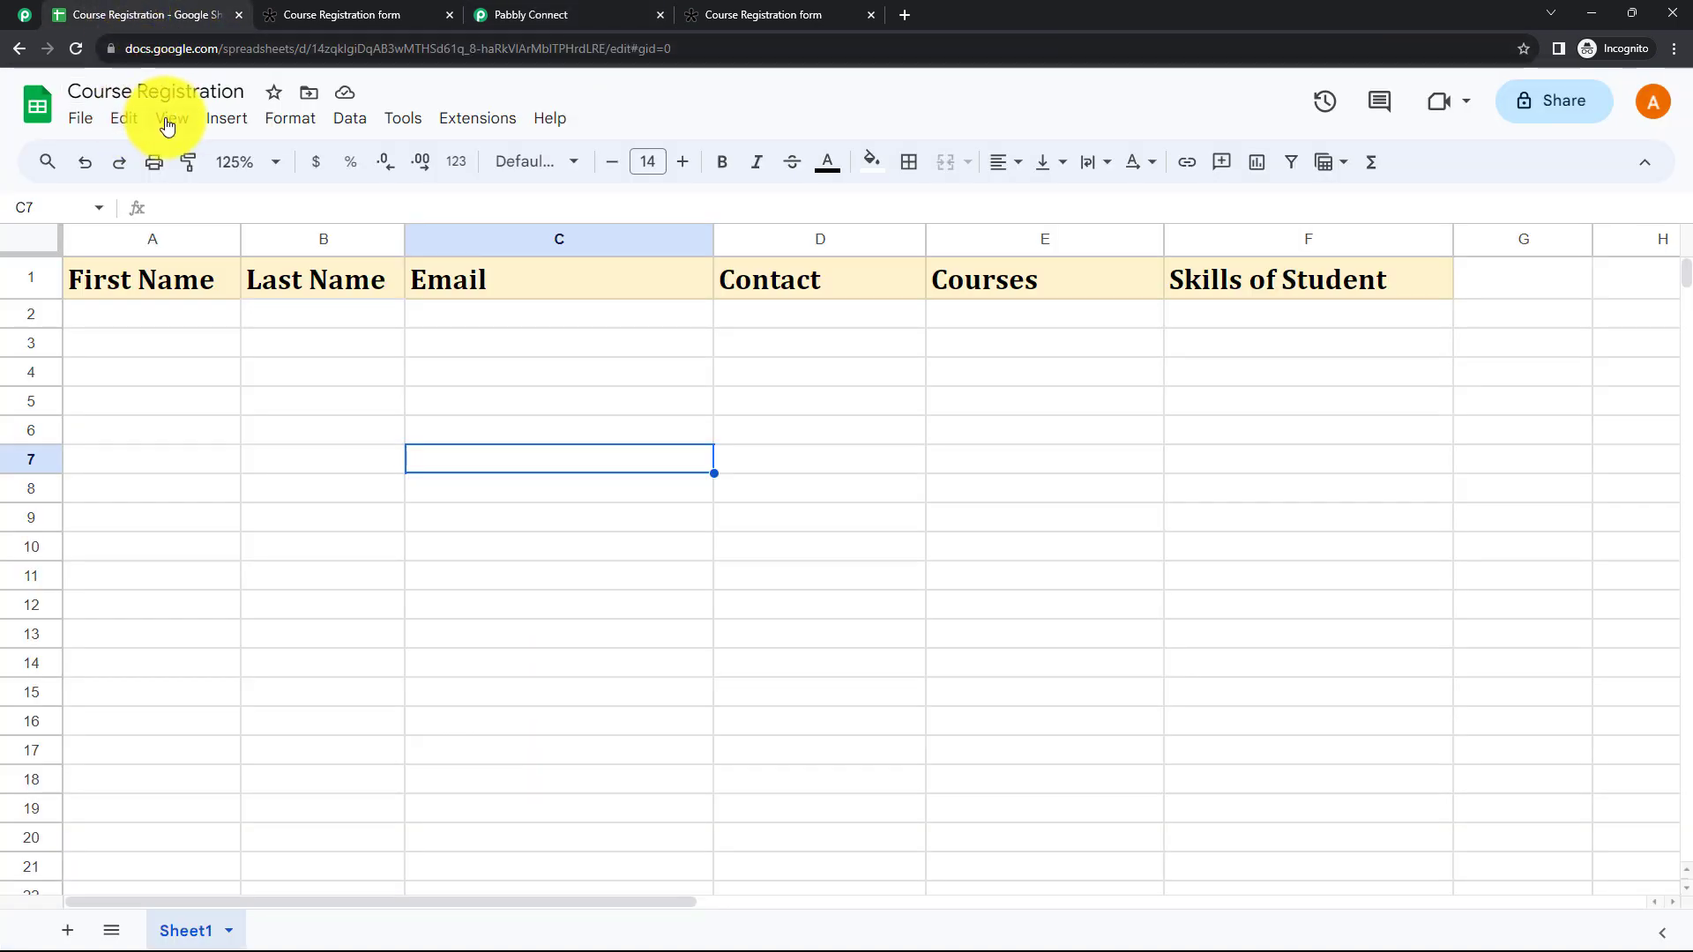
click(536, 21)
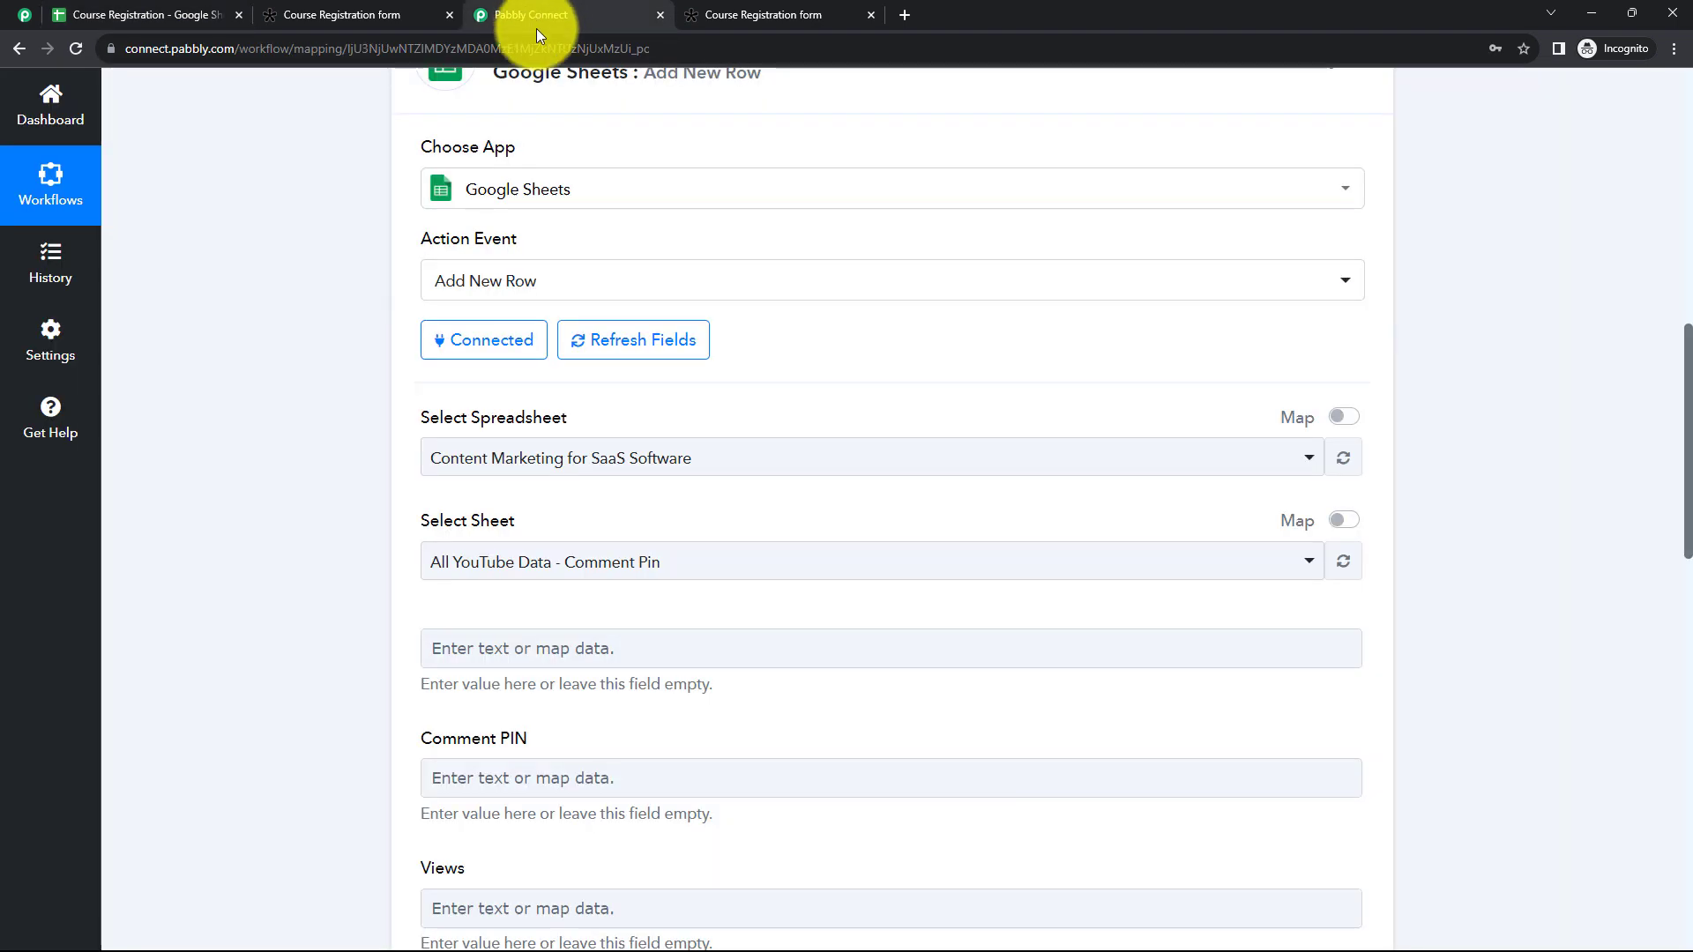
click(596, 462)
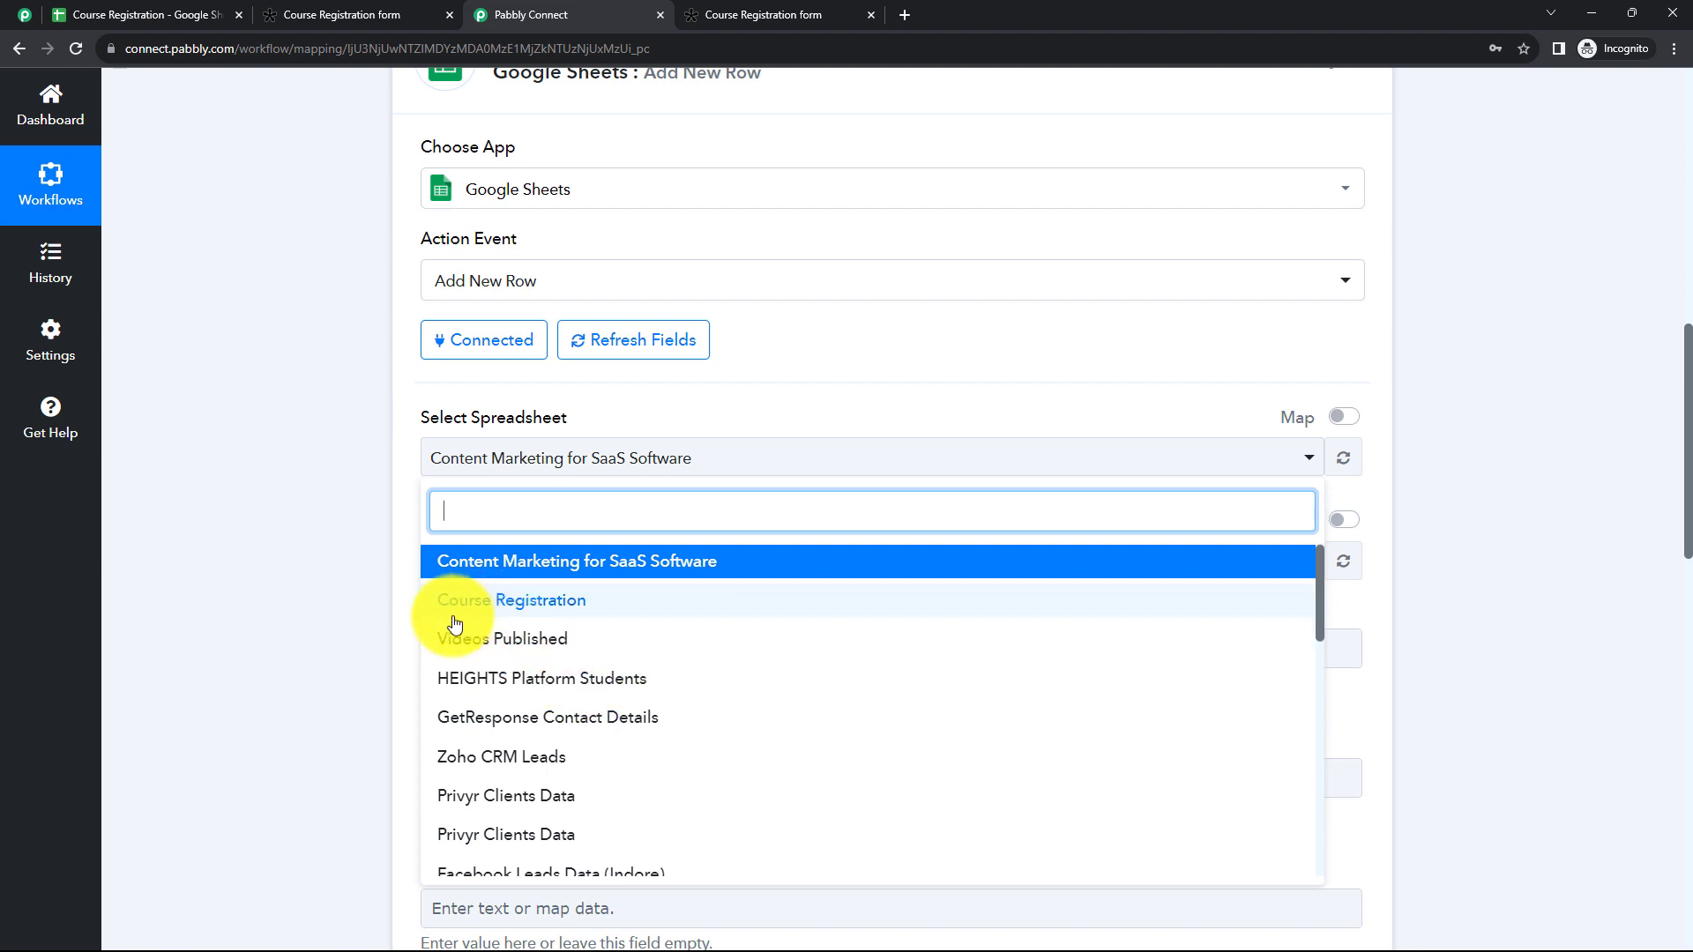
click(519, 614)
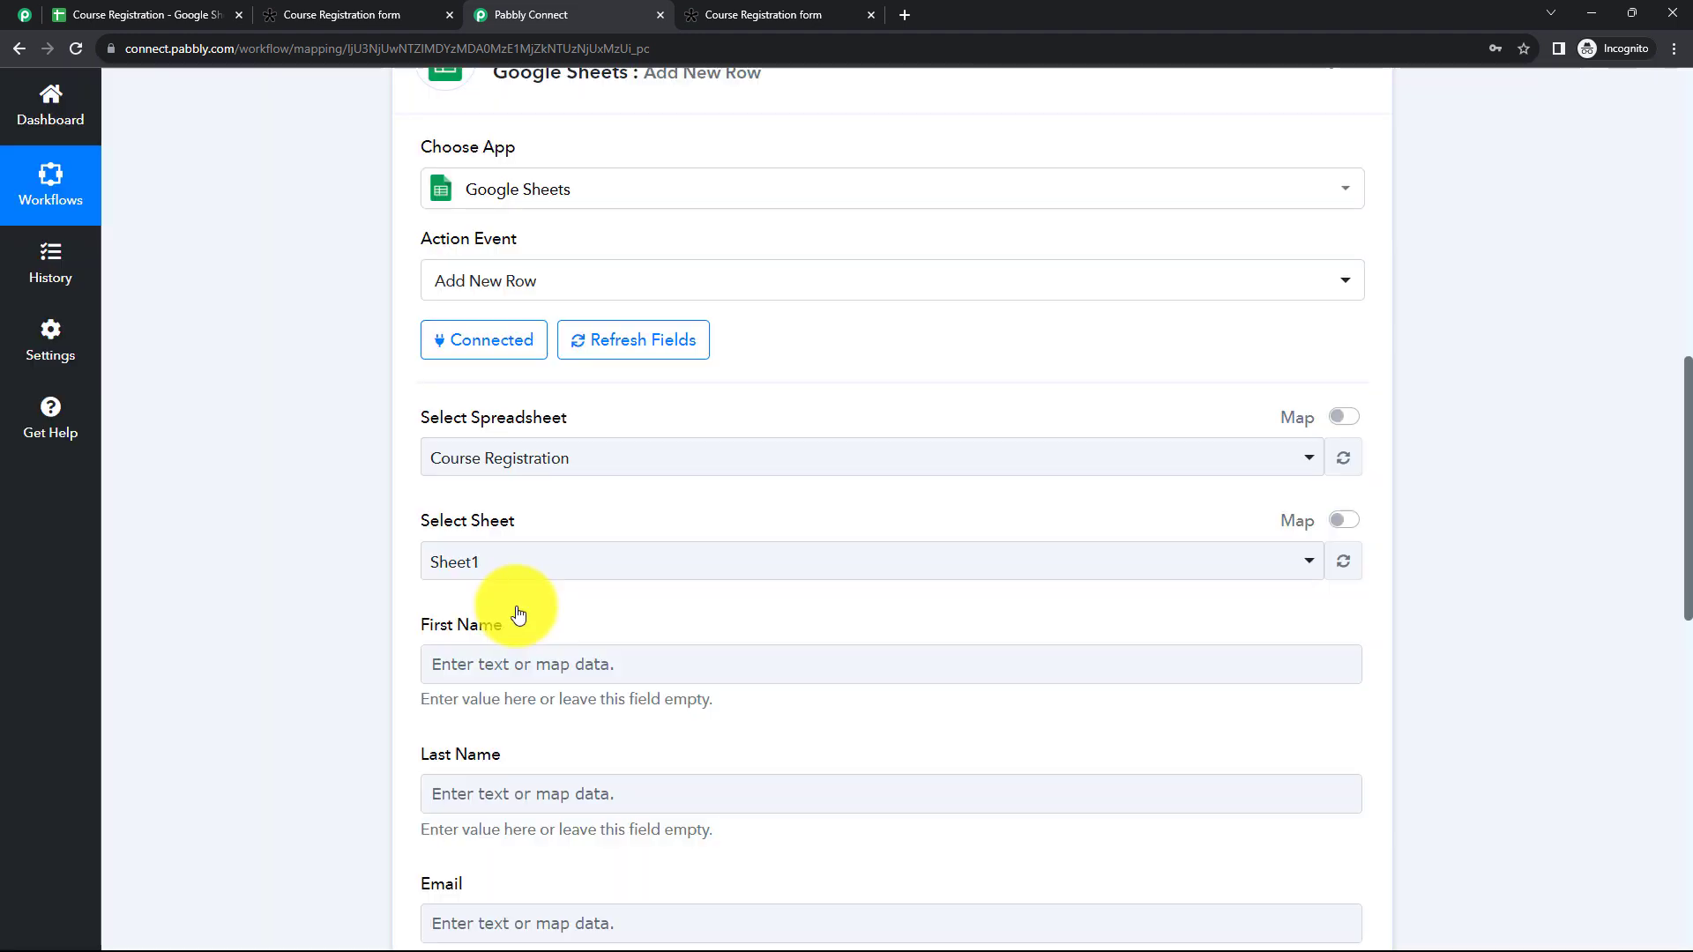
Step: Compare the action's sheet and column fields with the sheet name and headers in Google Sheets, and return to Pabbly Connect
scroll(509, 589, down, 1)
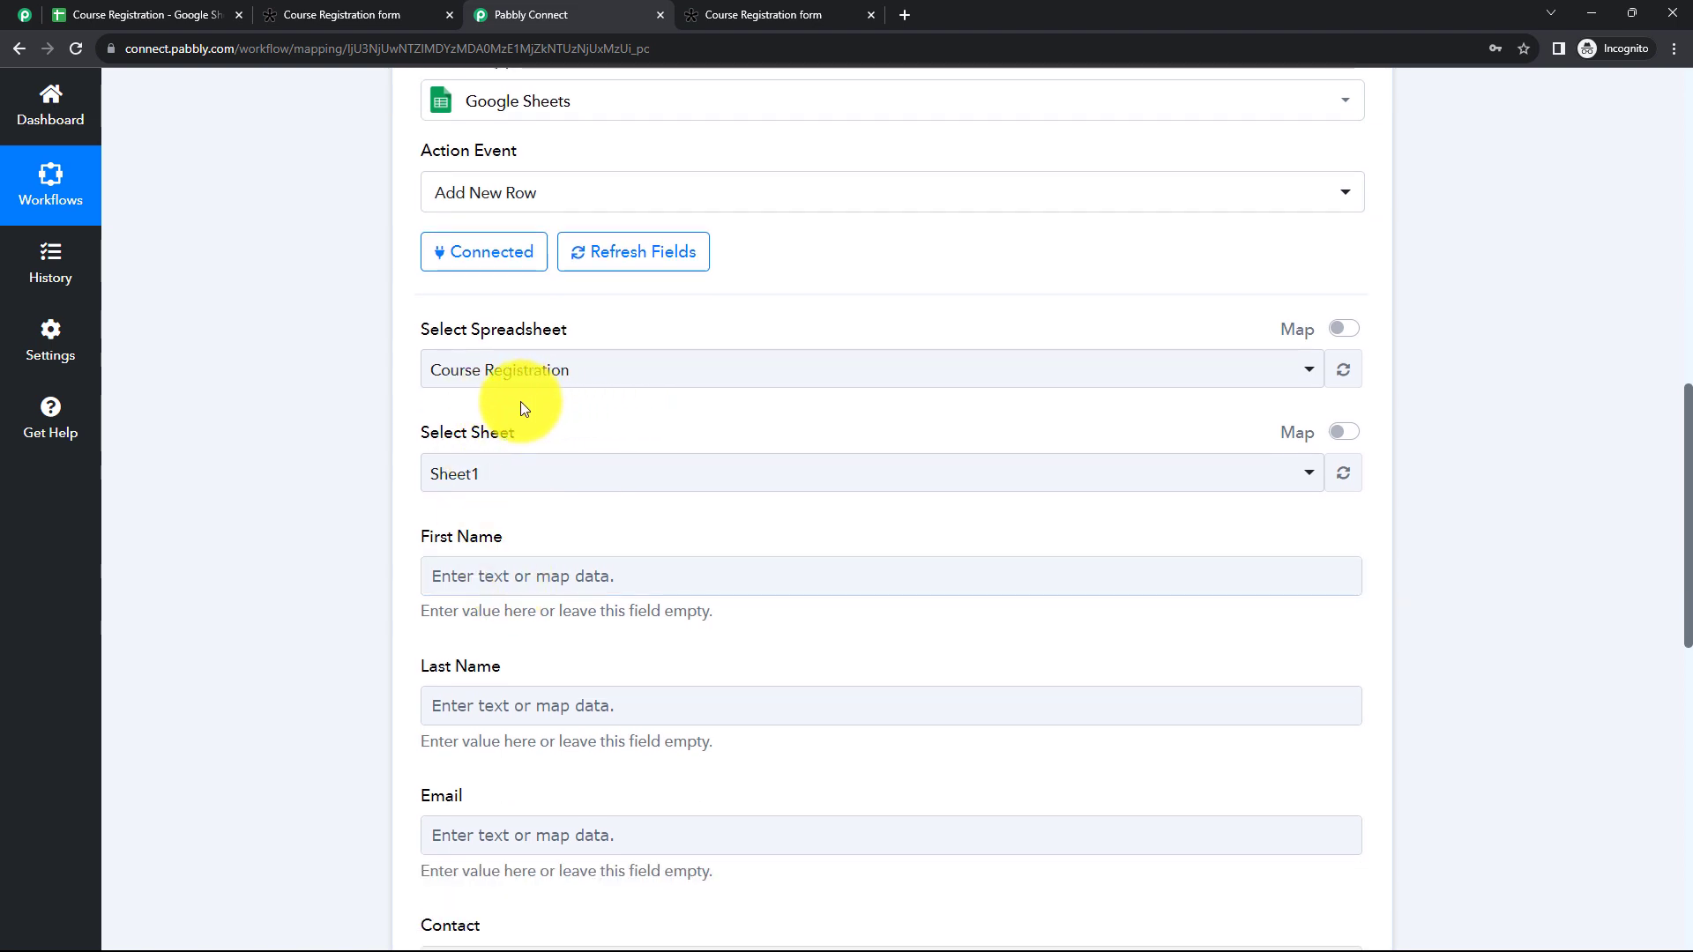
scroll(547, 605, down, 1)
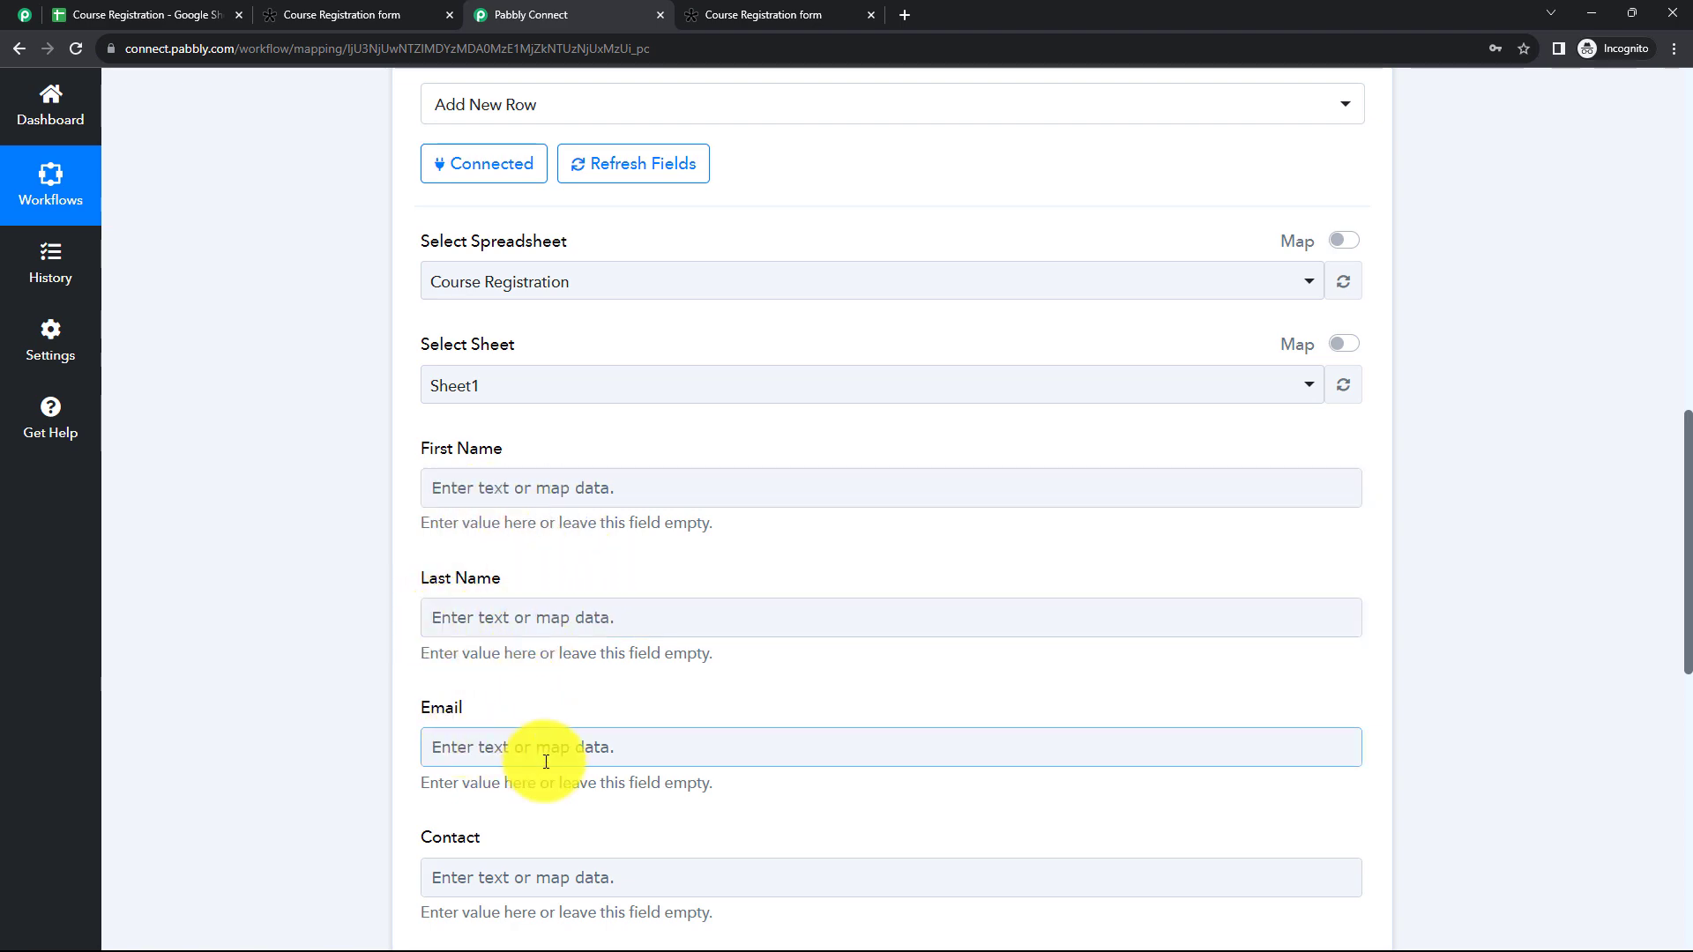
scroll(441, 827, down, 1)
scroll(441, 827, down, 3)
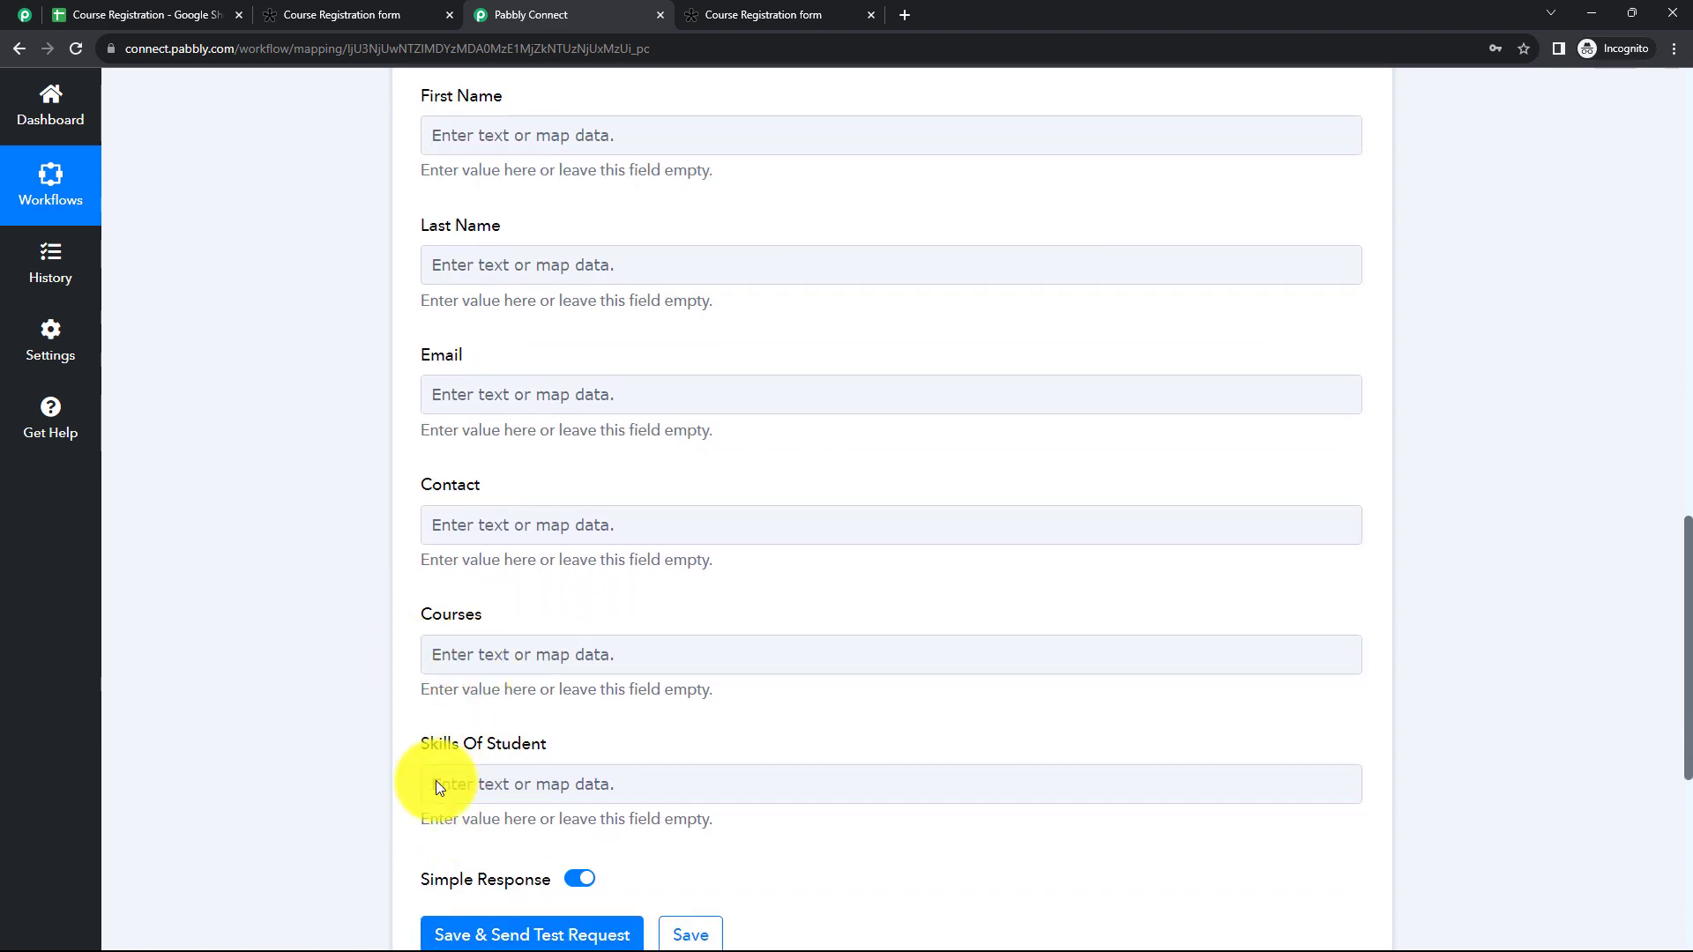
click(559, 795)
scroll(529, 698, up, 5)
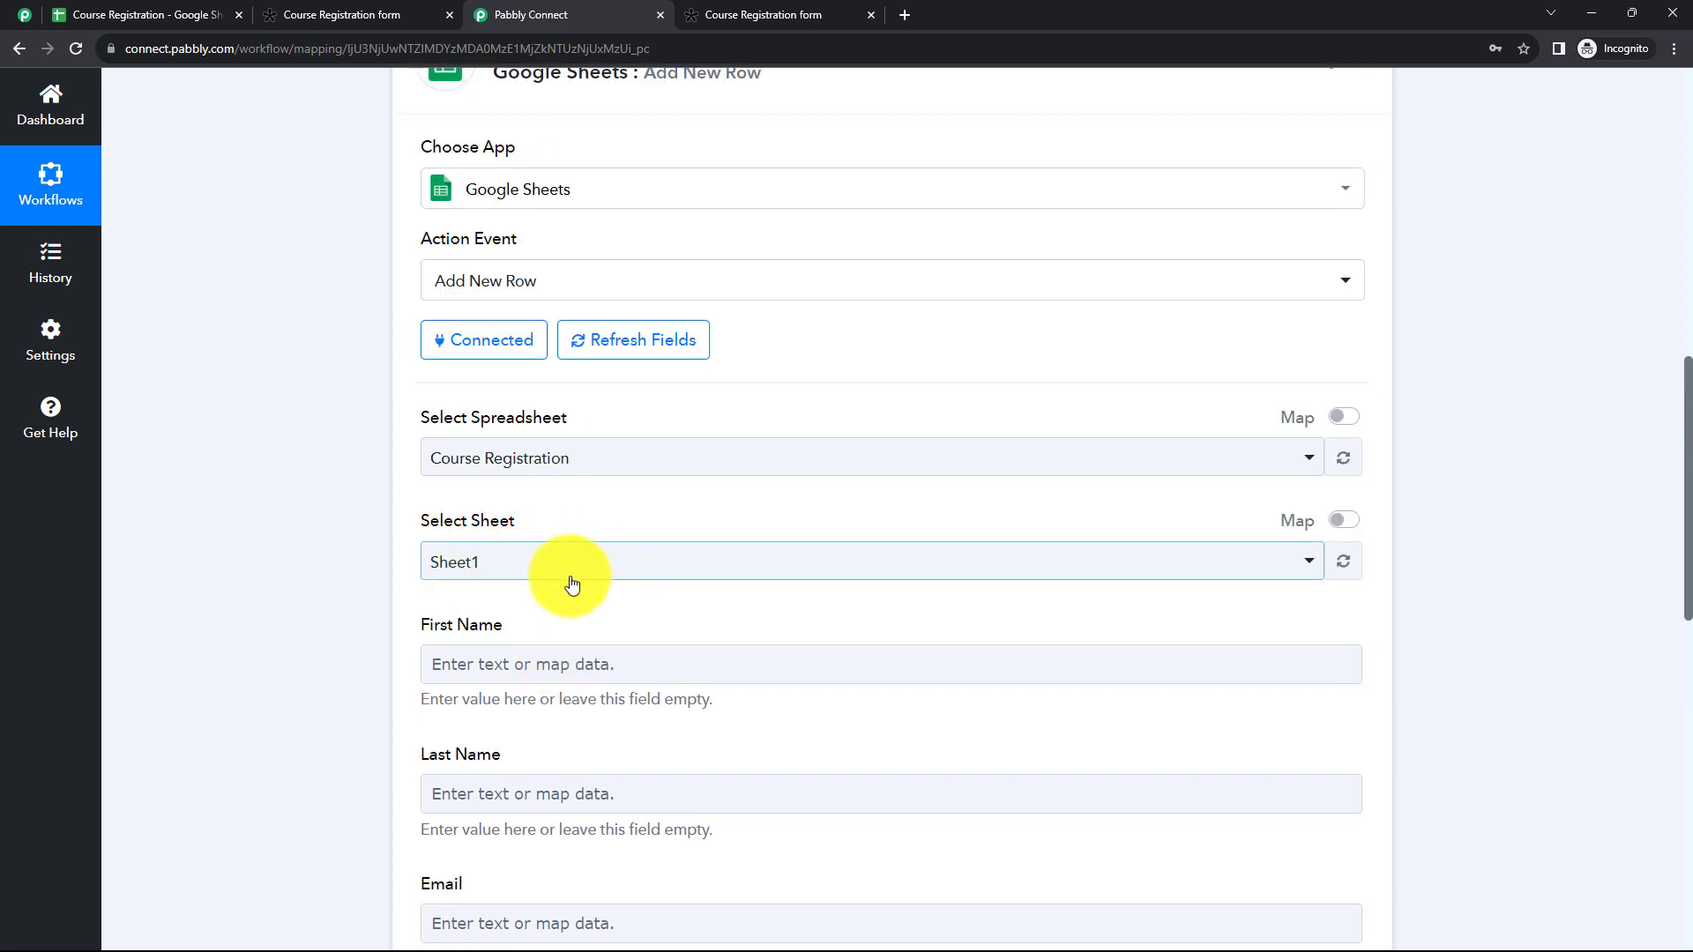
click(113, 18)
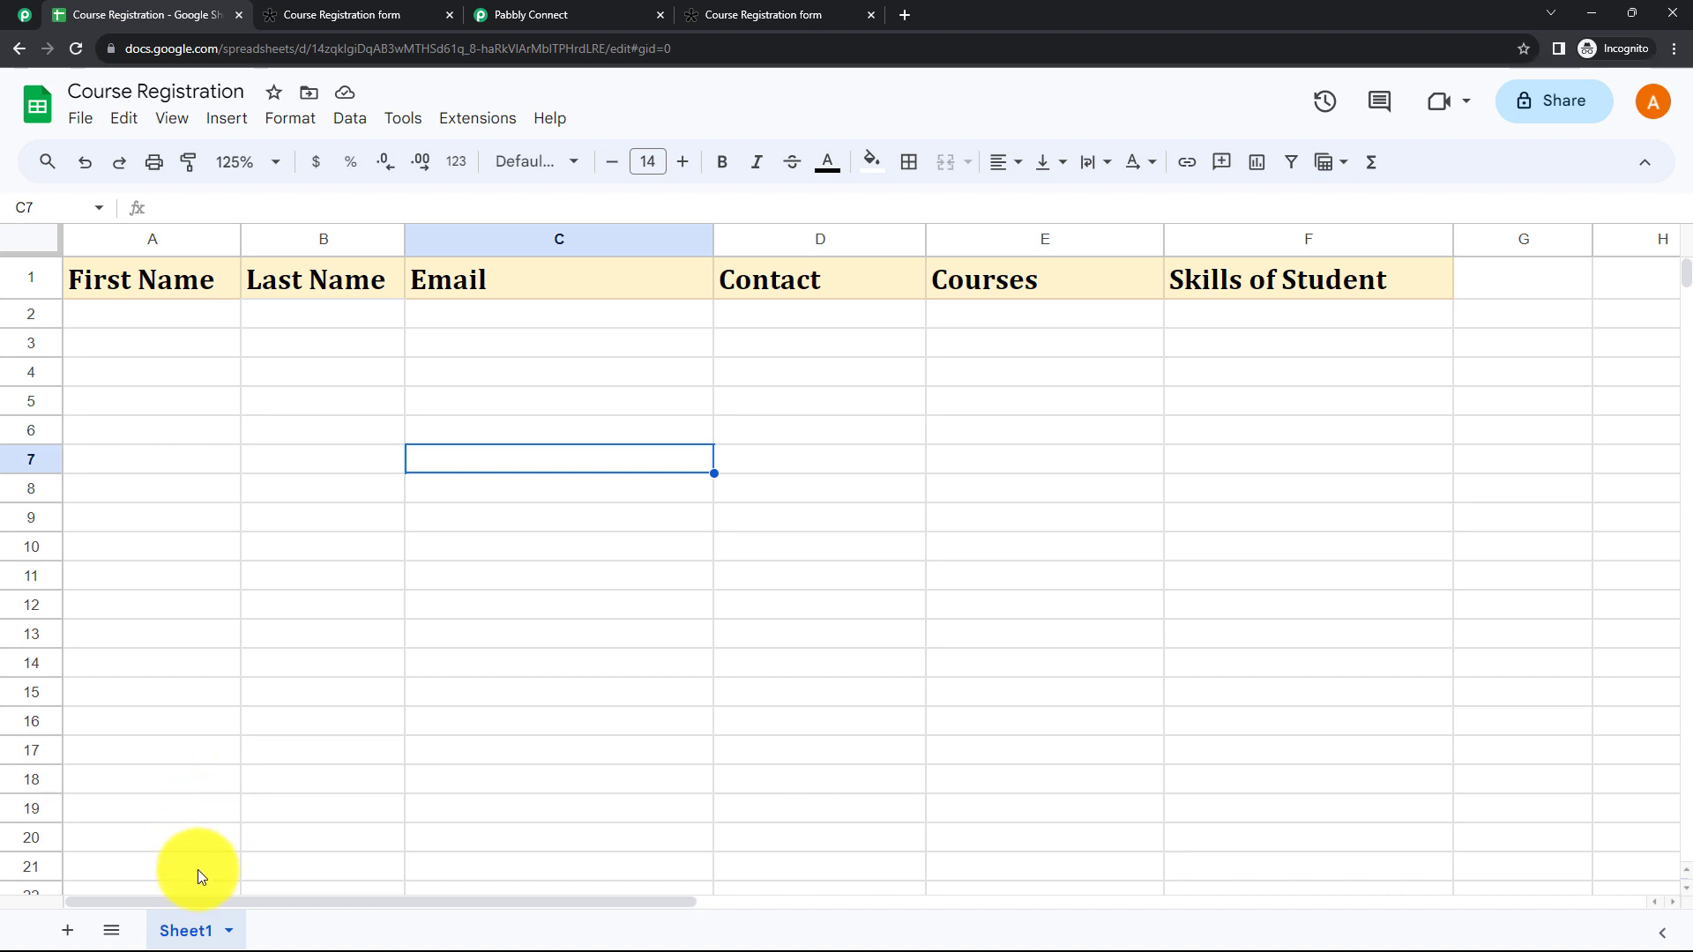
click(580, 22)
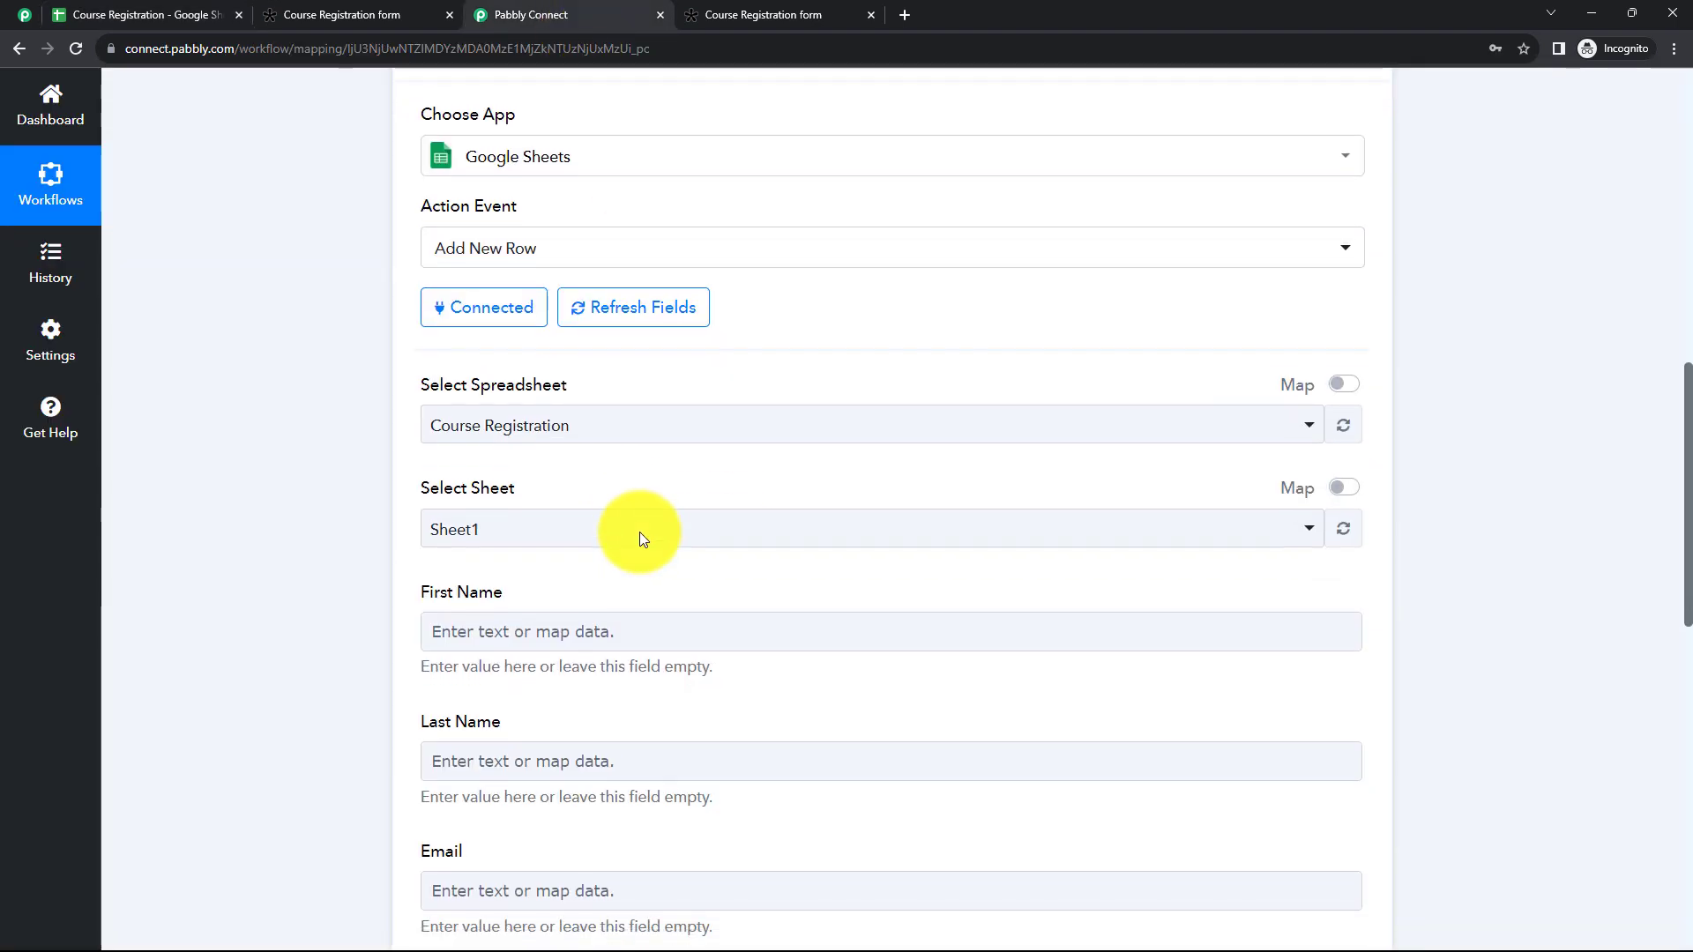
scroll(638, 531, down, 5)
click(696, 350)
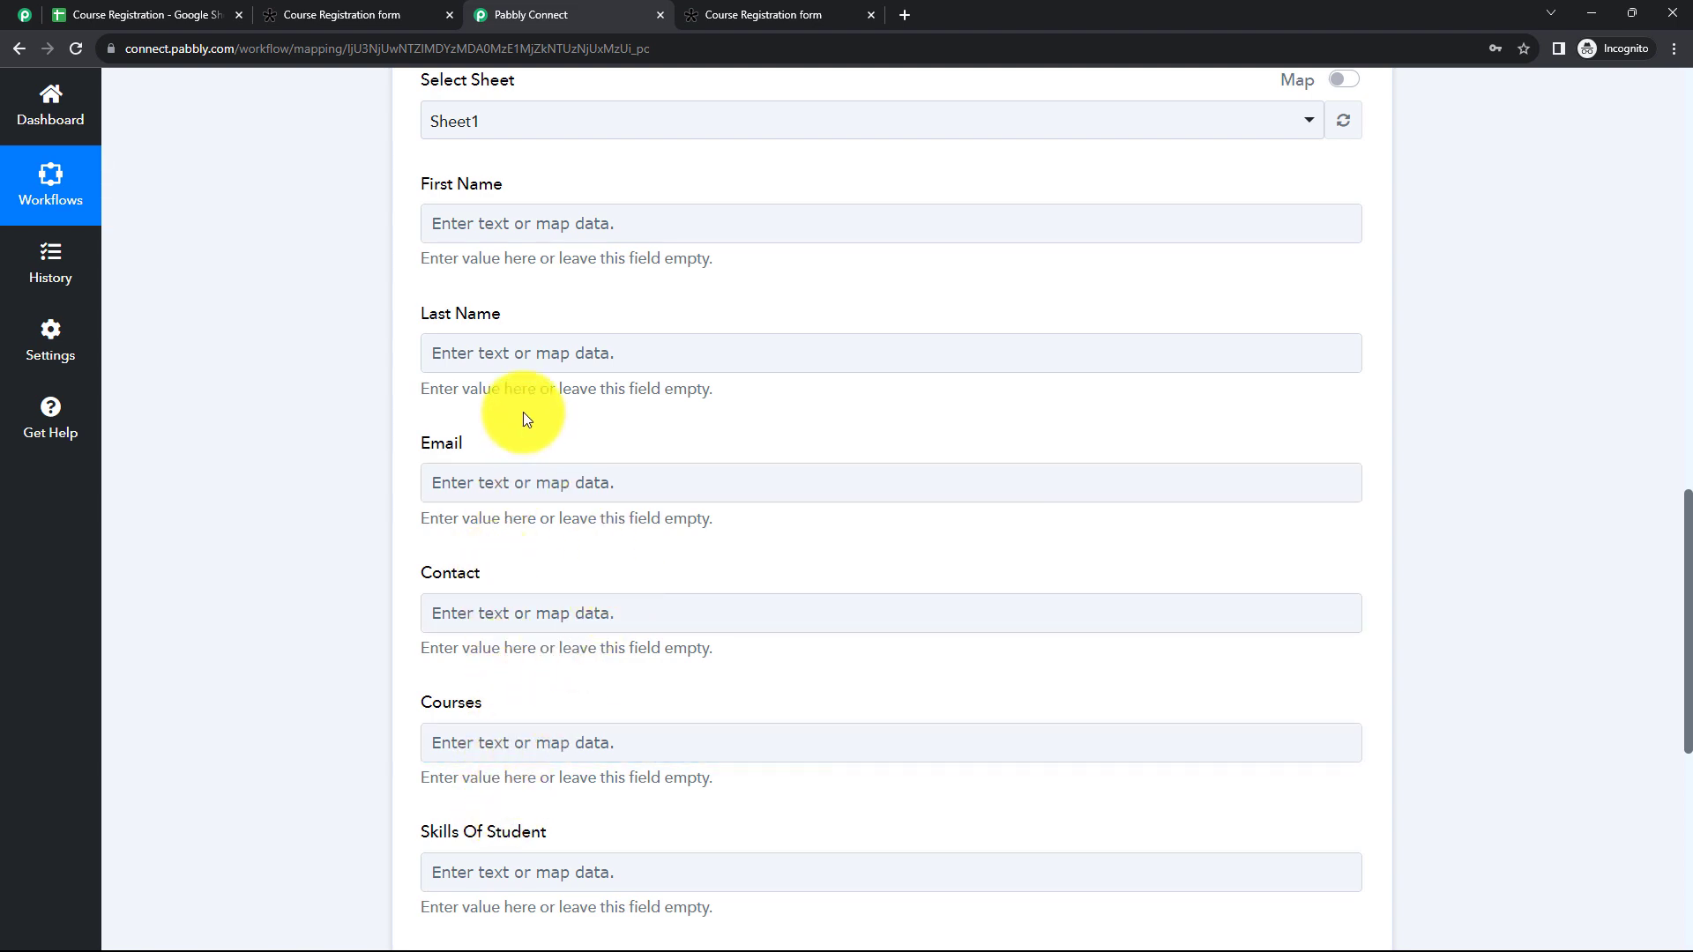
Step: Map First Name to the Tally response's "Res2 Result Let's Start With Your Personal Details" value
scroll(525, 416, up, 2)
scroll(525, 418, up, 1)
click(499, 399)
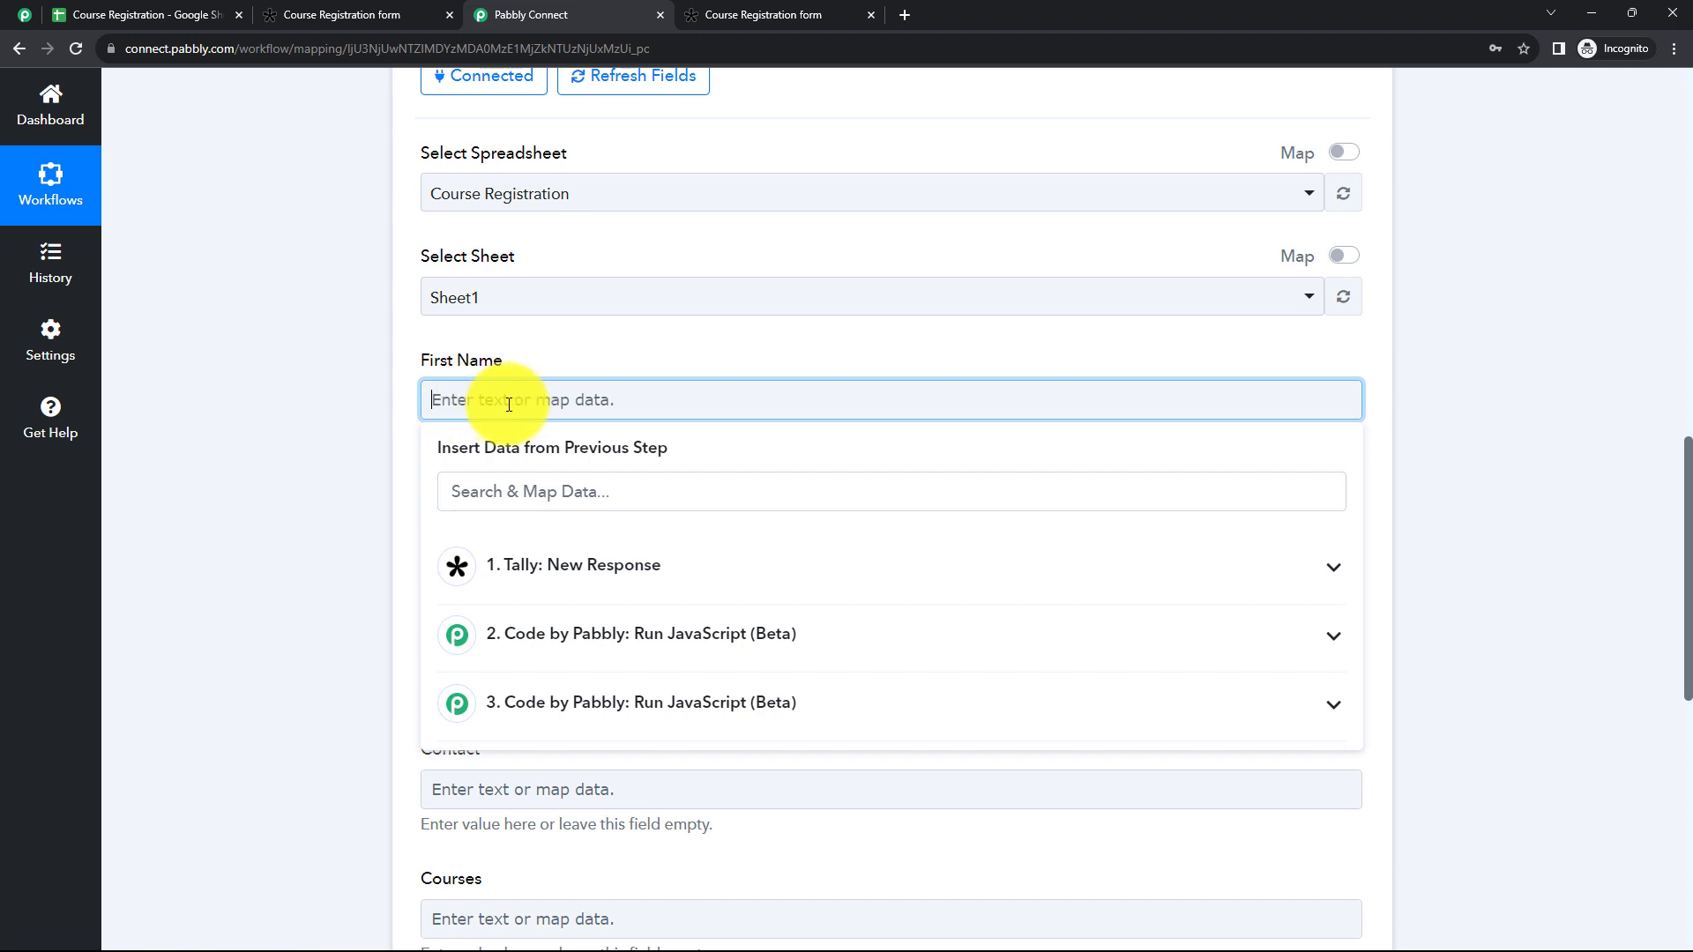
click(593, 582)
click(691, 519)
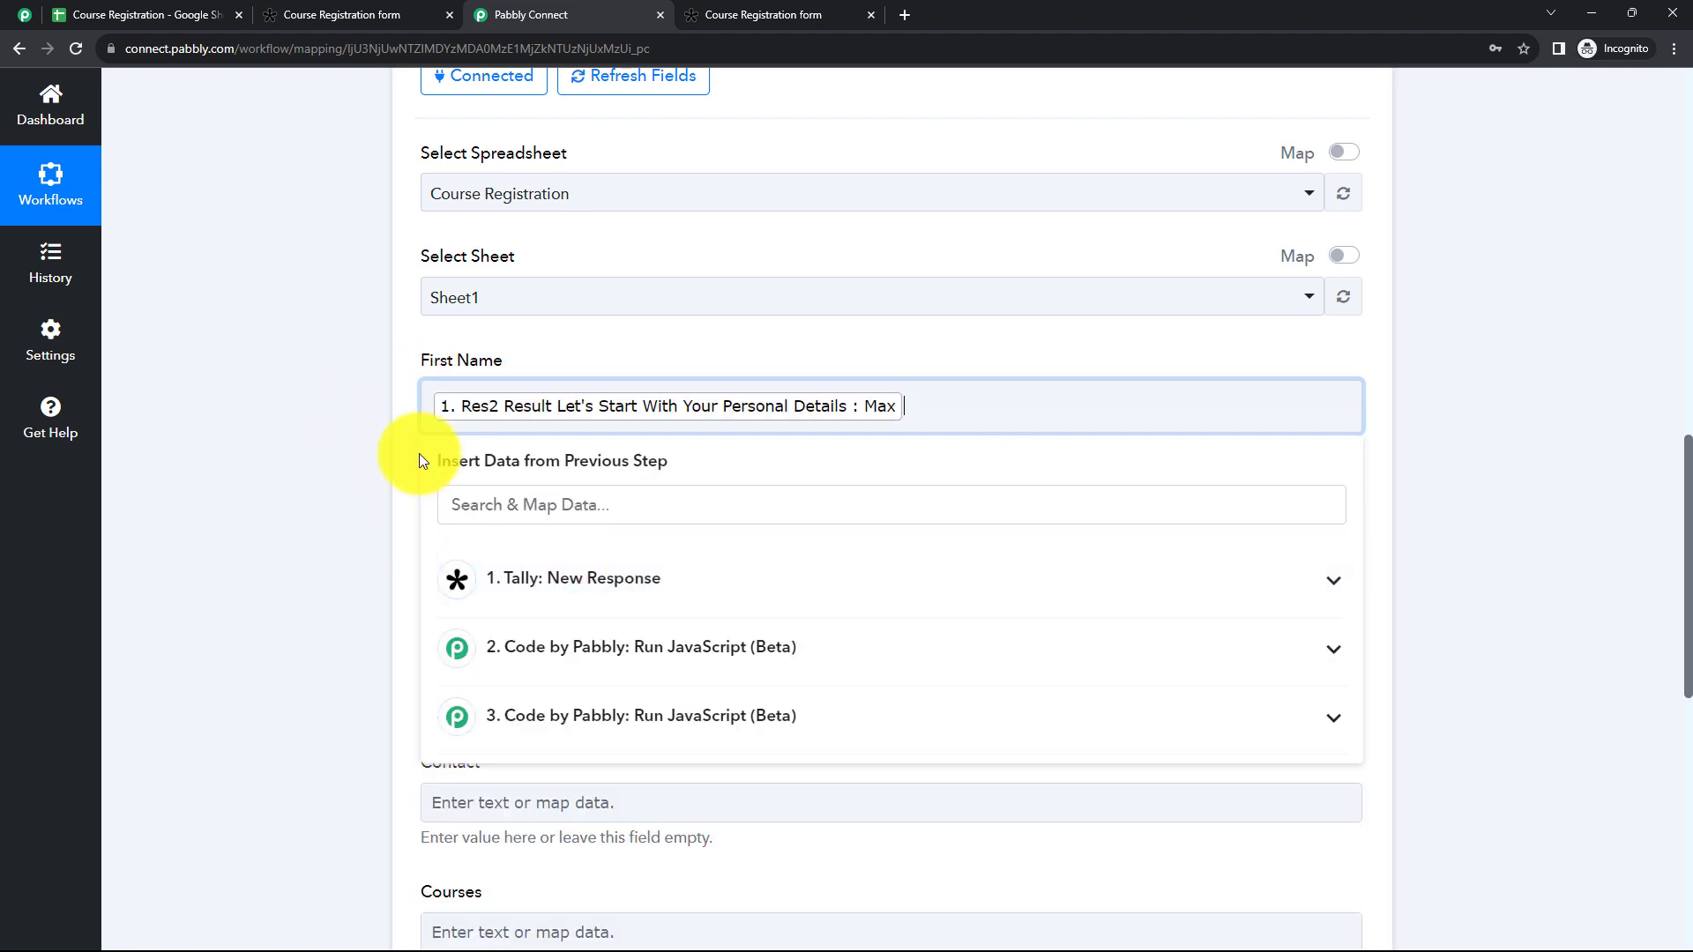
click(307, 388)
Step: Map Last Name to the Tally response's "Res2 Result Last Name" value
scroll(352, 381, down, 3)
click(505, 281)
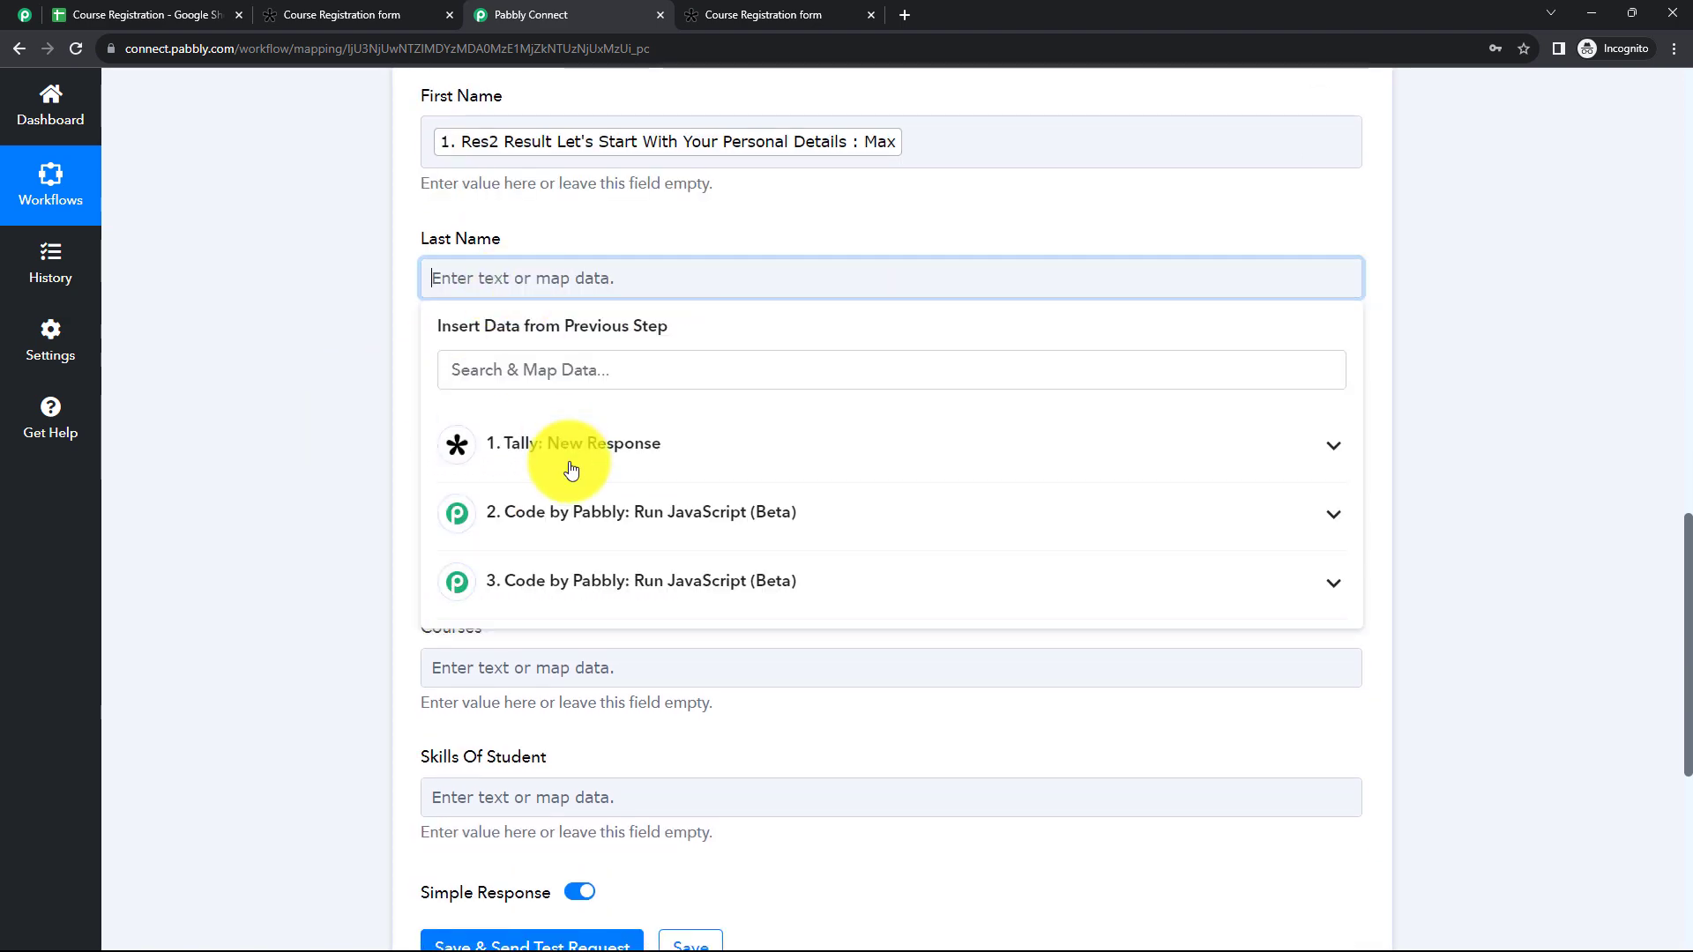
click(571, 454)
click(616, 545)
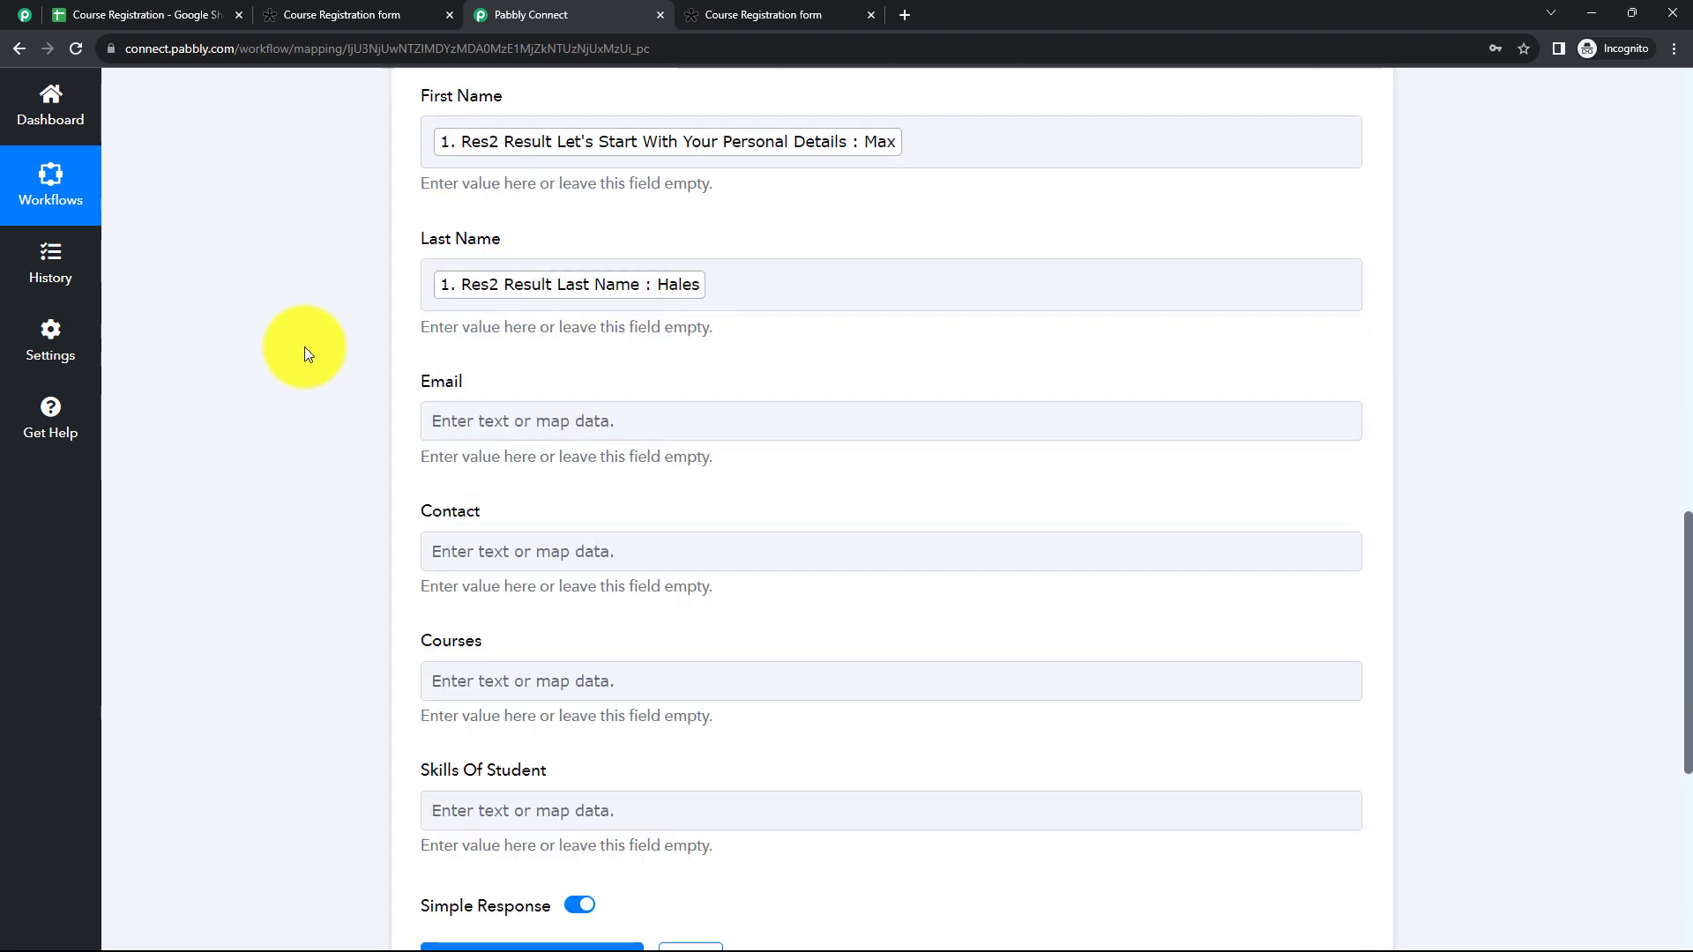
Step: Map Email to the Tally response's "Res2 Result Email Address" value
scroll(304, 346, down, 1)
click(496, 342)
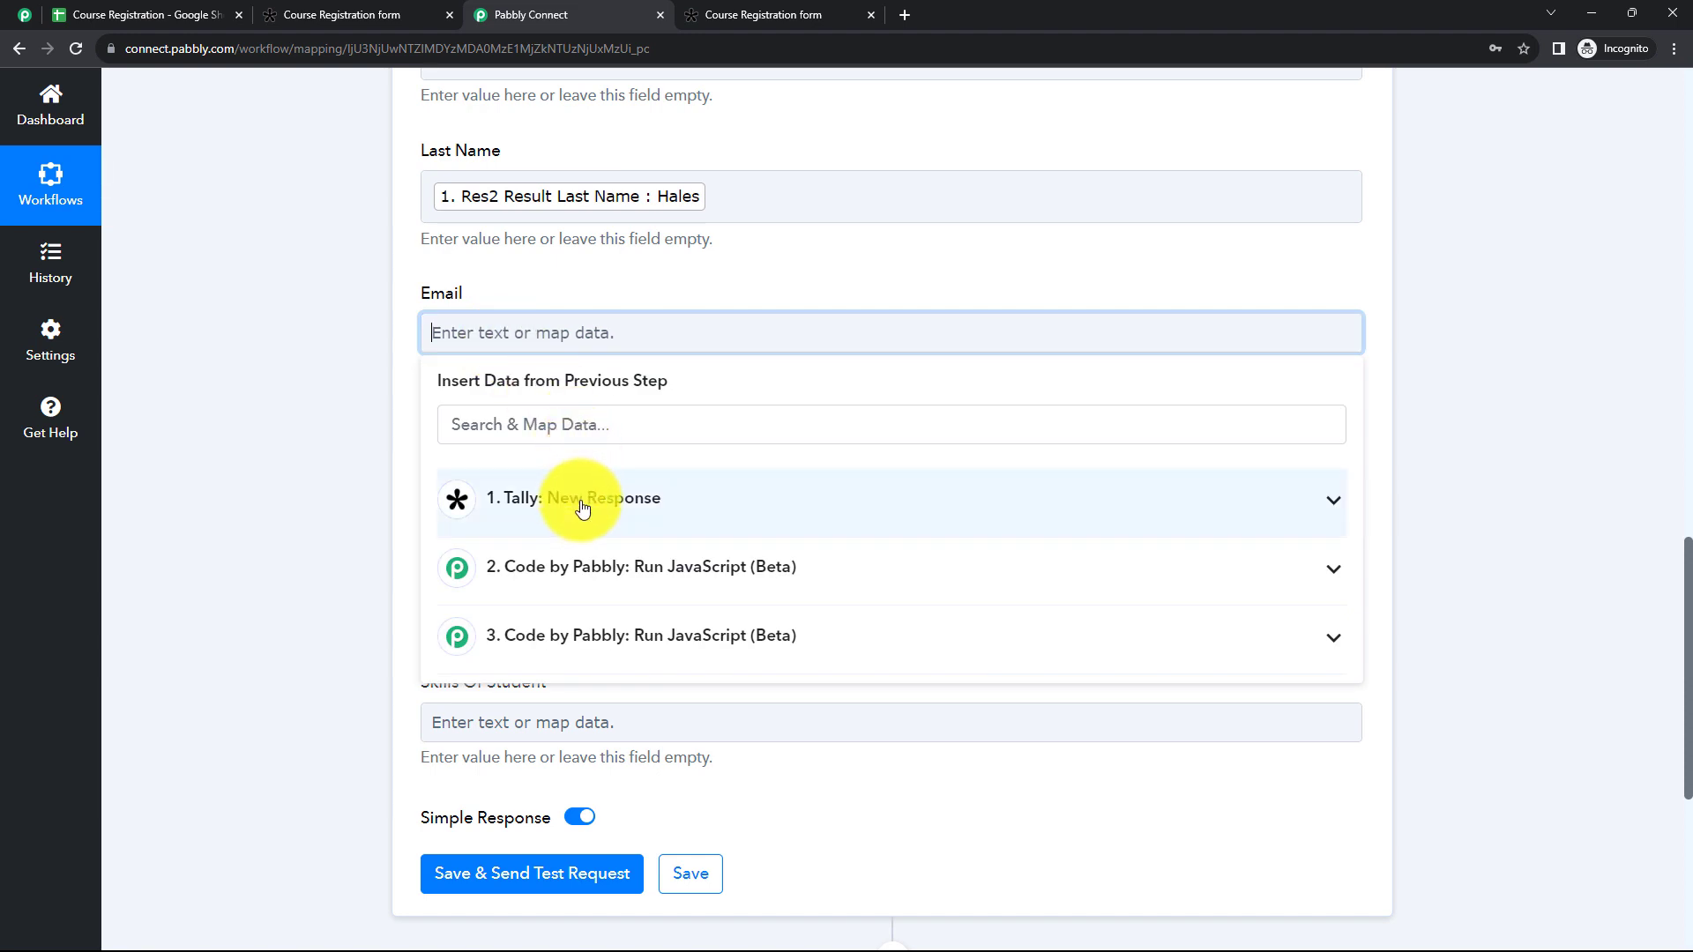
click(578, 507)
click(684, 645)
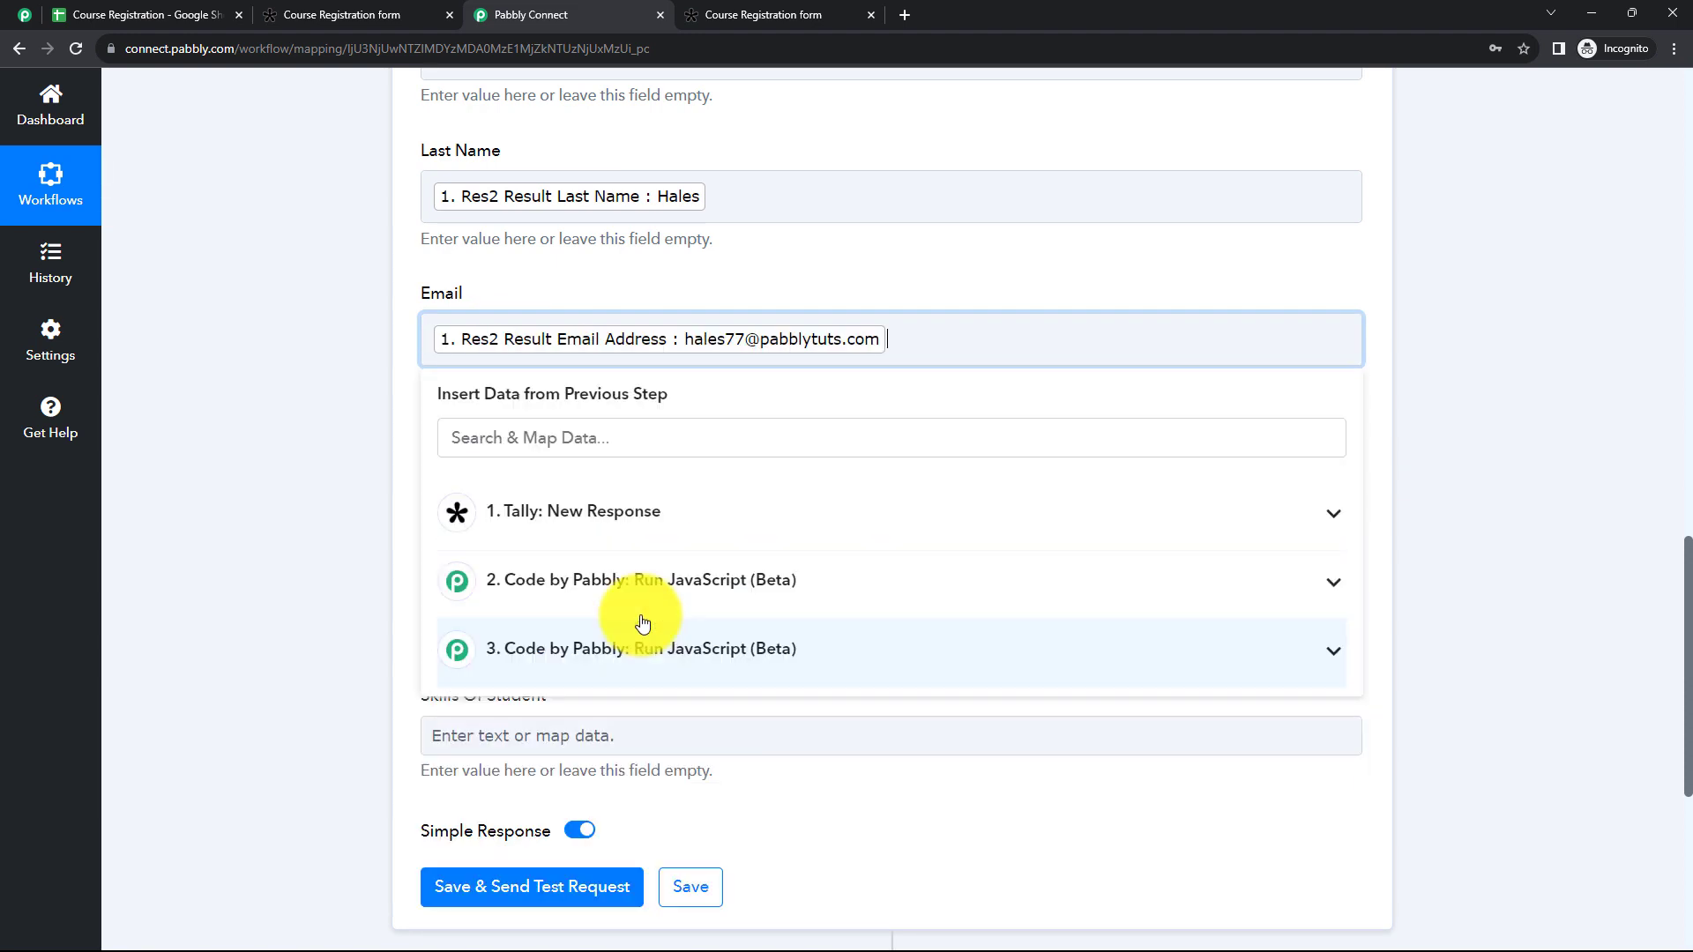
click(332, 372)
Step: Map Contact to the Tally response's "Res2 Result Phone Number" value
scroll(324, 352, down, 1)
click(475, 379)
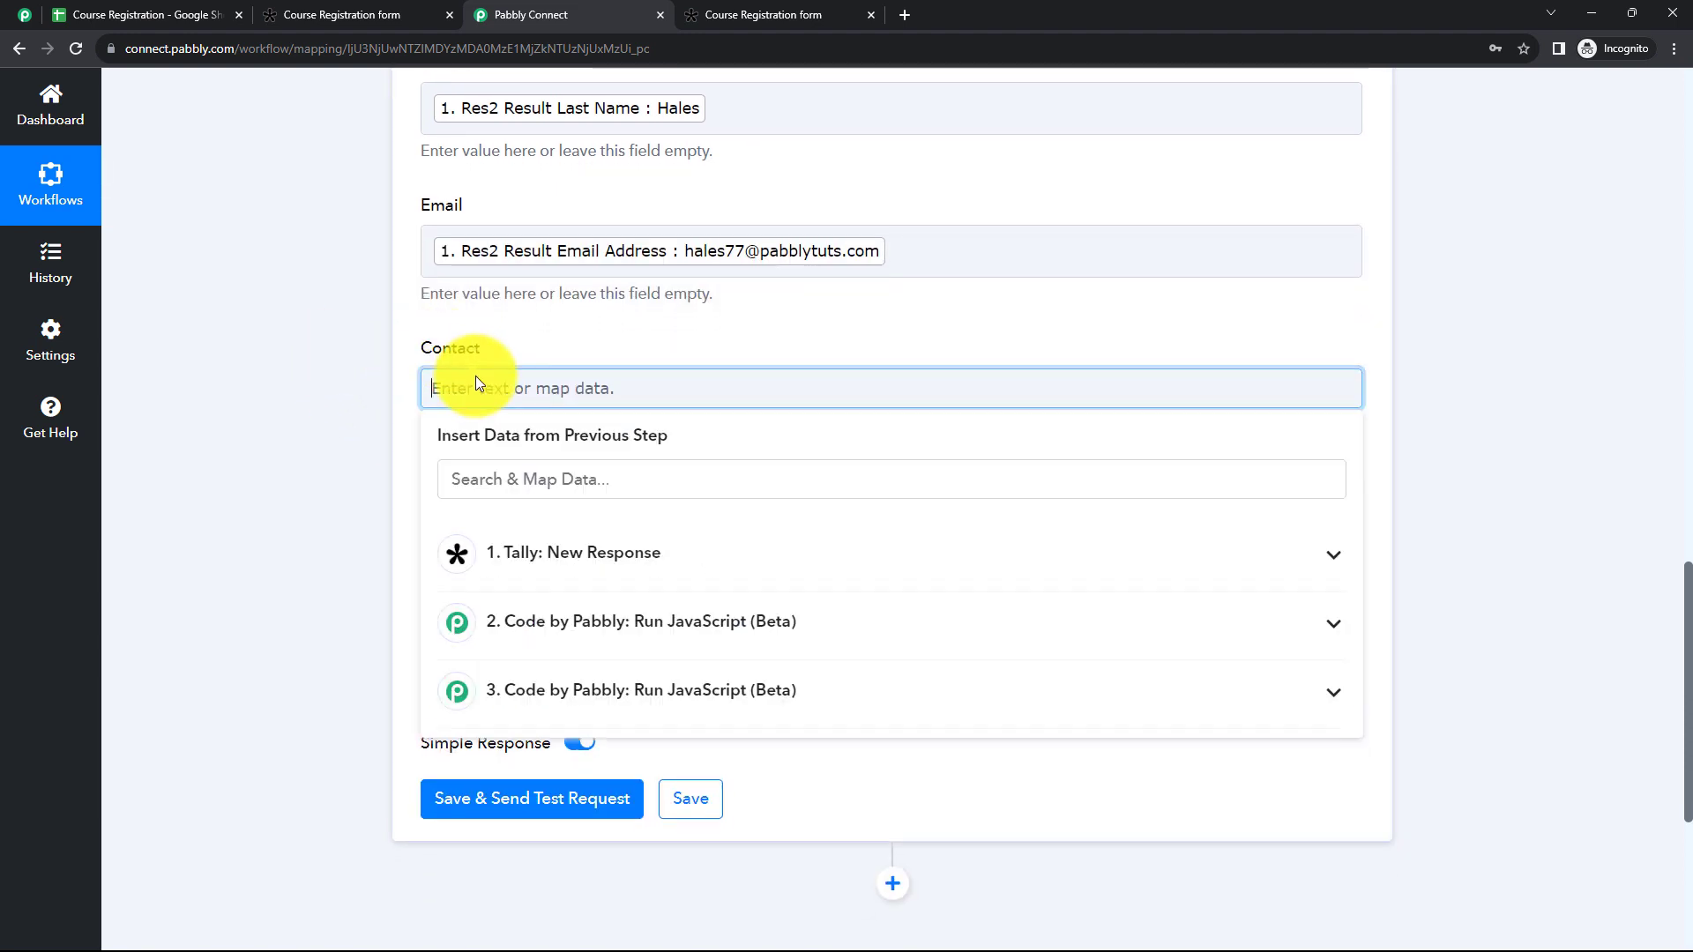
click(599, 551)
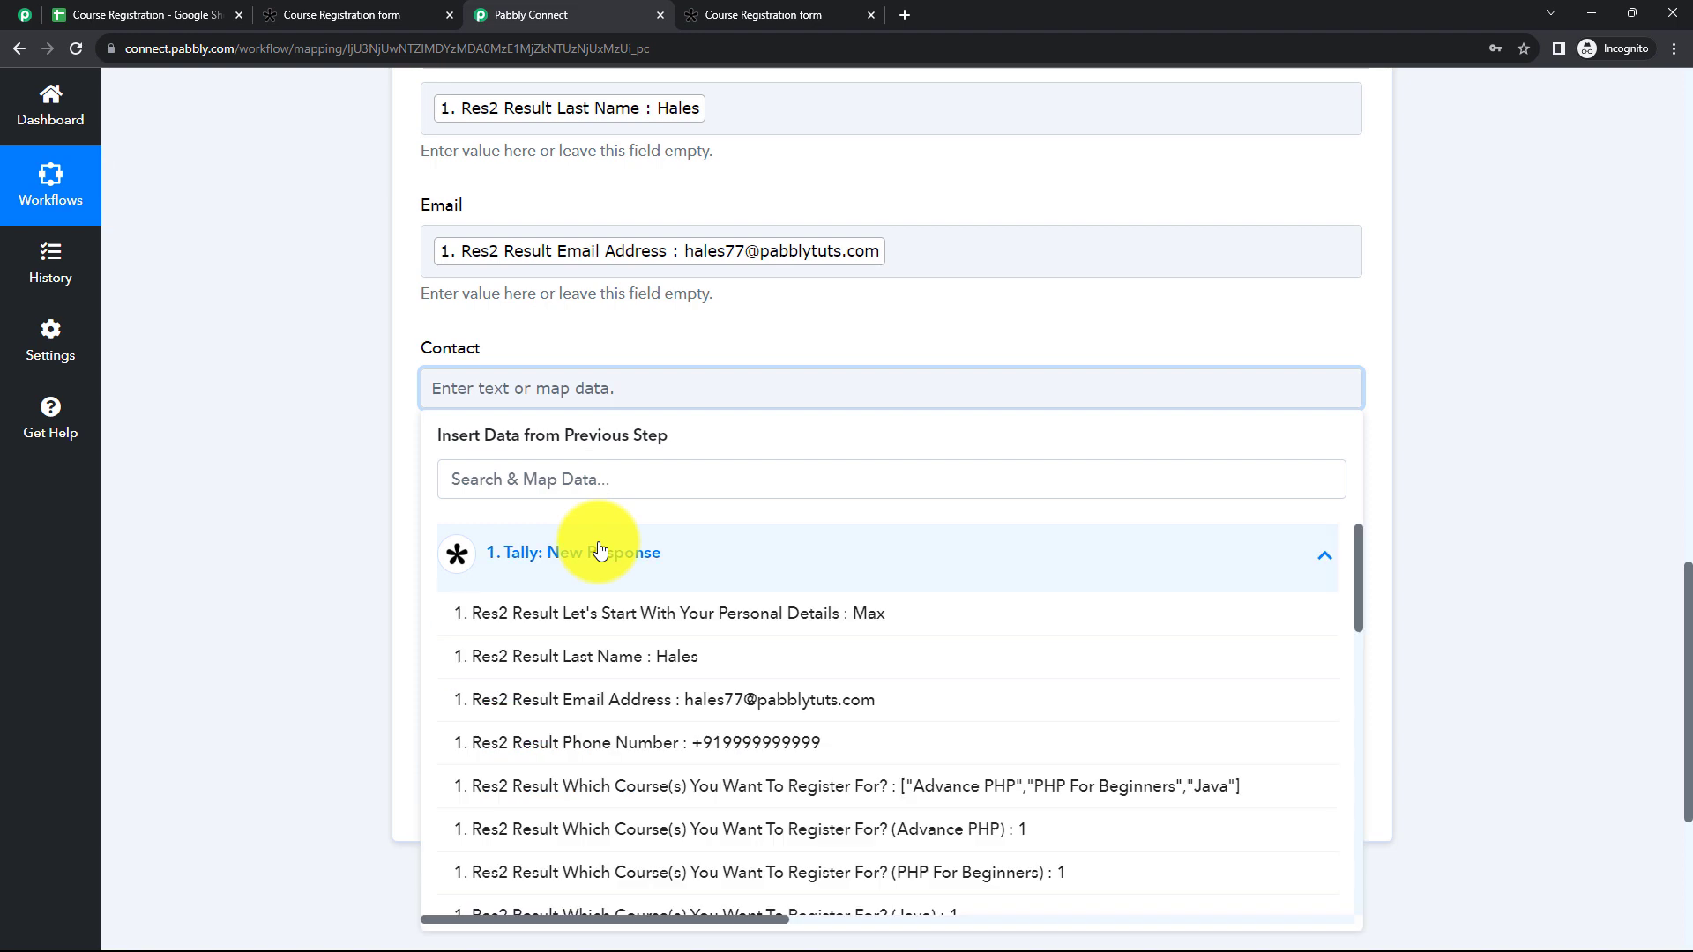
click(755, 739)
click(401, 409)
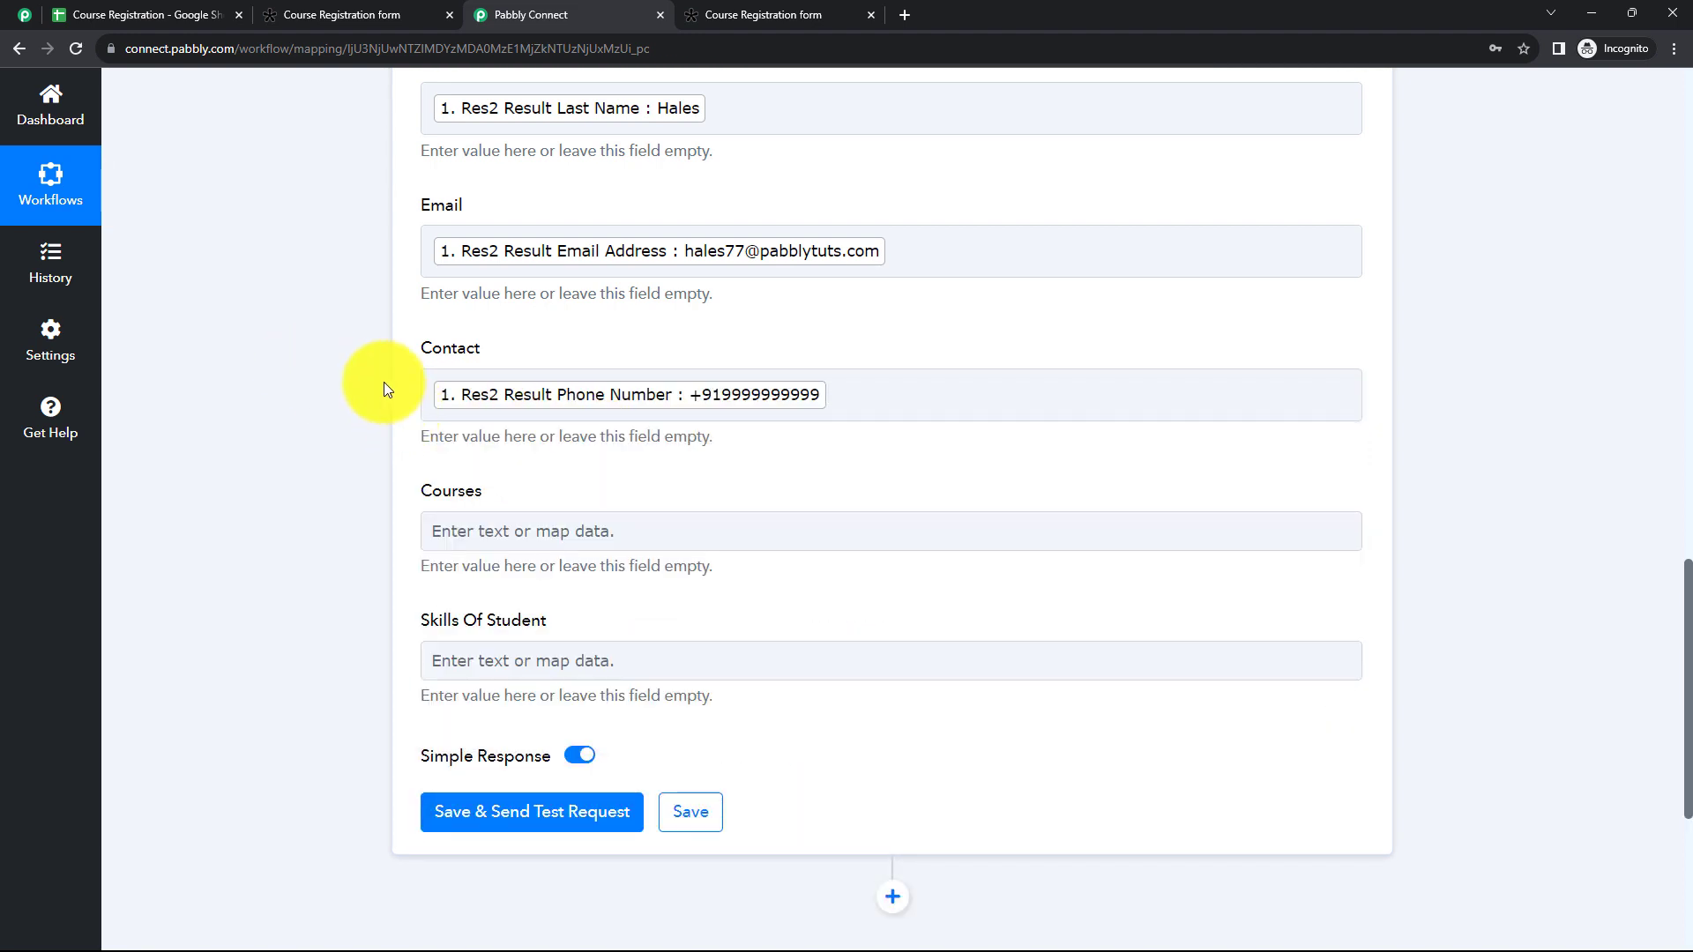
Step: Map Courses to the Output of the course code action, step 2 Code by Pabbly
scroll(384, 381, down, 2)
click(460, 364)
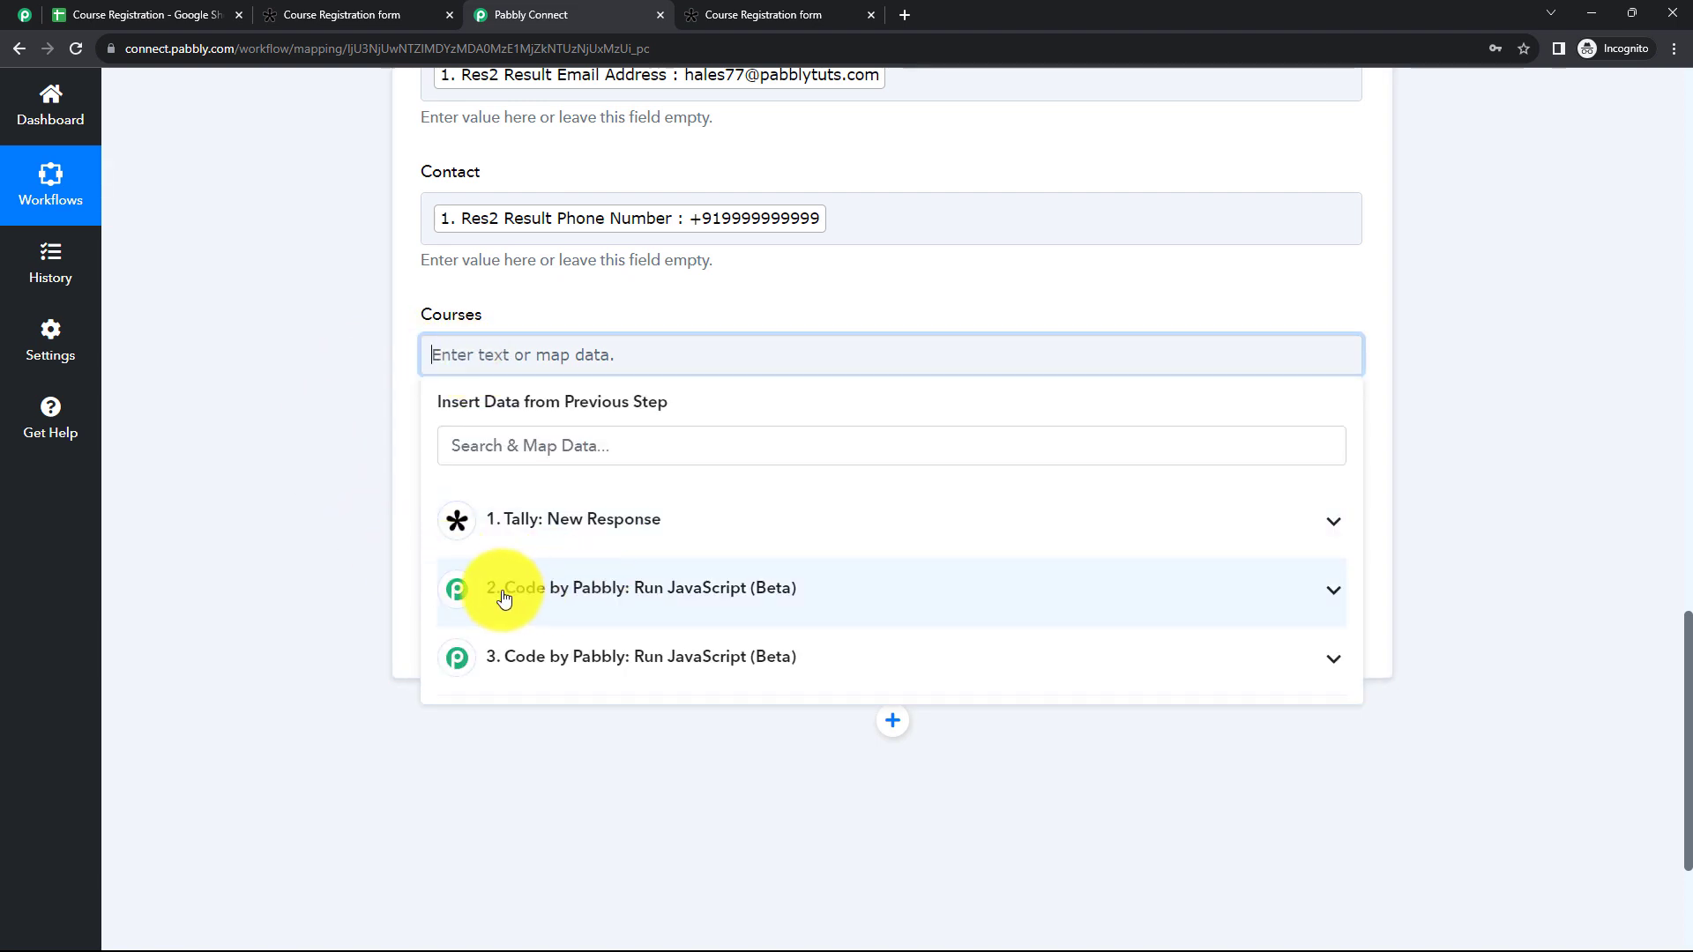
click(593, 590)
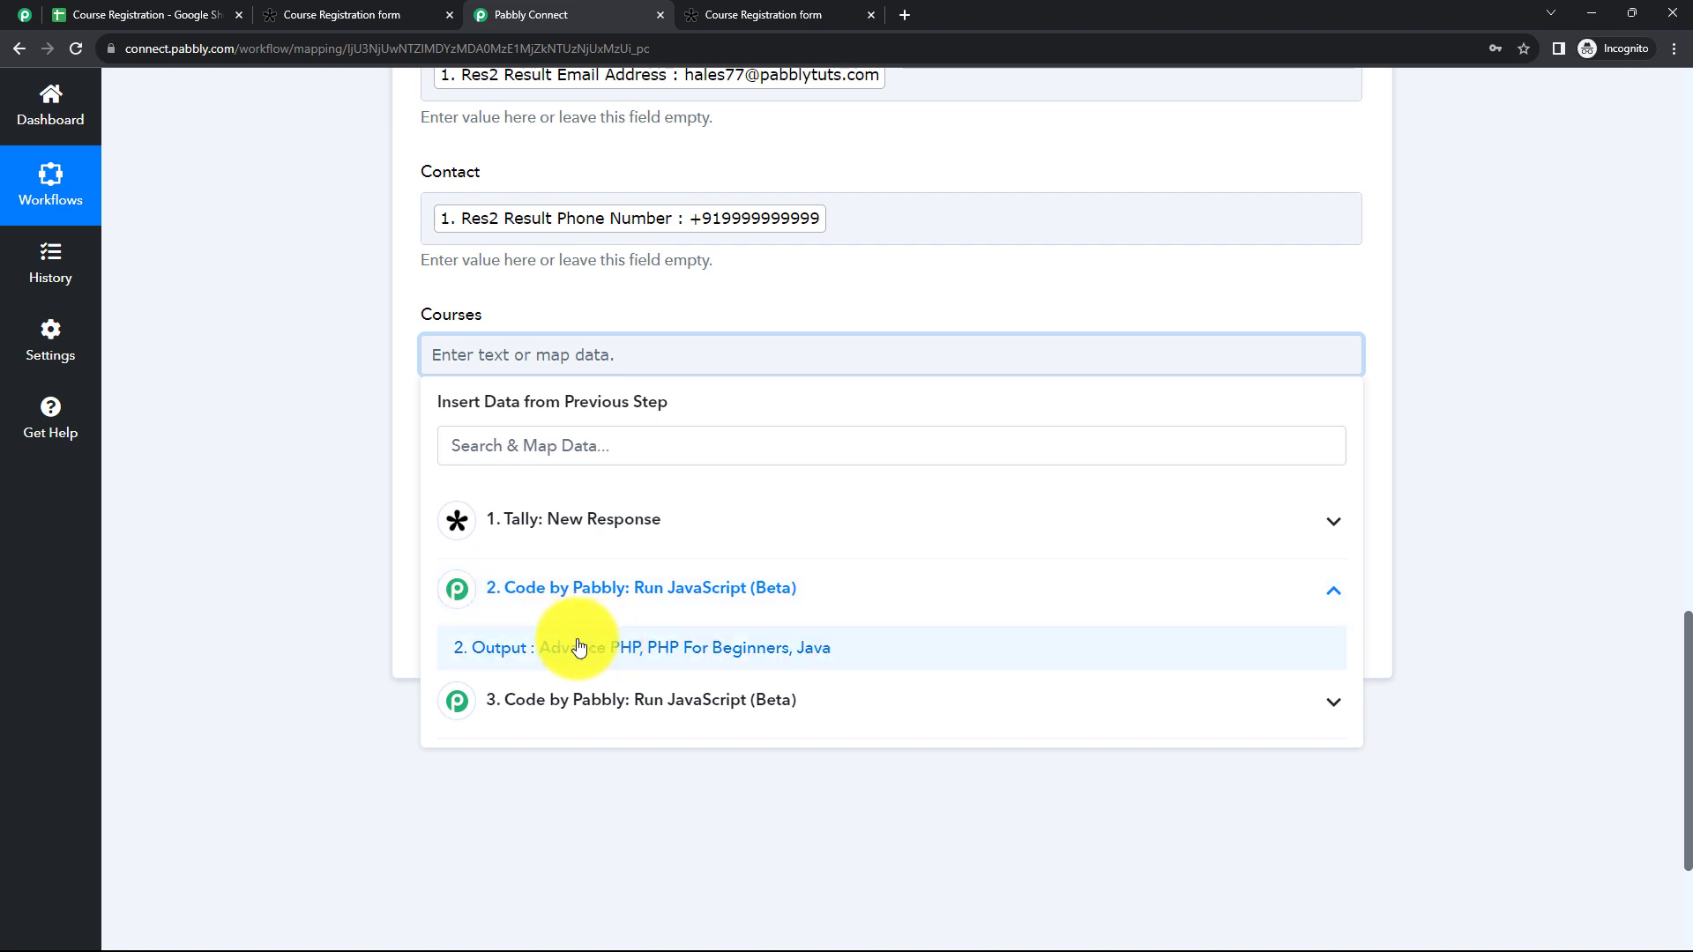
click(627, 652)
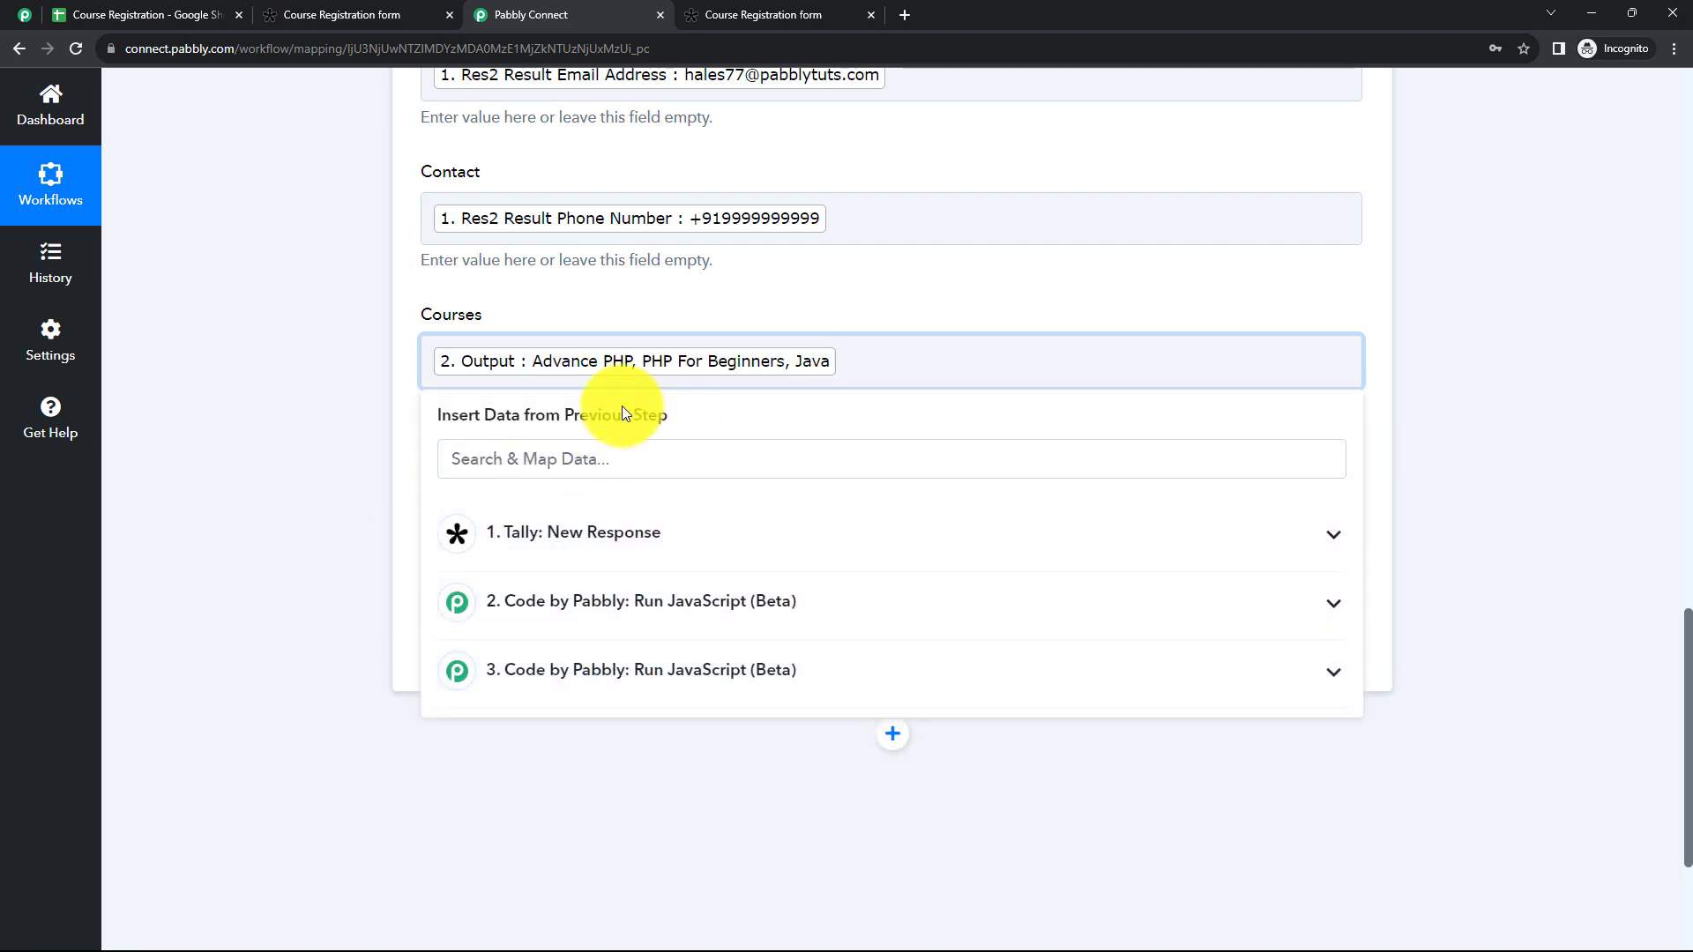
click(332, 427)
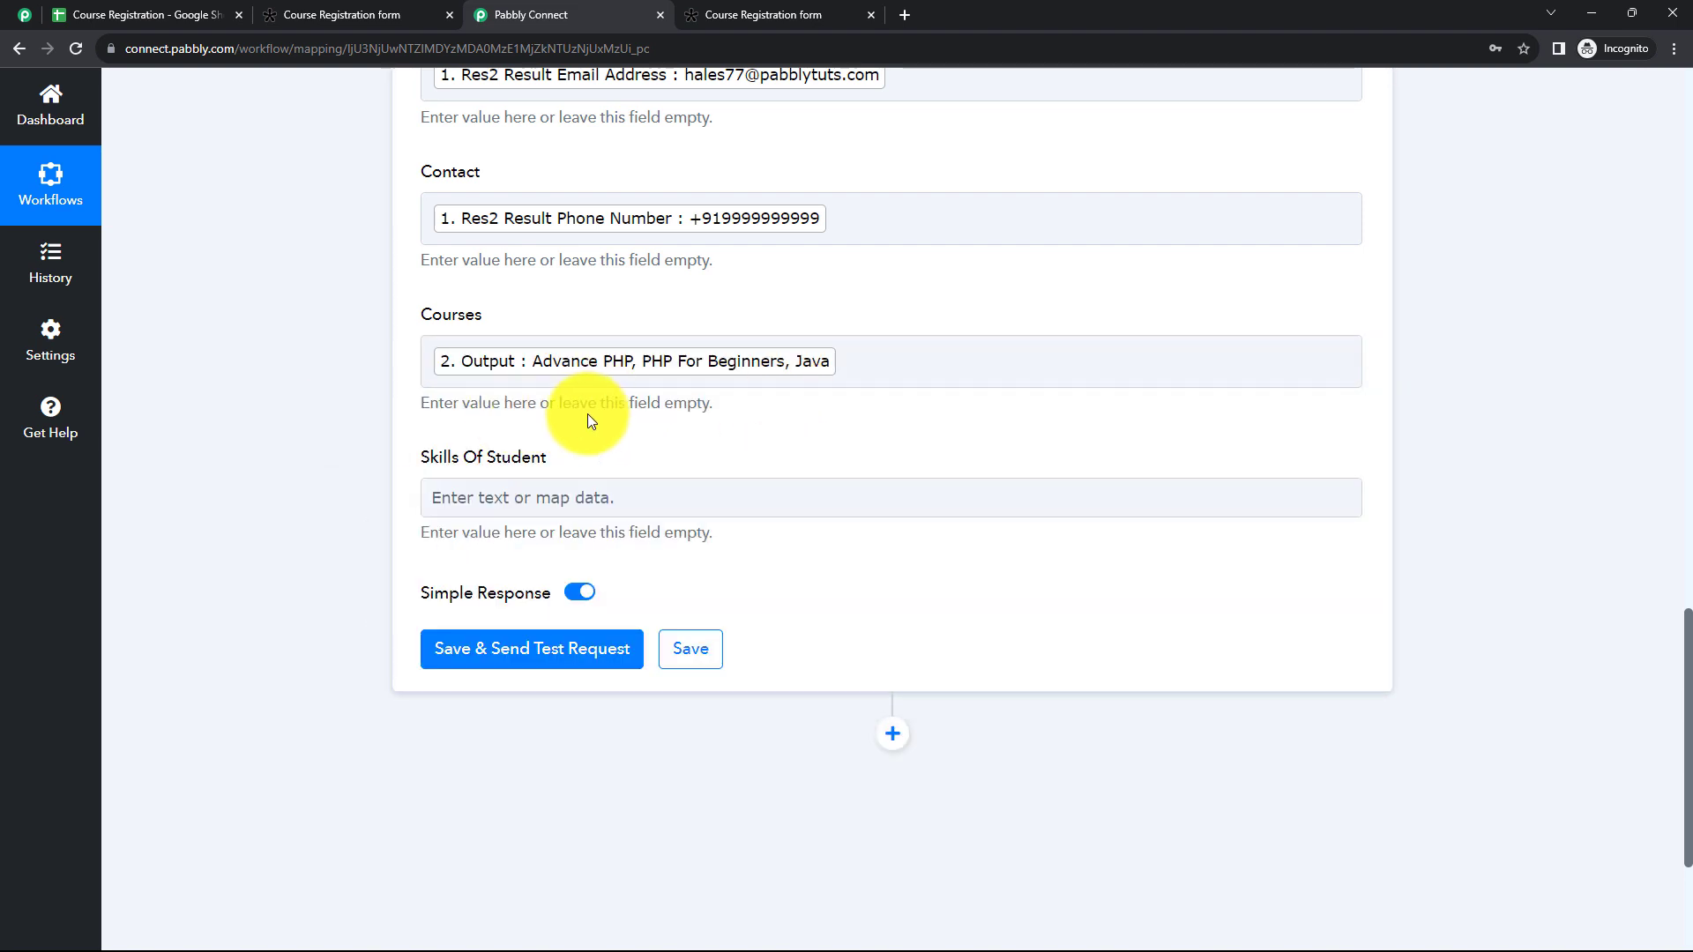
Step: Map Skills Of Student to the Output of the skills code action, step 3 Code by Pabbly
scroll(598, 415, down, 1)
click(529, 407)
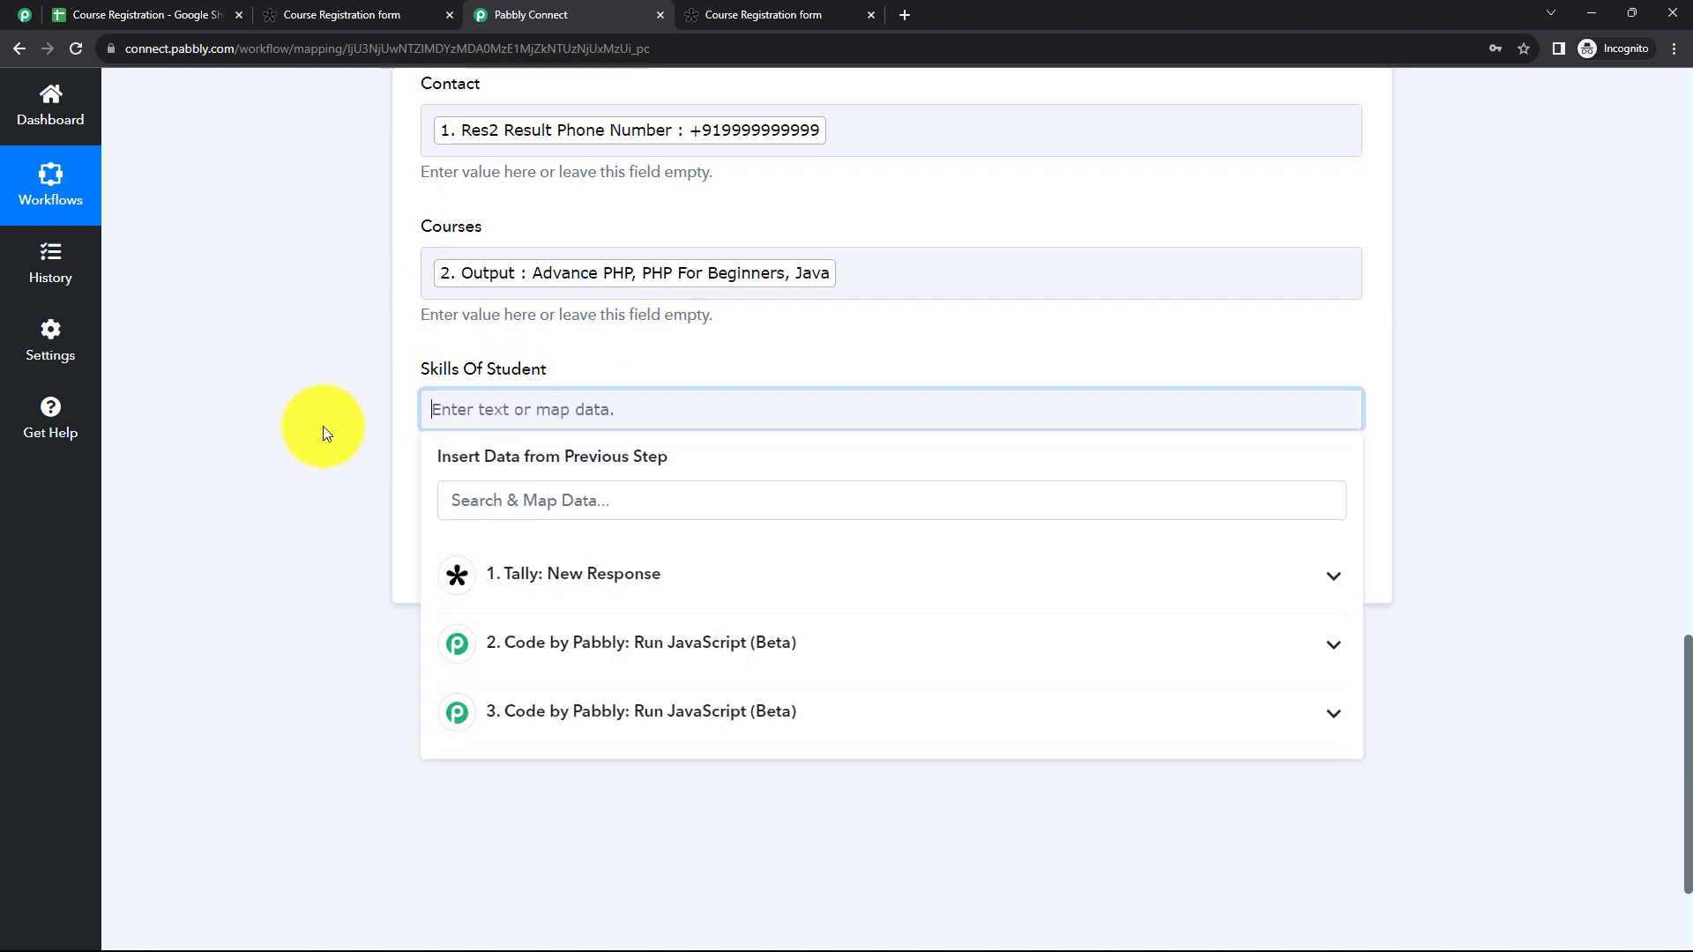
click(535, 718)
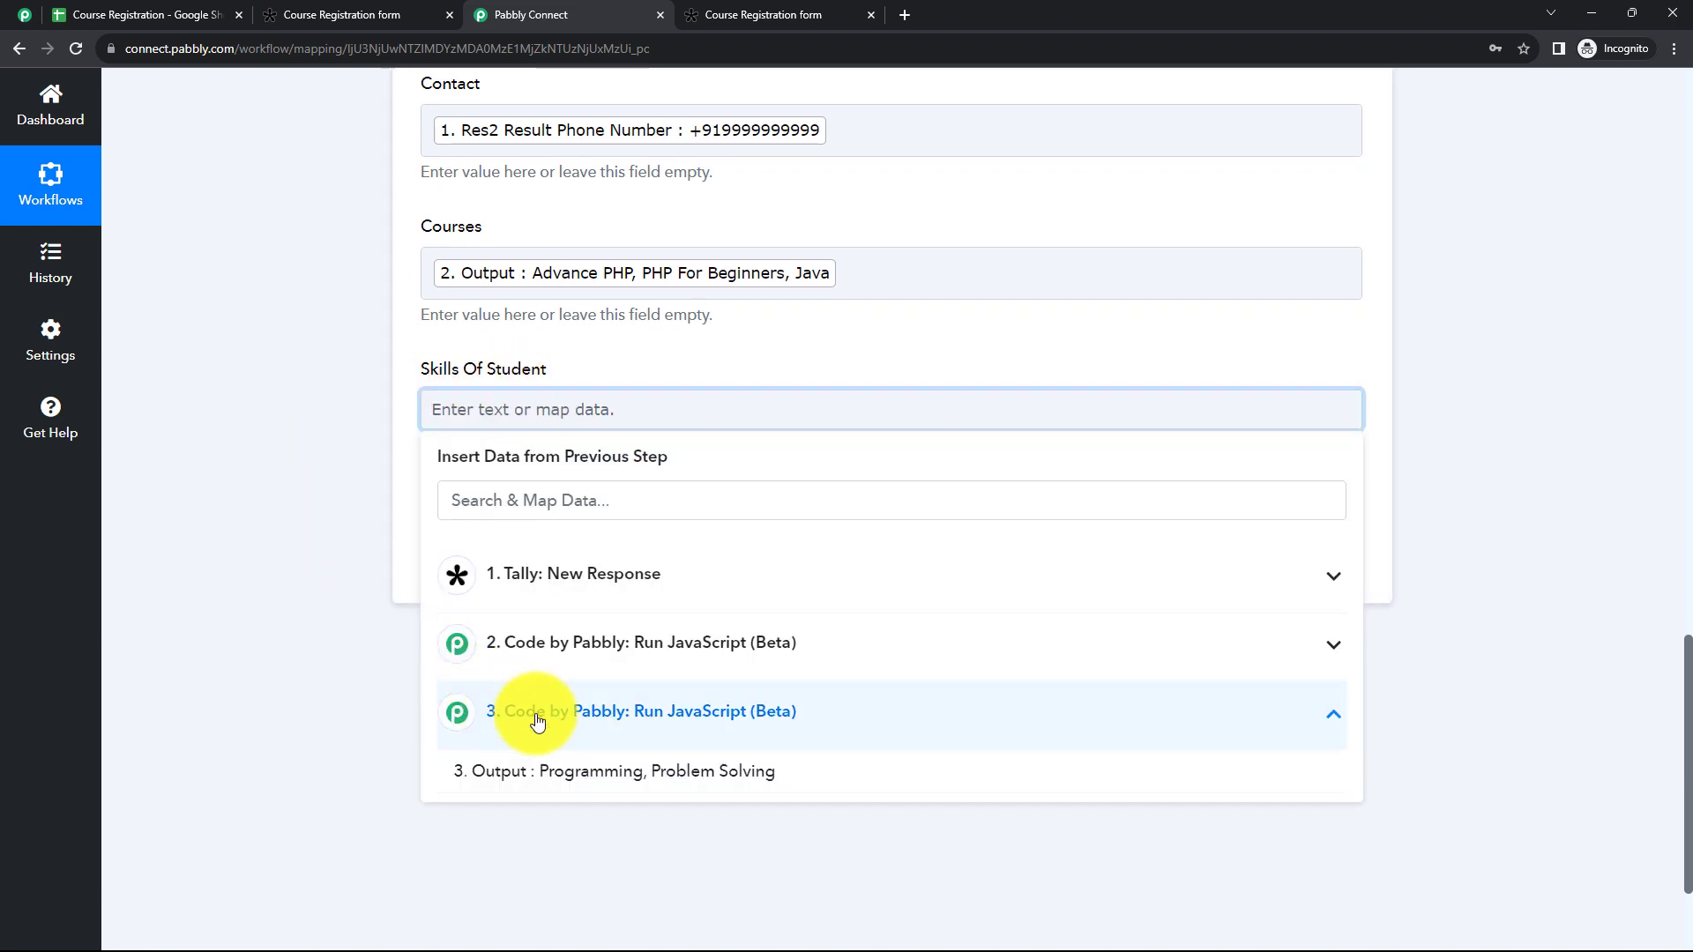
click(585, 778)
click(305, 491)
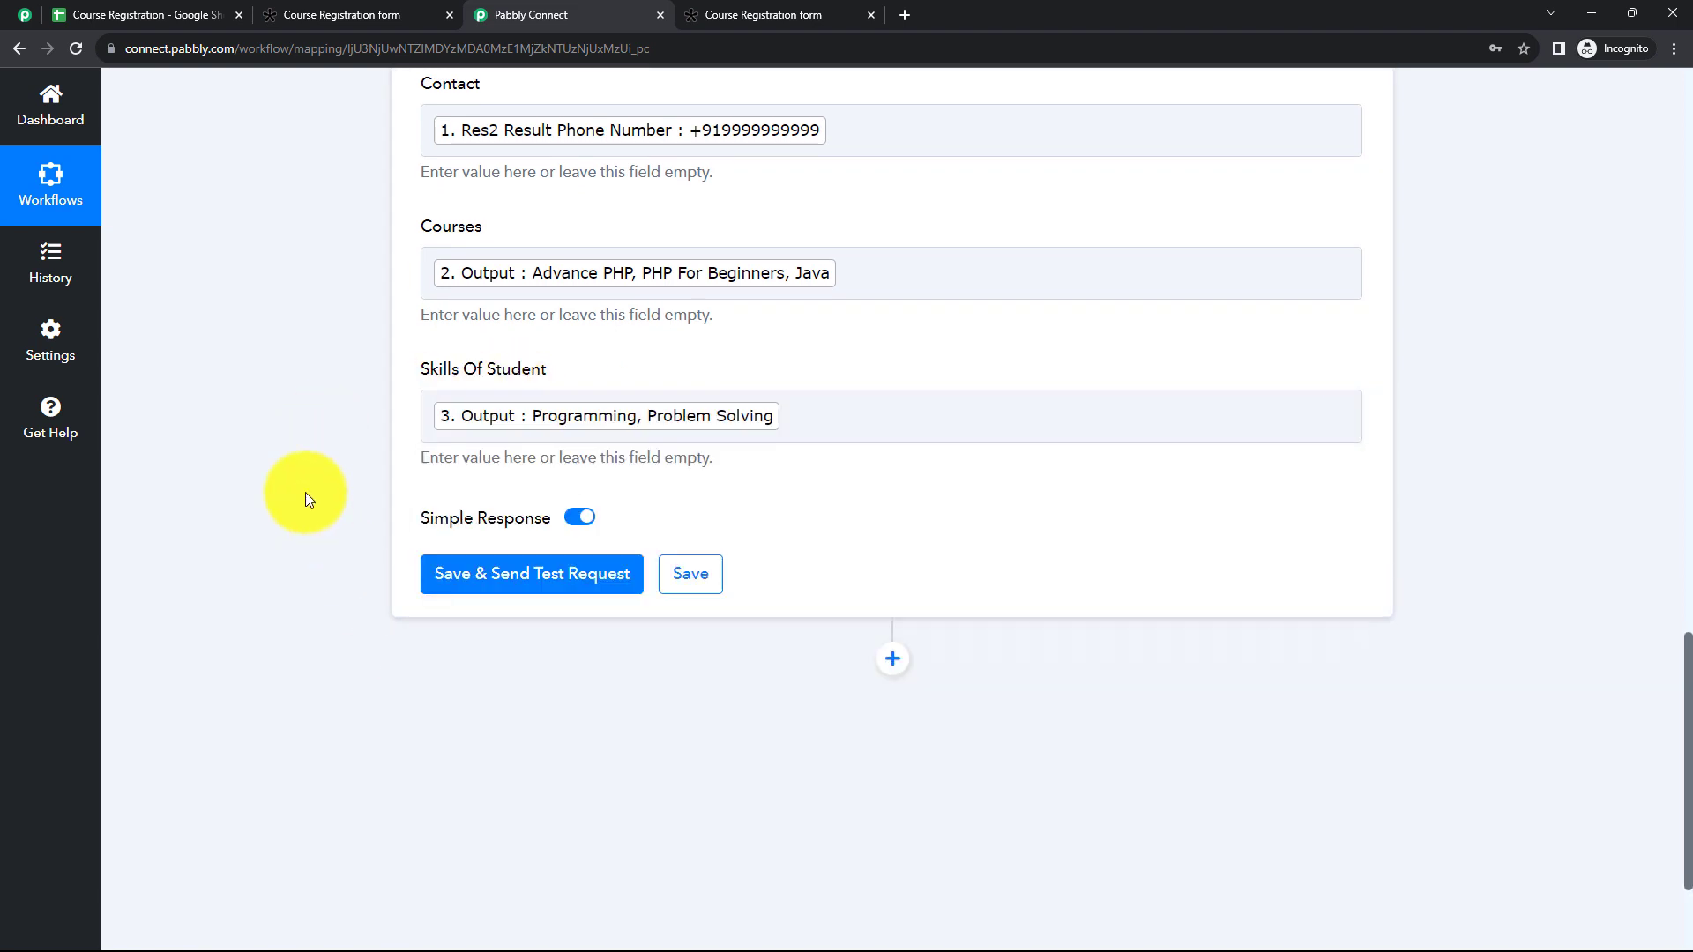
Step: Save the Google Sheets Add New Row action and send a test request with the mapped fields
scroll(357, 436, up, 2)
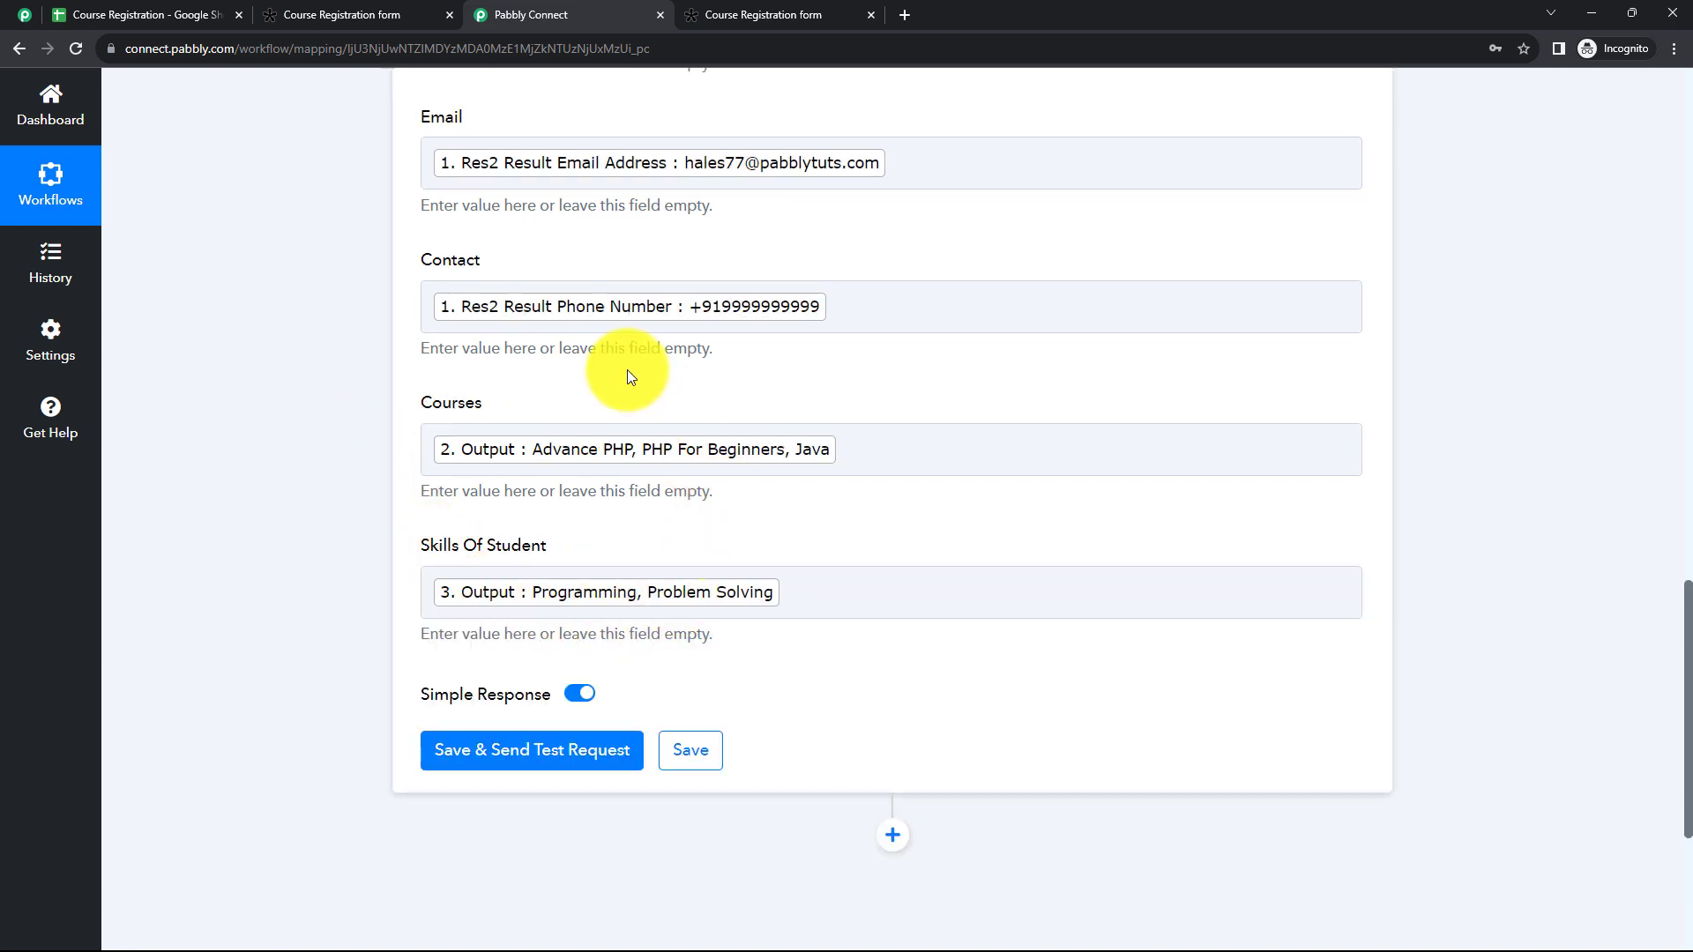
scroll(647, 367, down, 3)
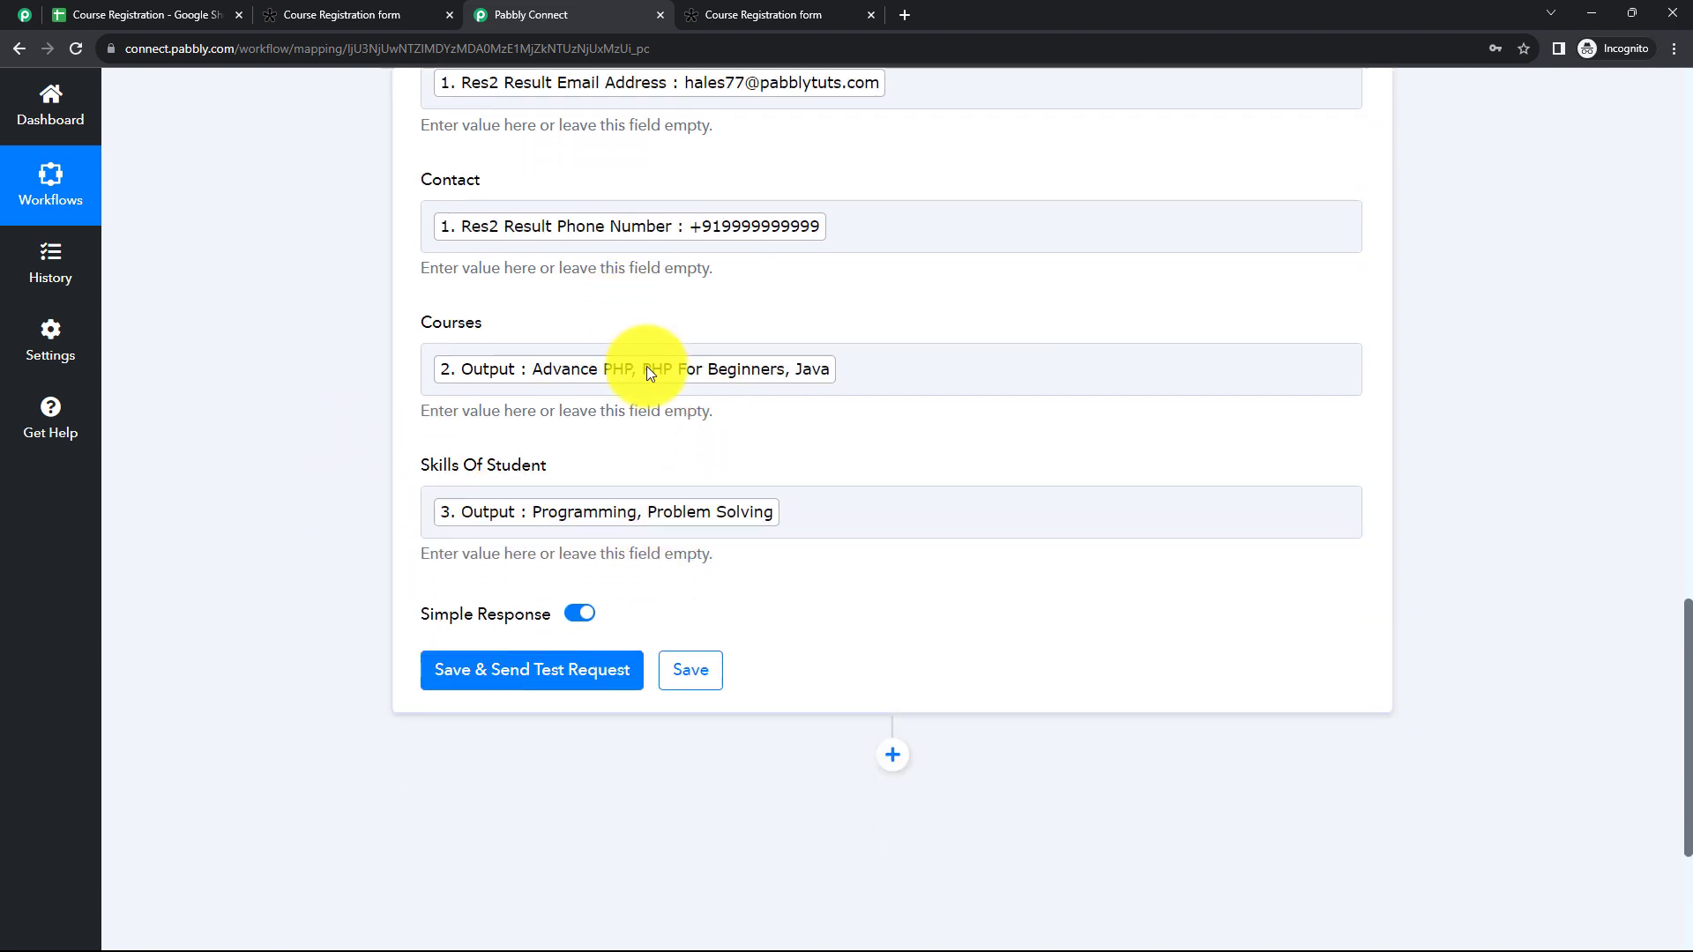
click(548, 504)
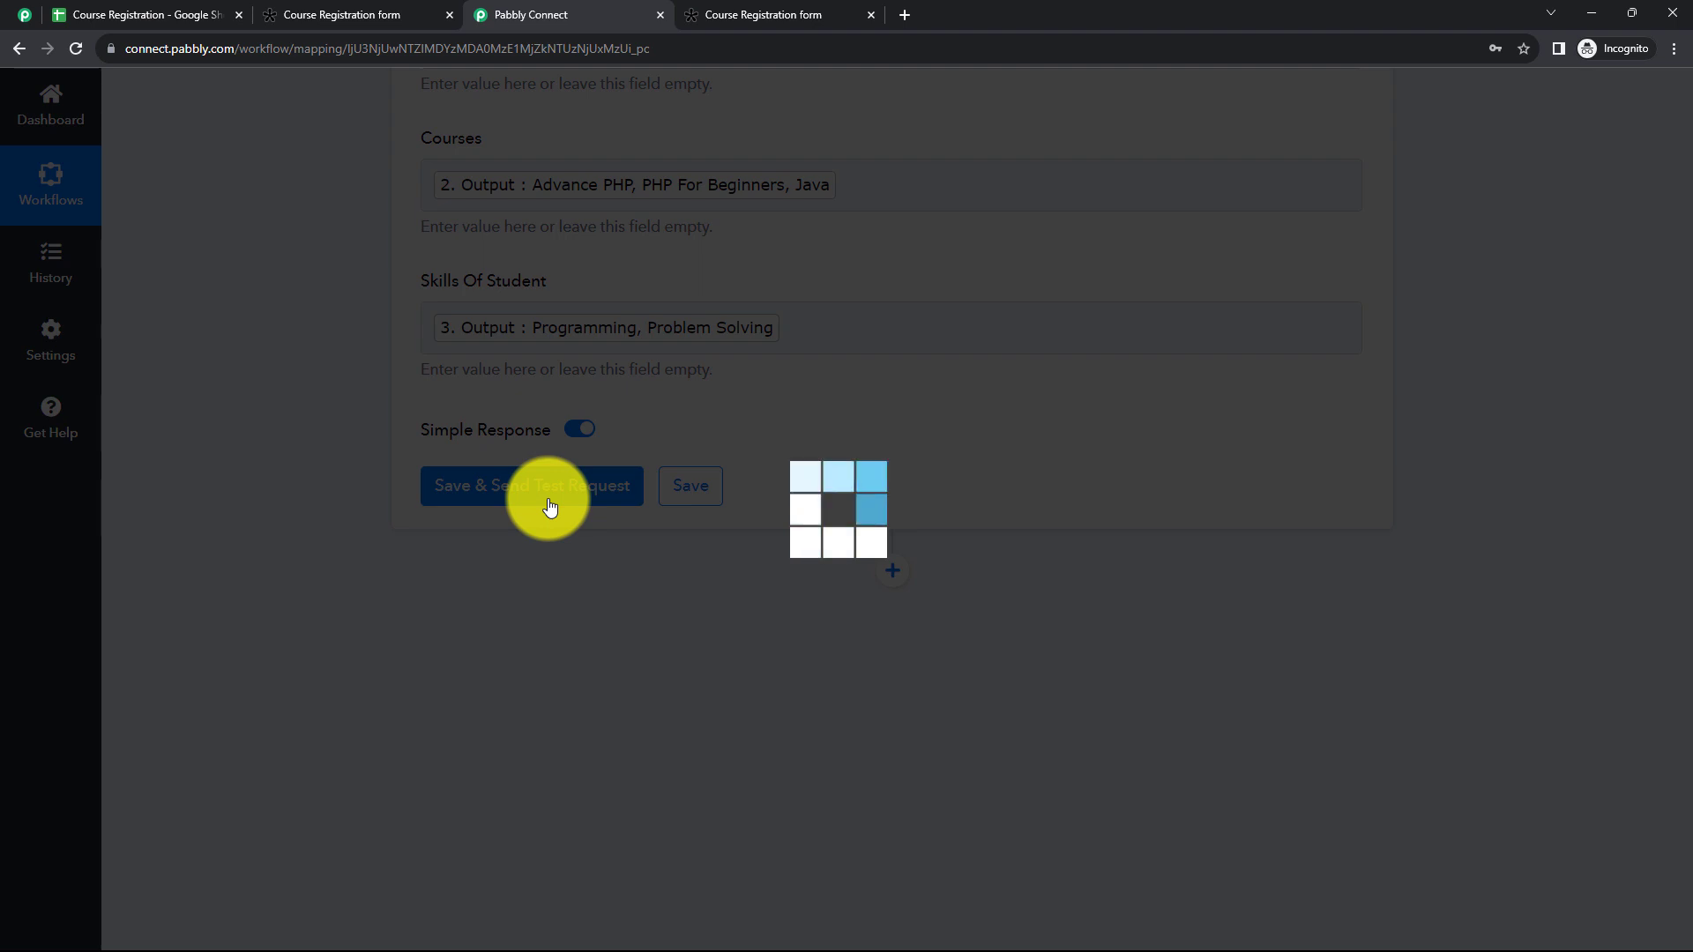
Step: Examine the test response's spreadsheet ID, range, row and column values, and check the added row in the Course Registration spreadsheet
scroll(971, 447, down, 3)
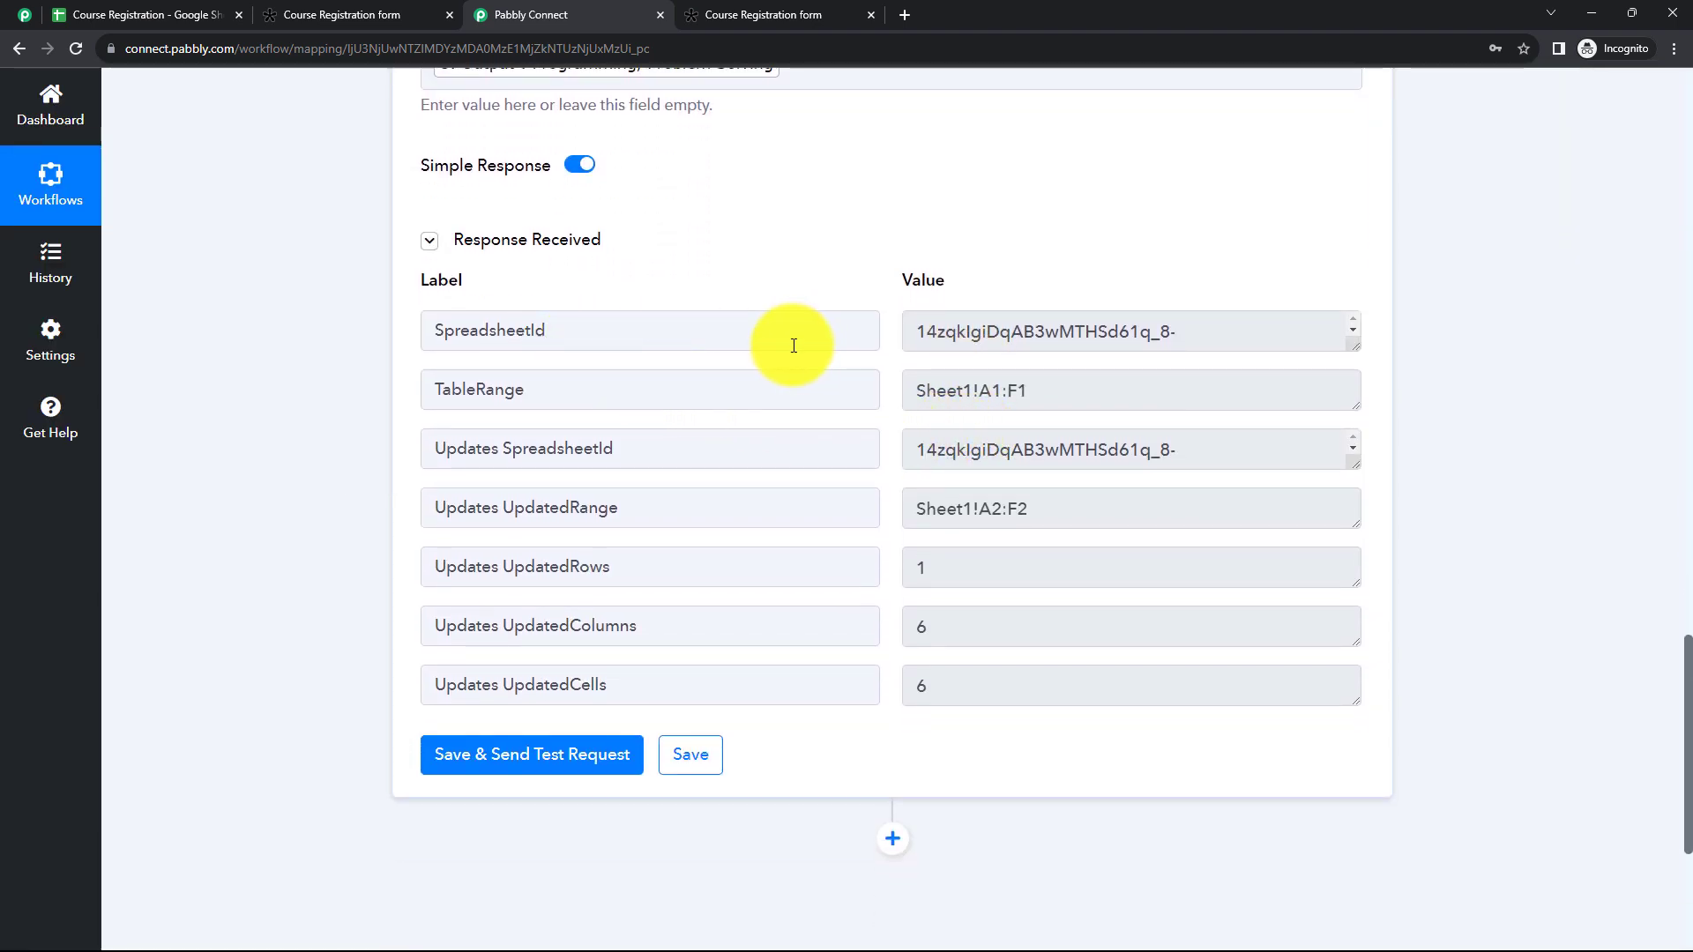
drag(917, 331, 1160, 331)
drag(917, 390, 1107, 559)
drag(926, 567, 1255, 624)
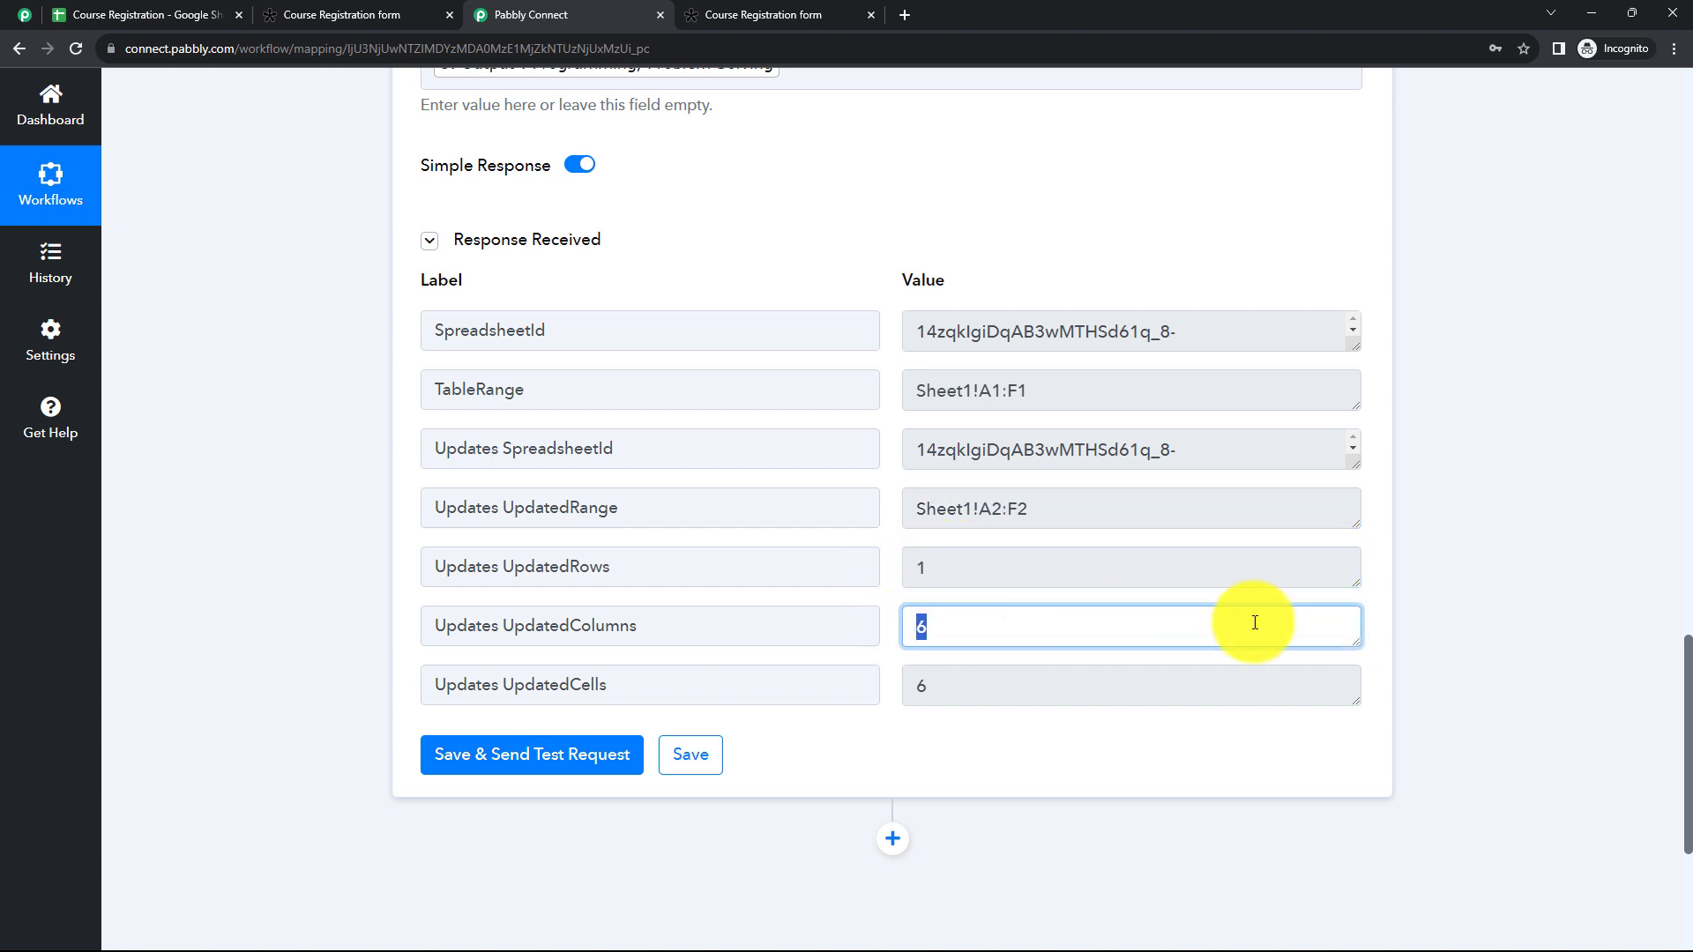
click(1513, 627)
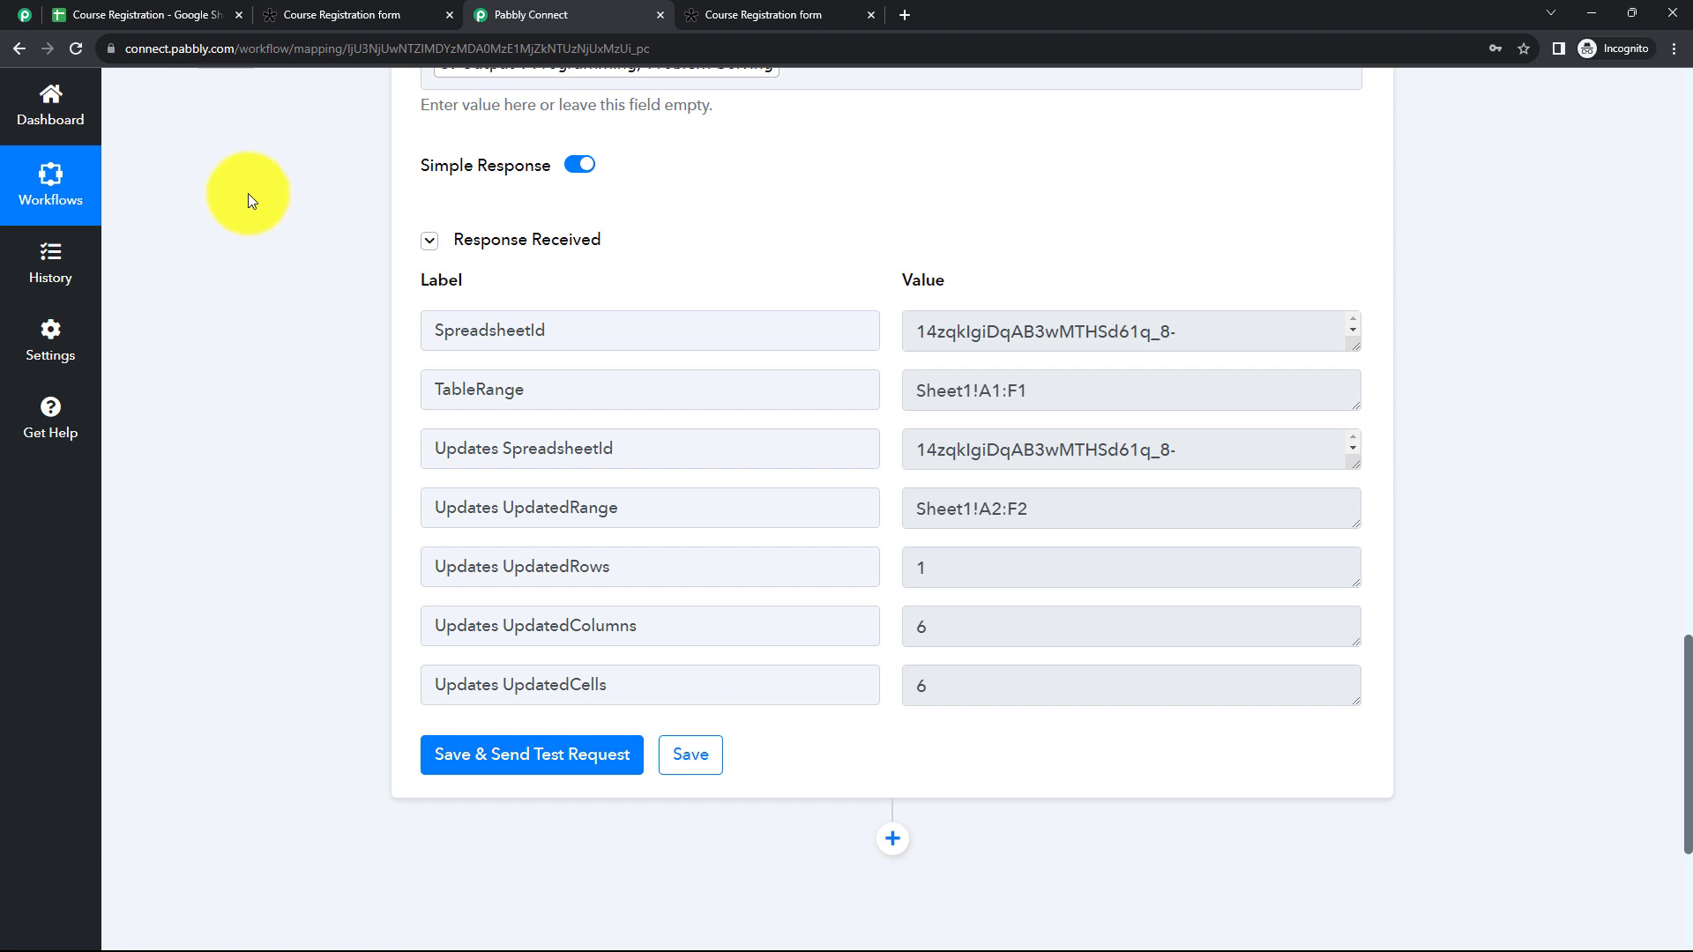
click(146, 15)
click(532, 499)
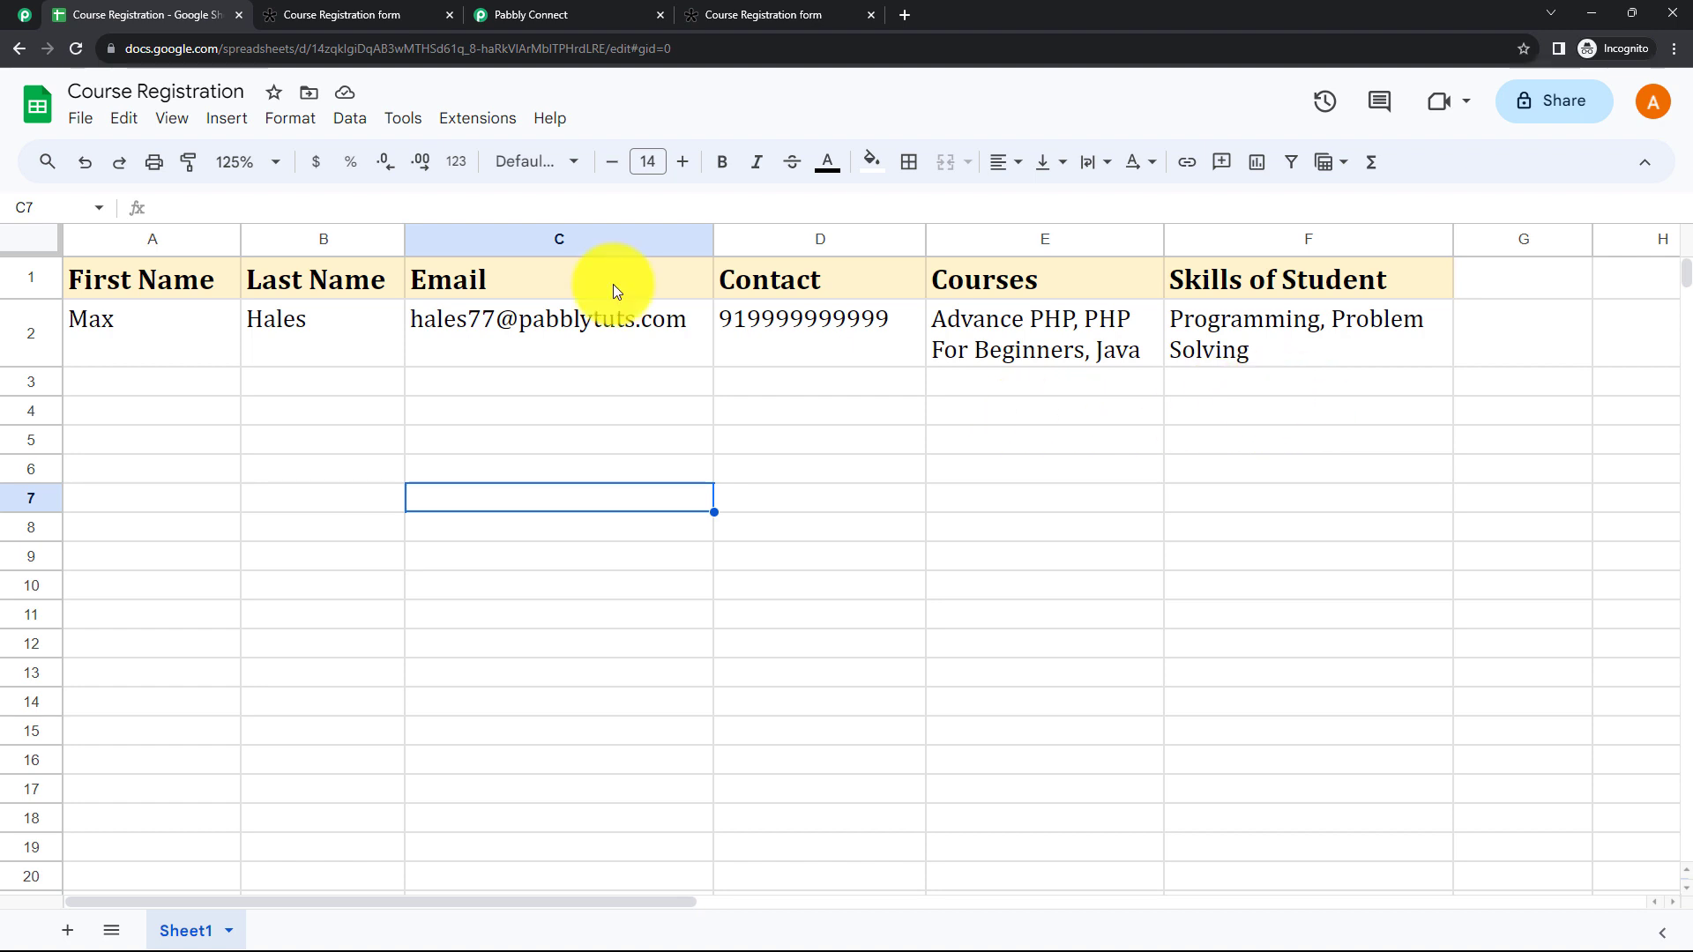
Step: Switch back to the Pabbly Connect workflow and collapse the Google Sheets Add New Row action
click(570, 17)
scroll(1008, 449, up, 1)
scroll(1008, 449, up, 15)
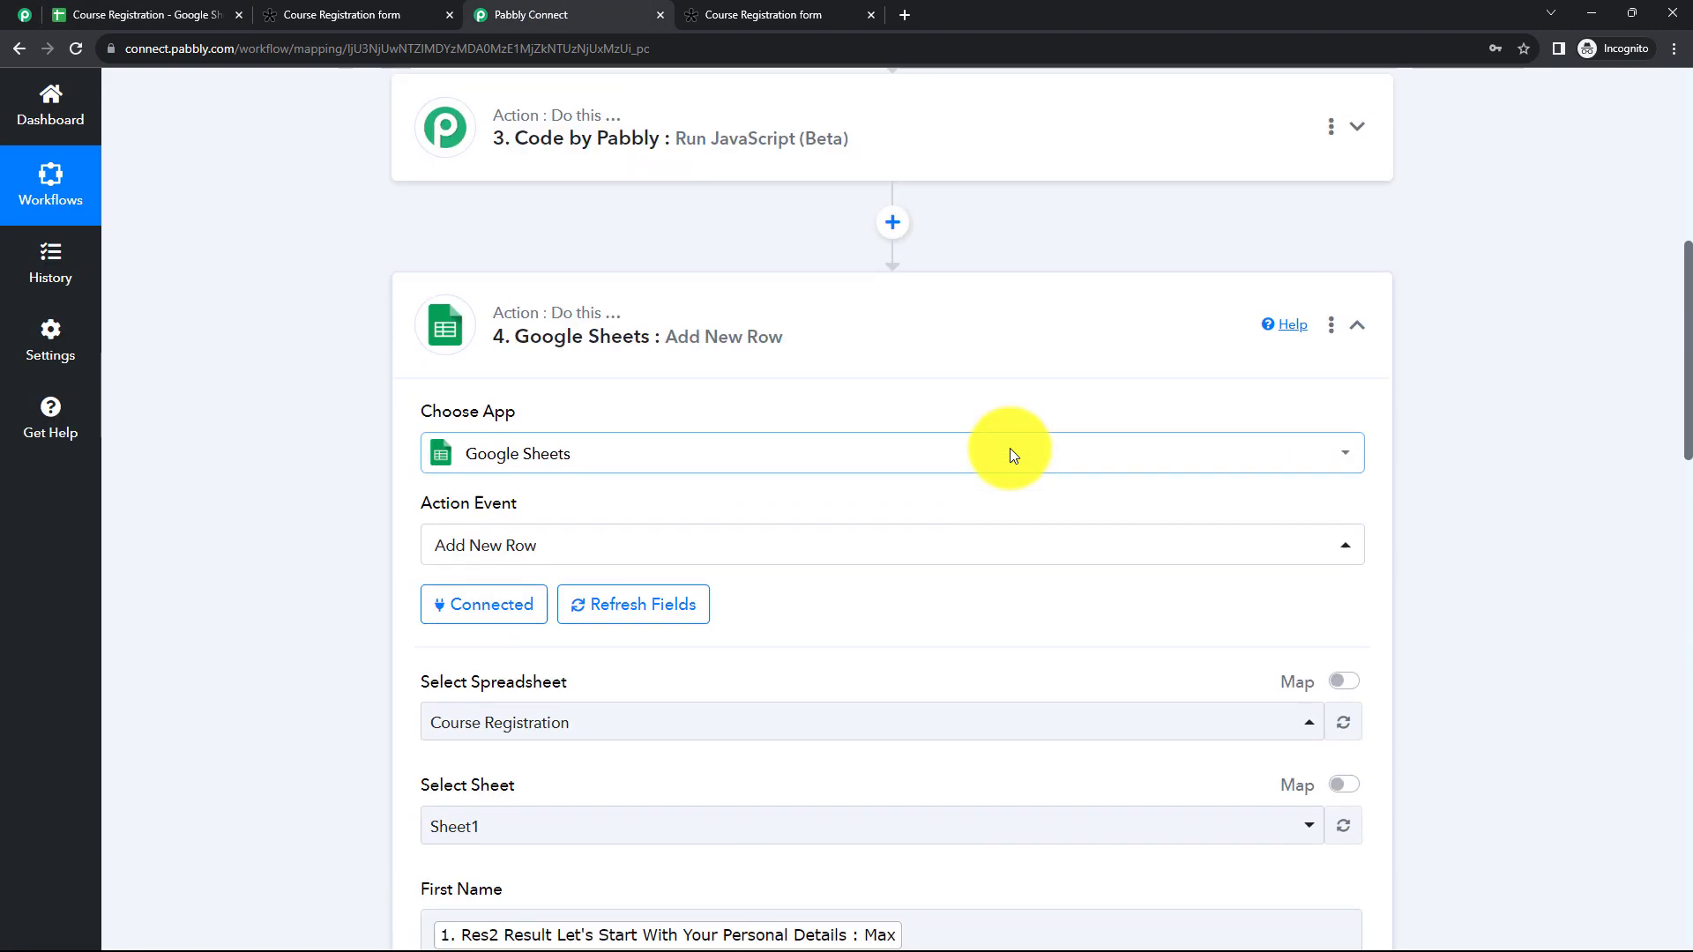
click(990, 357)
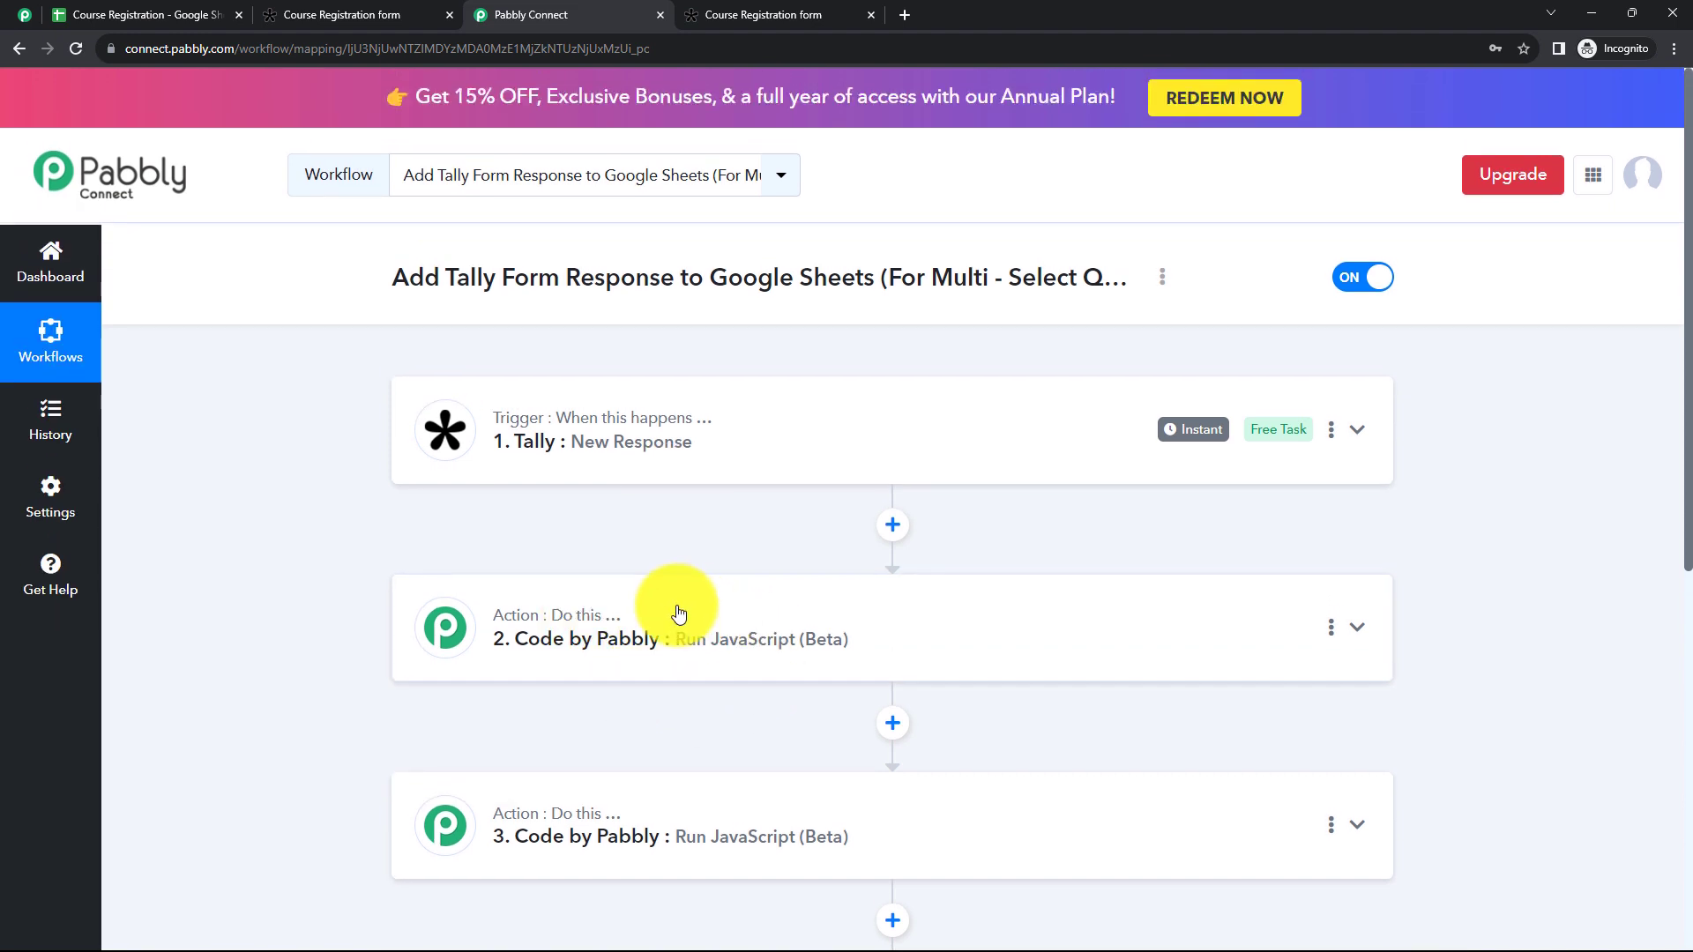
Step: Review the whole workflow from the Tally trigger through both Code by Pabbly actions to the Google Sheets action
scroll(653, 608, down, 2)
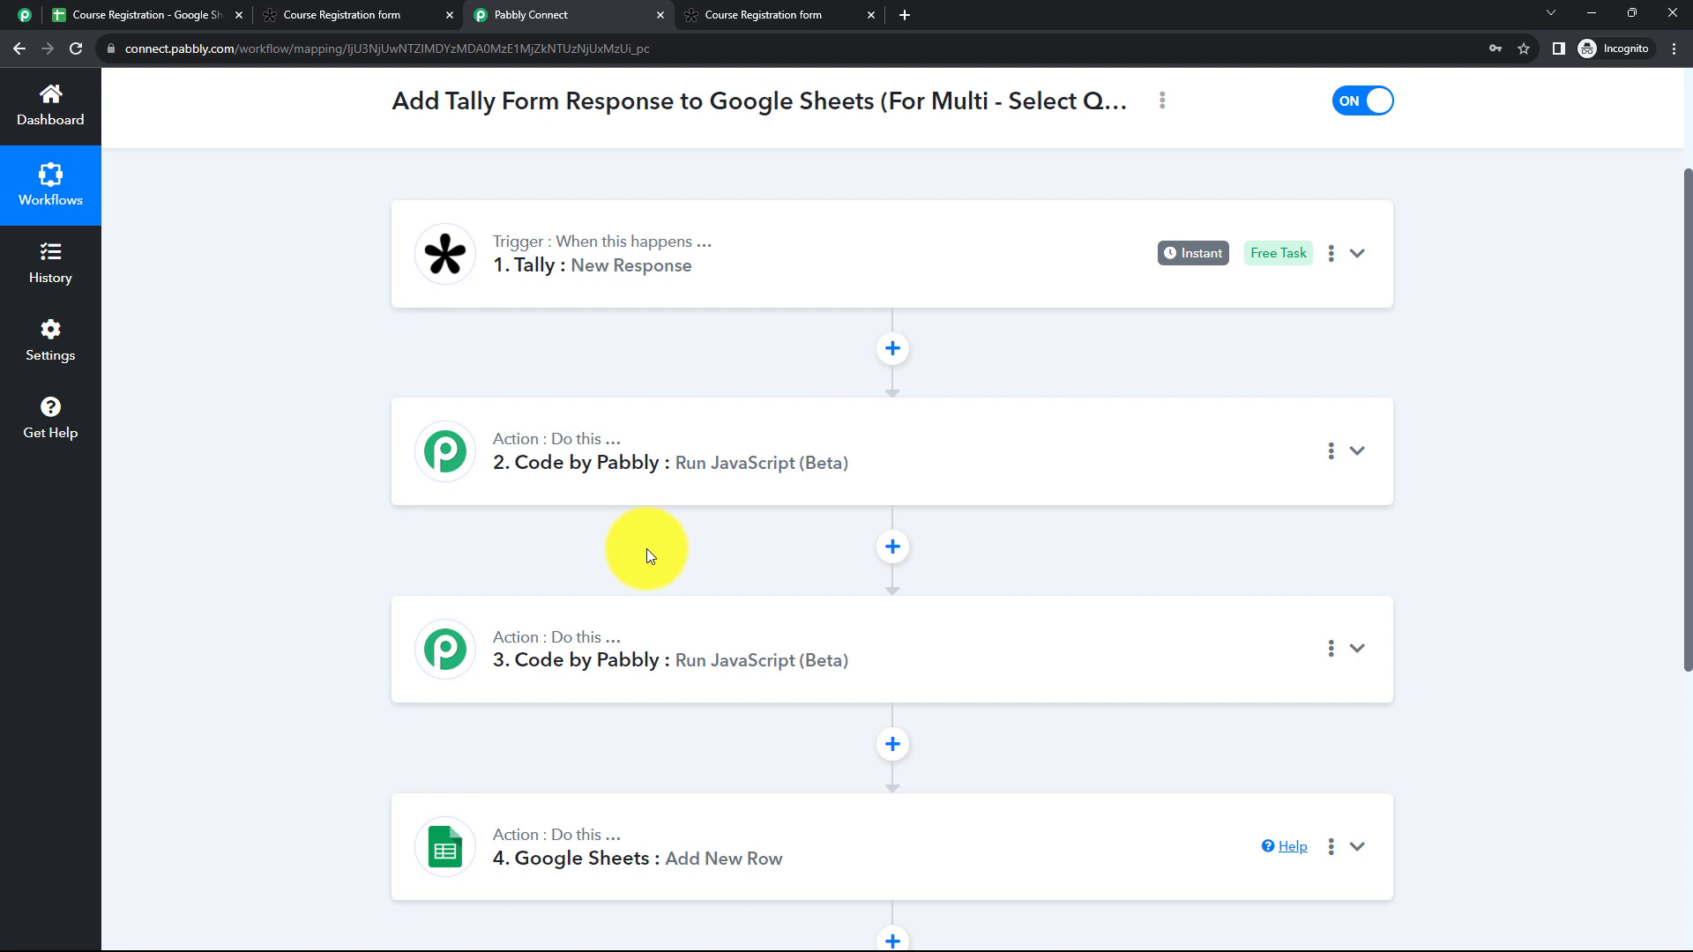
scroll(647, 549, down, 2)
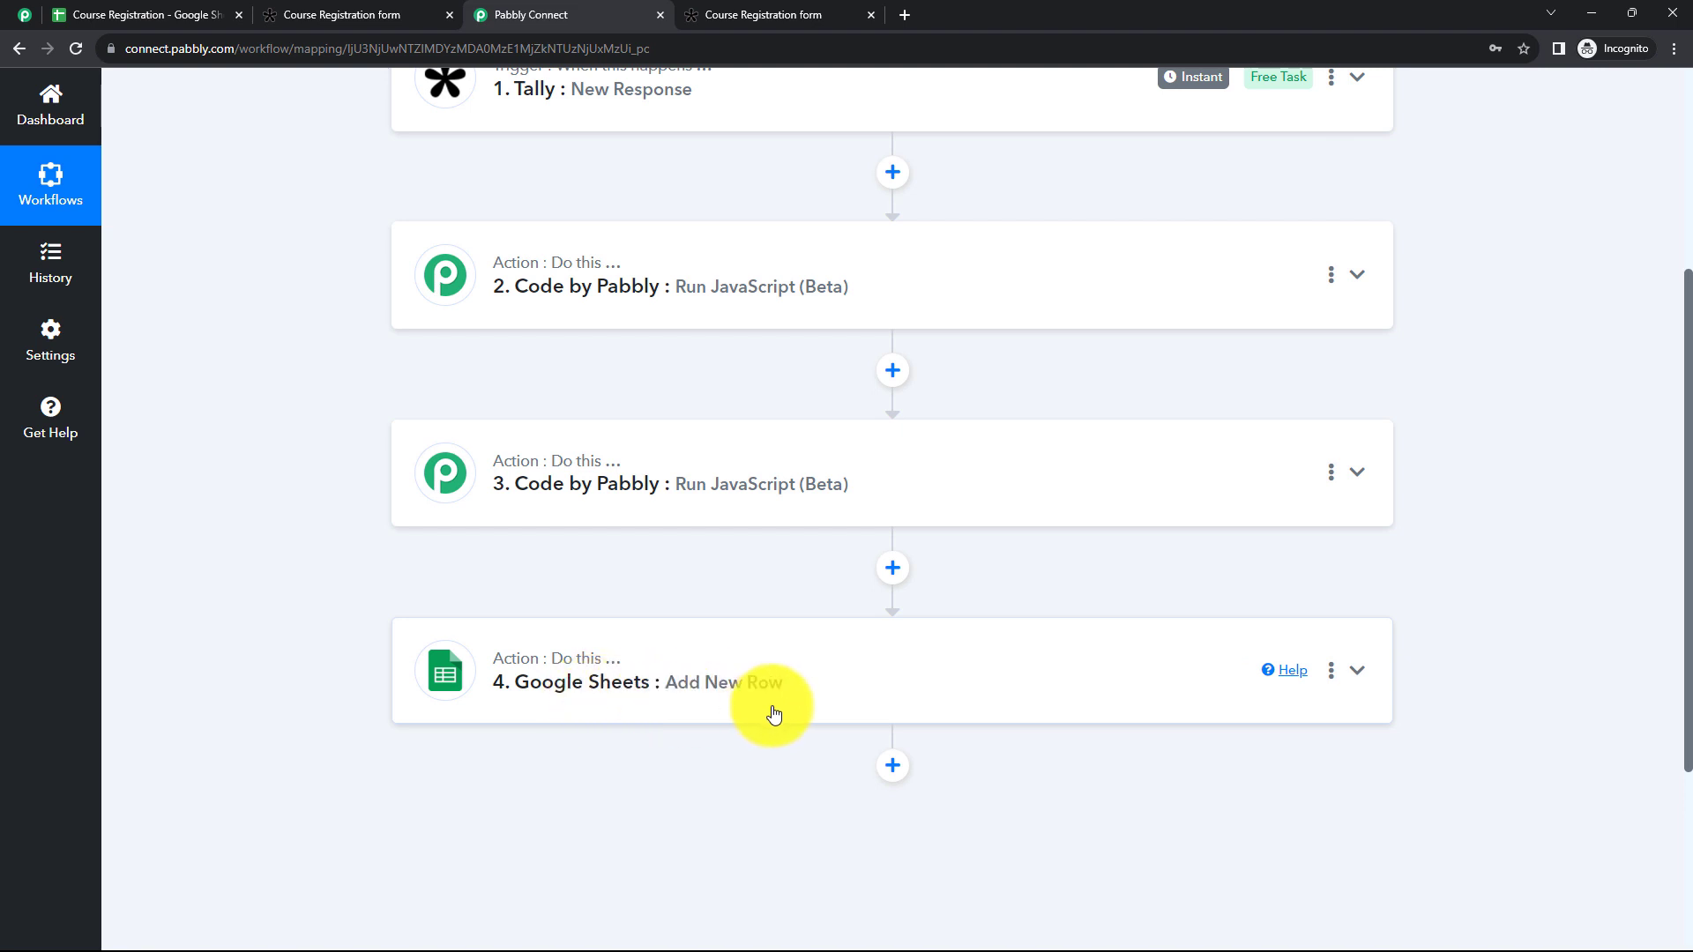
scroll(970, 573, up, 4)
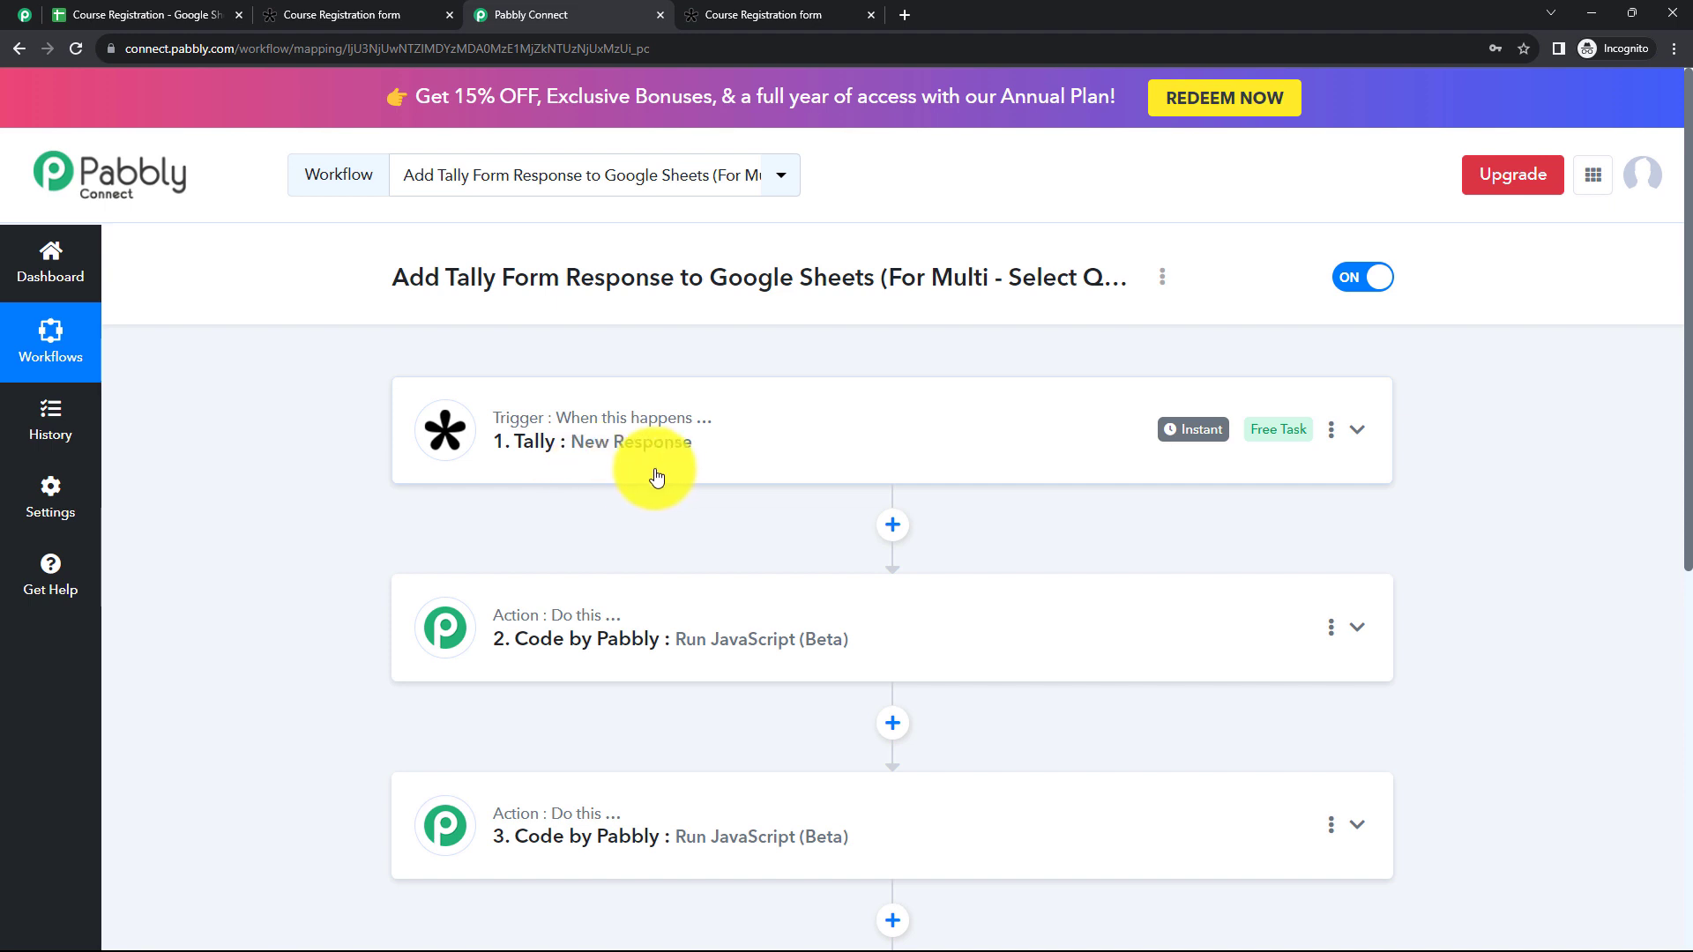
scroll(657, 477, down, 4)
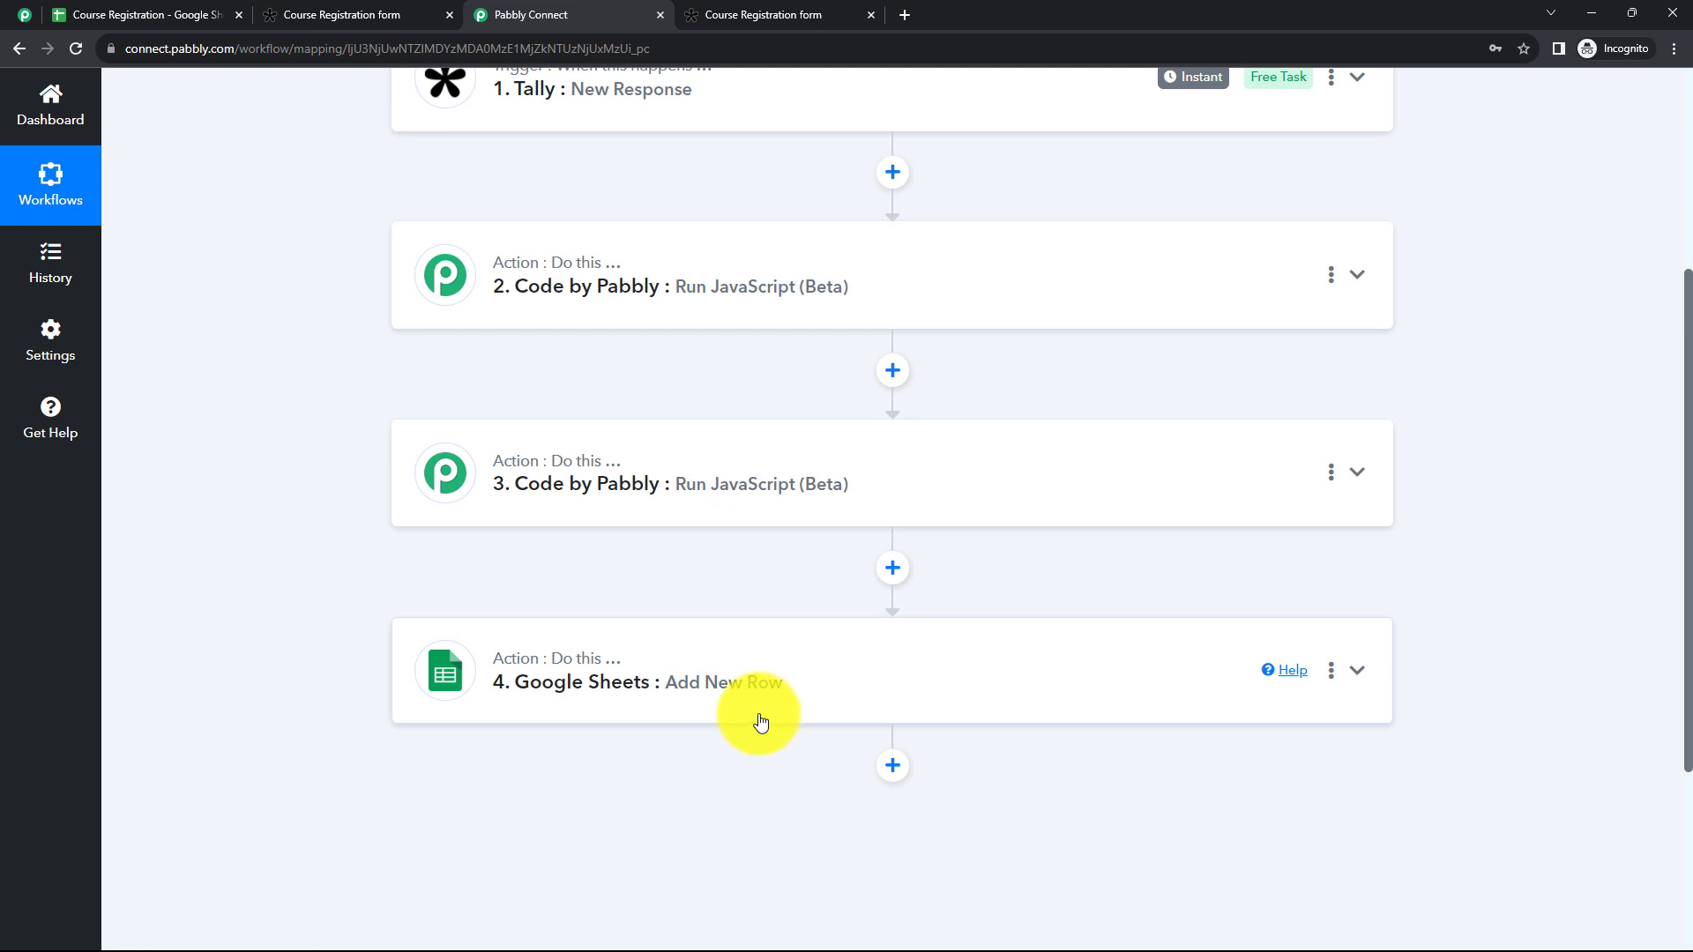
scroll(760, 723, up, 3)
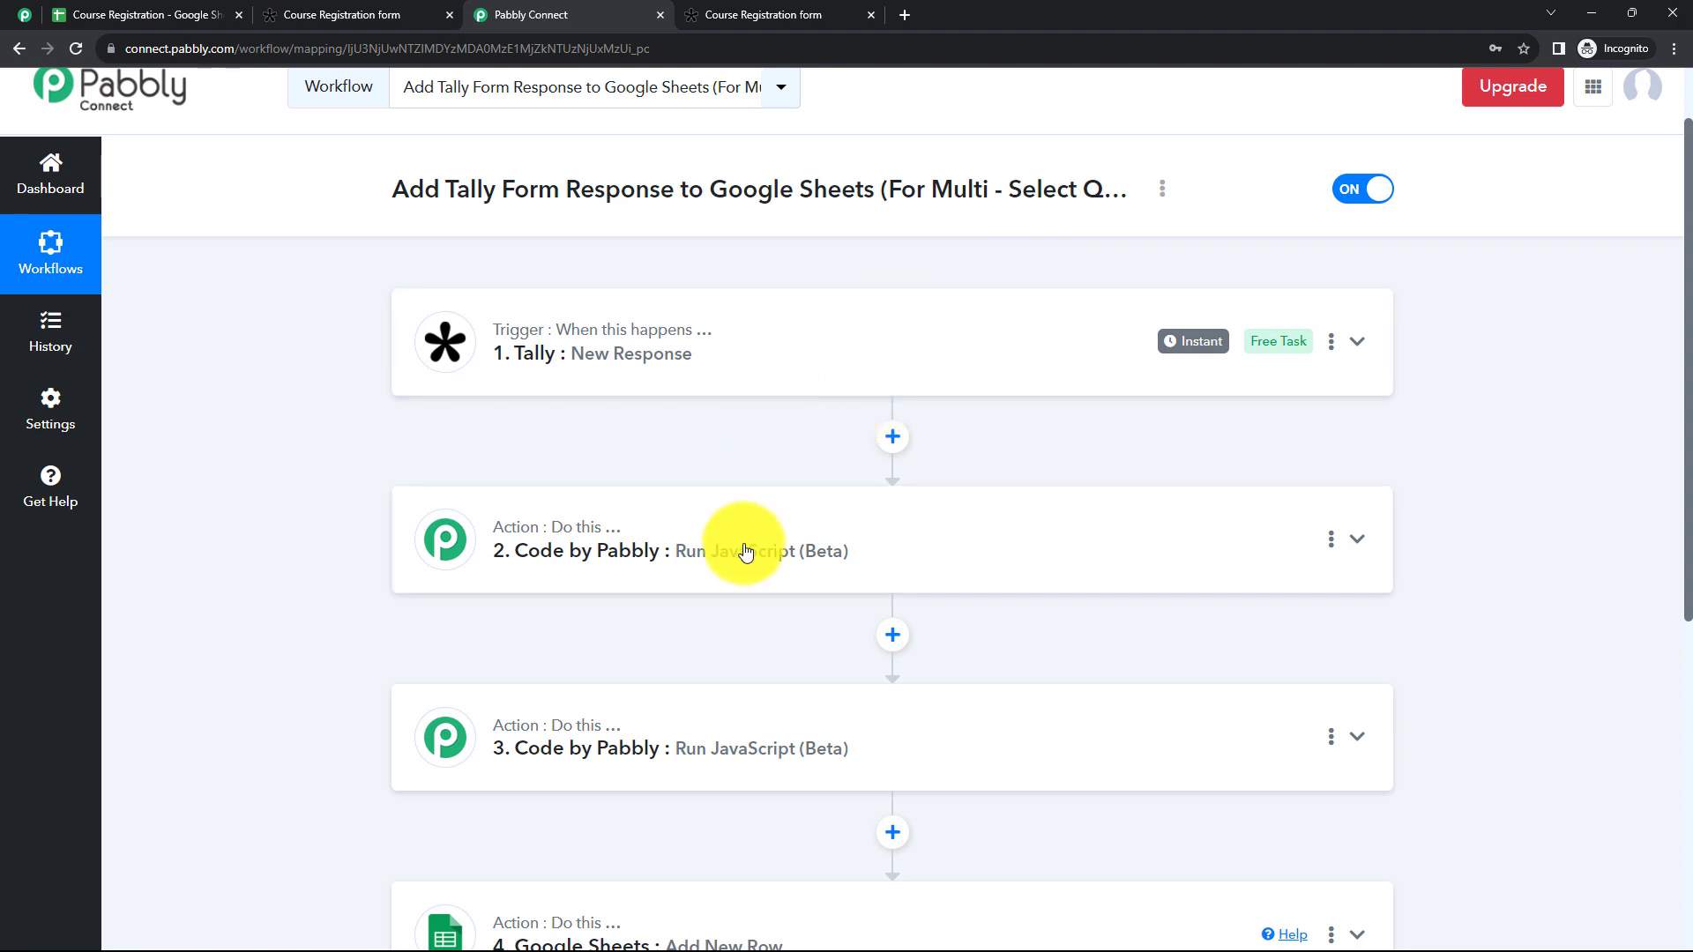
scroll(745, 551, down, 2)
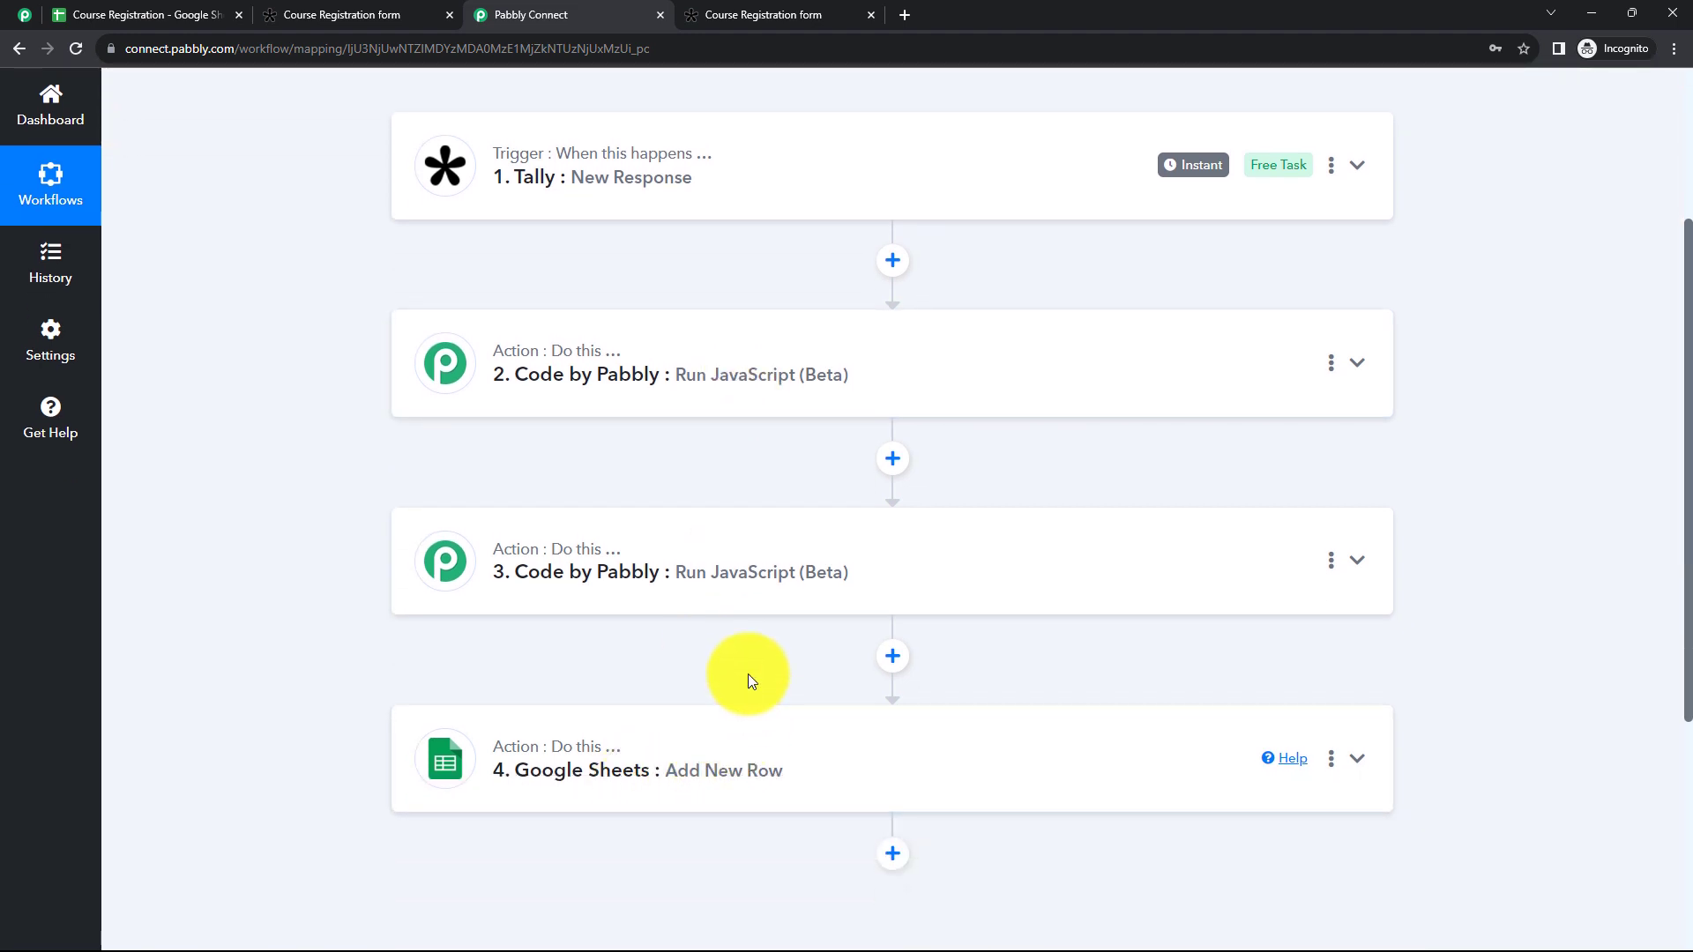
scroll(748, 674, up, 2)
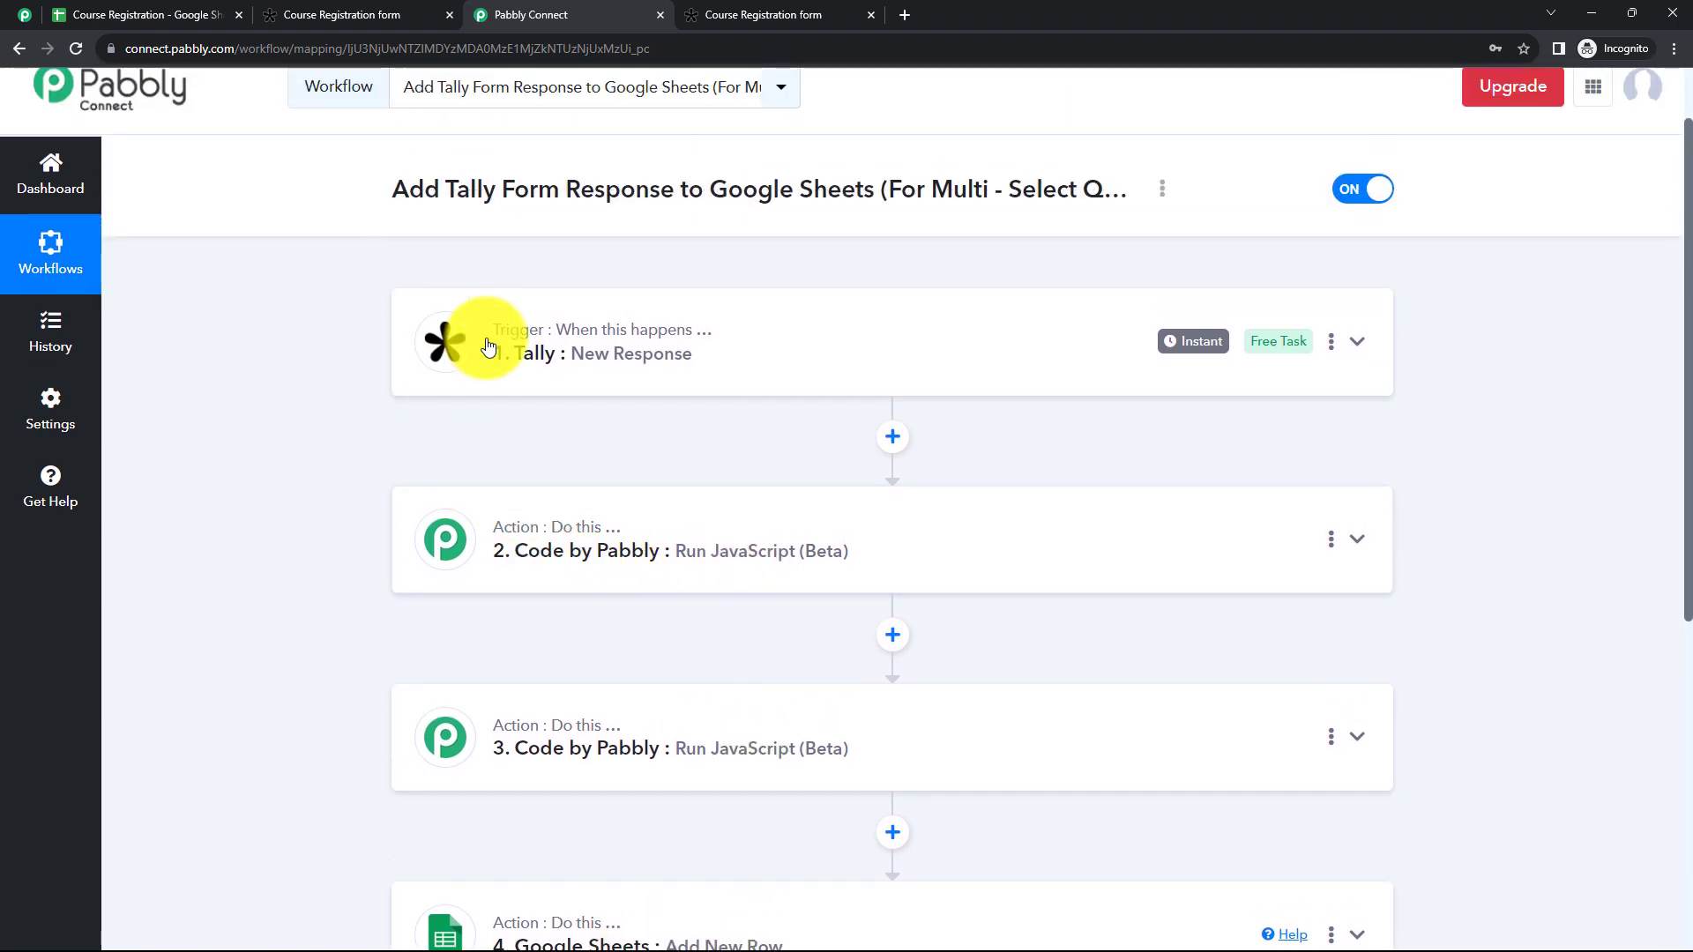
Step: Copy the Course Registration form's share link from Tally and open it in a new browser tab
click(368, 12)
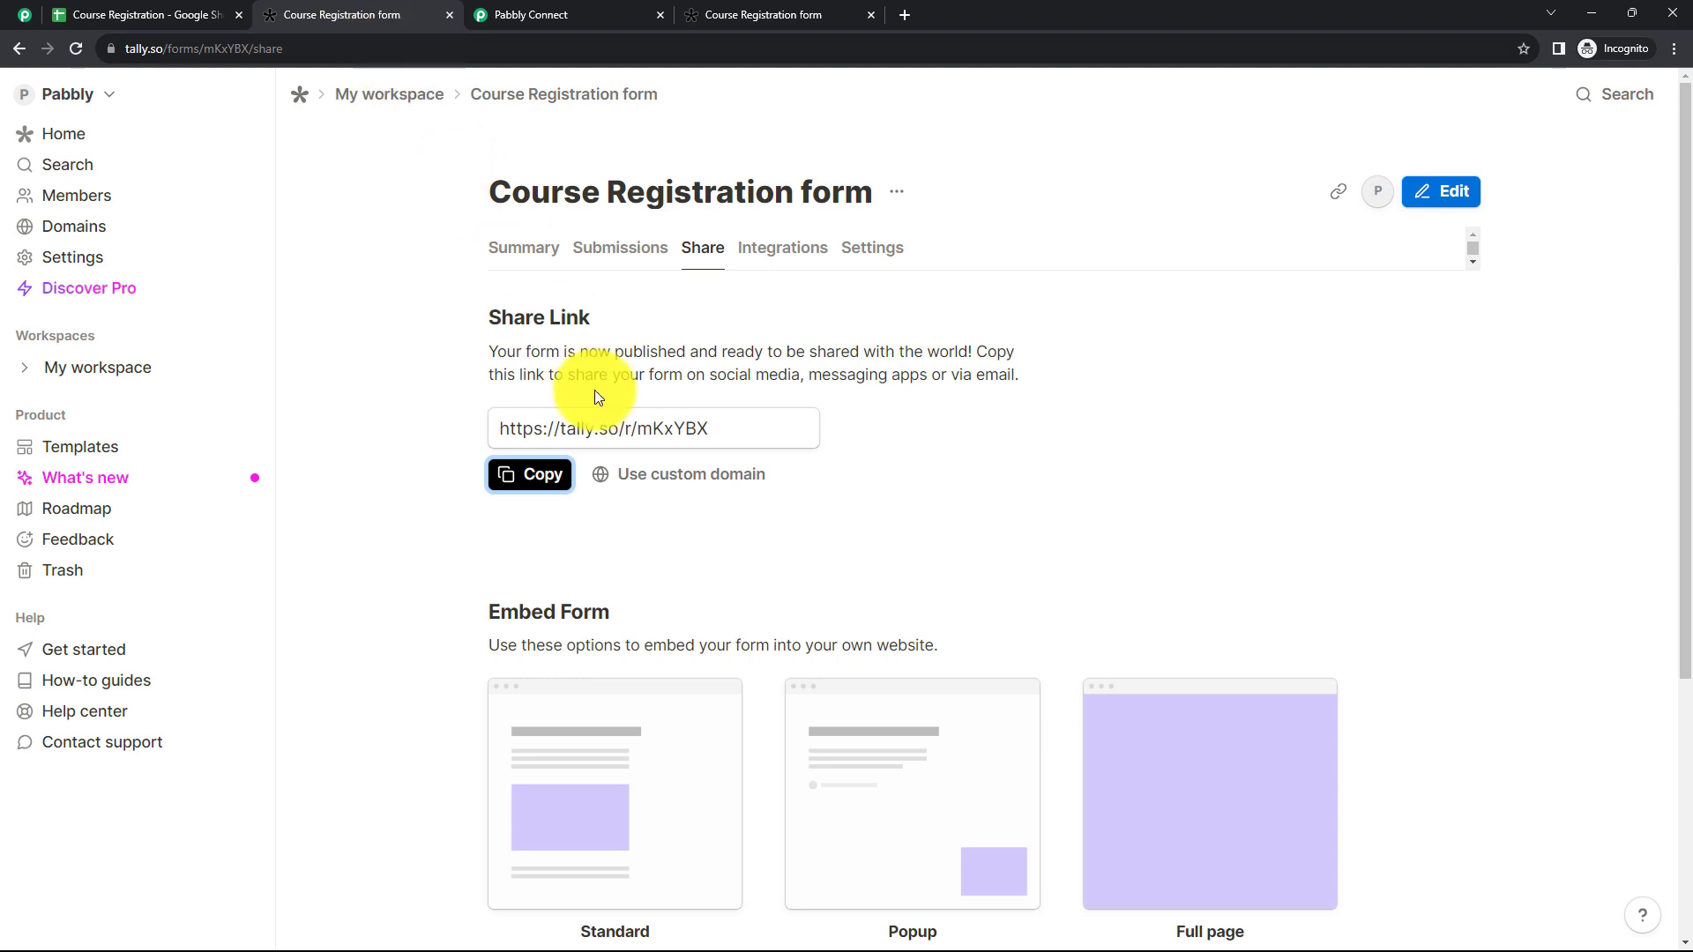
click(527, 476)
click(903, 25)
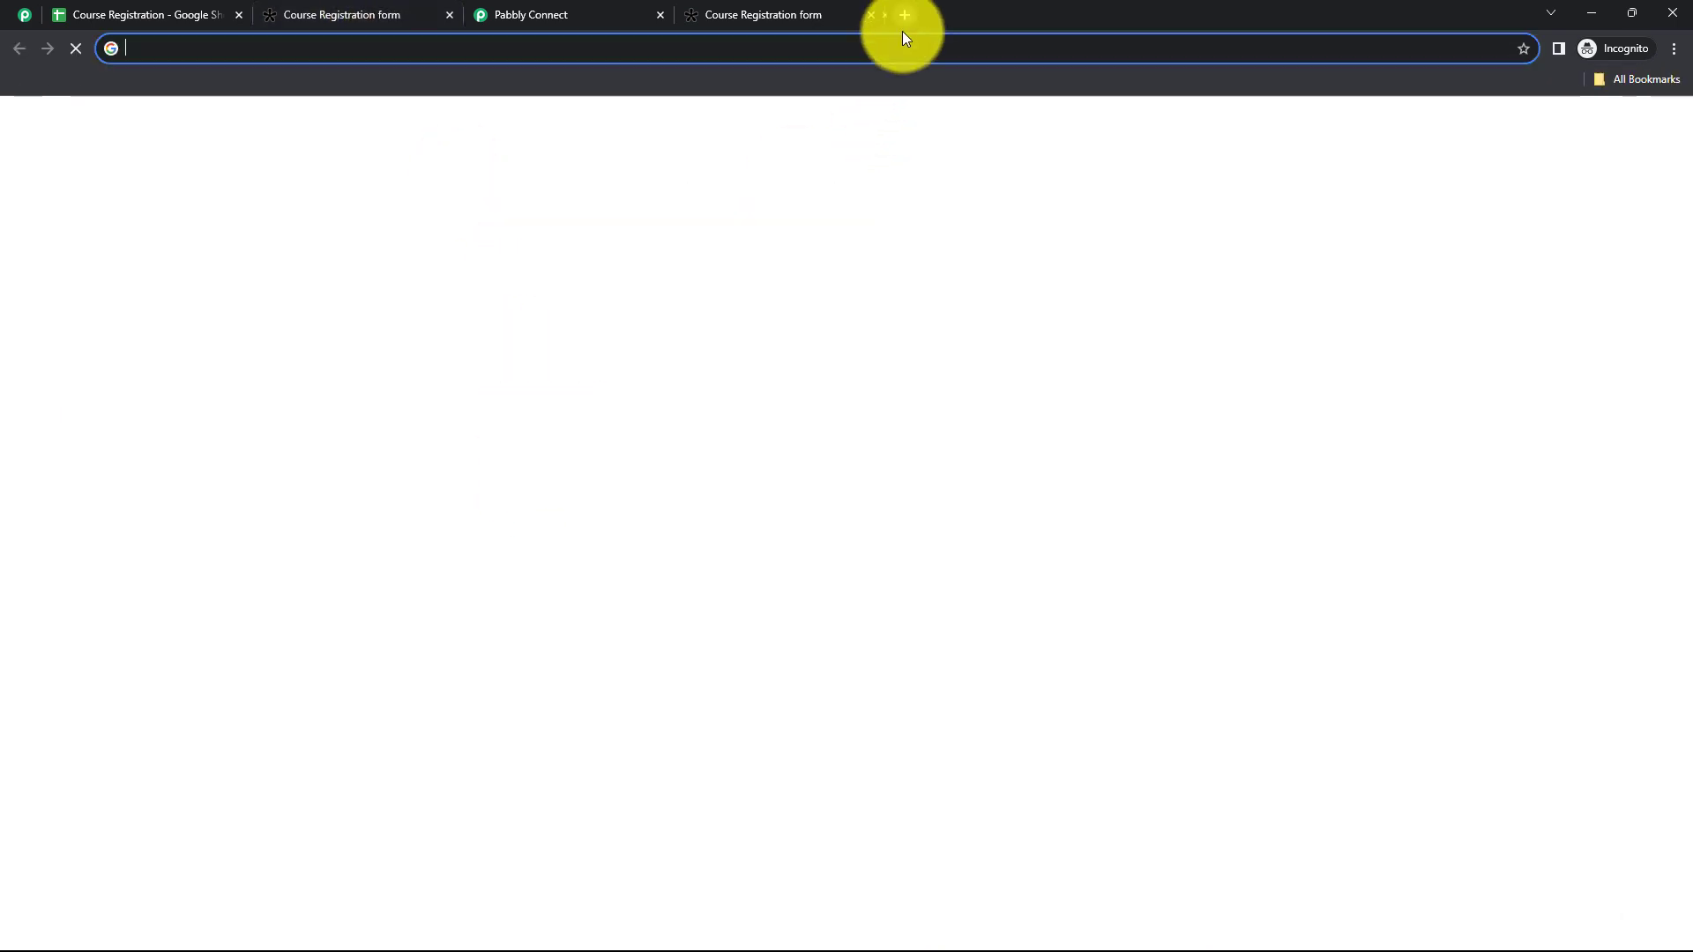
key(ctrl+v)
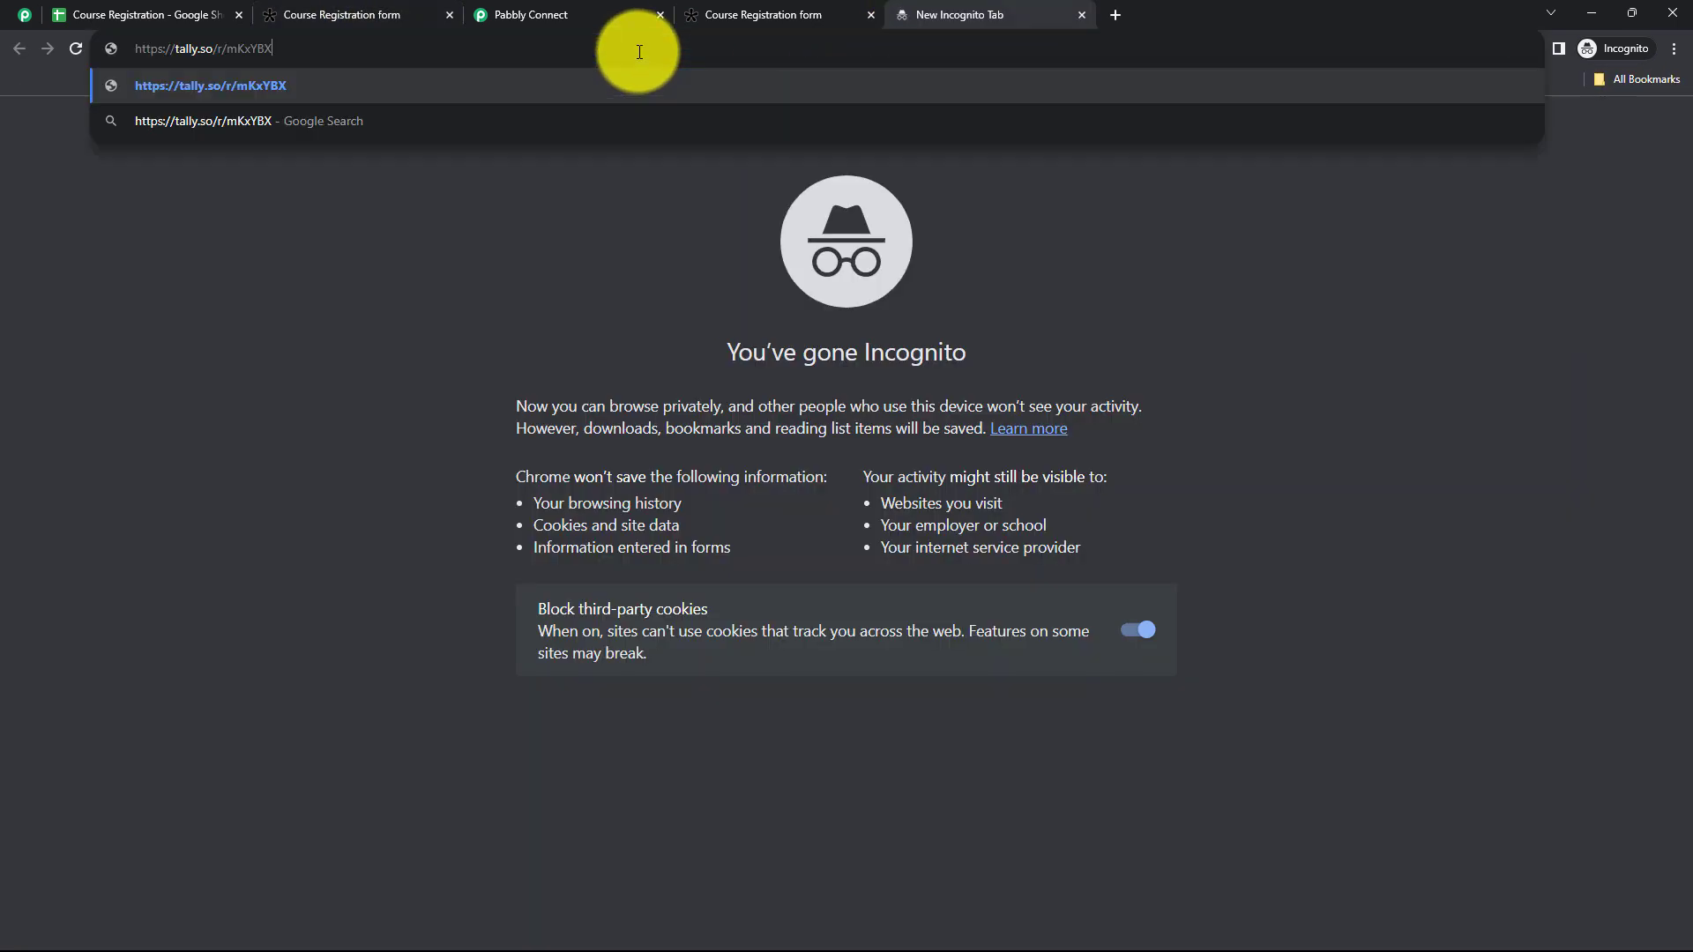
key(Return)
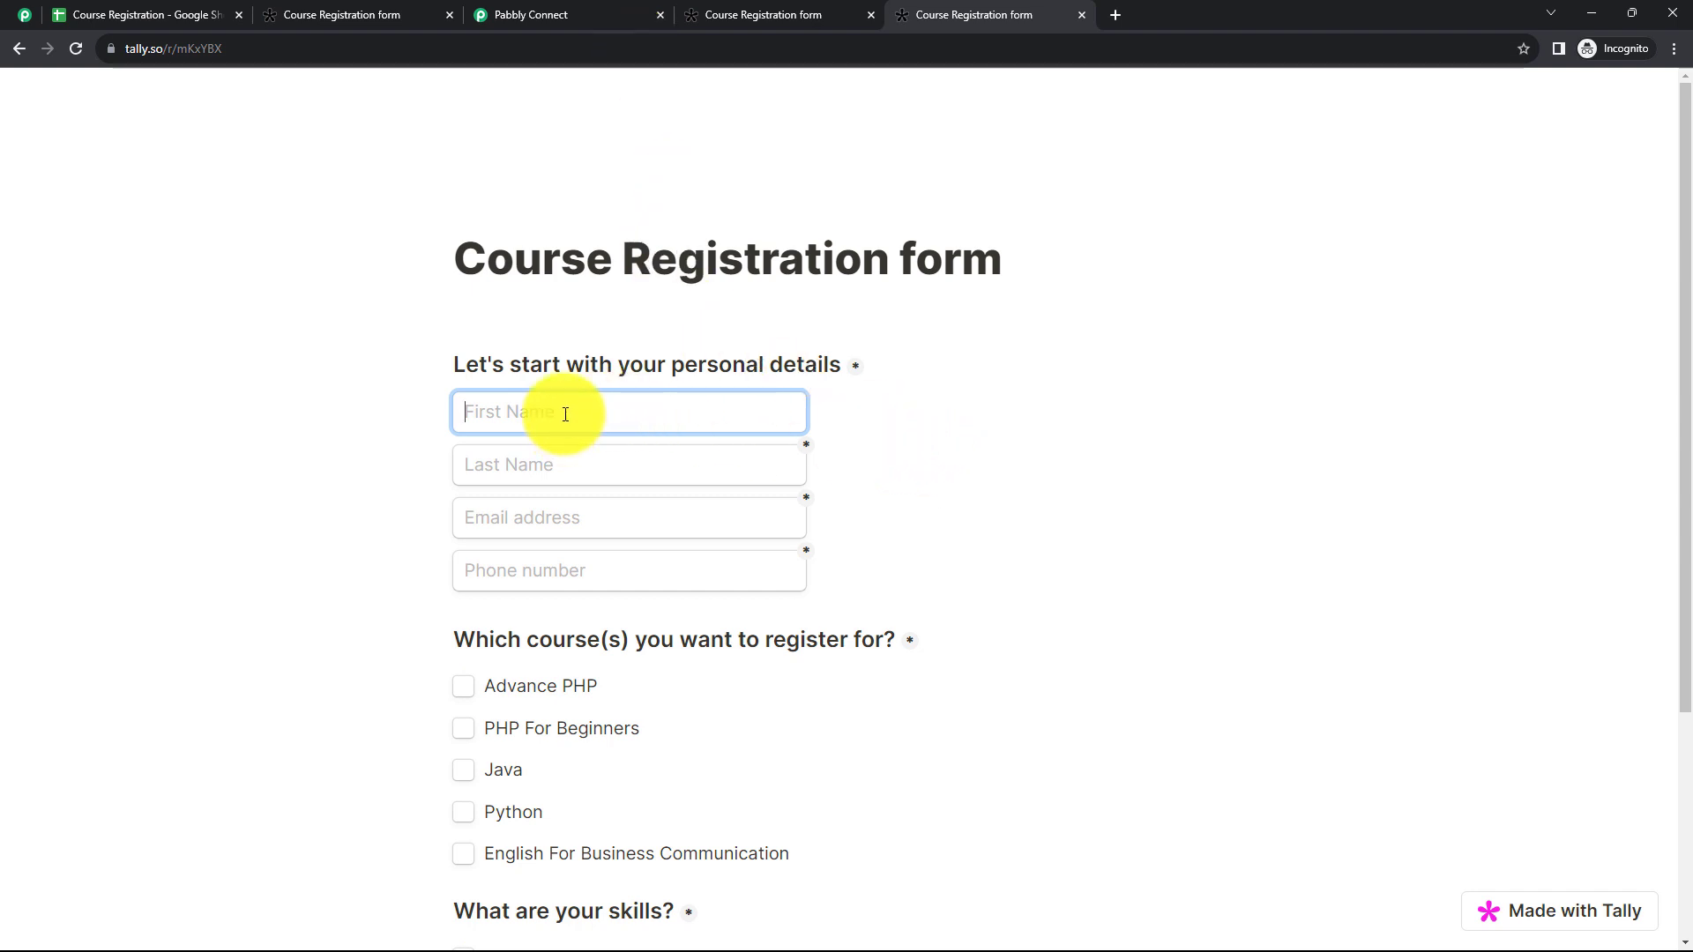
Step: Fill in the form's personal details with a test first name, last name, email address and phone number
text(Test)
click(505, 482)
text(User)
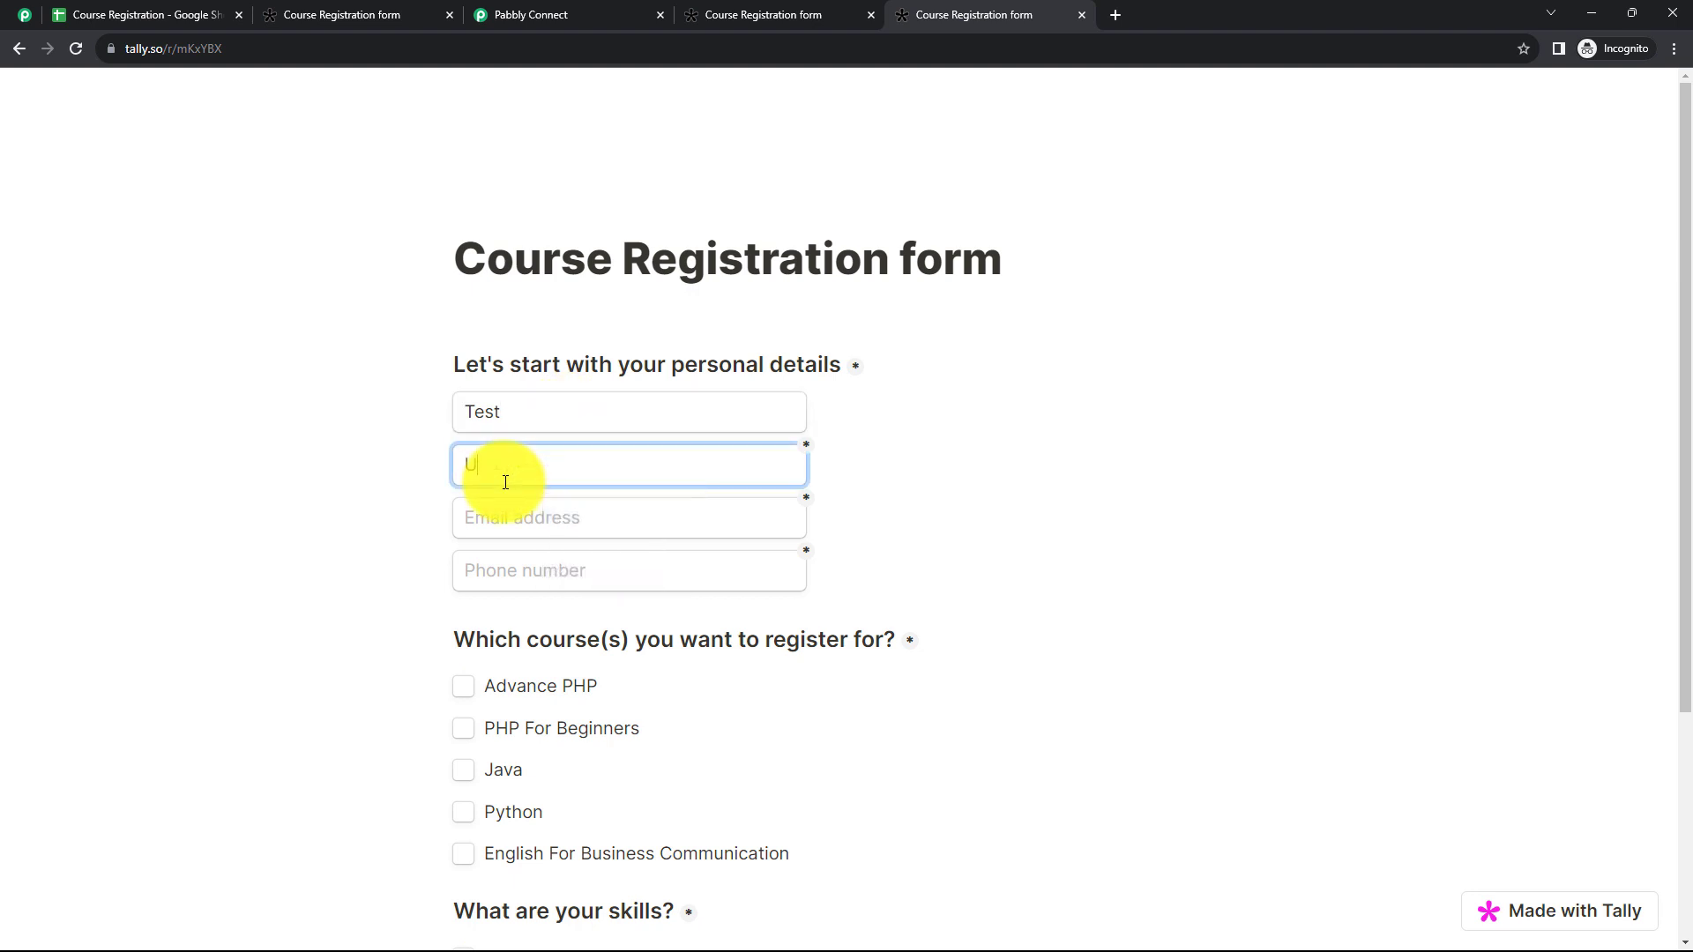
click(522, 535)
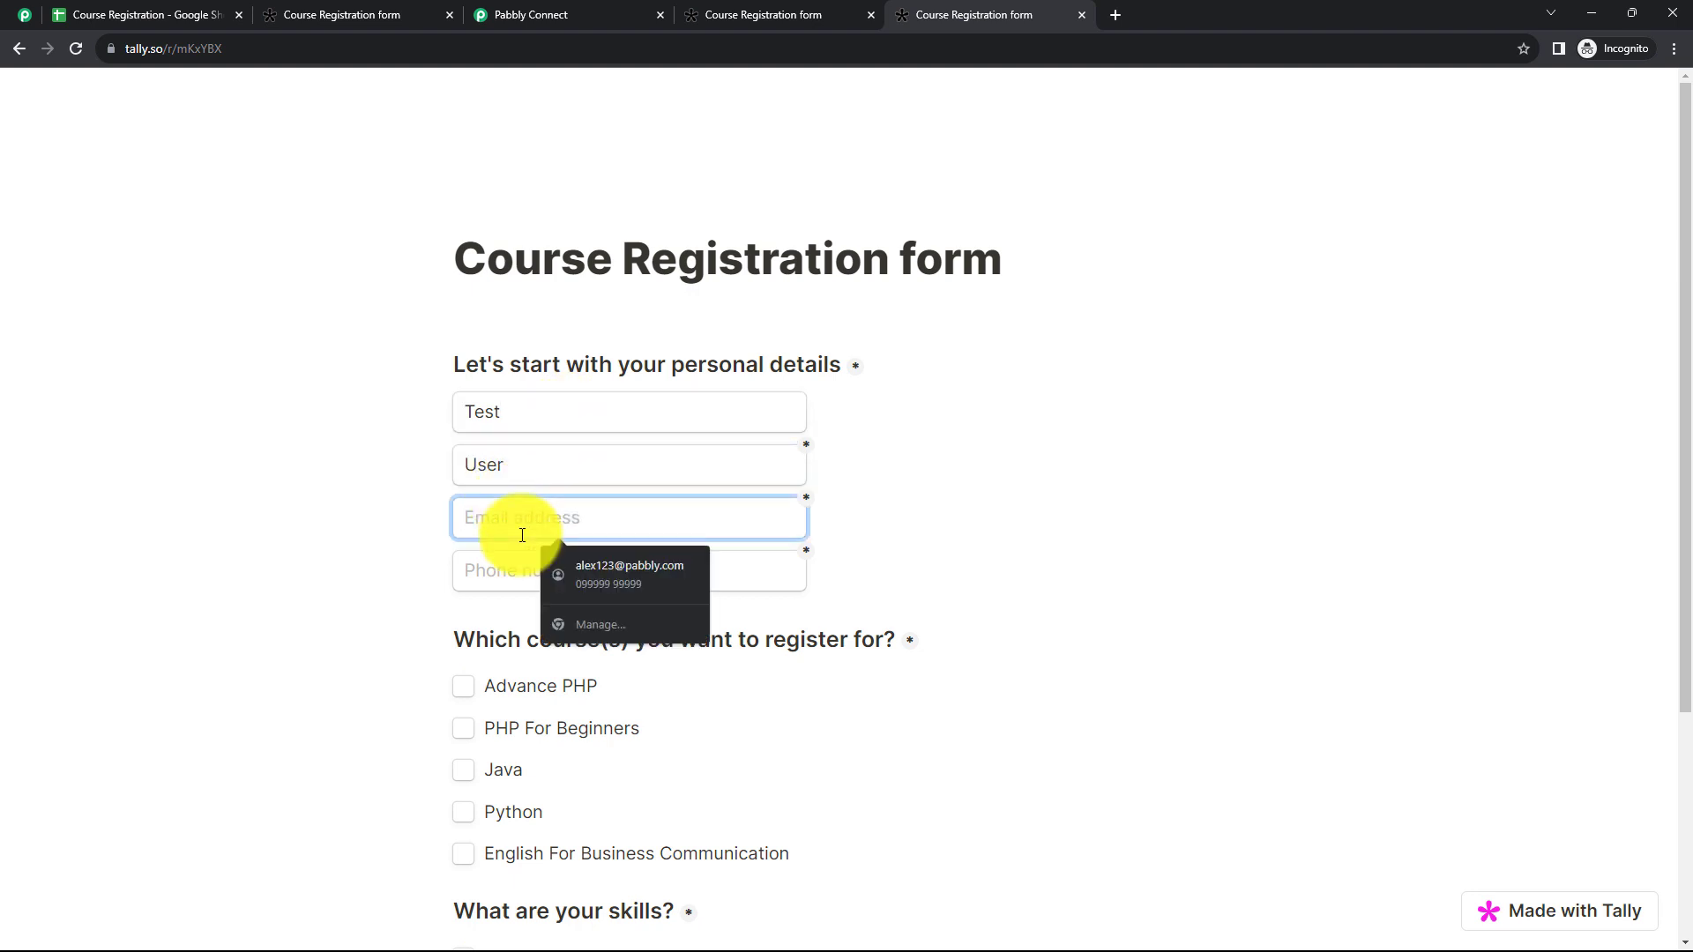
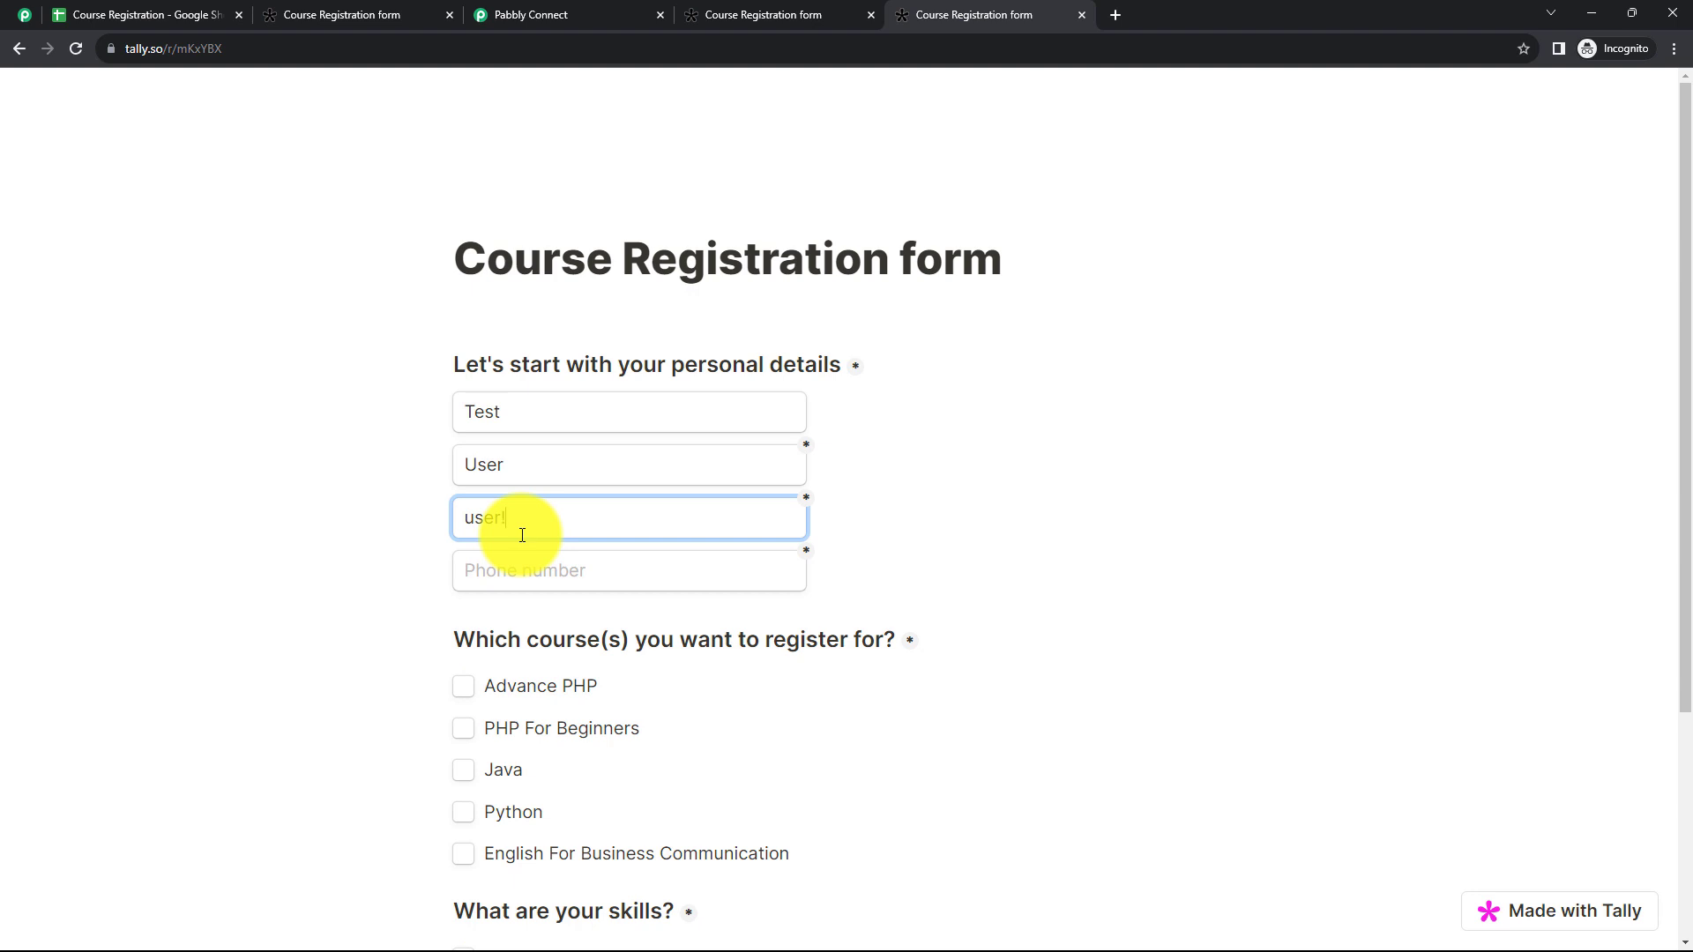
click(513, 570)
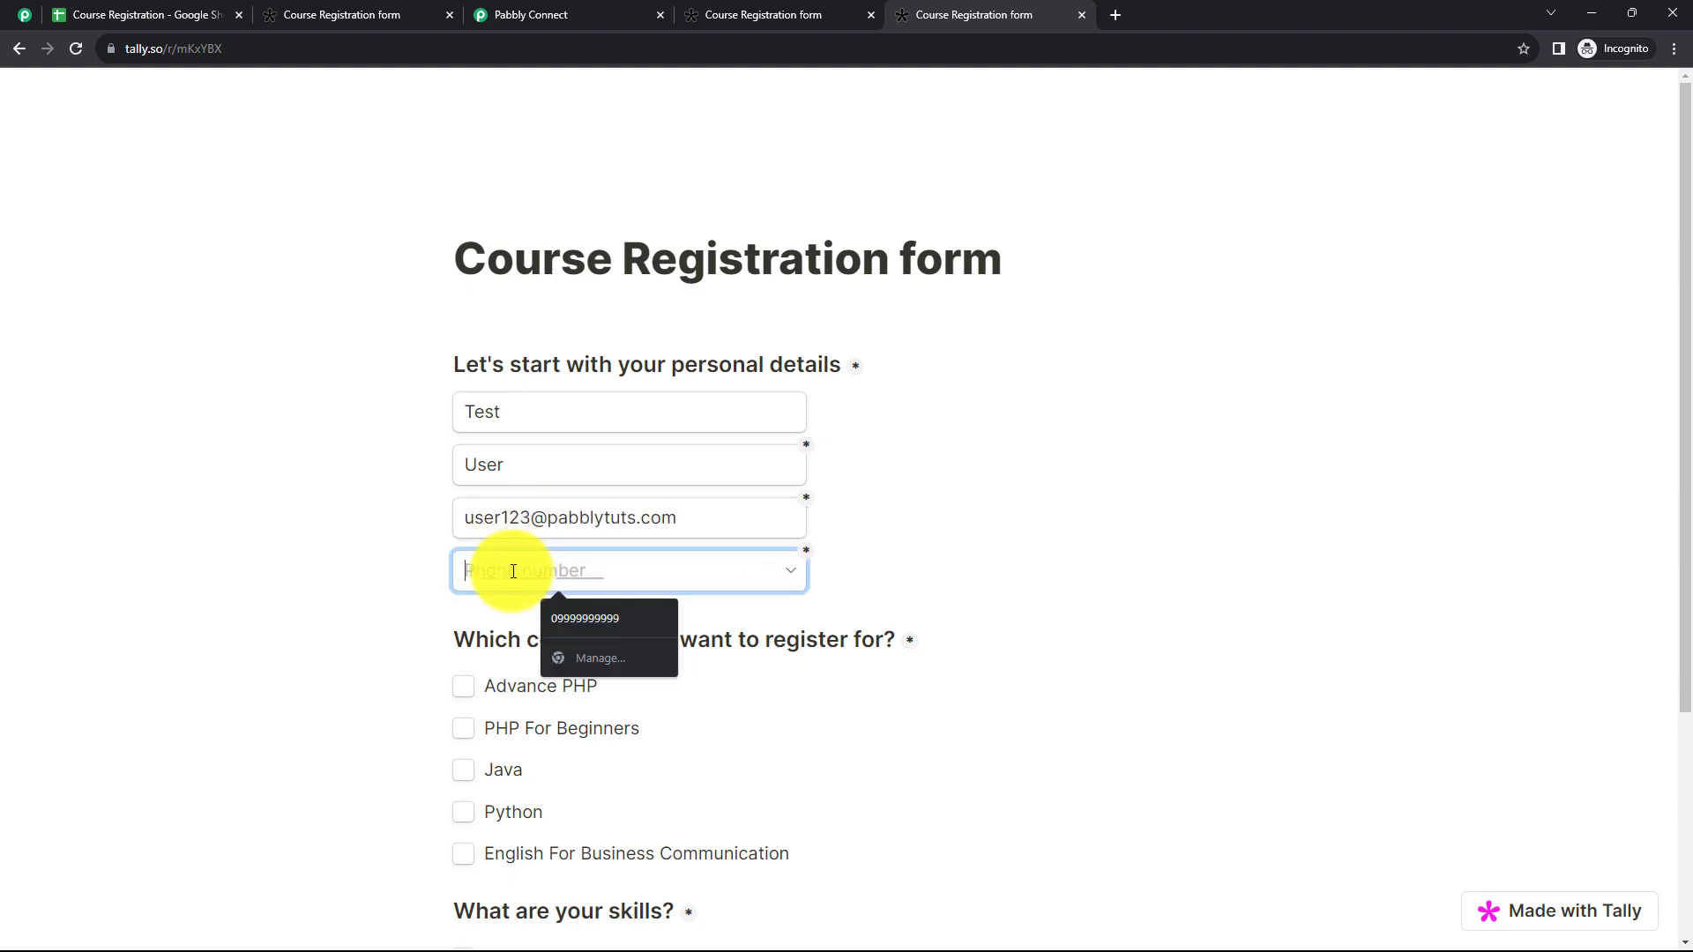
text(9999999999)
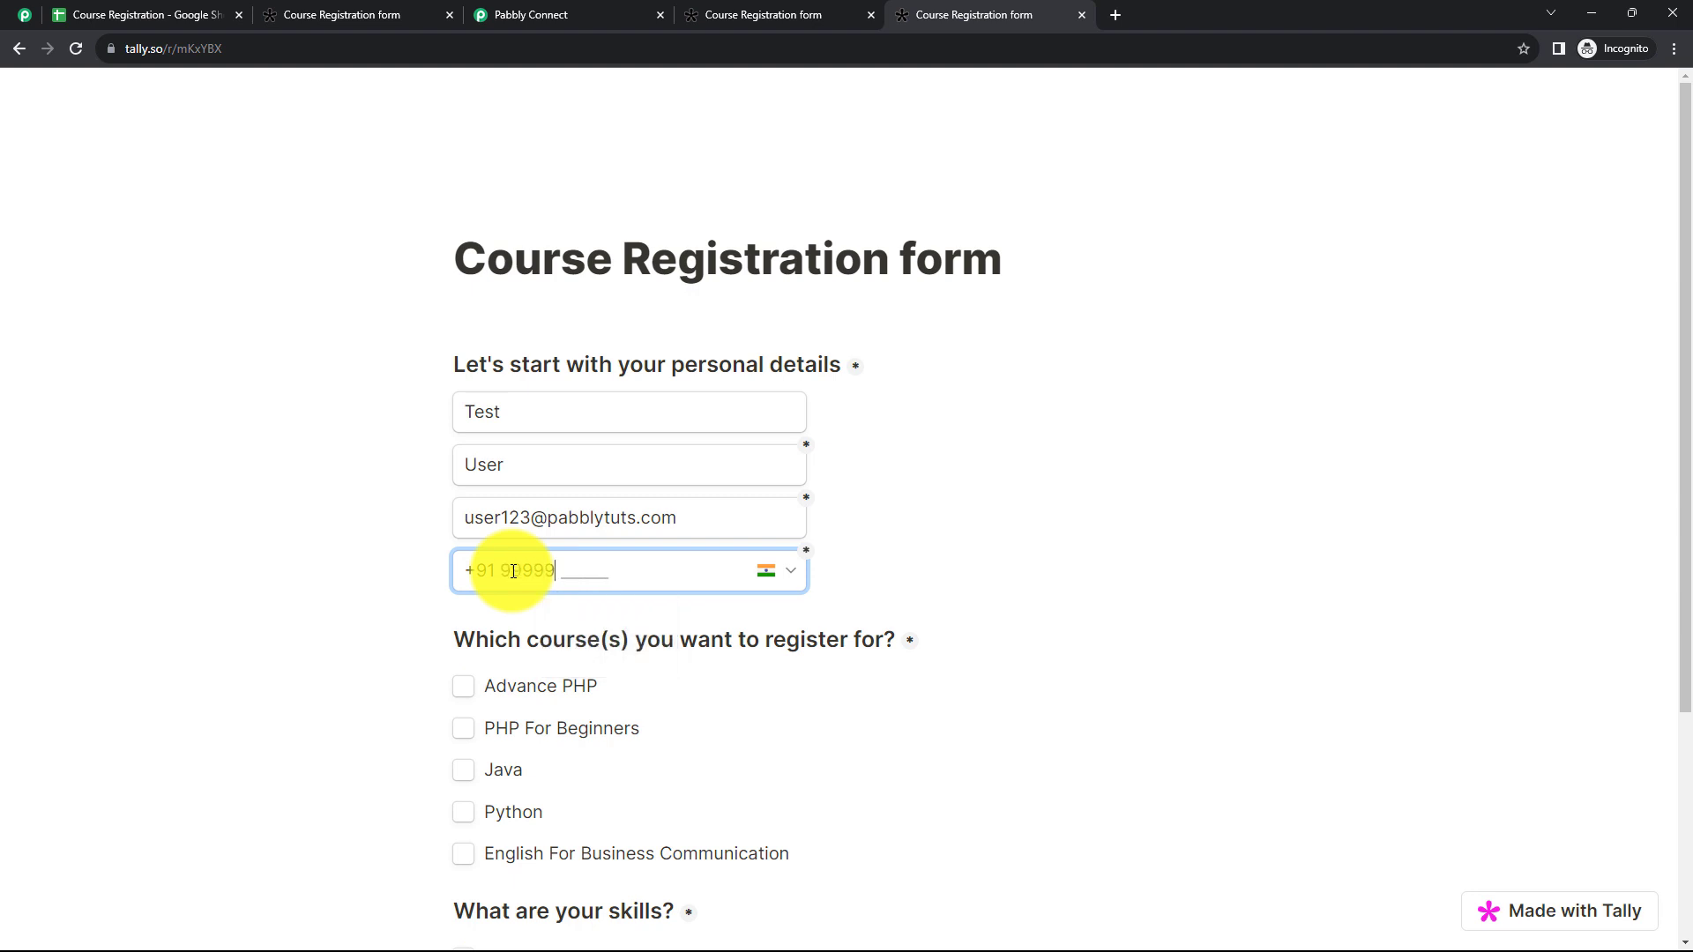
Step: Select Java, Python and English For Business Communication as the courses to register for
scroll(511, 578, down, 2)
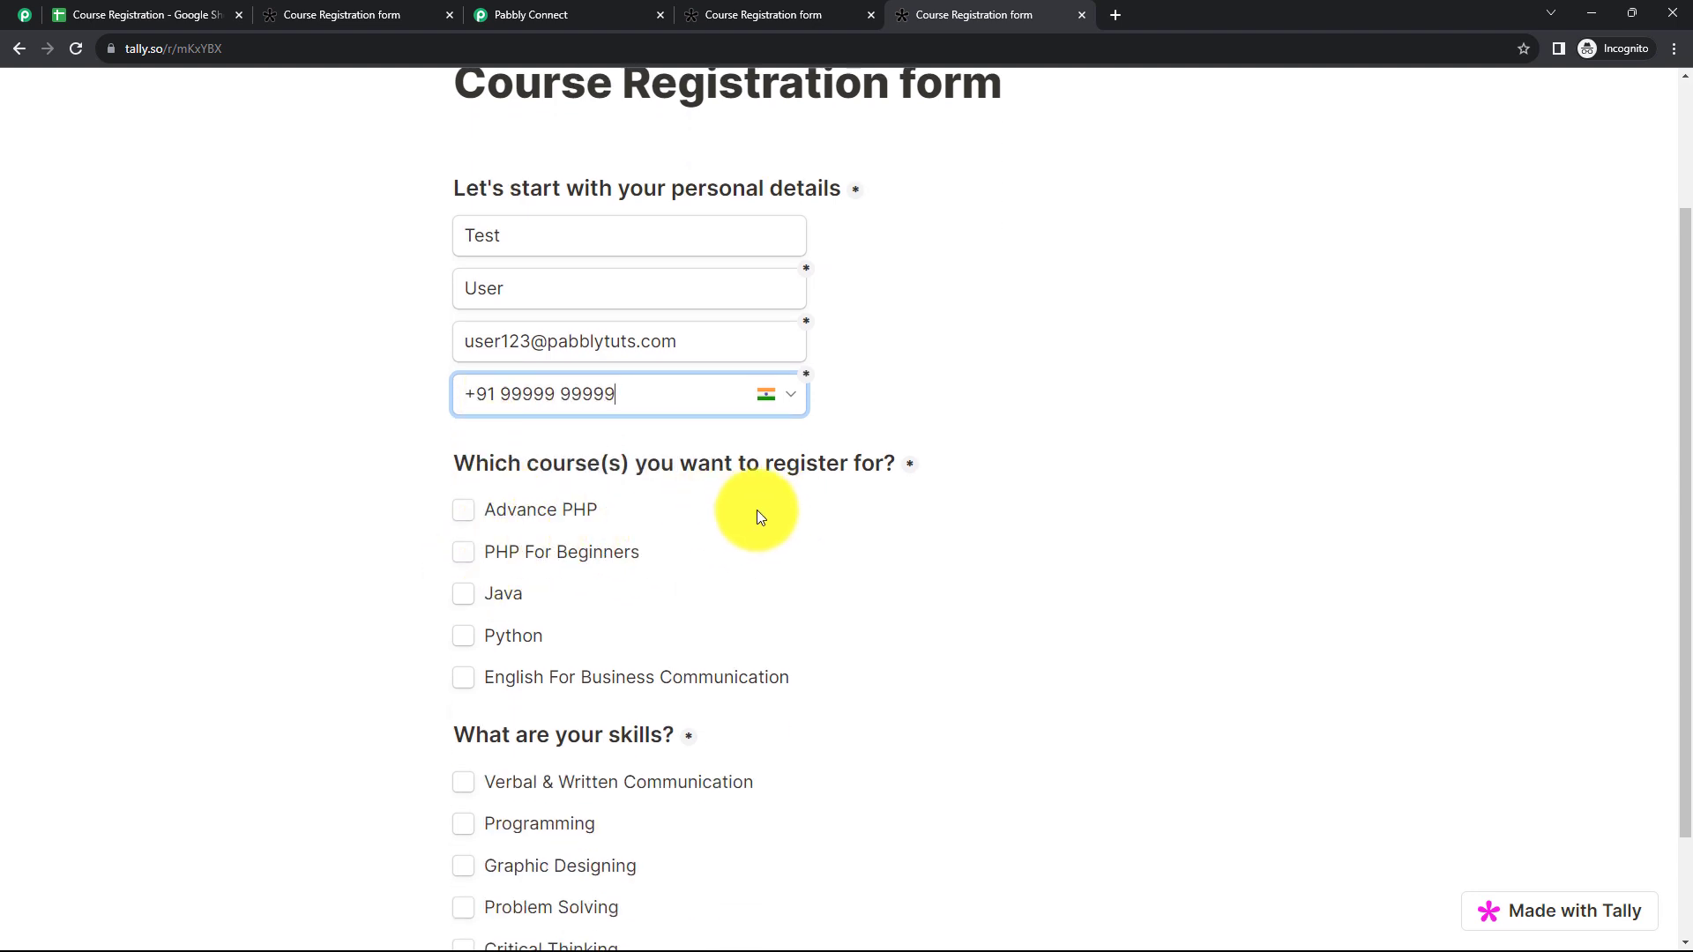
click(460, 634)
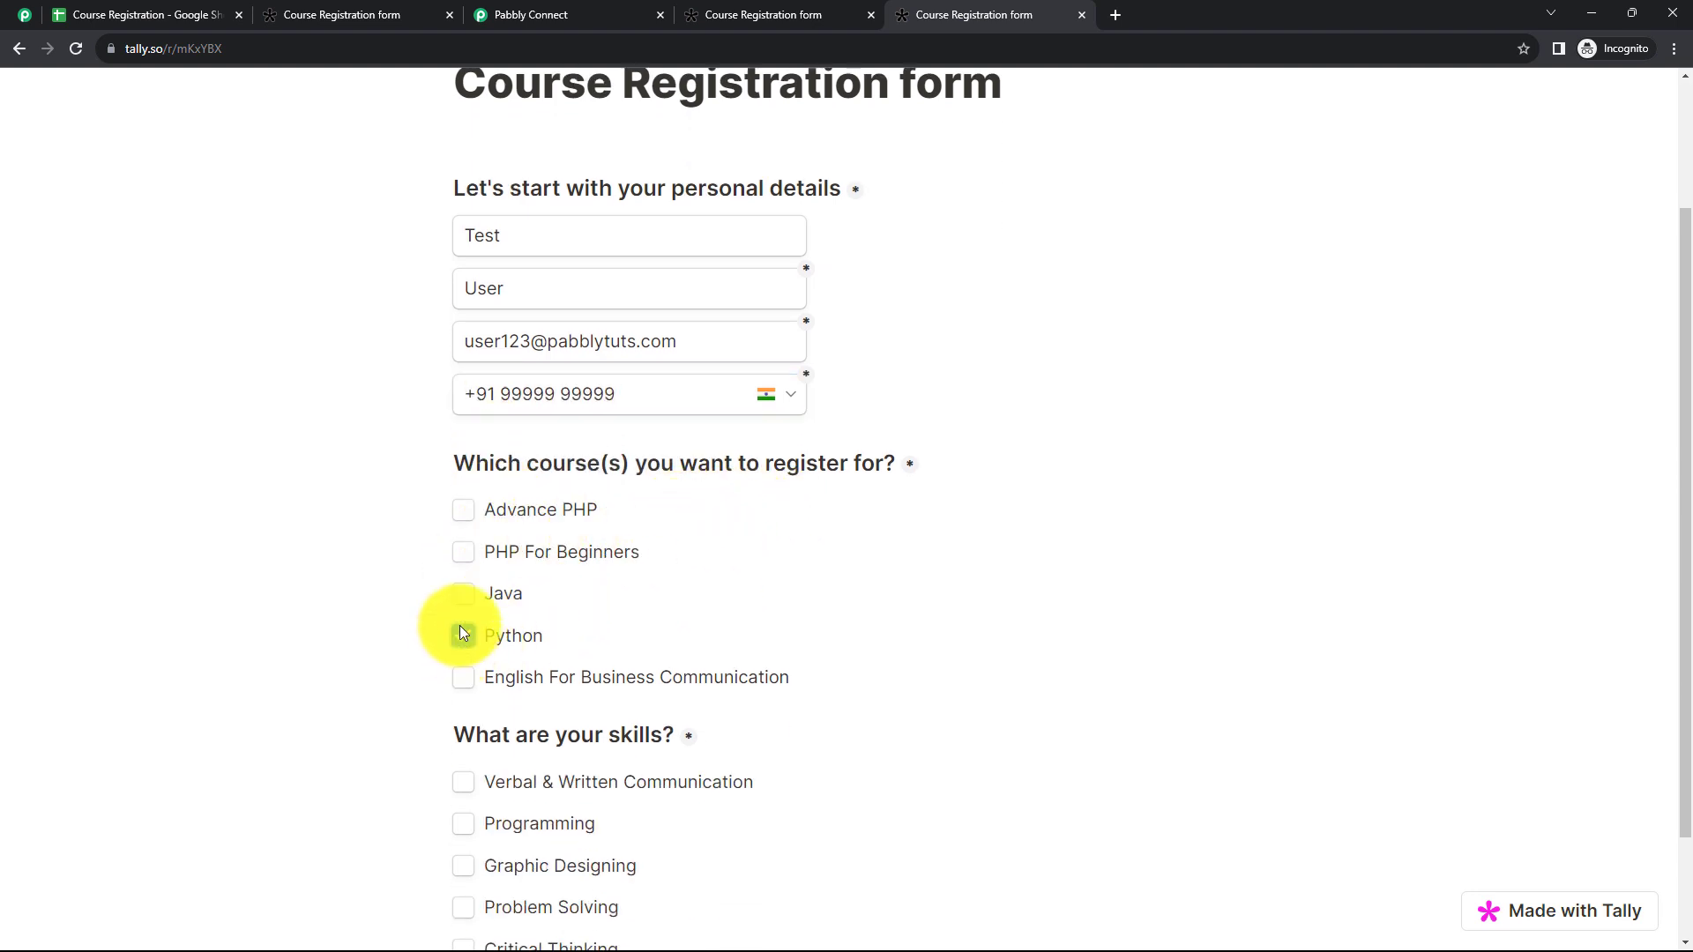
click(461, 595)
click(467, 682)
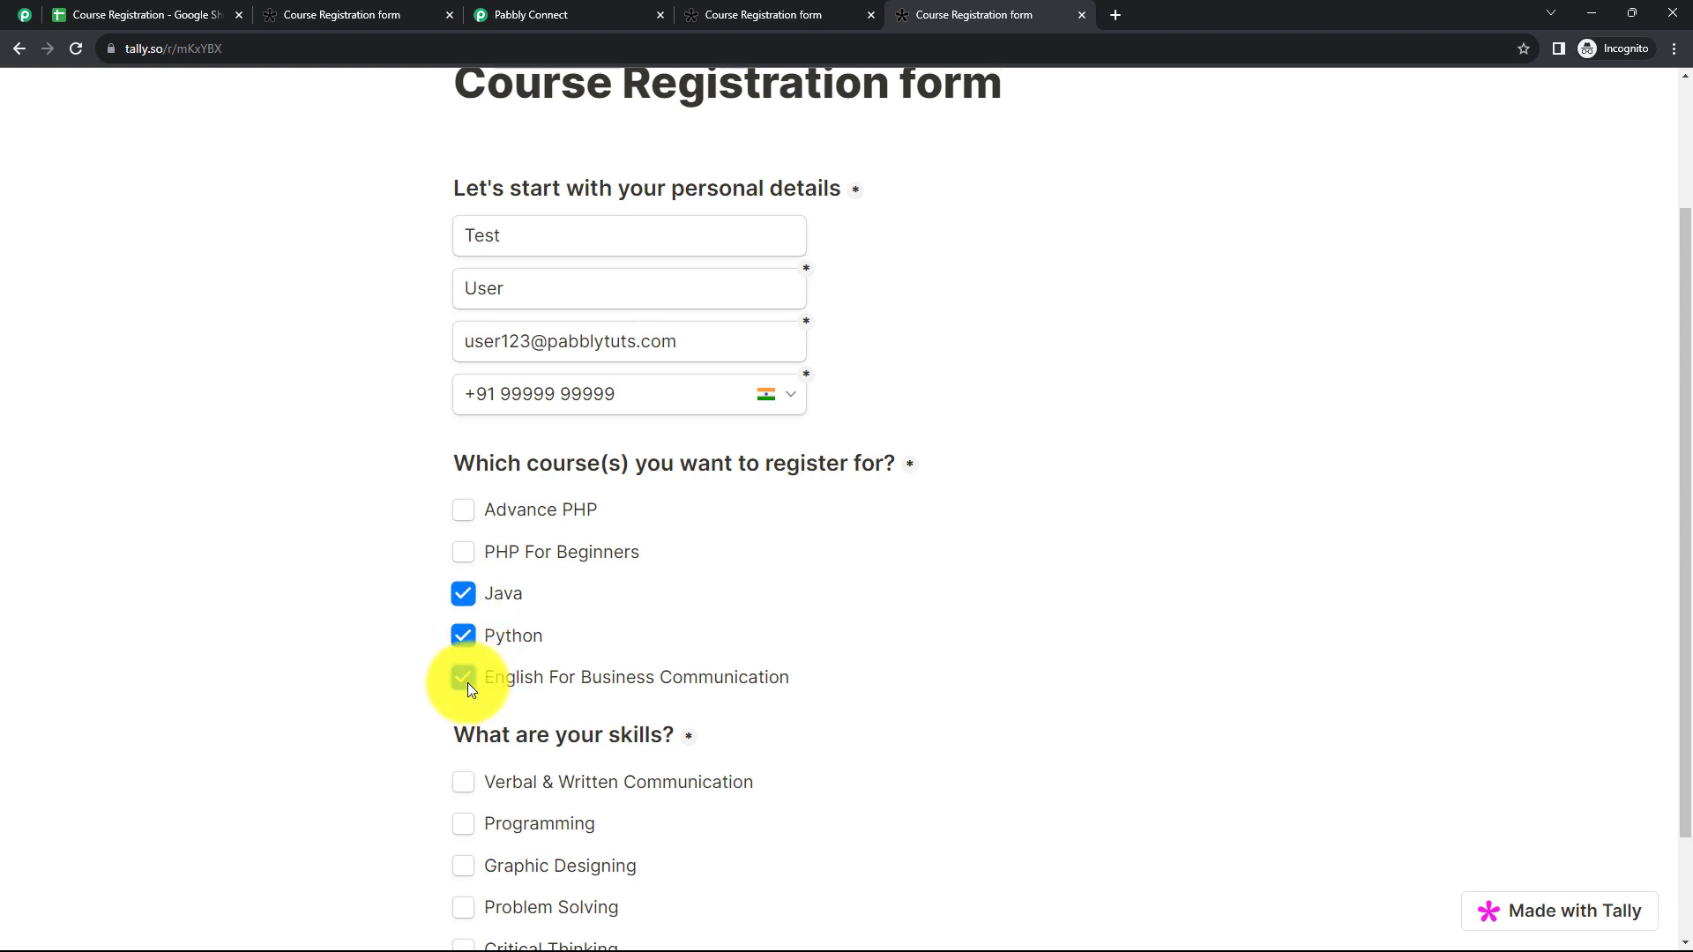
Step: Select Verbal & Written Communication, Graphic Designing and Critical Thinking as skills, and submit the registration
scroll(684, 654, down, 2)
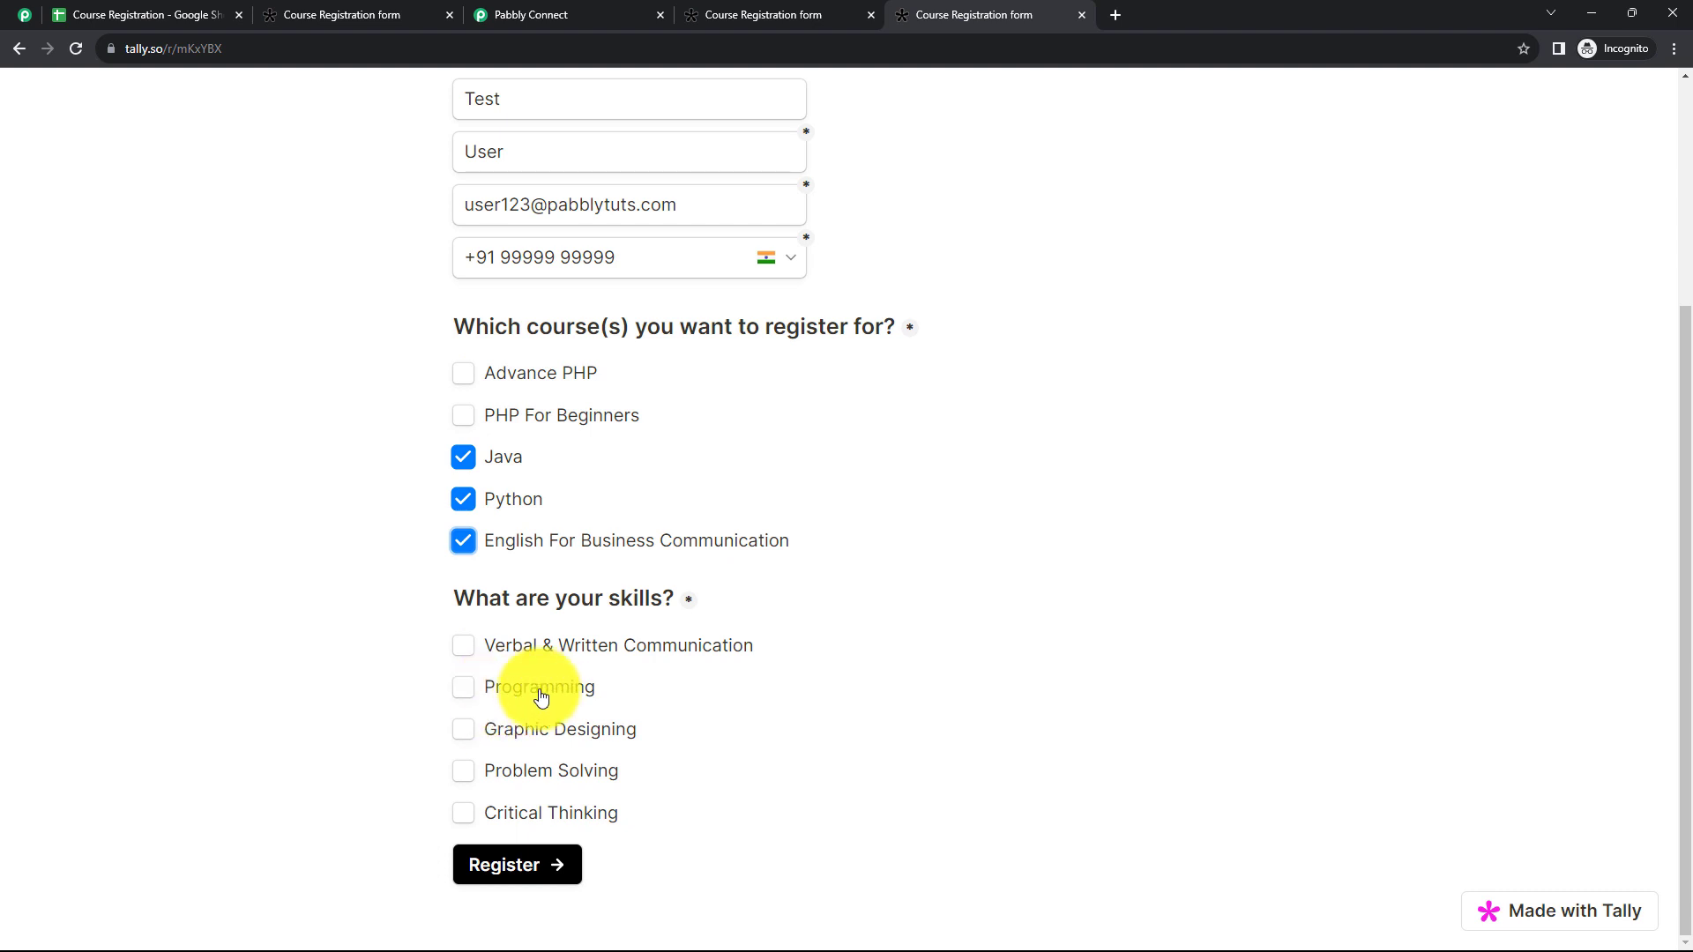
click(463, 648)
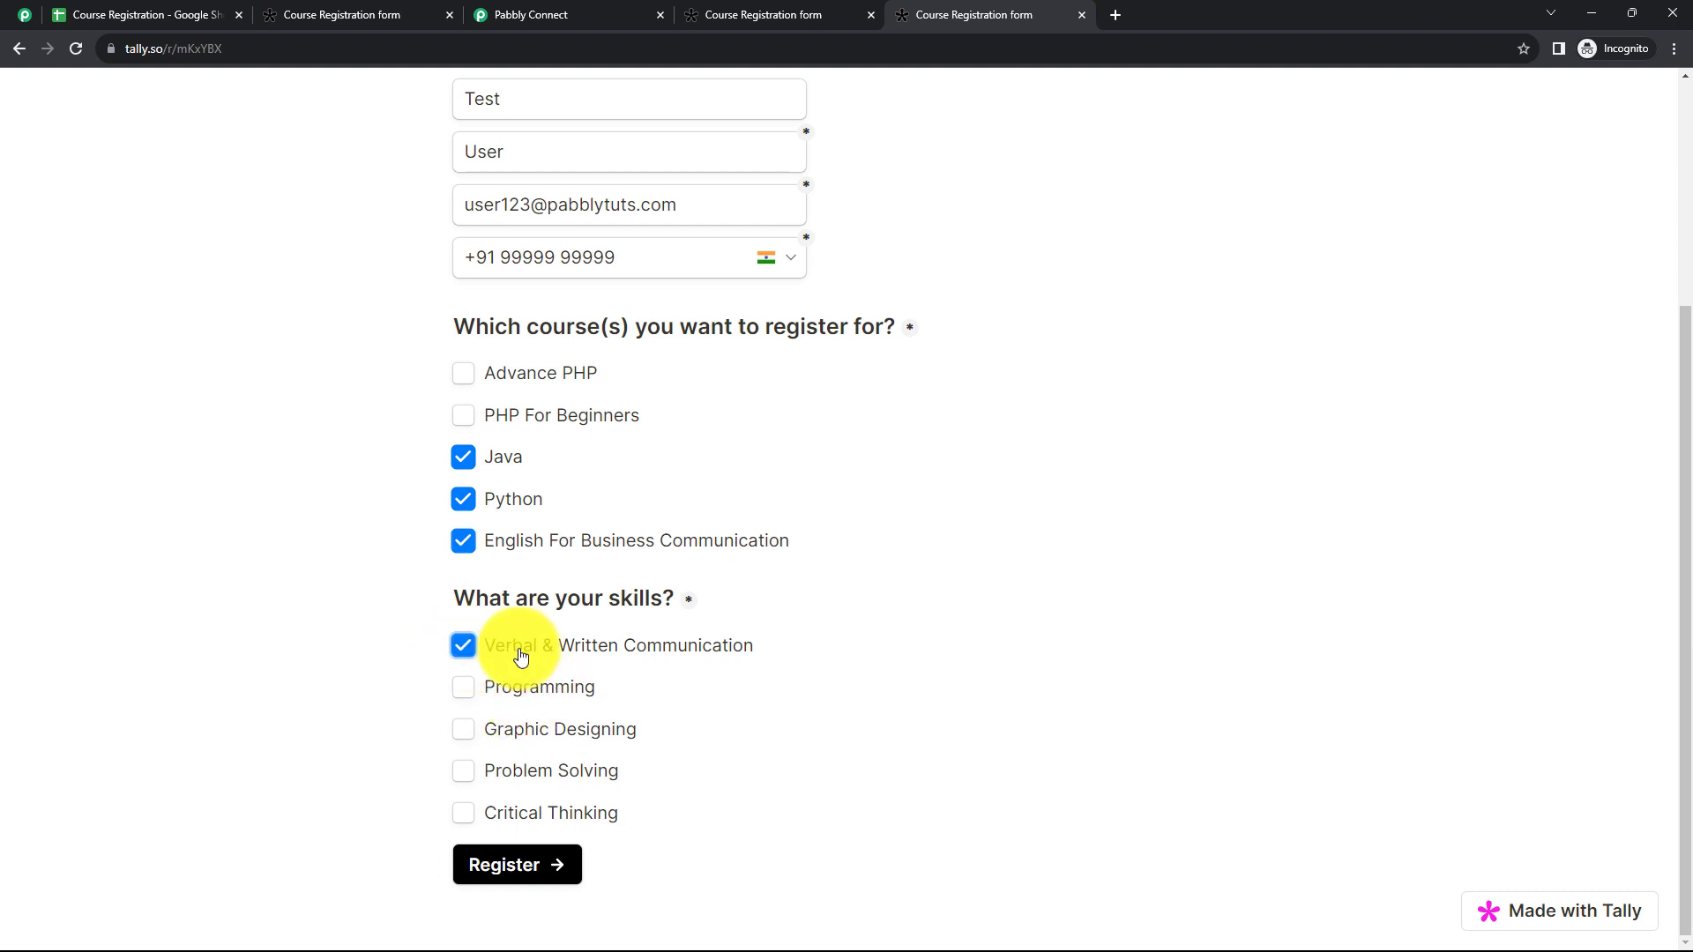
click(465, 729)
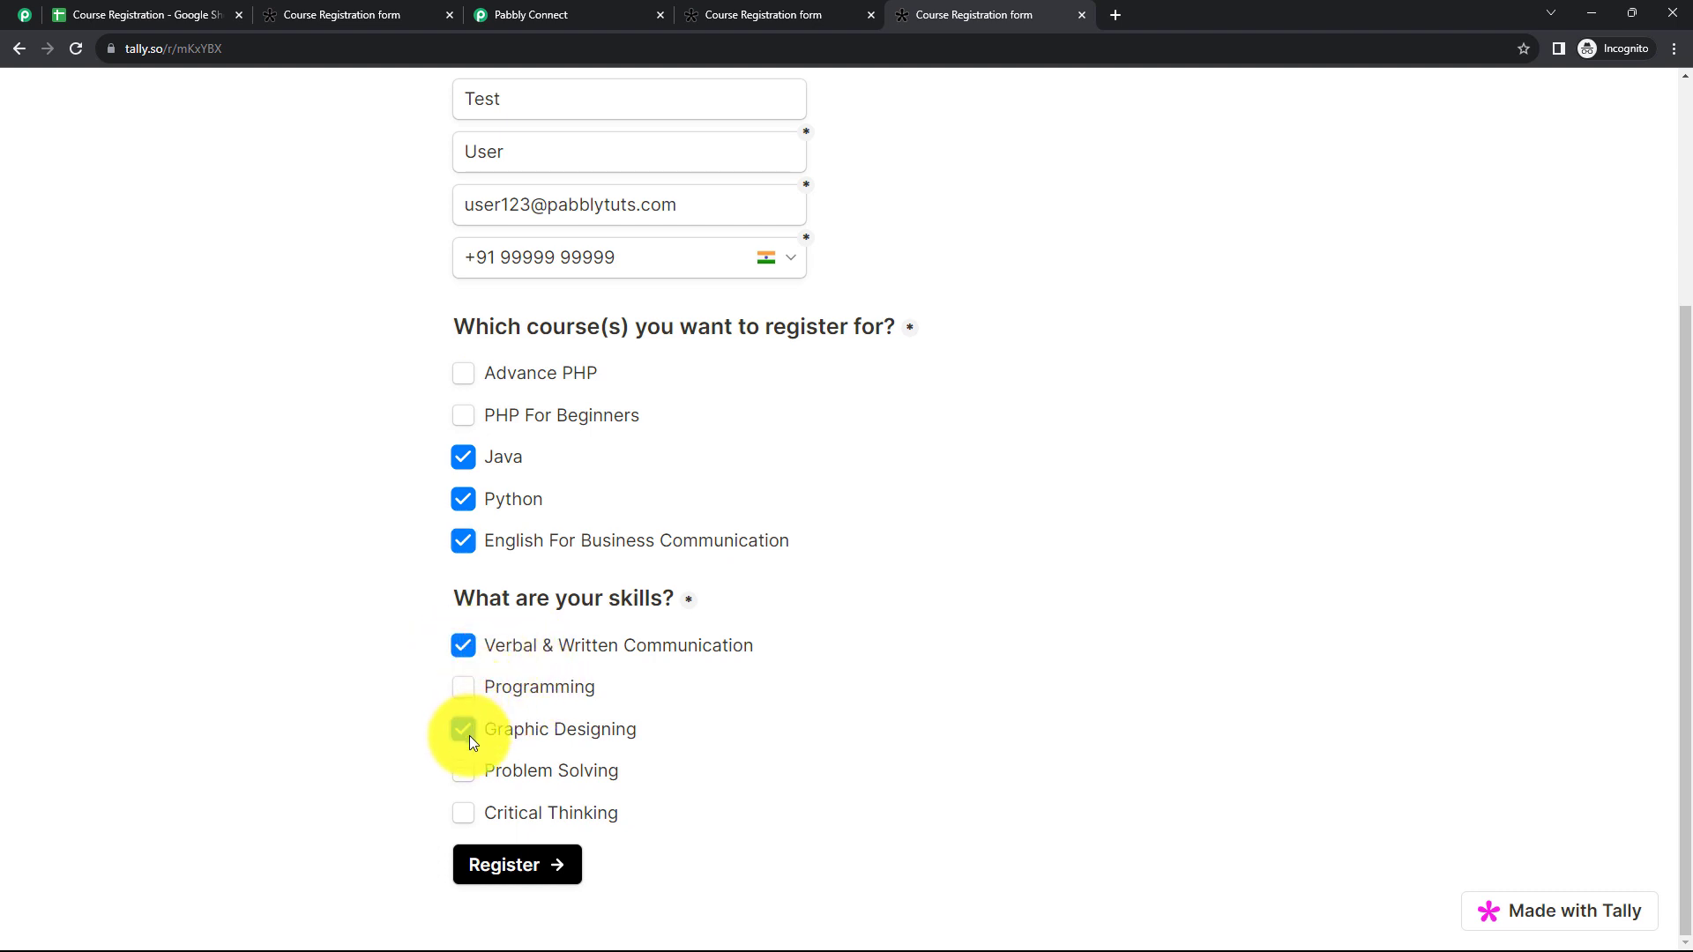
click(465, 812)
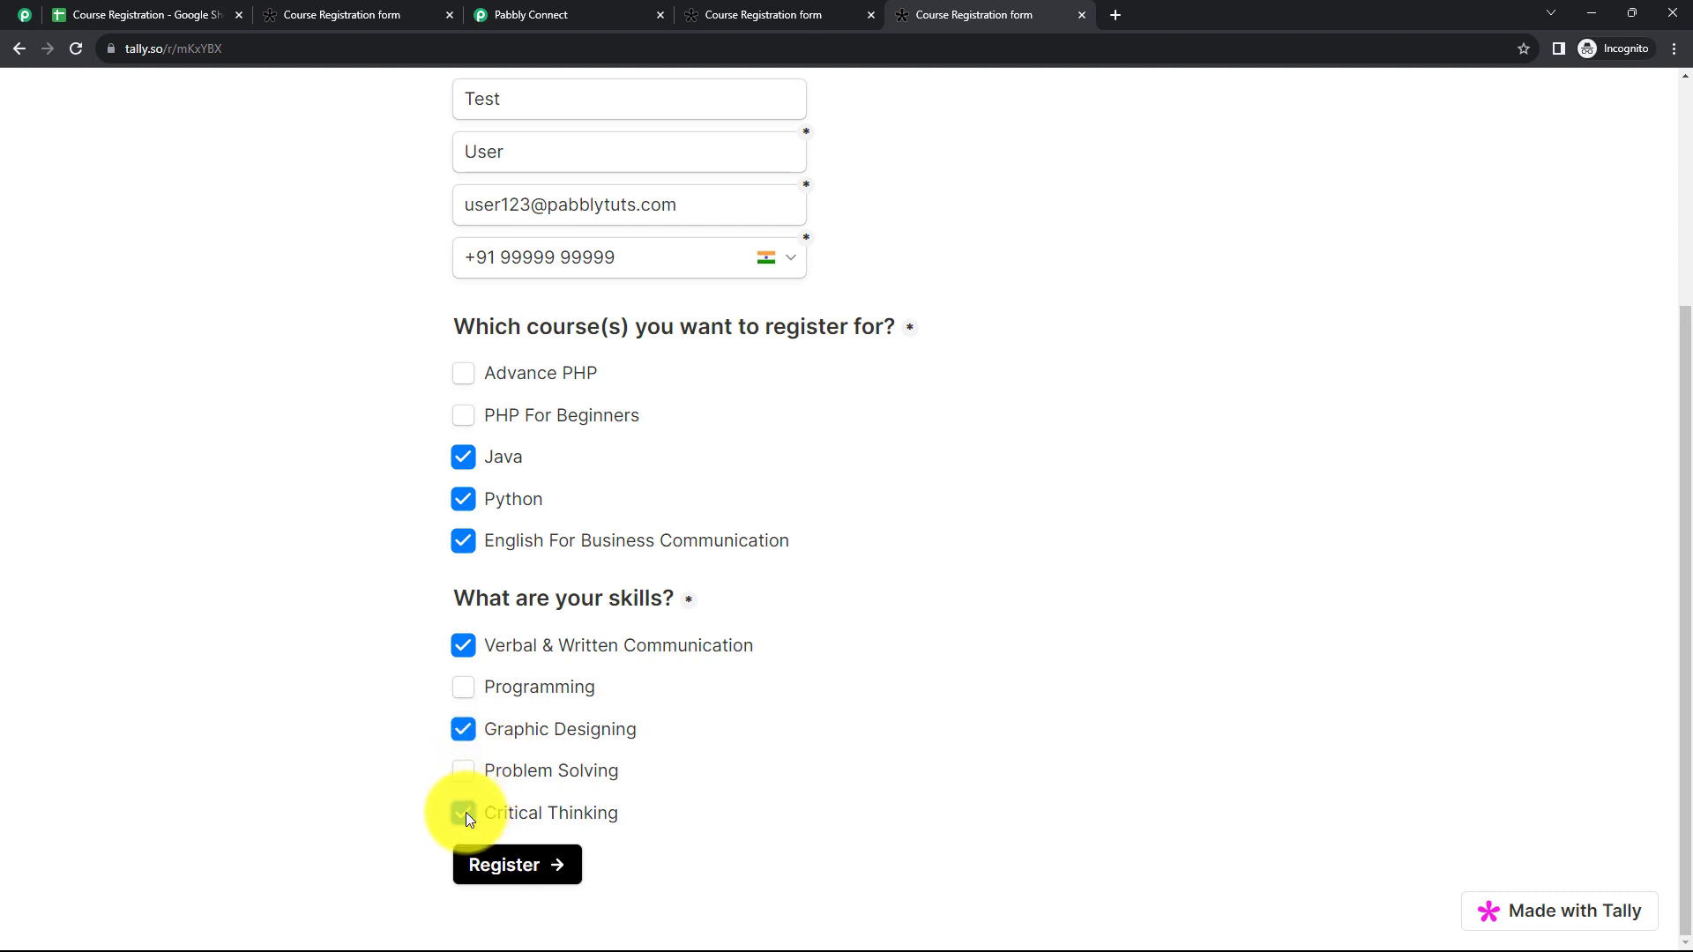
click(520, 866)
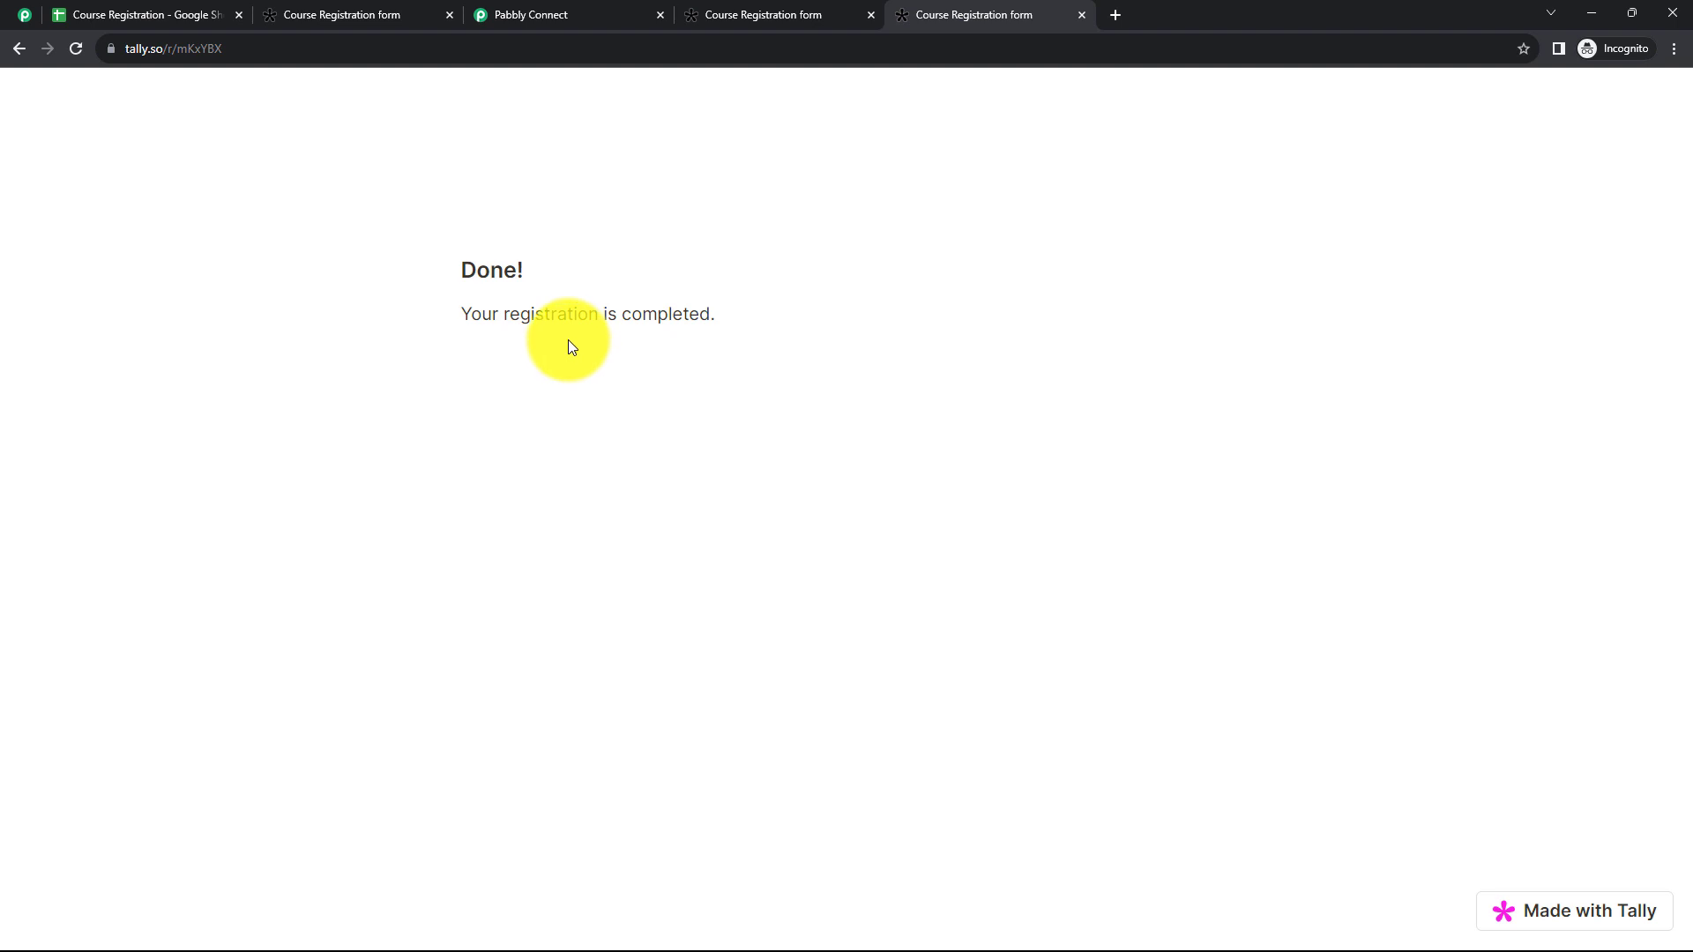
Step: Go back to the Pabbly Connect workflow, and check the Course Registration spreadsheet for the test submission's row
click(535, 16)
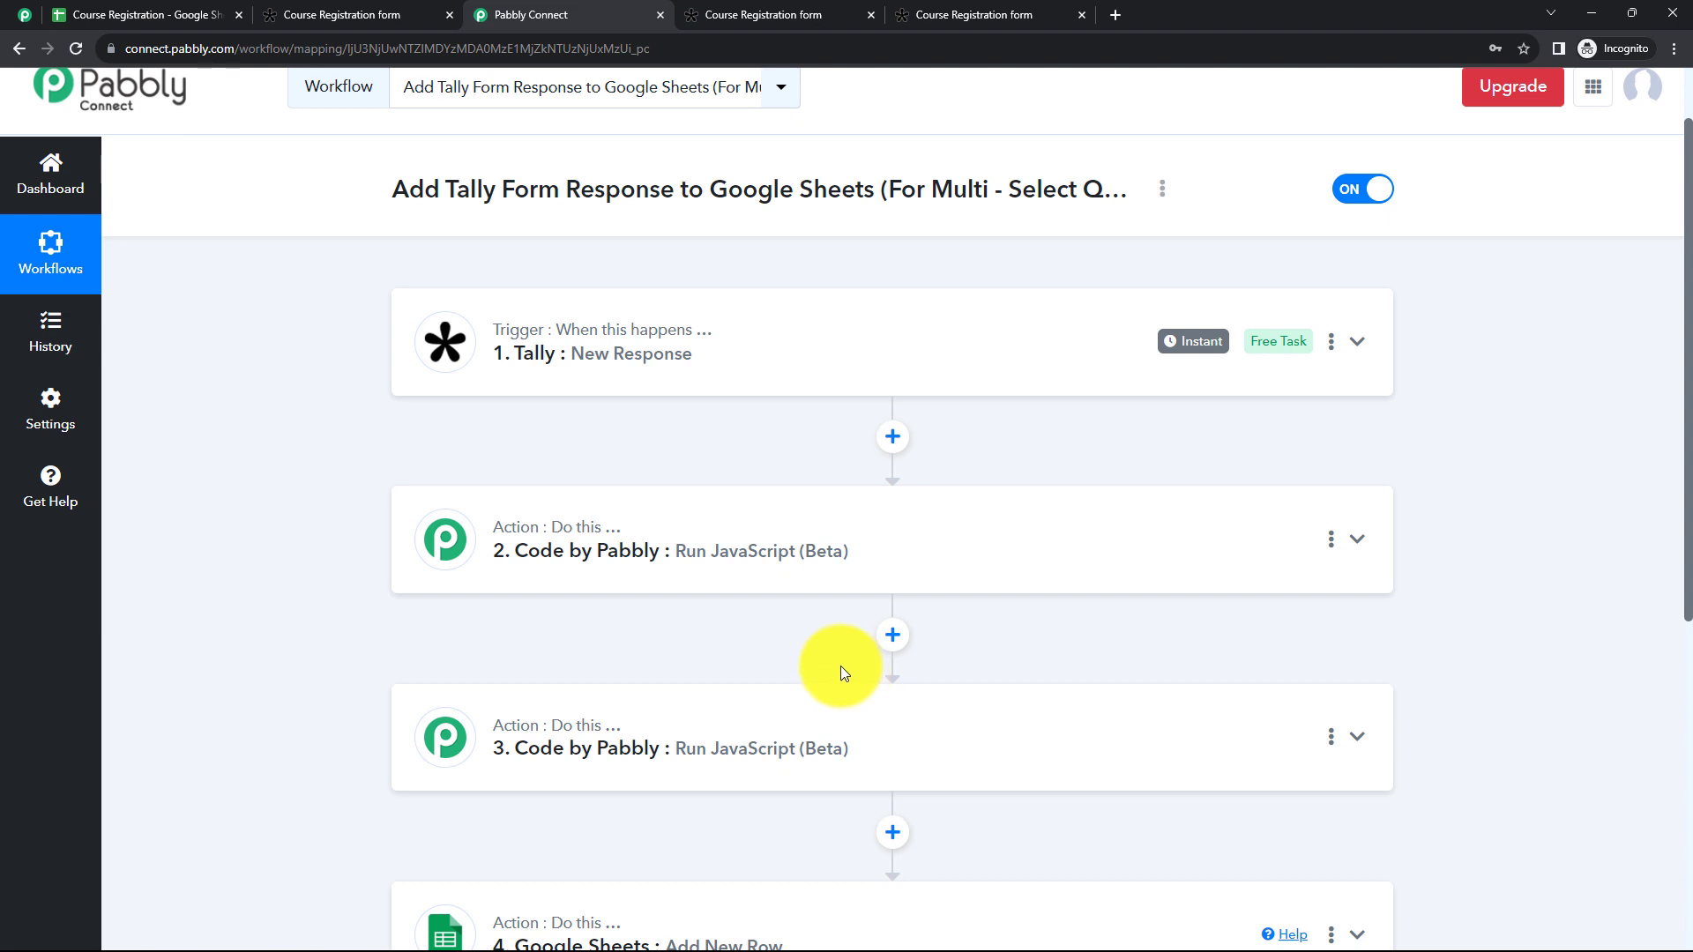
click(166, 23)
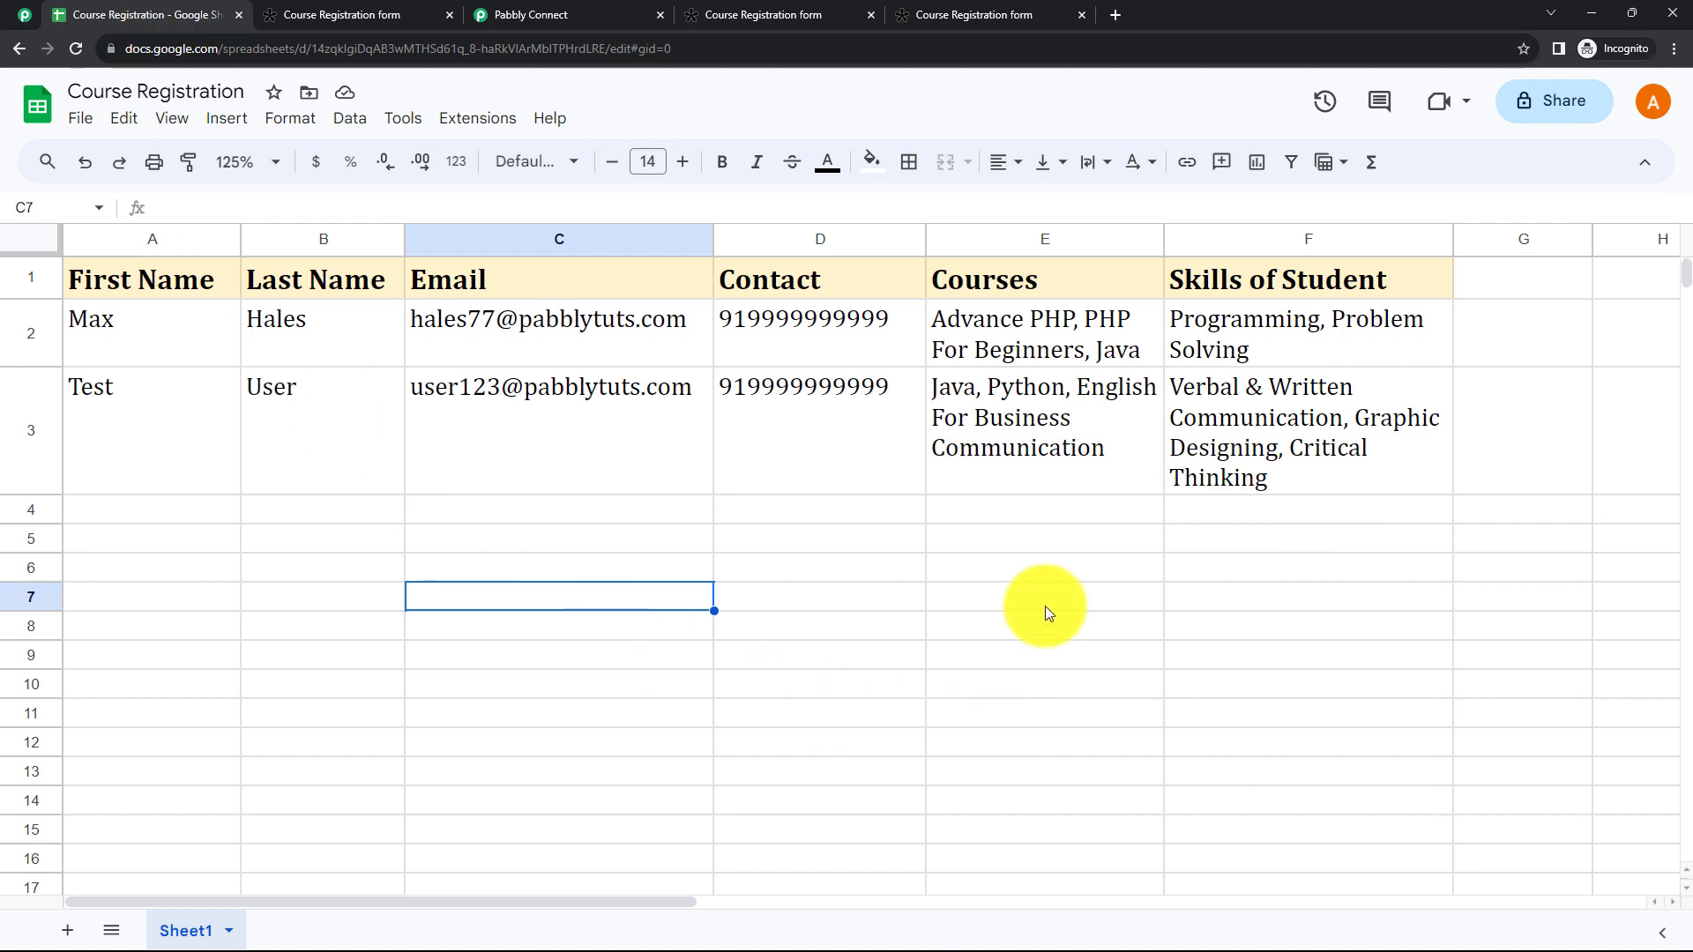
Step: Return to the Pabbly Connect workflow and bring up its share link, highlighting the link text before closing the sharing dialog
click(541, 27)
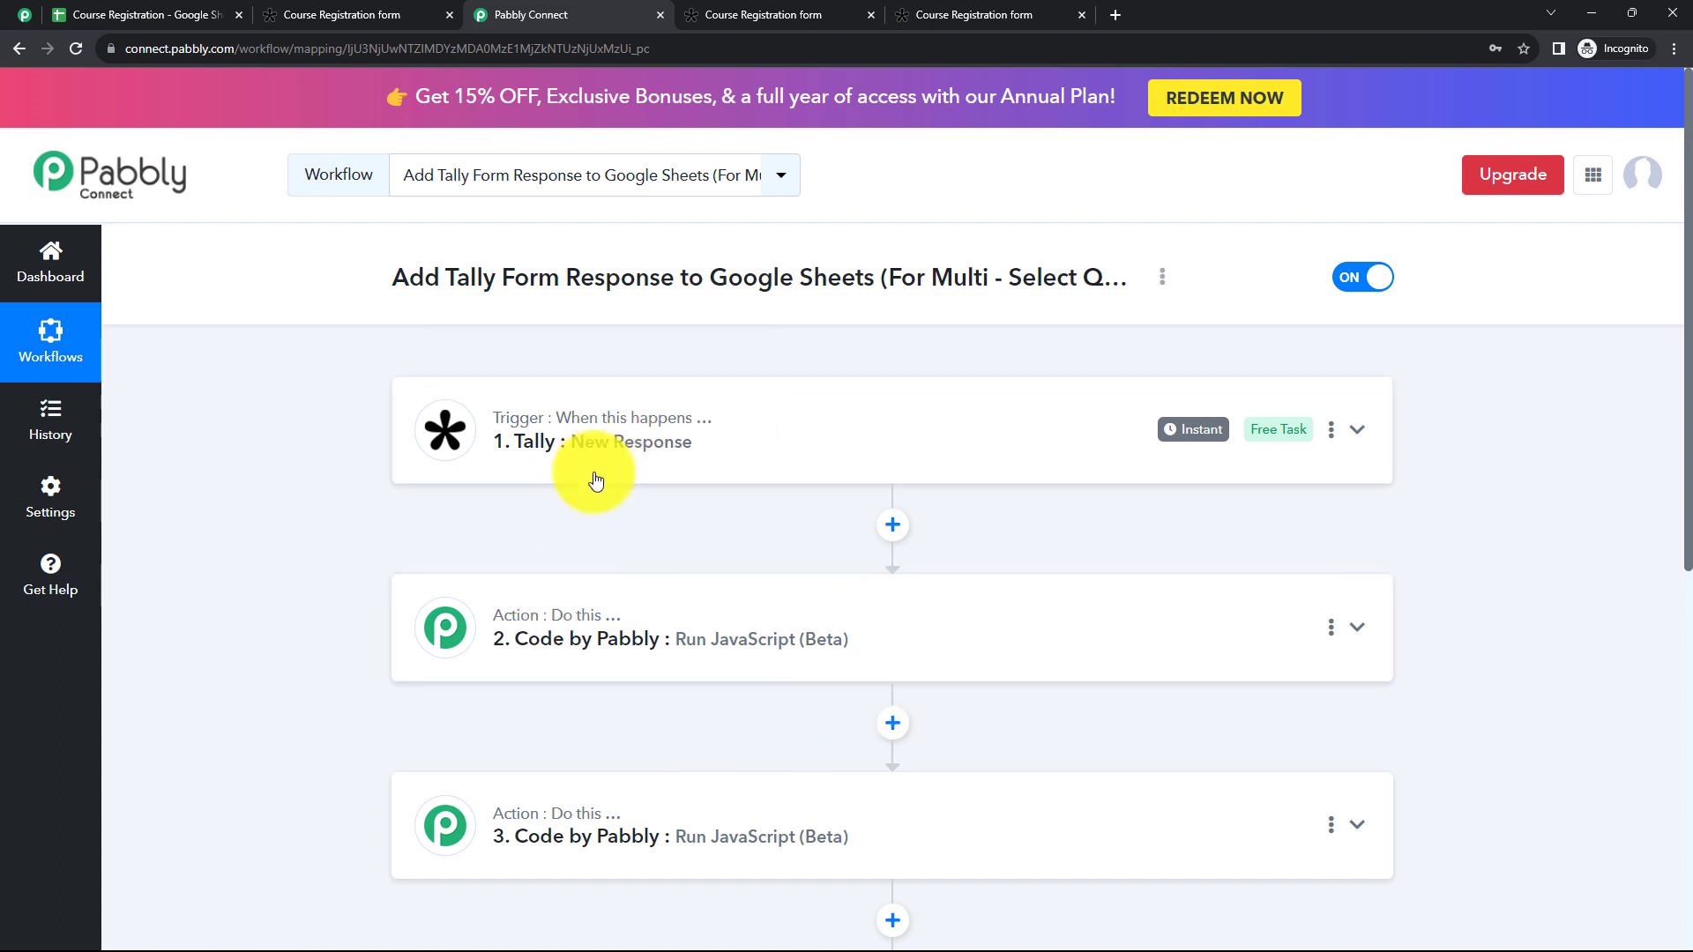
click(1163, 280)
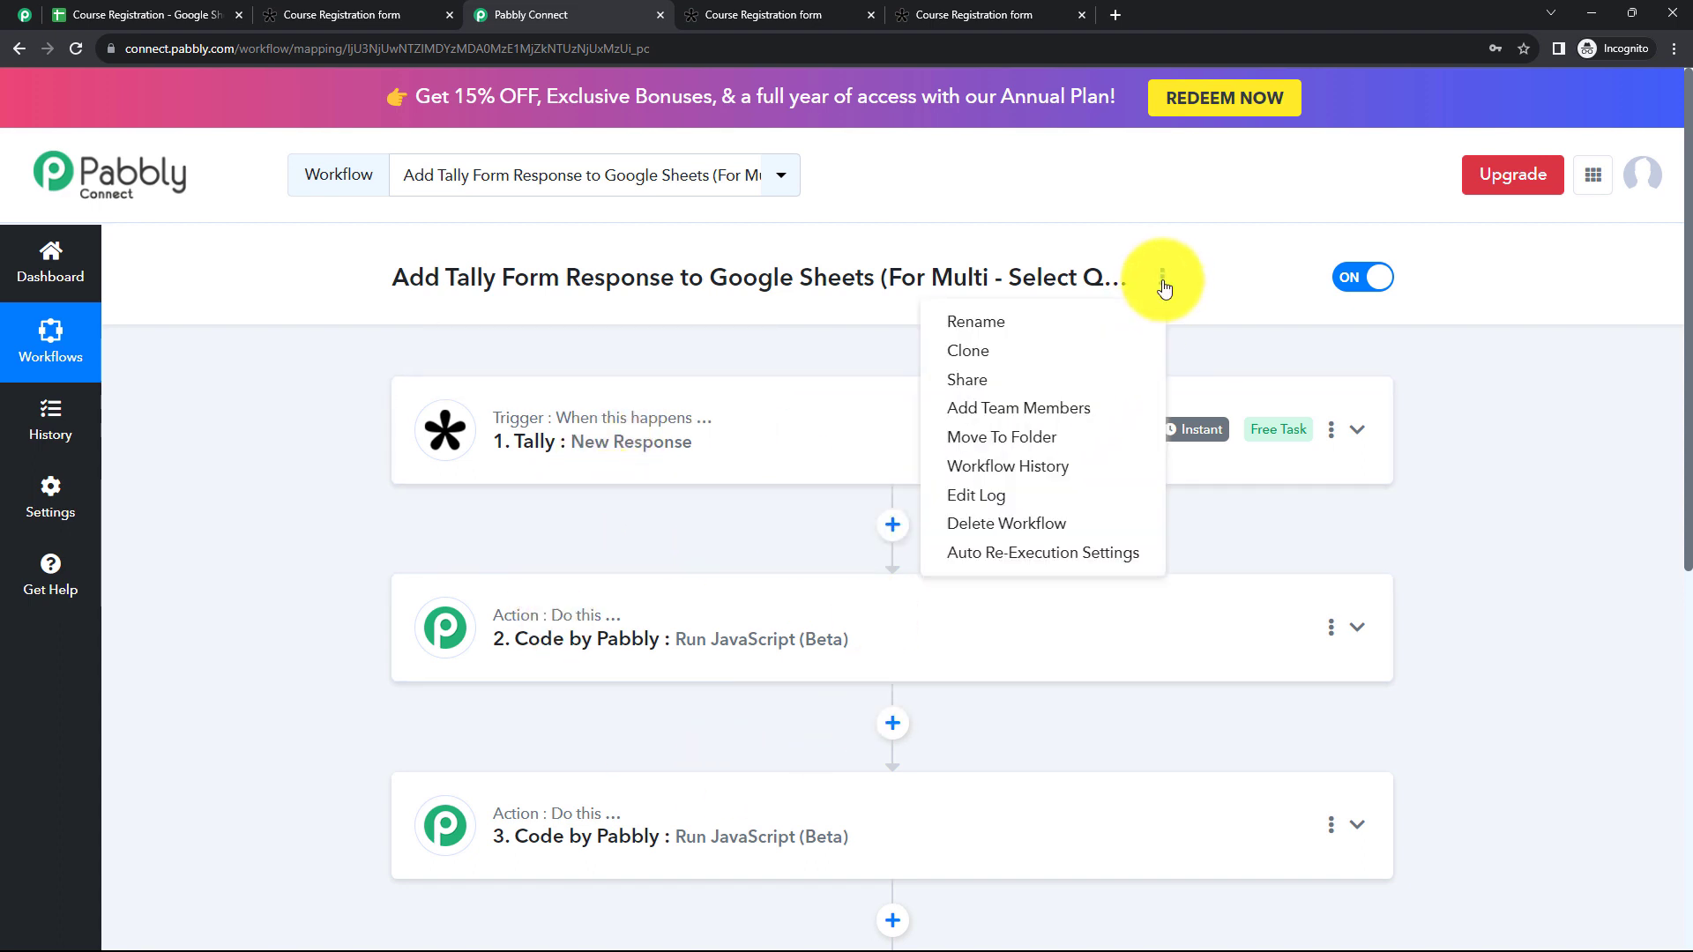
click(997, 394)
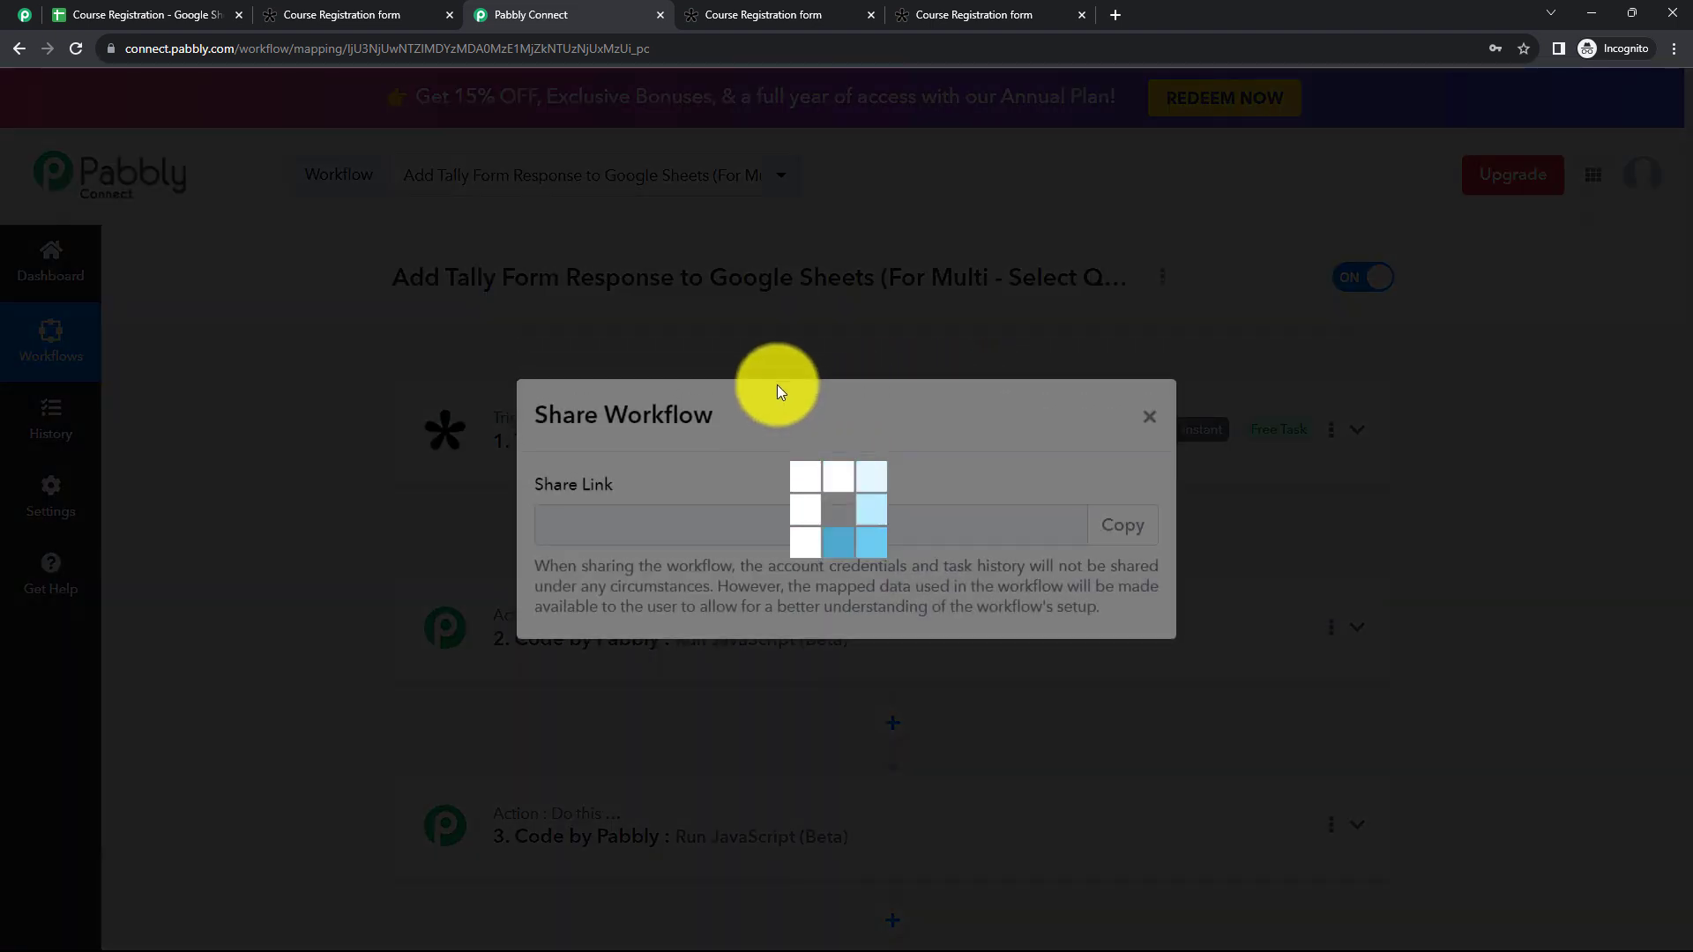
drag(539, 524, 1080, 526)
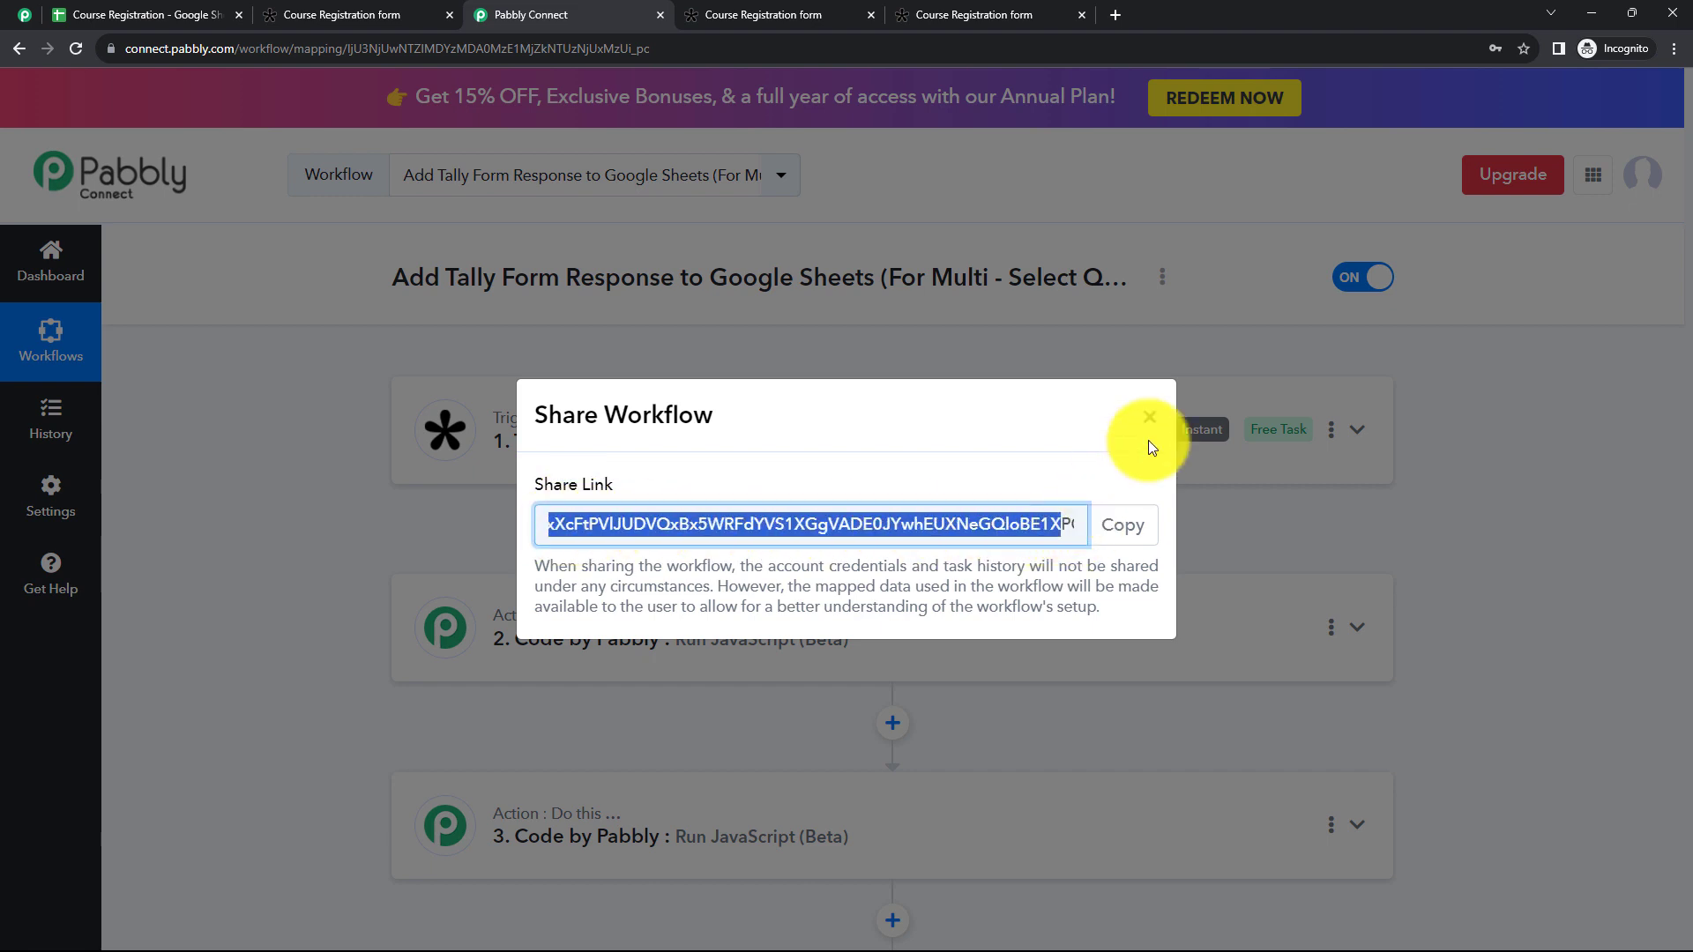
click(1149, 416)
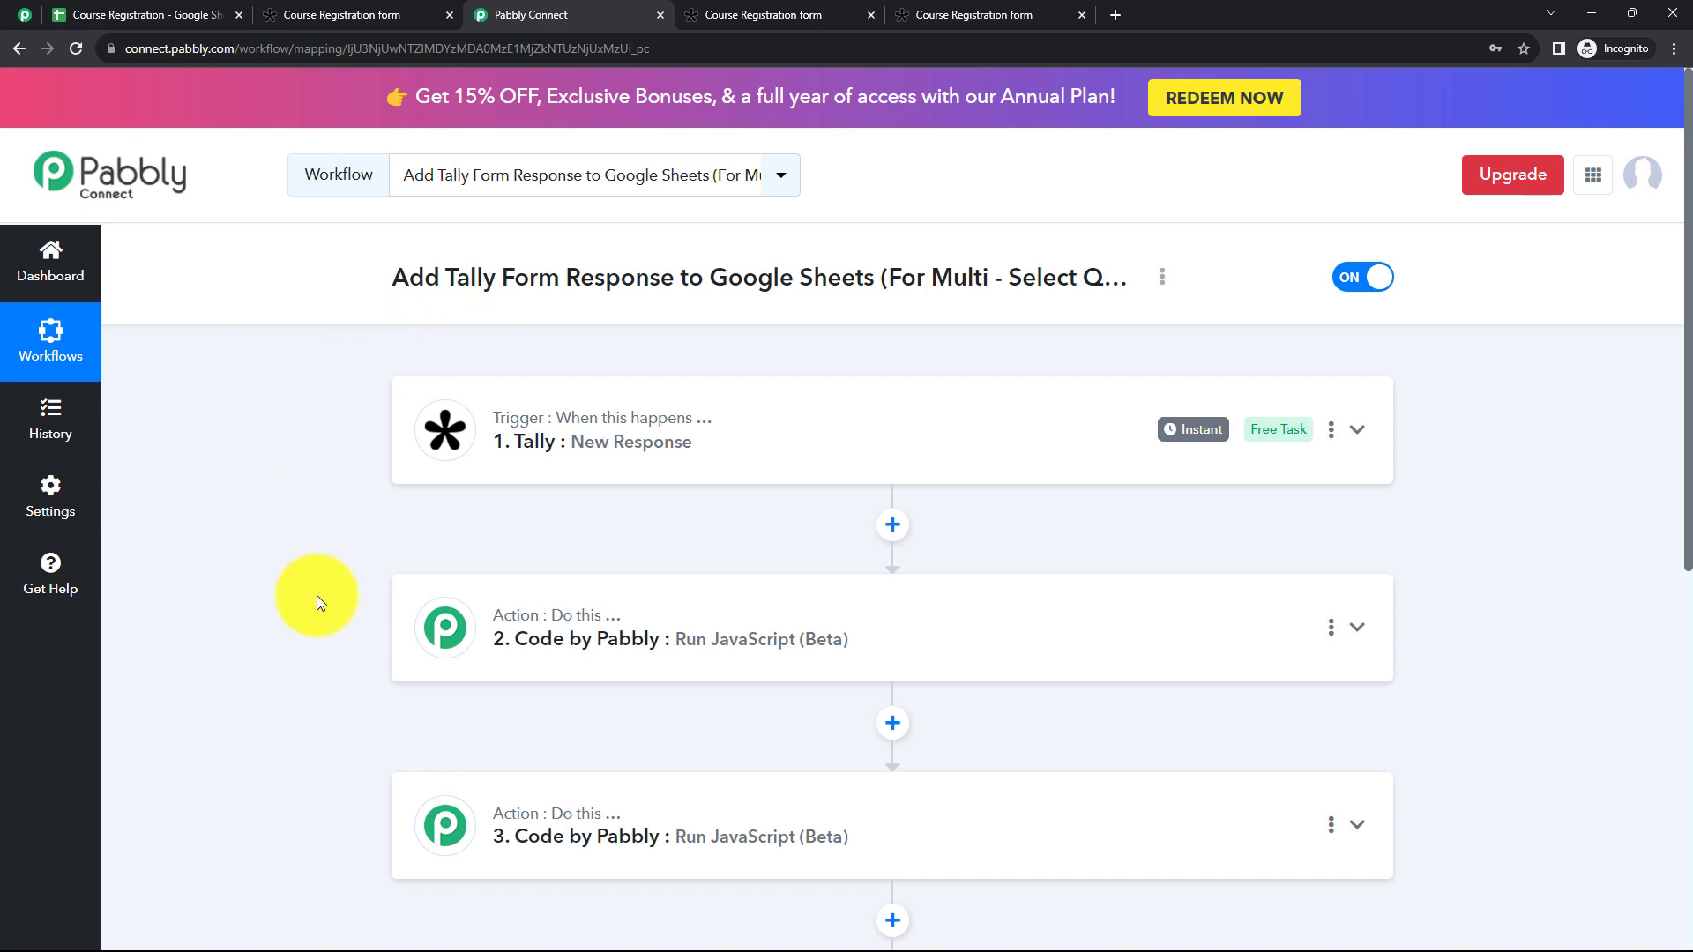
scroll(684, 775, down, 6)
scroll(734, 703, up, 6)
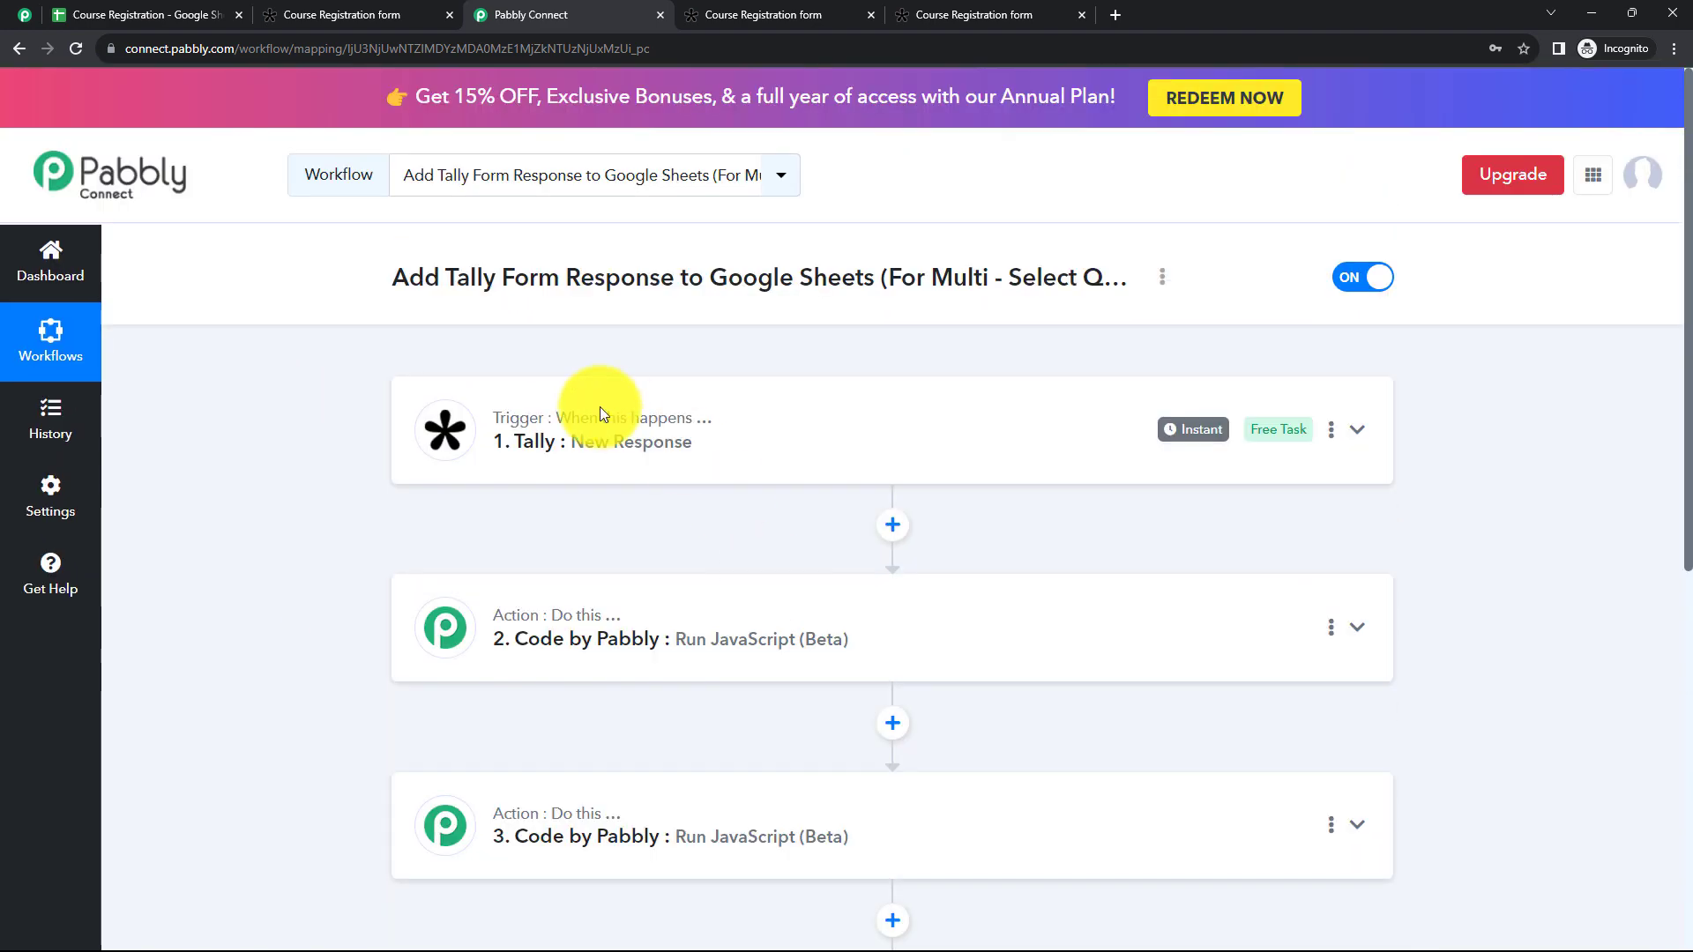